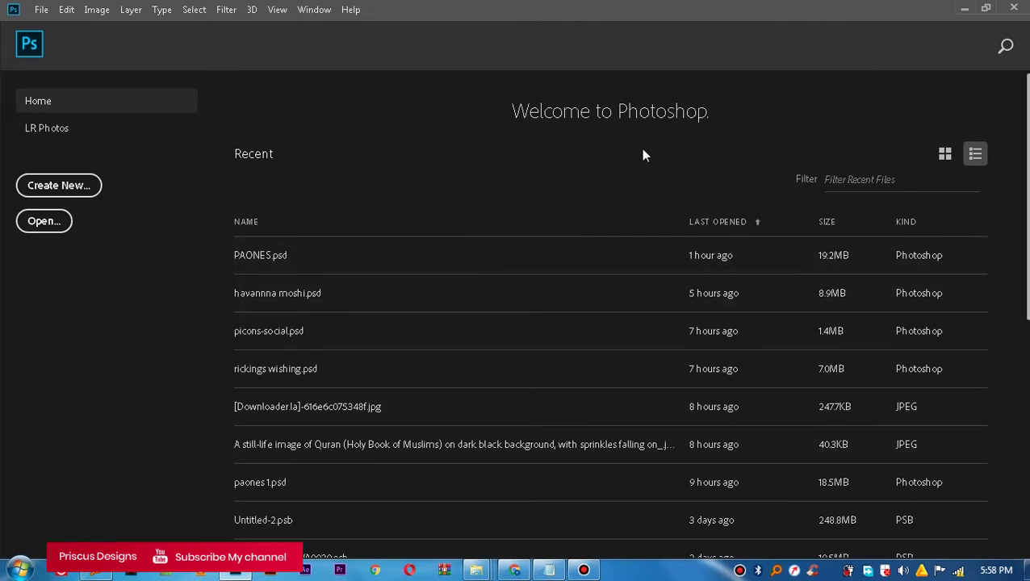
# Start a new document sized 1080 × 1080 px at 300 ppi resolution.
pyautogui.click(89, 189)
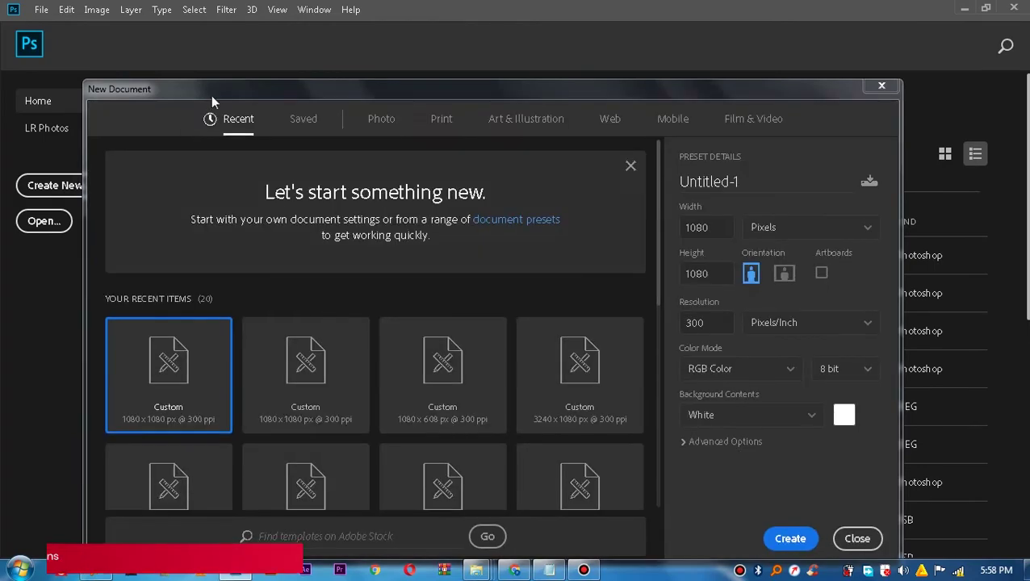
pyautogui.moveTo(211, 93)
pyautogui.mouseDown()
pyautogui.moveTo(224, 67)
pyautogui.moveTo(210, 21)
pyautogui.mouseUp()
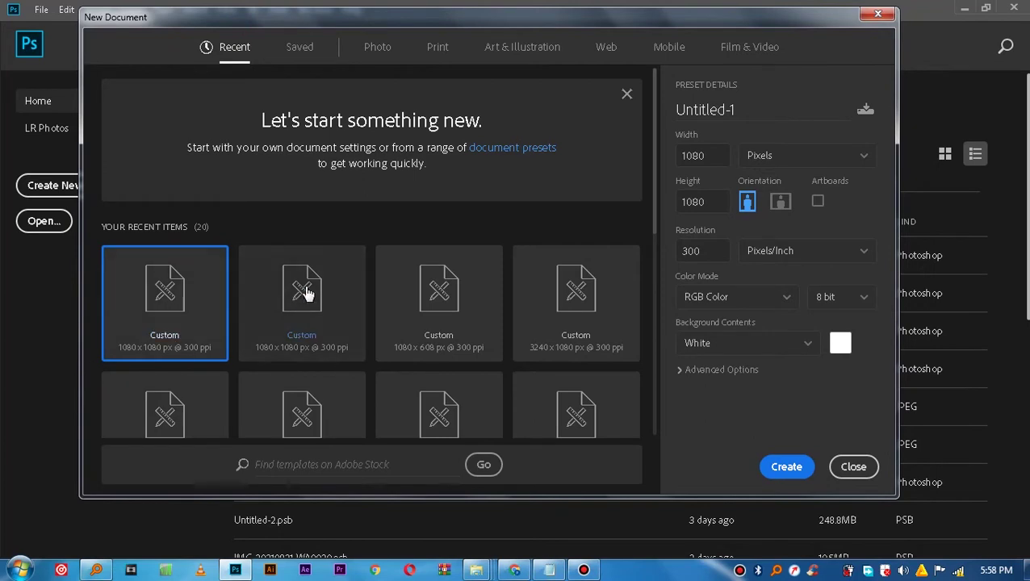
pyautogui.click(715, 157)
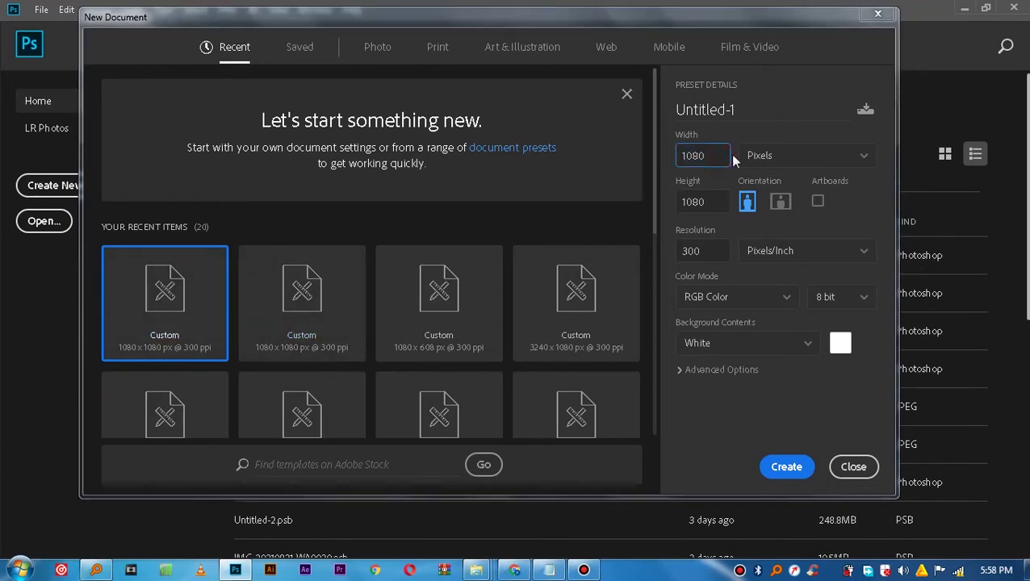
pyautogui.doubleClick(729, 156)
pyautogui.click(716, 202)
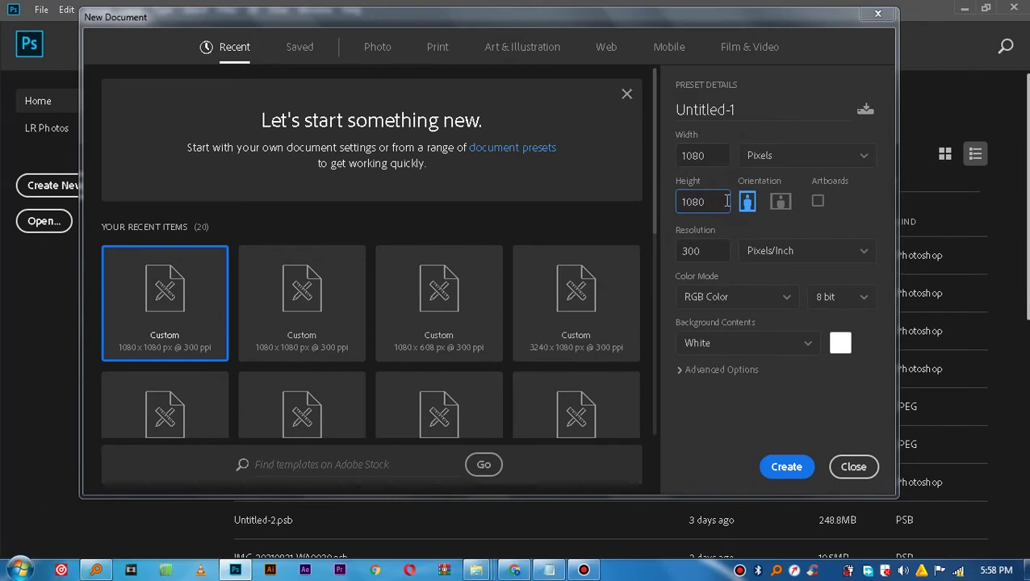
pyautogui.click(725, 155)
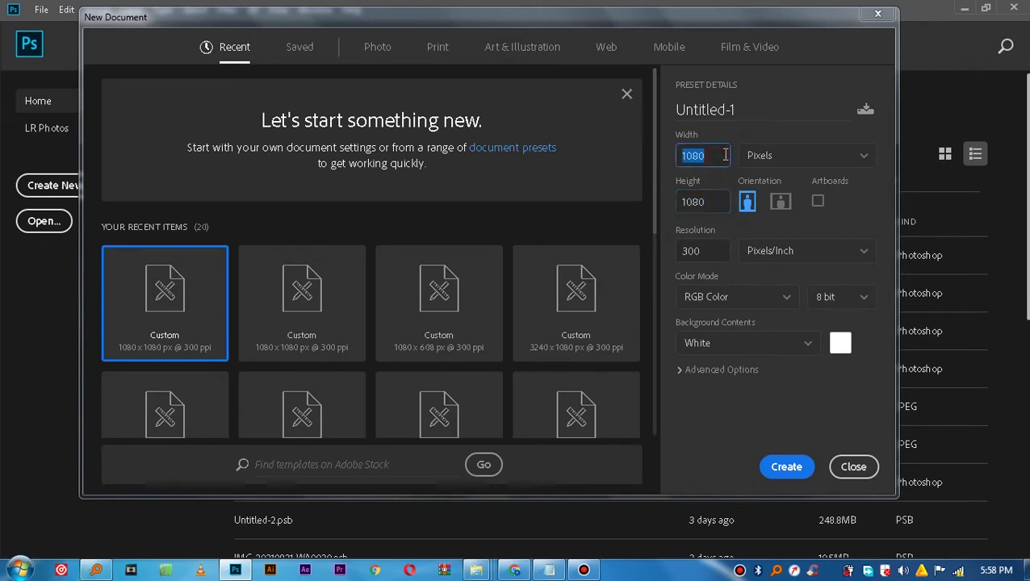
pyautogui.click(725, 156)
pyautogui.click(725, 206)
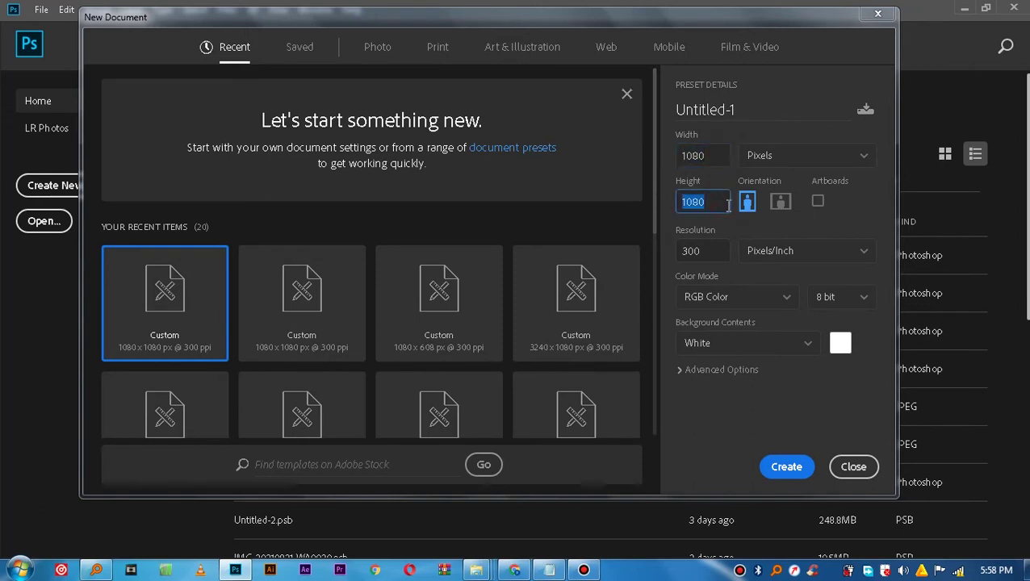
pyautogui.click(722, 250)
pyautogui.click(726, 251)
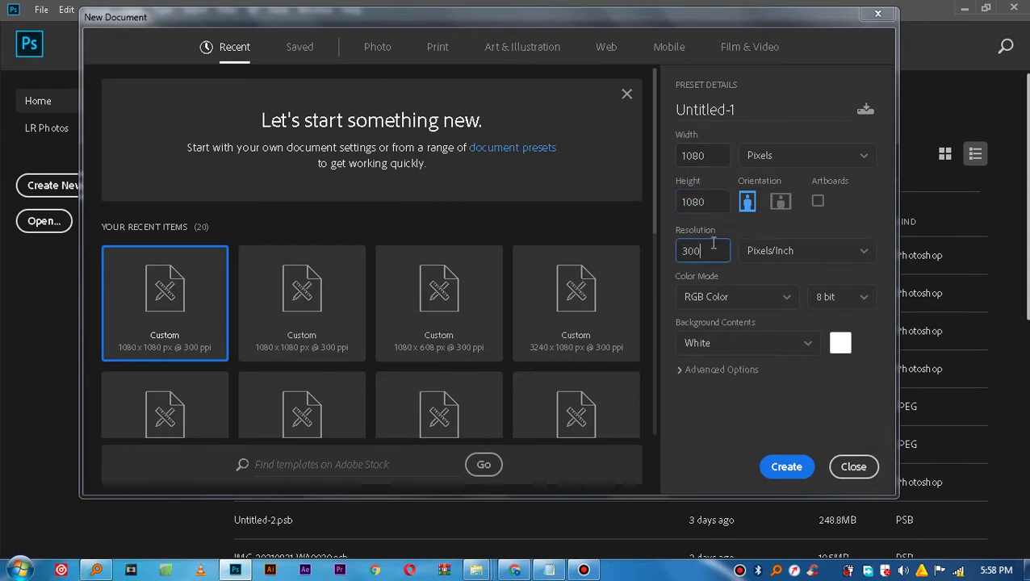
pyautogui.doubleClick(715, 250)
# Keep RGB Color at 8 bit and create the white Untitled-1 document.
pyautogui.click(788, 300)
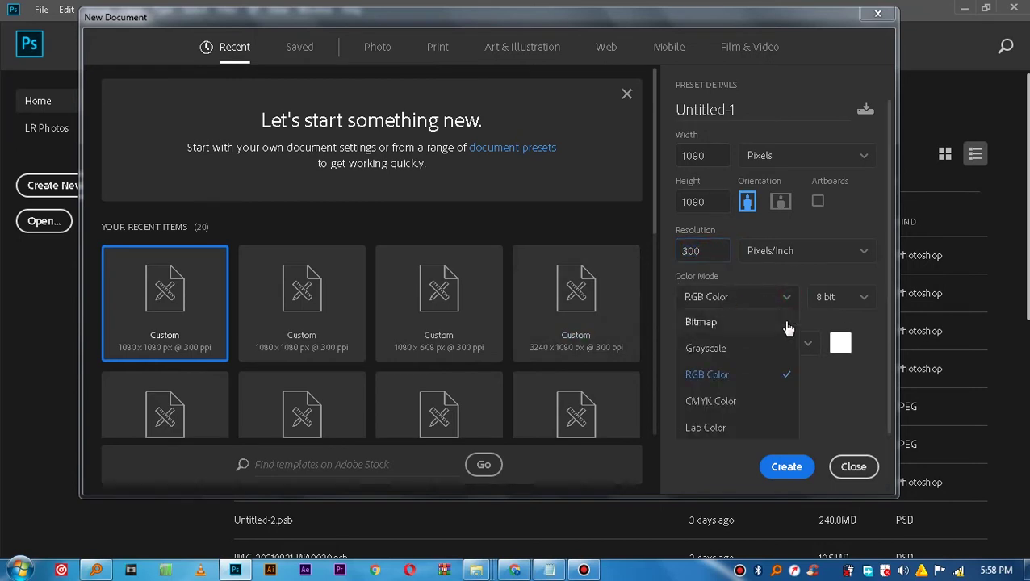
pyautogui.click(864, 319)
pyautogui.click(869, 300)
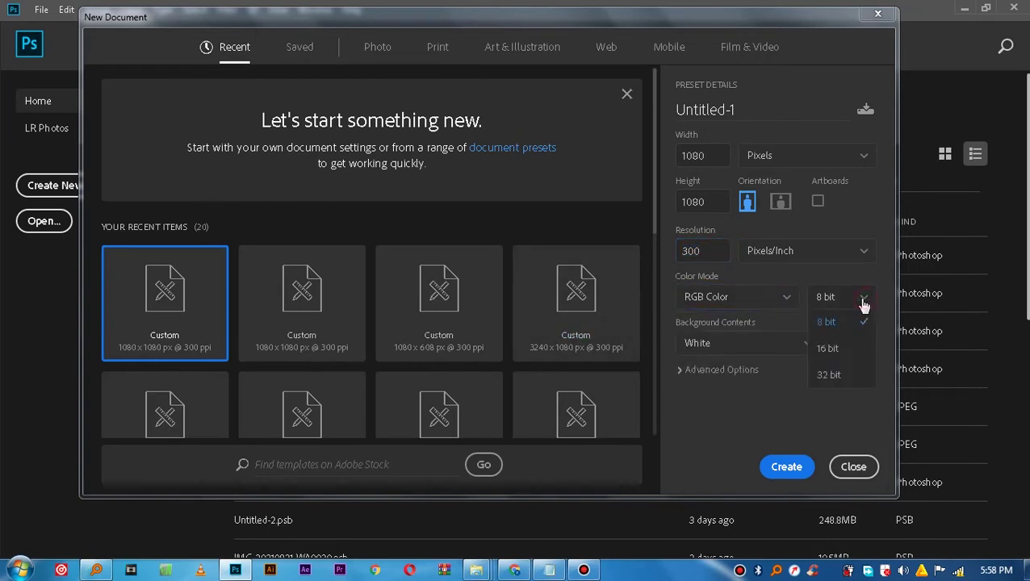
pyautogui.click(828, 321)
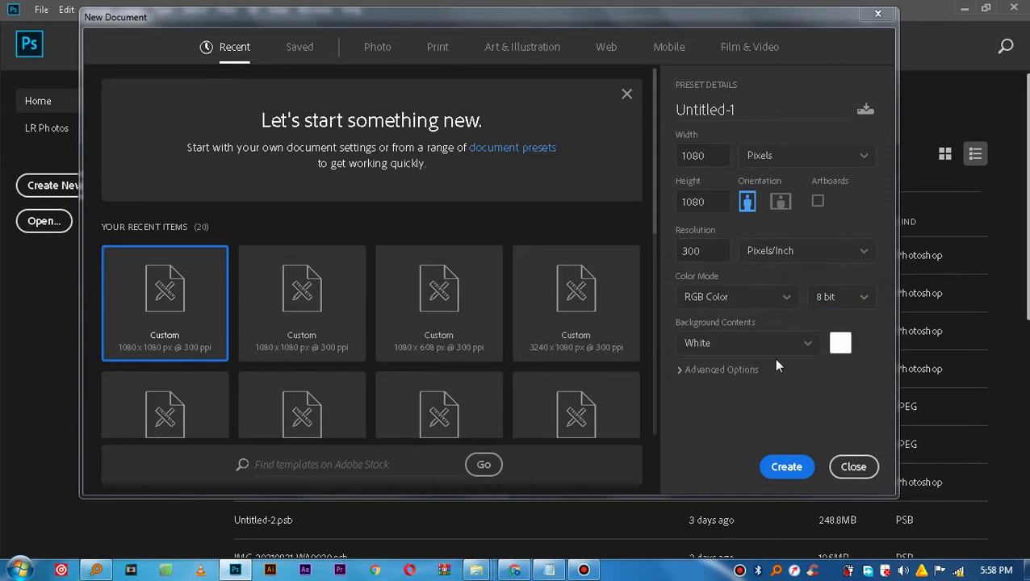
pyautogui.click(780, 468)
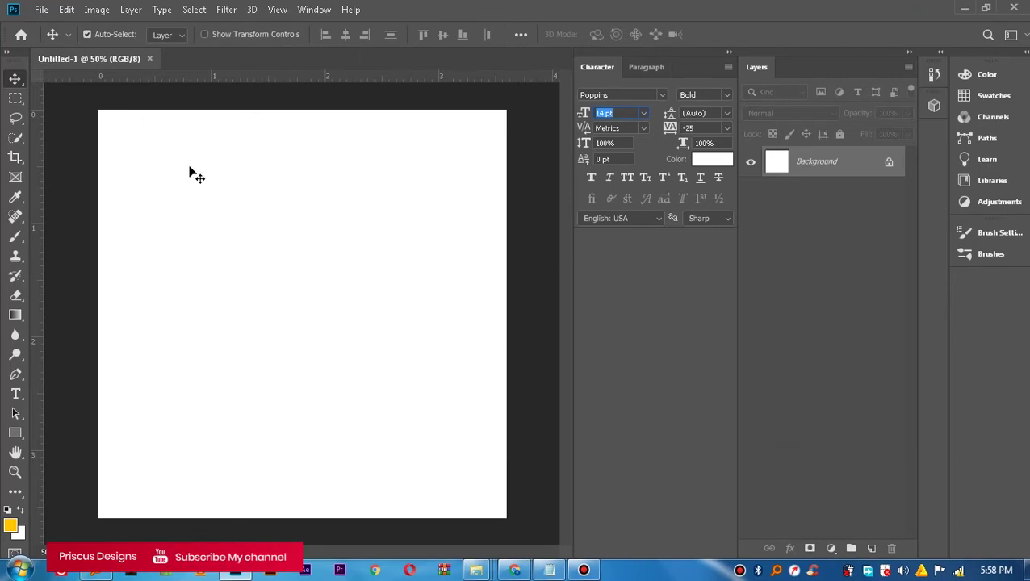
pyautogui.click(476, 570)
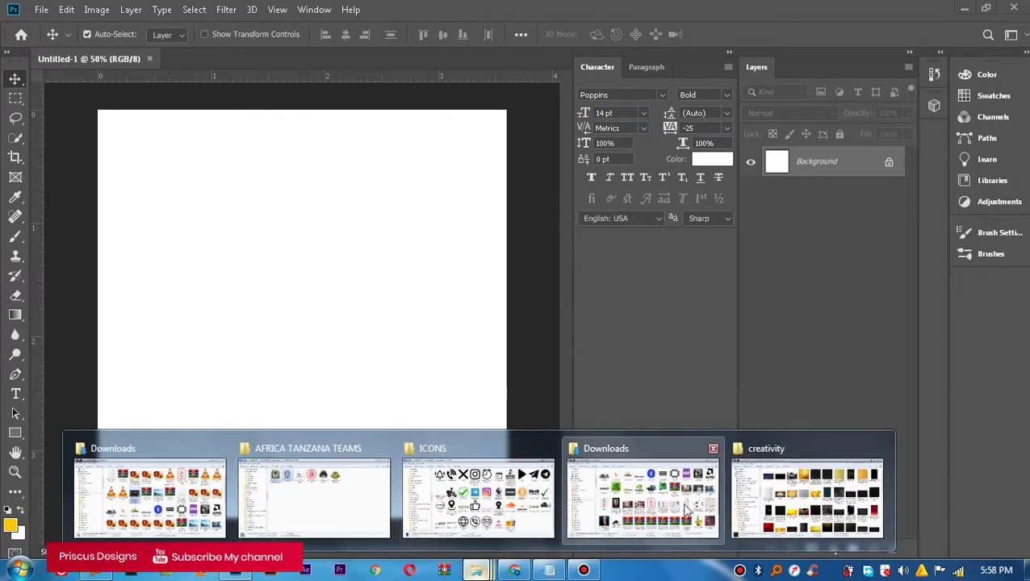
# Drag the beer-toasting group photo from the Downloads folder into Photoshop.
pyautogui.click(685, 507)
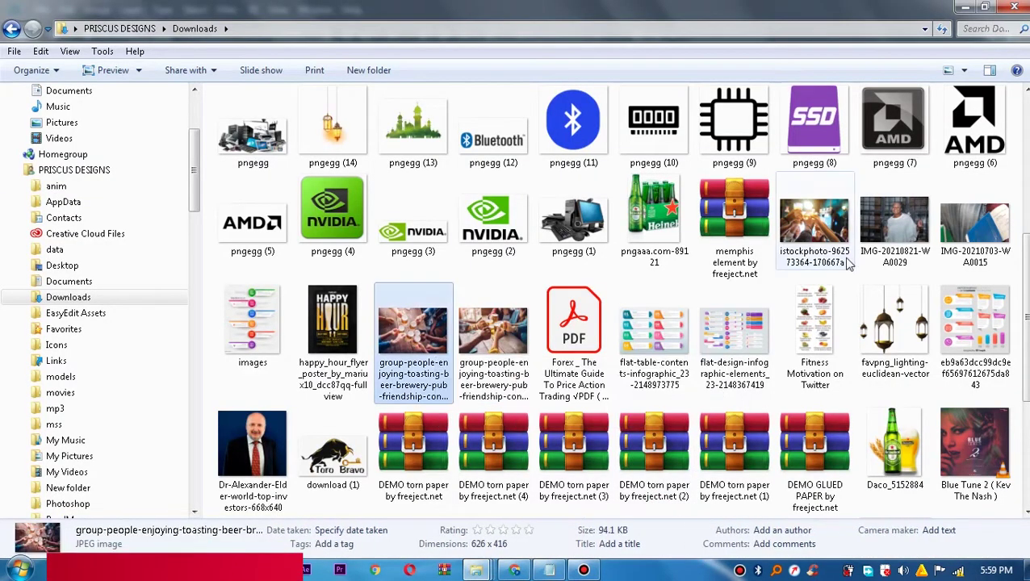
pyautogui.click(816, 234)
pyautogui.click(413, 329)
pyautogui.moveTo(412, 329)
pyautogui.mouseDown()
pyautogui.moveTo(238, 553)
pyautogui.moveTo(358, 258)
pyautogui.mouseUp()
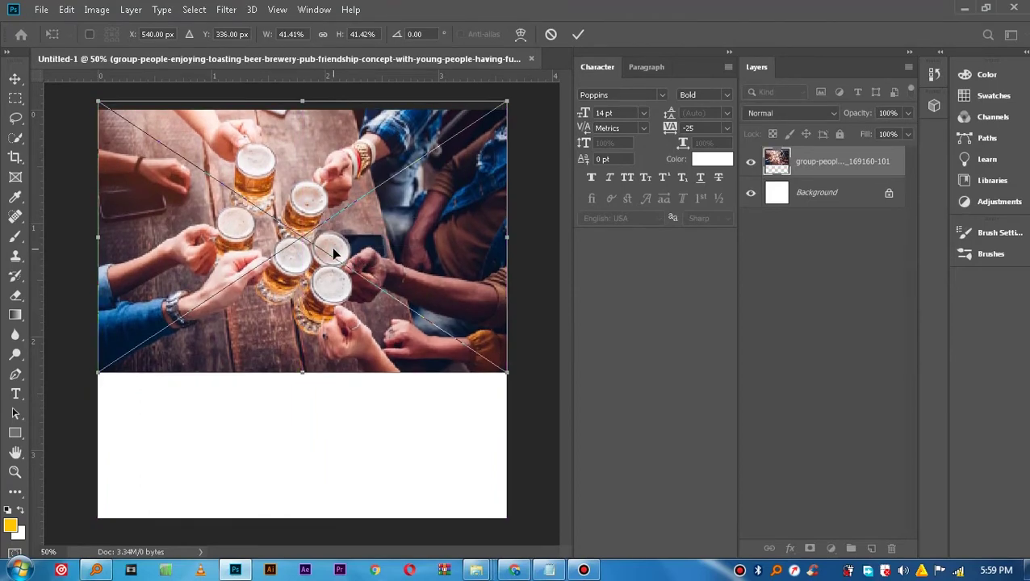
# Commit the placed photo and add a layer mask to it.
pyautogui.click(578, 34)
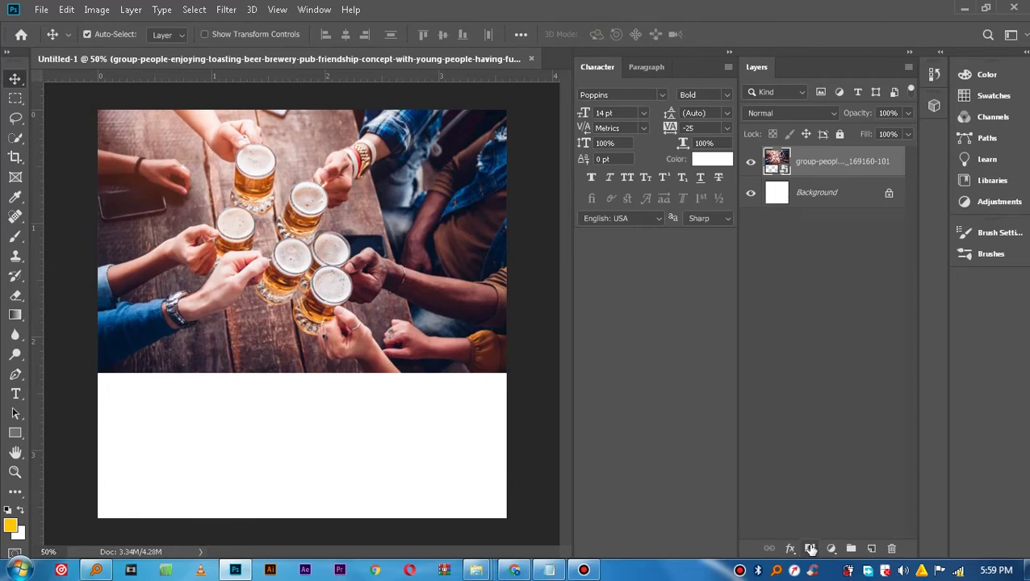
pyautogui.click(810, 549)
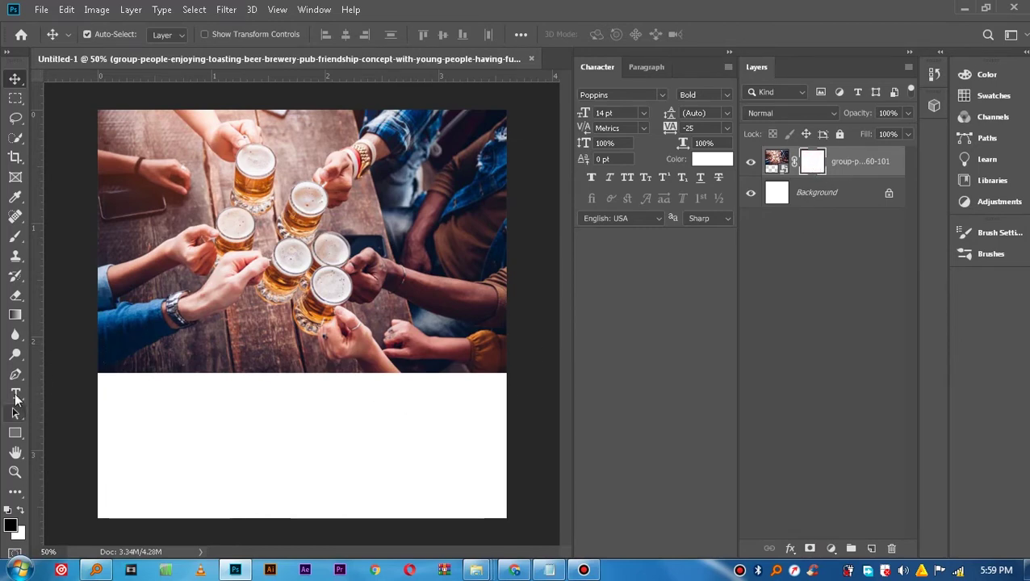
pyautogui.click(14, 317)
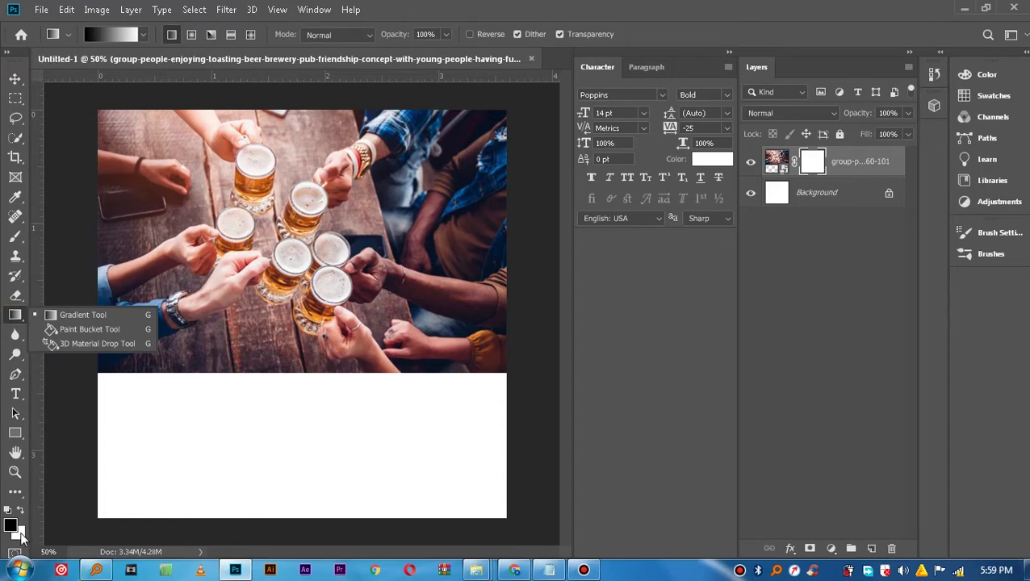
pyautogui.click(813, 162)
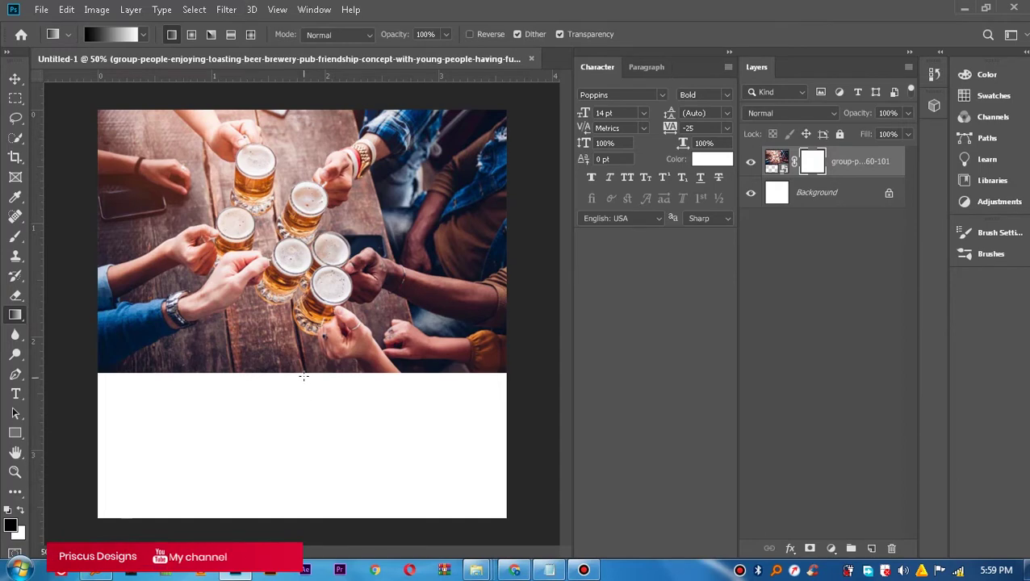
# Draw a gradient on the mask so the photo fades to white below the glasses.
pyautogui.moveTo(301, 376); pyautogui.dragTo(325, 253)
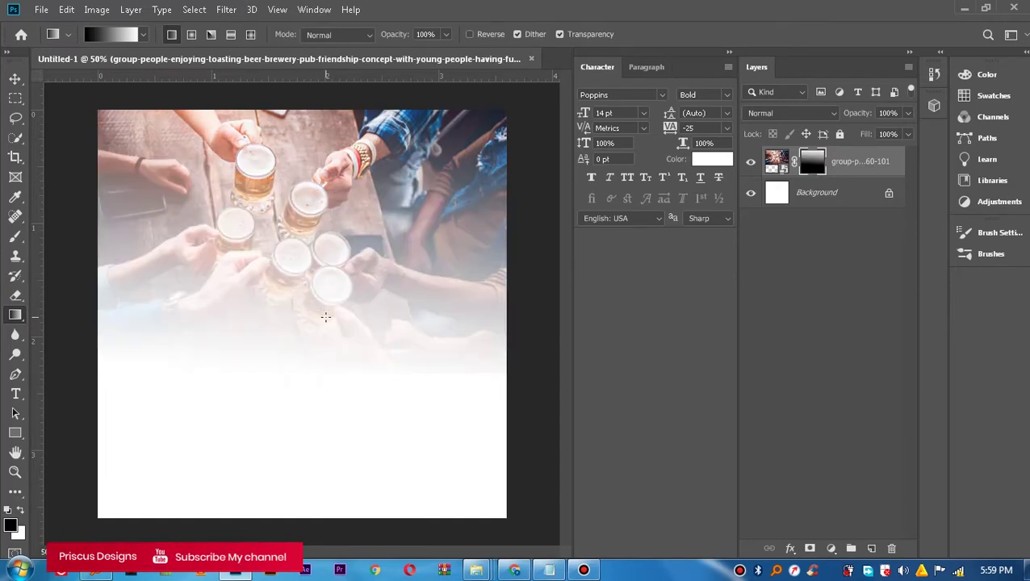
pyautogui.hotkey('ctrl', 'z')
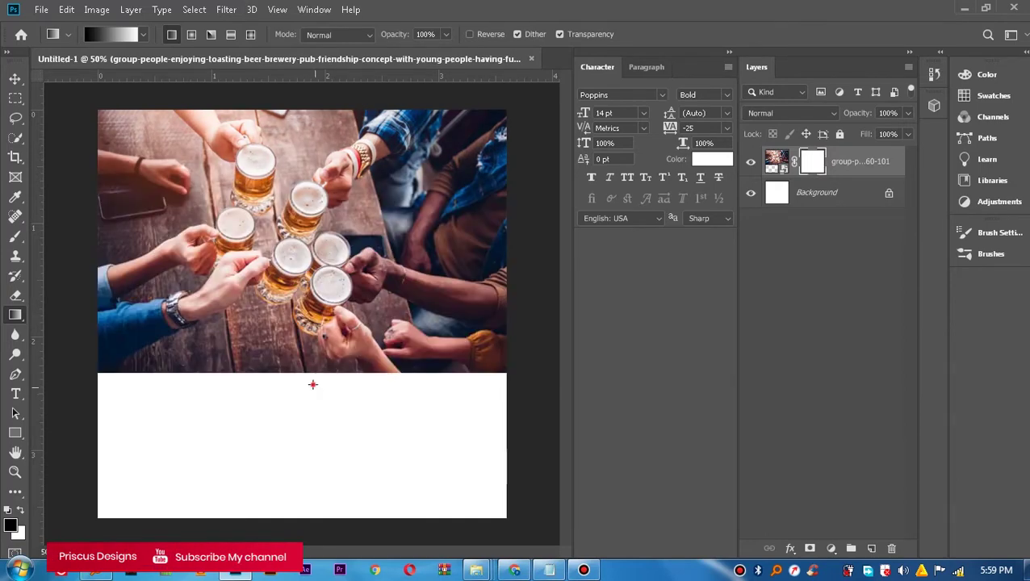
pyautogui.moveTo(312, 384); pyautogui.dragTo(303, 267)
pyautogui.hotkey('ctrl', 'z')
pyautogui.moveTo(297, 381); pyautogui.dragTo(284, 201)
pyautogui.hotkey('ctrl', 'z')
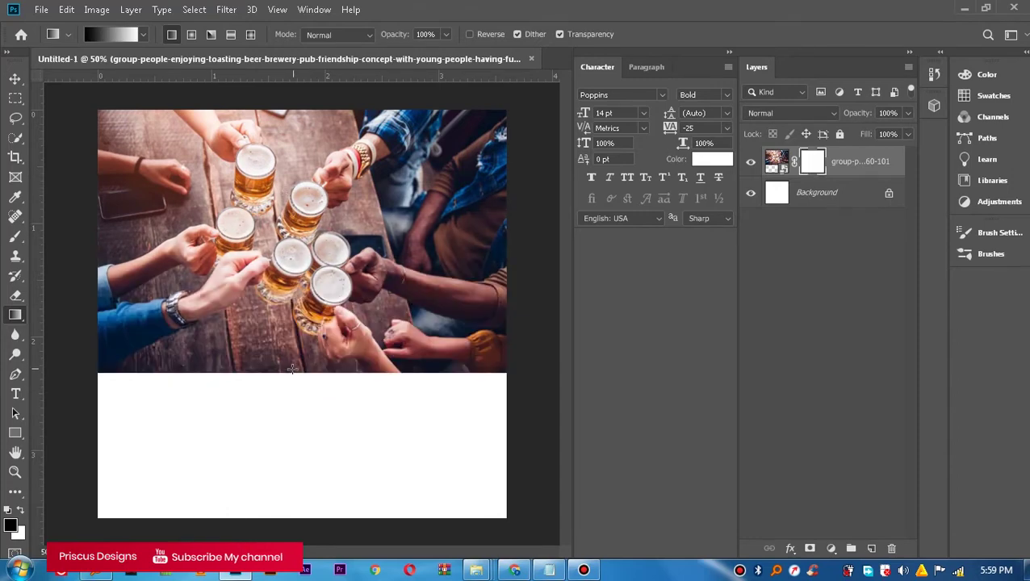
pyautogui.moveTo(289, 374); pyautogui.dragTo(379, 230)
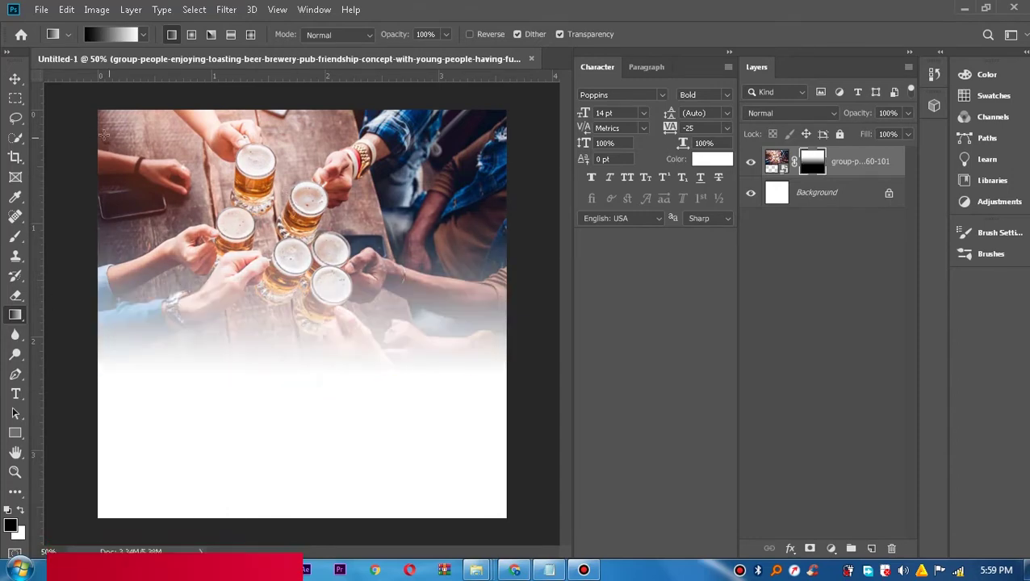
pyautogui.click(16, 78)
pyautogui.click(363, 396)
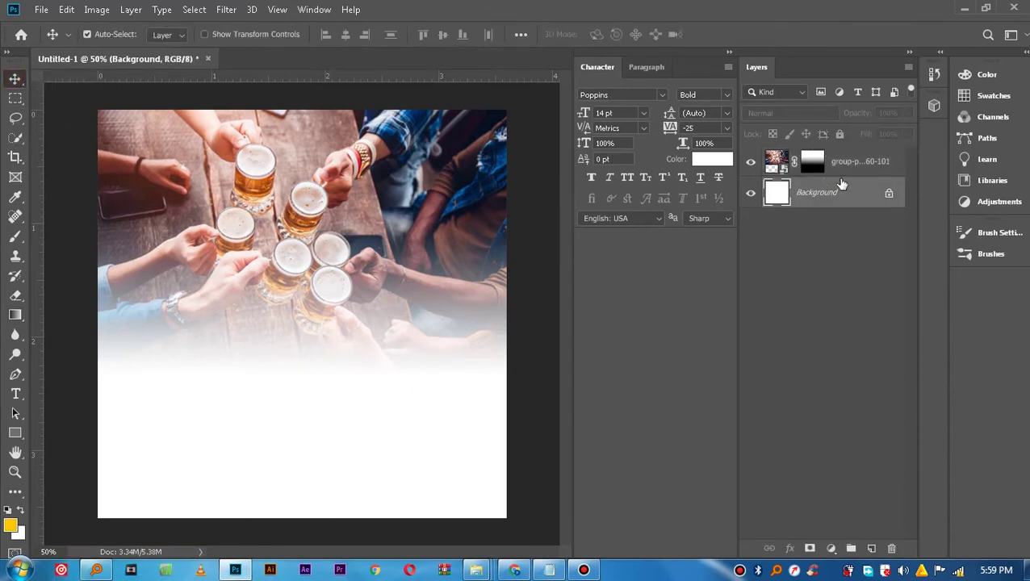
# Add a black #000000 Solid Color fill layer beneath the photo.
pyautogui.click(832, 549)
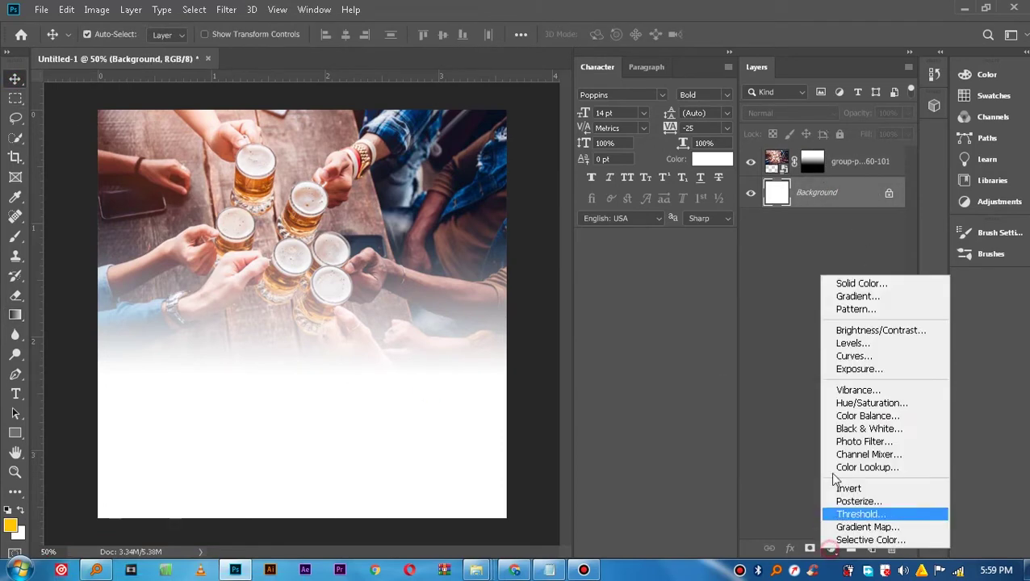
pyautogui.click(836, 281)
pyautogui.moveTo(654, 305); pyautogui.dragTo(549, 470)
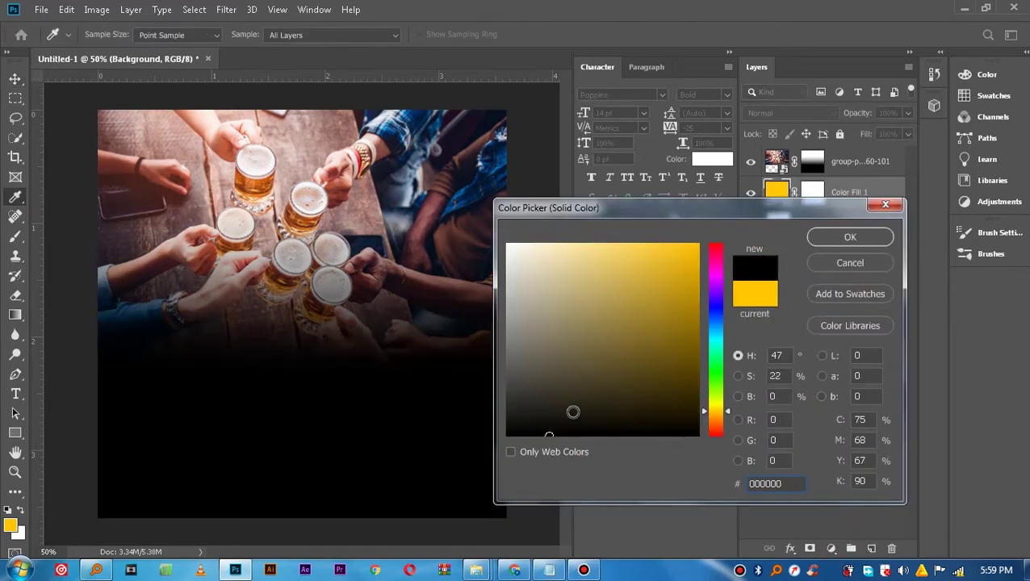
pyautogui.click(888, 236)
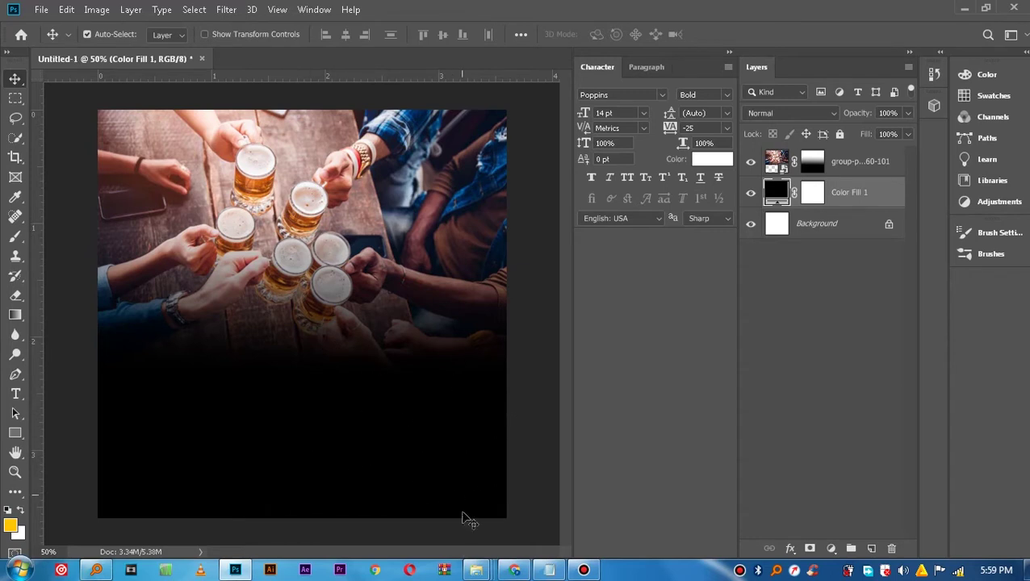
# Drag the Granito Preto granite texture from the creativity backgrounds folder into Photoshop.
pyautogui.moveTo(476, 571)
pyautogui.click(760, 499)
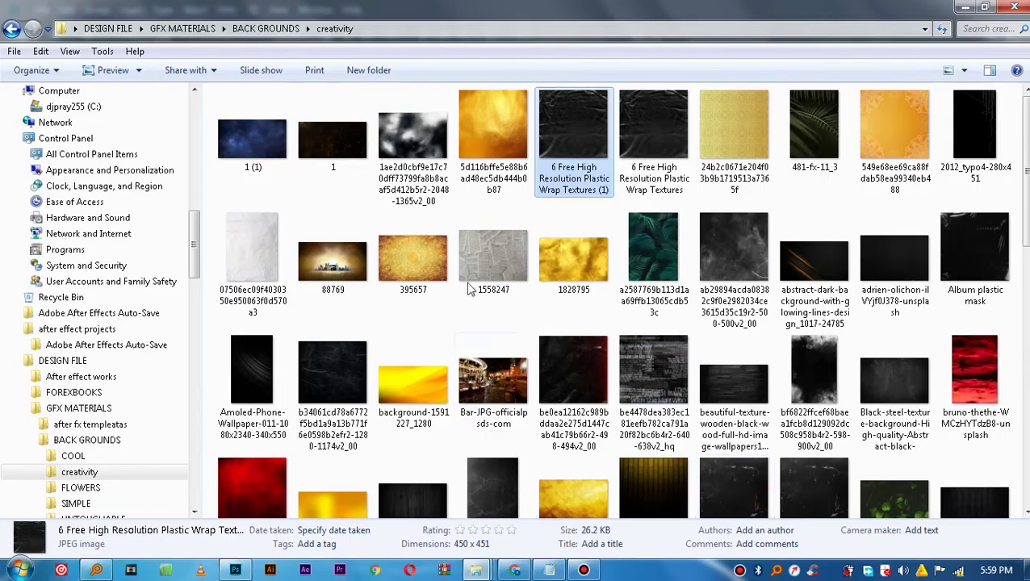
pyautogui.click(536, 345)
pyautogui.scroll(-1, 809, 414)
pyautogui.click(809, 414)
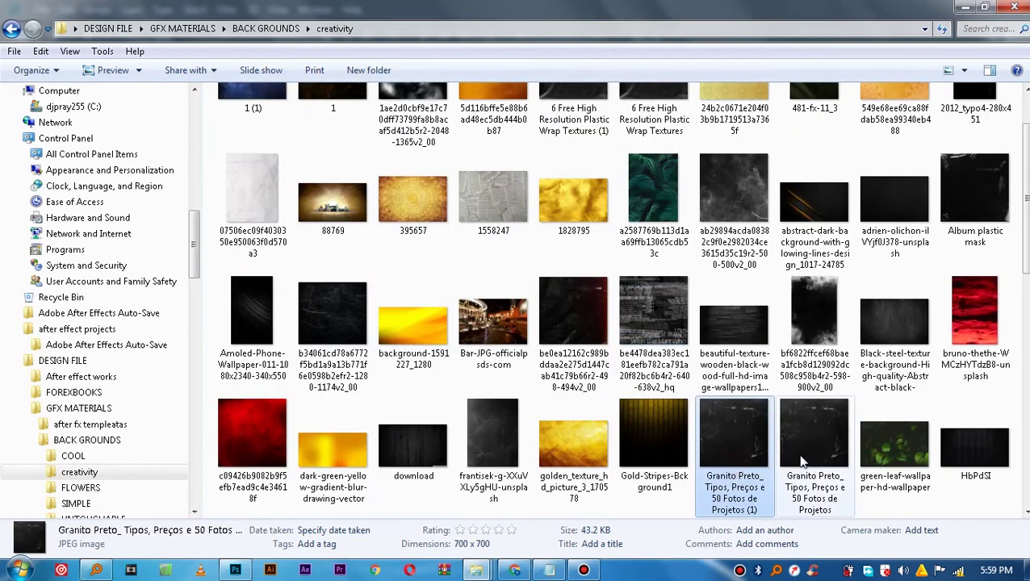
pyautogui.moveTo(755, 459); pyautogui.dragTo(239, 565)
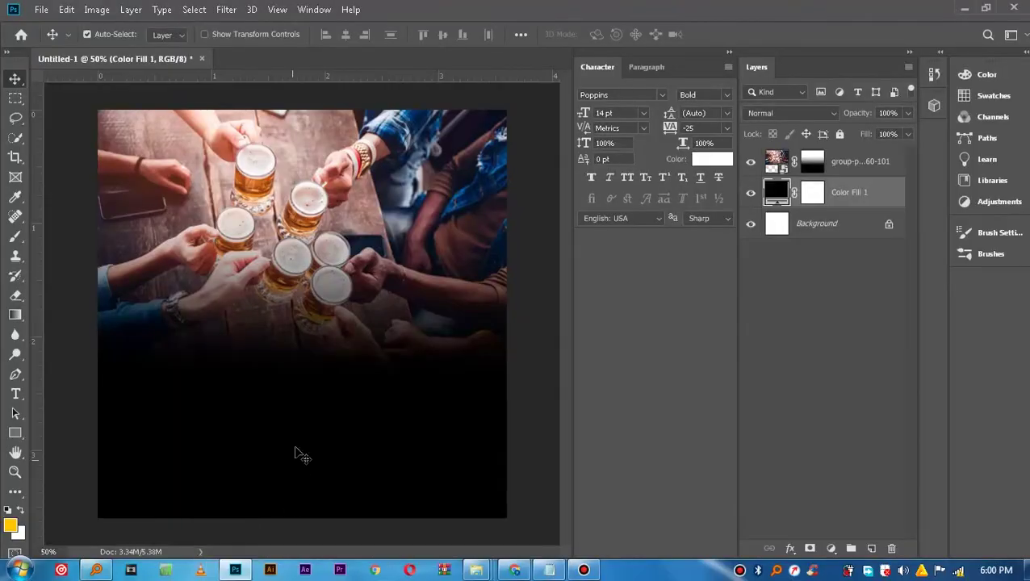
# Place the Granito Preto texture to fill the canvas beneath the photo and commit it.
pyautogui.moveTo(240, 565); pyautogui.dragTo(346, 359)
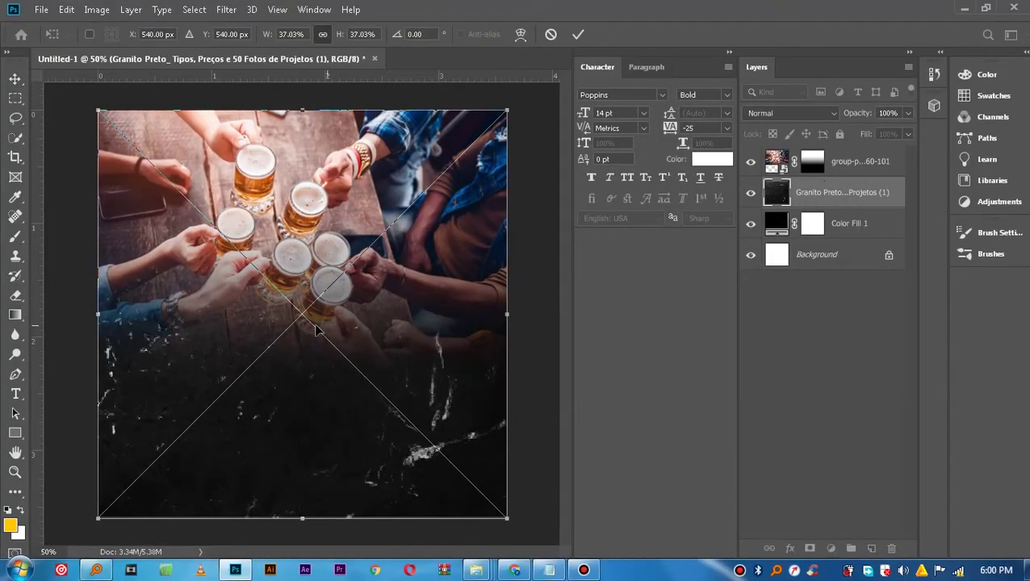
pyautogui.click(578, 33)
pyautogui.click(379, 356)
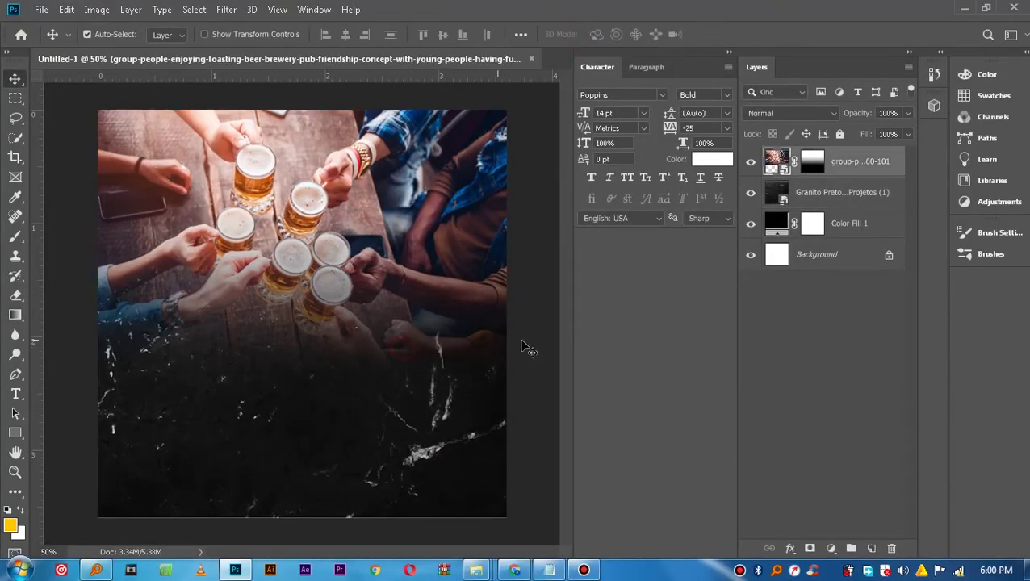
pyautogui.click(316, 471)
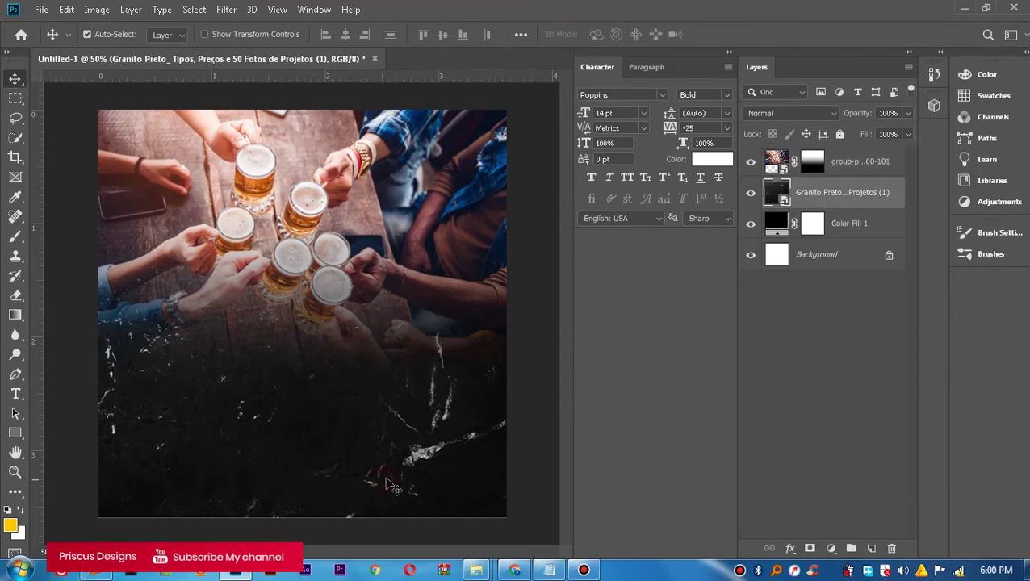
pyautogui.hotkey('ctrl', 't')
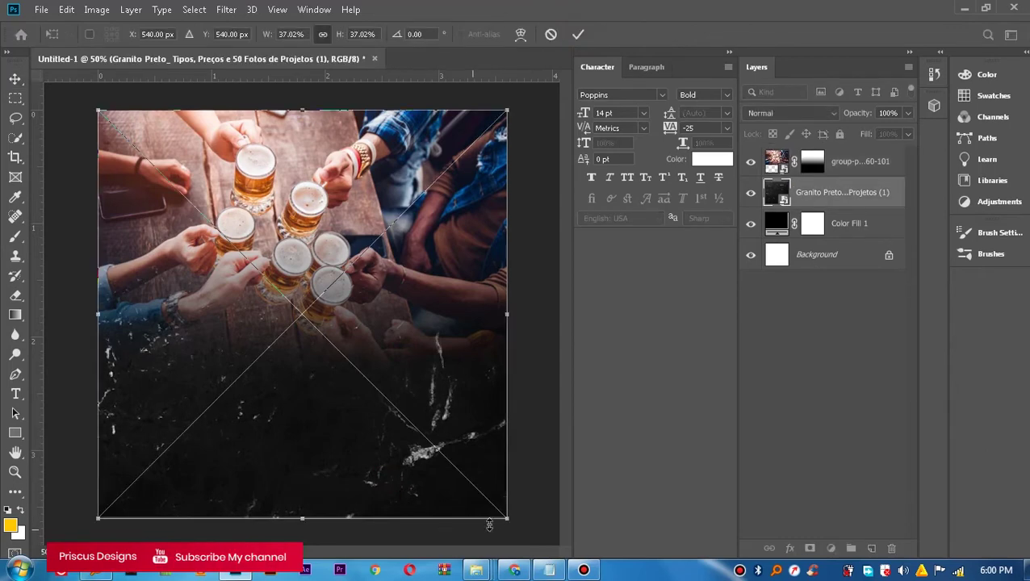
pyautogui.click(578, 33)
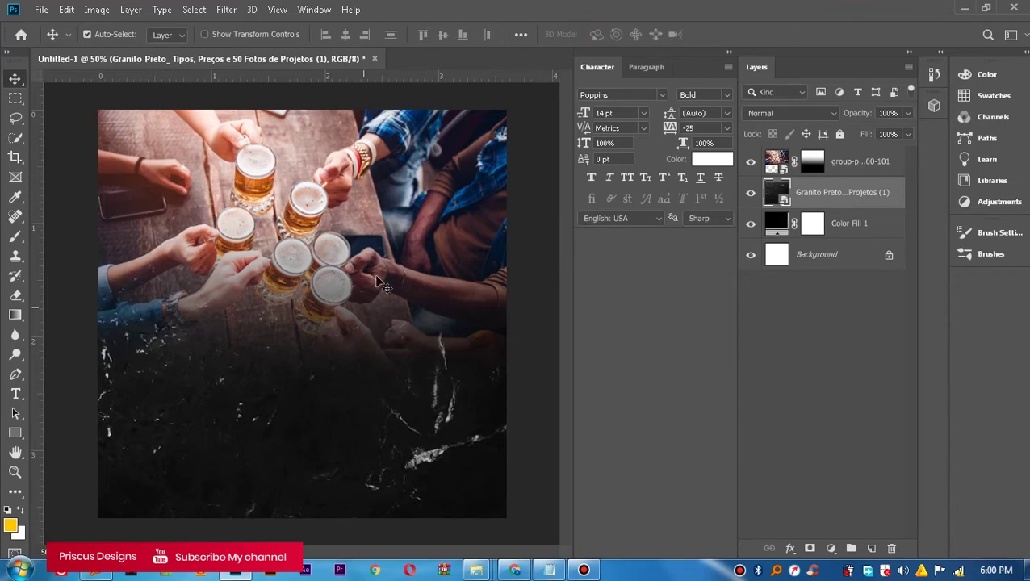
pyautogui.click(265, 233)
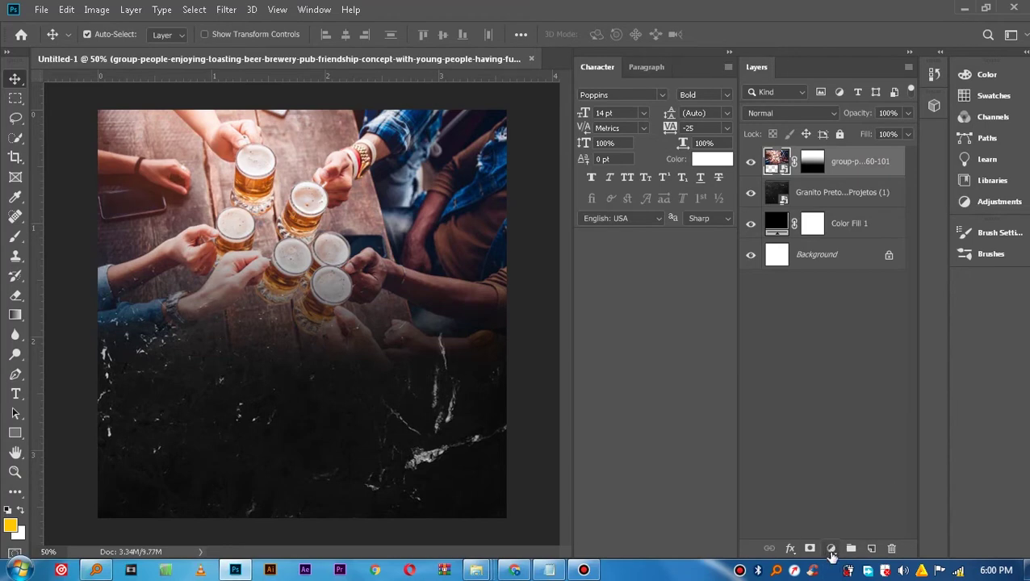
# Add a Gradient Map adjustment and give its left colour stop a dark navy.
pyautogui.click(832, 550)
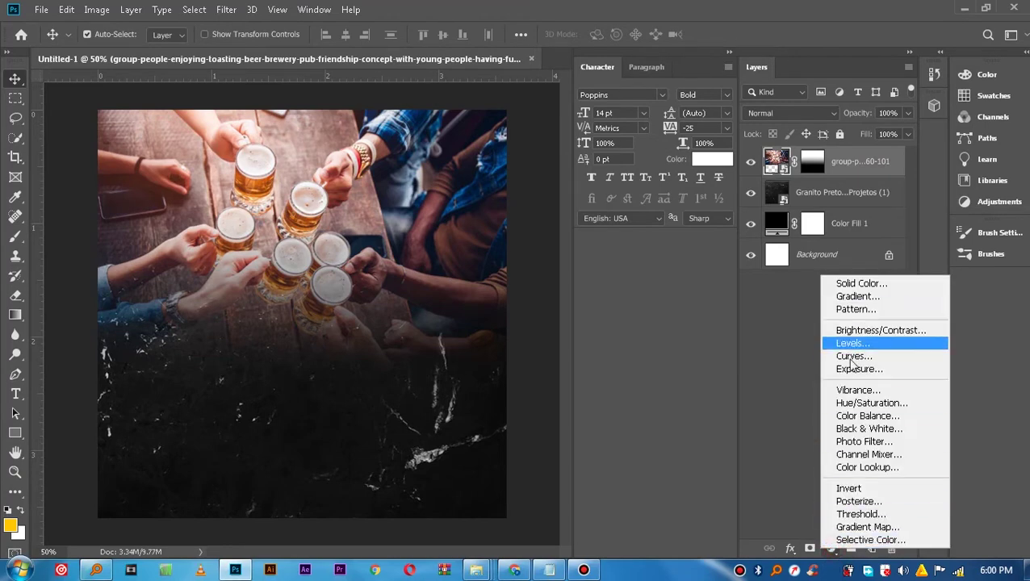
pyautogui.click(867, 527)
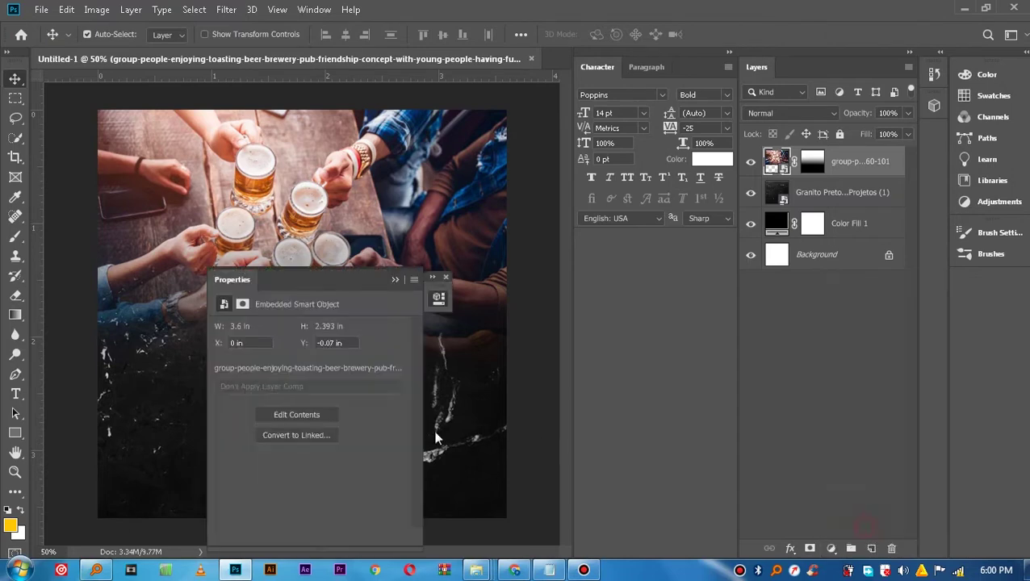
pyautogui.moveTo(288, 280)
pyautogui.mouseDown()
pyautogui.moveTo(647, 290)
pyautogui.moveTo(630, 291)
pyautogui.mouseUp()
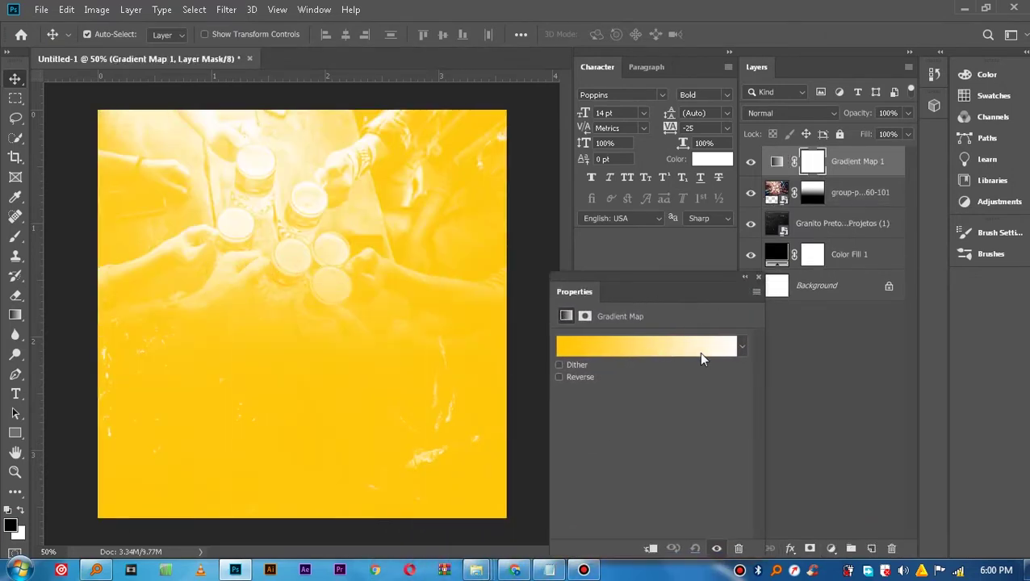
pyautogui.click(700, 358)
pyautogui.click(630, 432)
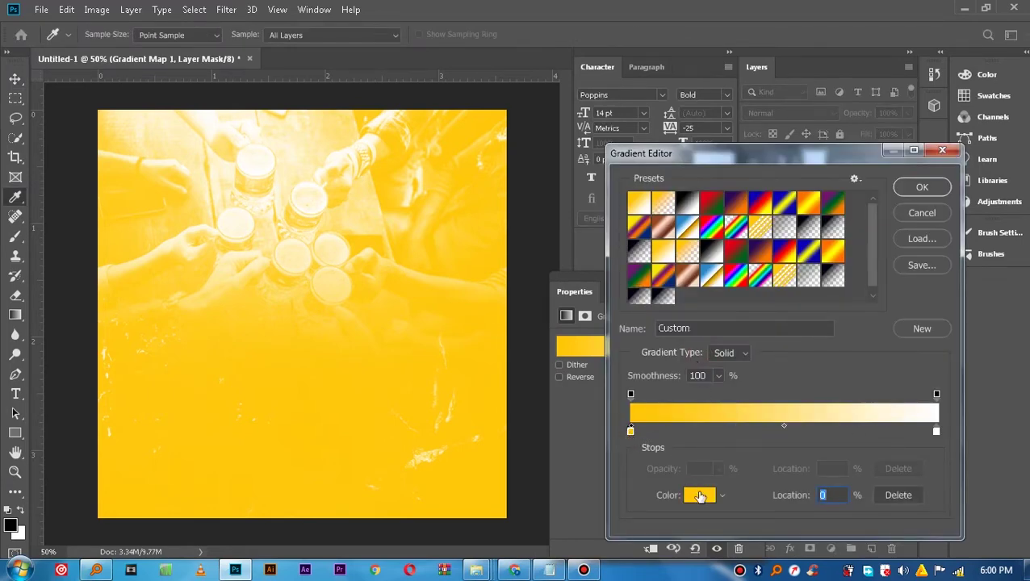
pyautogui.click(699, 498)
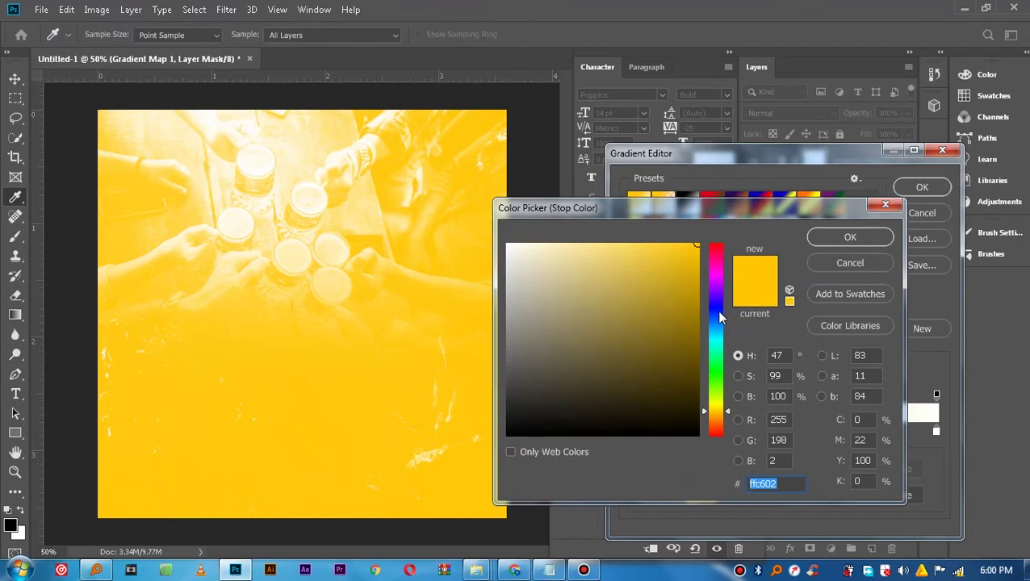
pyautogui.moveTo(717, 327); pyautogui.dragTo(716, 311)
pyautogui.moveTo(680, 380); pyautogui.dragTo(693, 423)
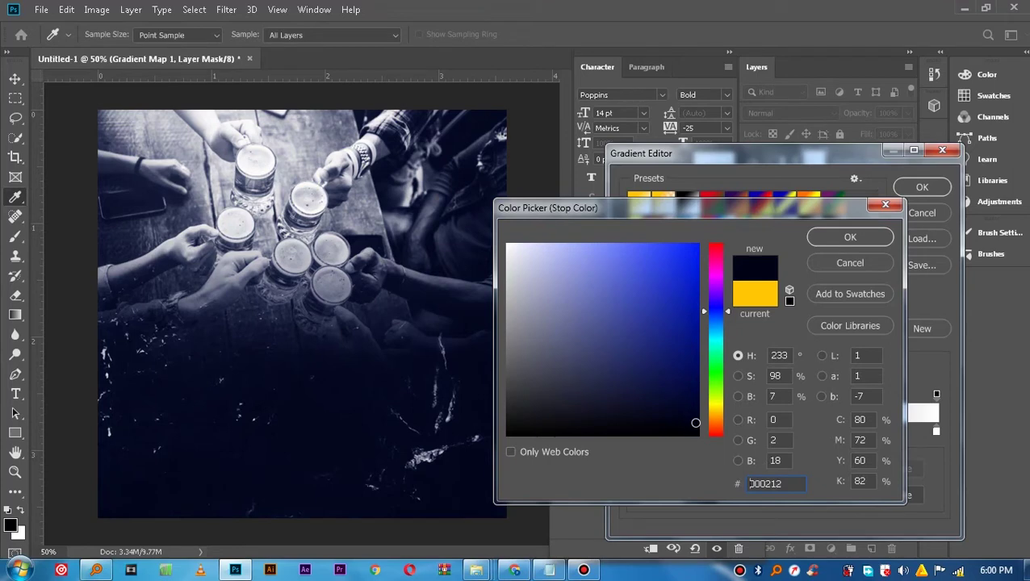
pyautogui.click(819, 235)
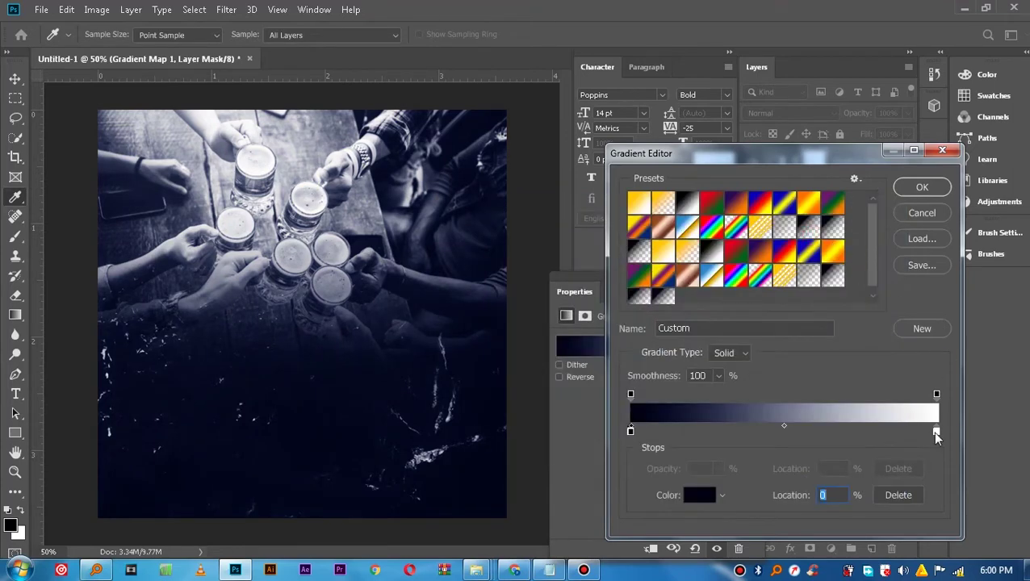
# Set the Gradient Map's right colour stop to a strong blue.
pyautogui.click(937, 433)
pyautogui.click(708, 498)
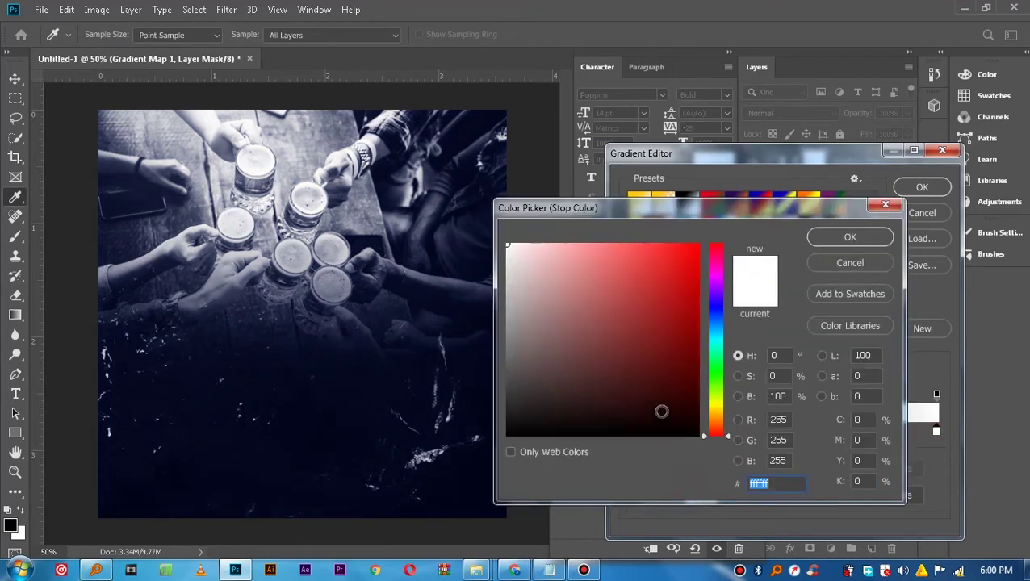
pyautogui.click(714, 313)
pyautogui.click(663, 355)
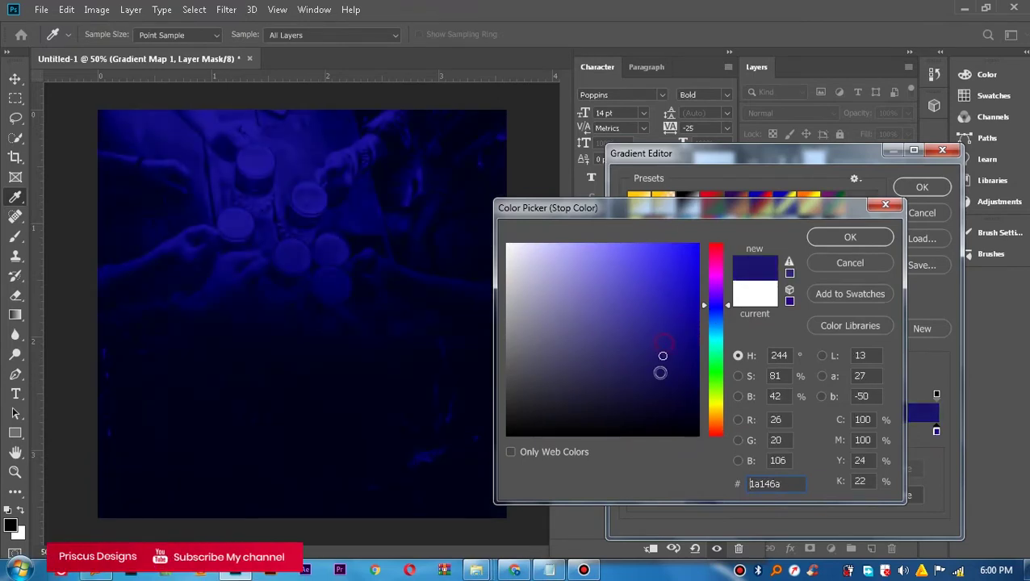
pyautogui.click(645, 340)
pyautogui.click(642, 382)
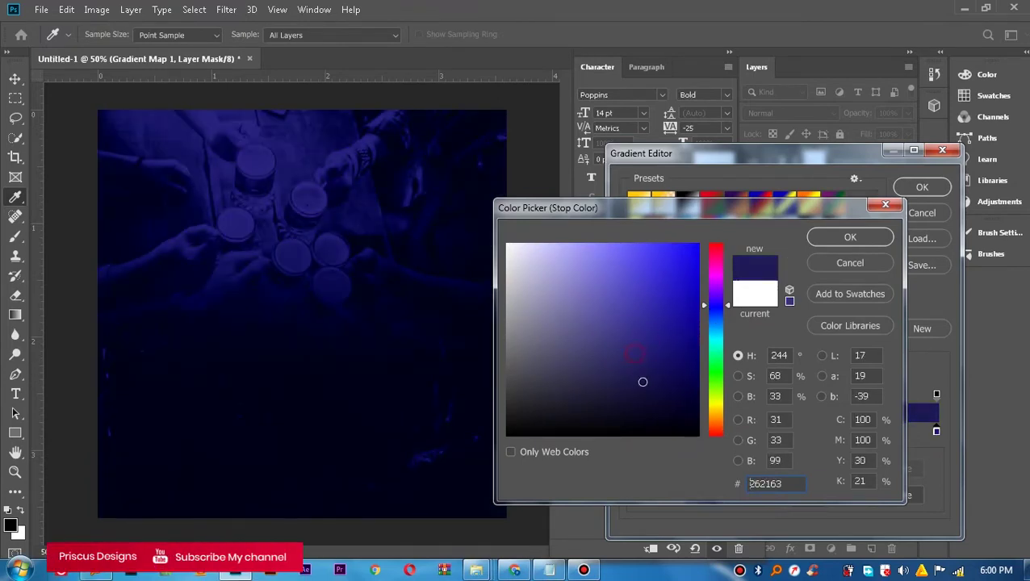
pyautogui.moveTo(651, 361)
pyautogui.mouseDown()
pyautogui.moveTo(680, 325)
pyautogui.moveTo(671, 315)
pyautogui.mouseUp()
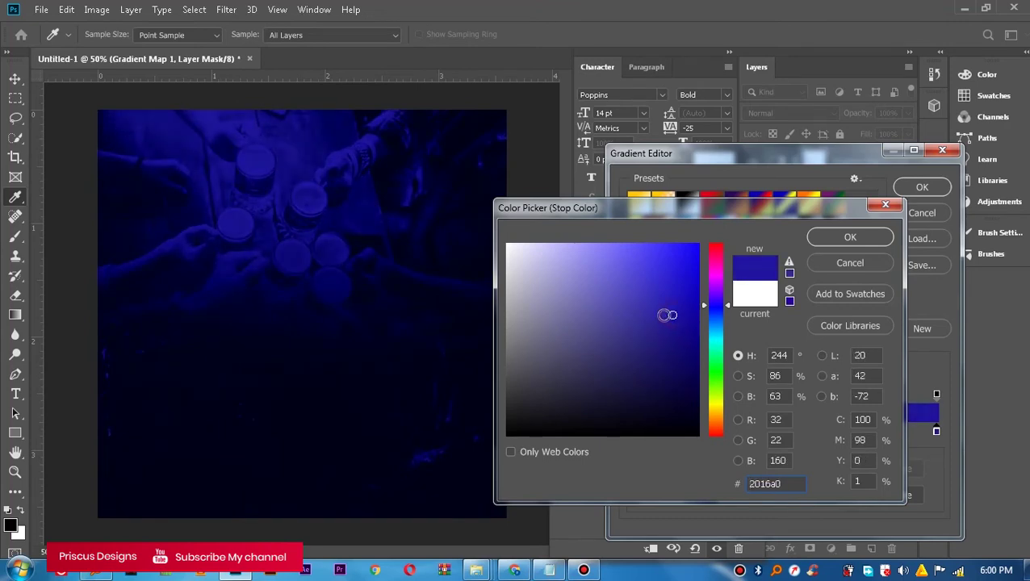
pyautogui.click(850, 236)
# Change the left stop to black 000000, accept the gradient, and target its mask.
pyautogui.click(630, 431)
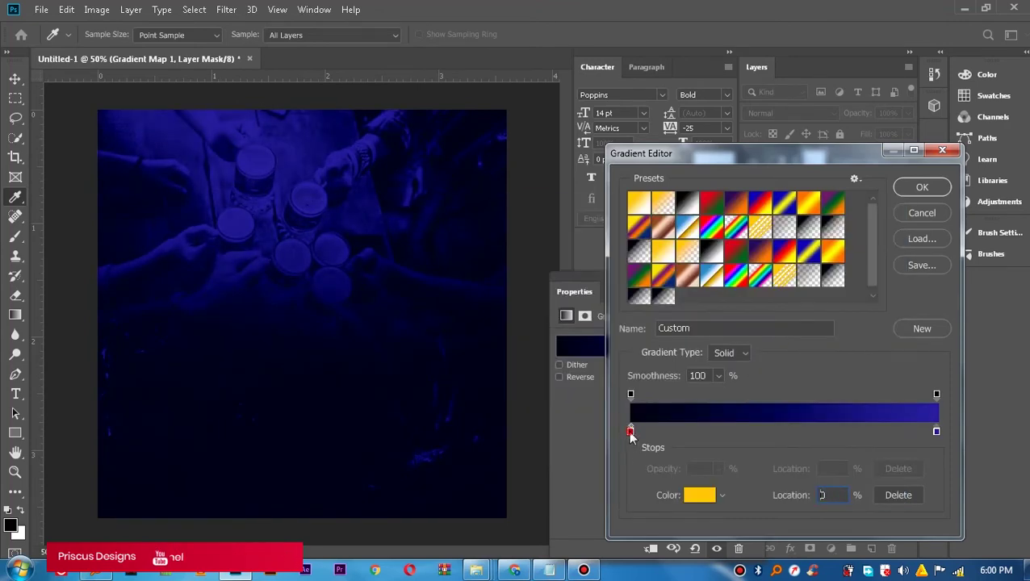
pyautogui.click(699, 494)
pyautogui.write('000000')
pyautogui.click(851, 238)
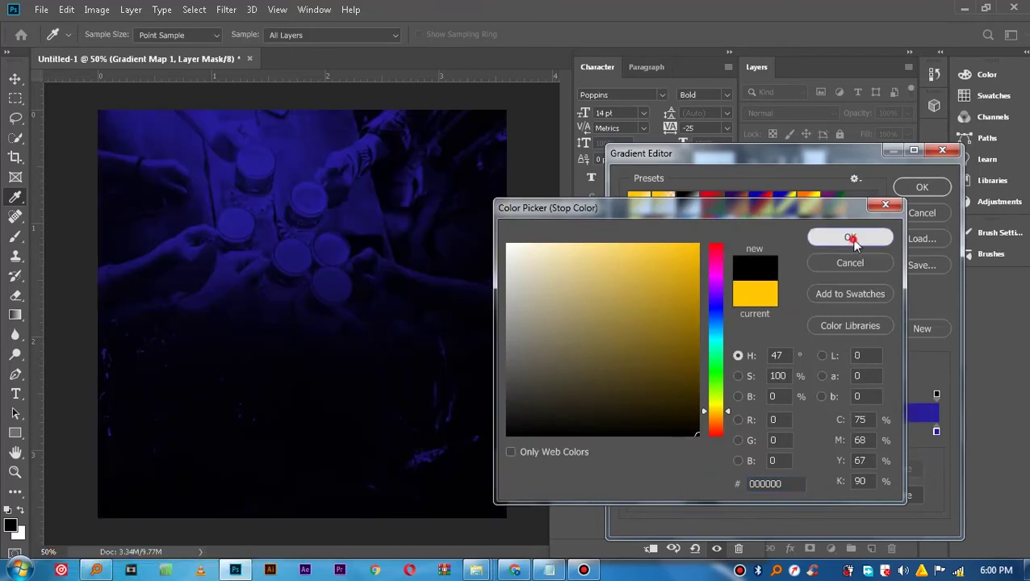
pyautogui.click(919, 189)
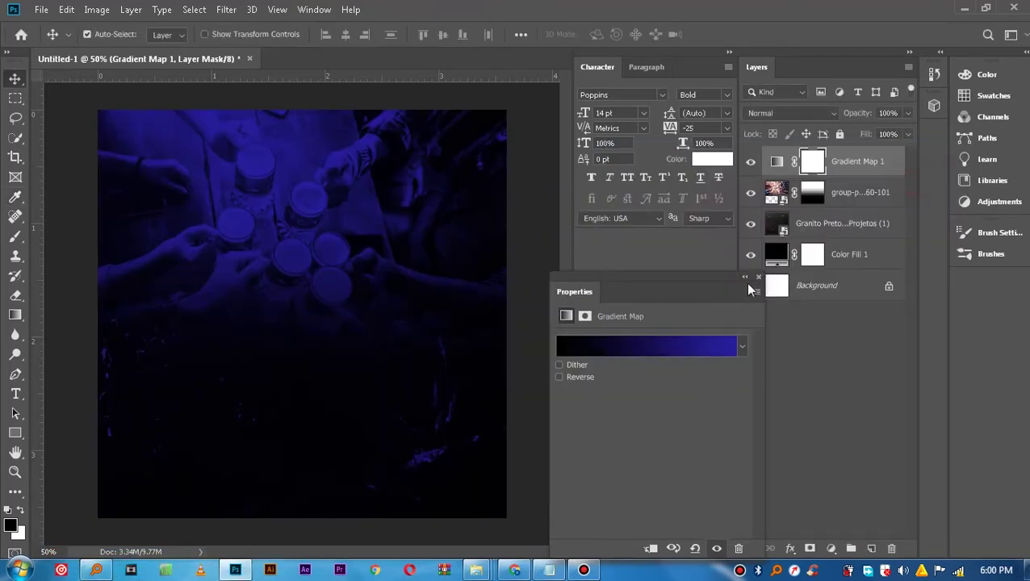
pyautogui.click(743, 278)
pyautogui.click(847, 371)
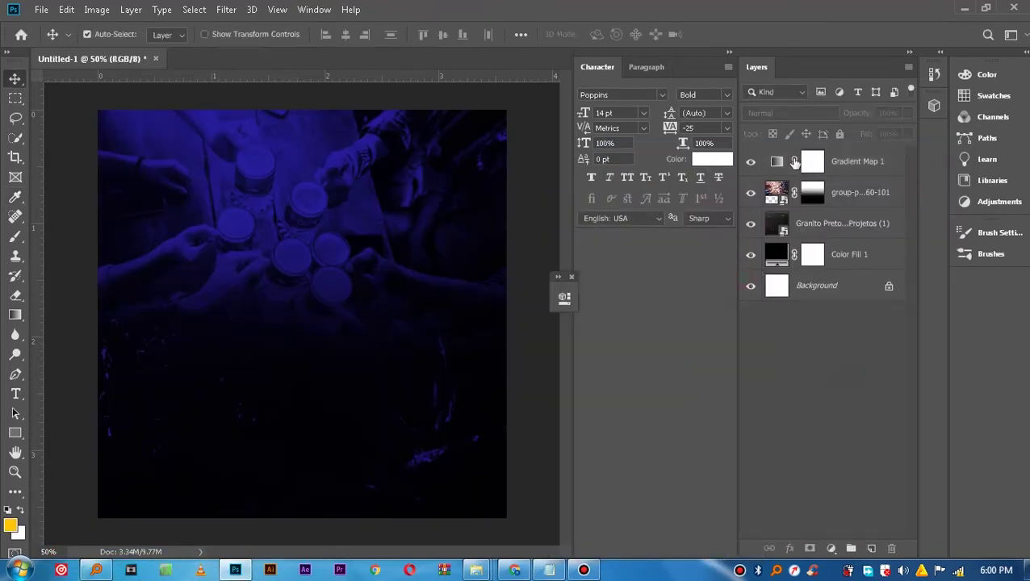
pyautogui.click(849, 166)
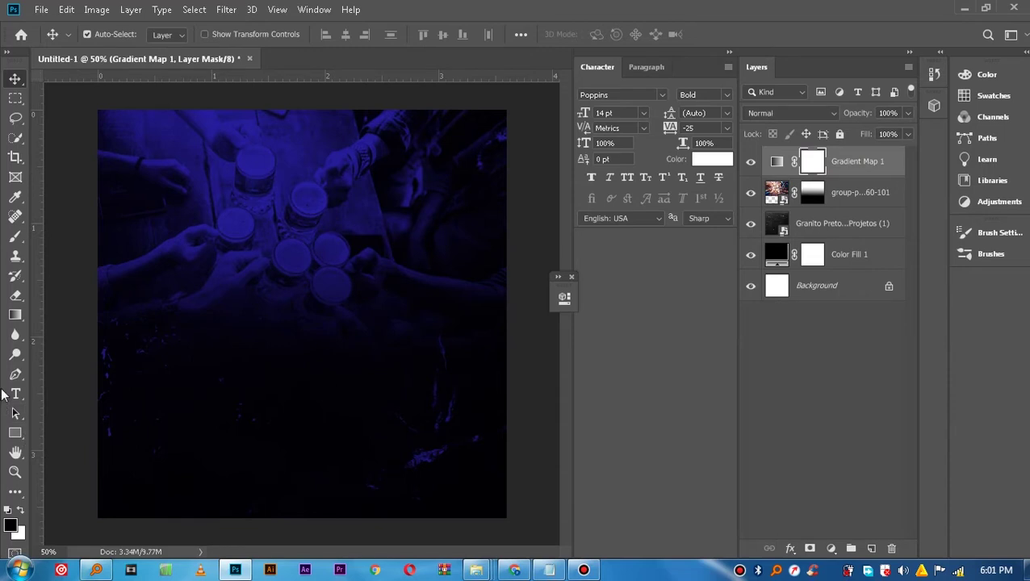
pyautogui.click(15, 315)
# Fade the blue tint out toward the bottom and set Gradient Map opacity to 97%.
pyautogui.moveTo(315, 431); pyautogui.dragTo(293, 118)
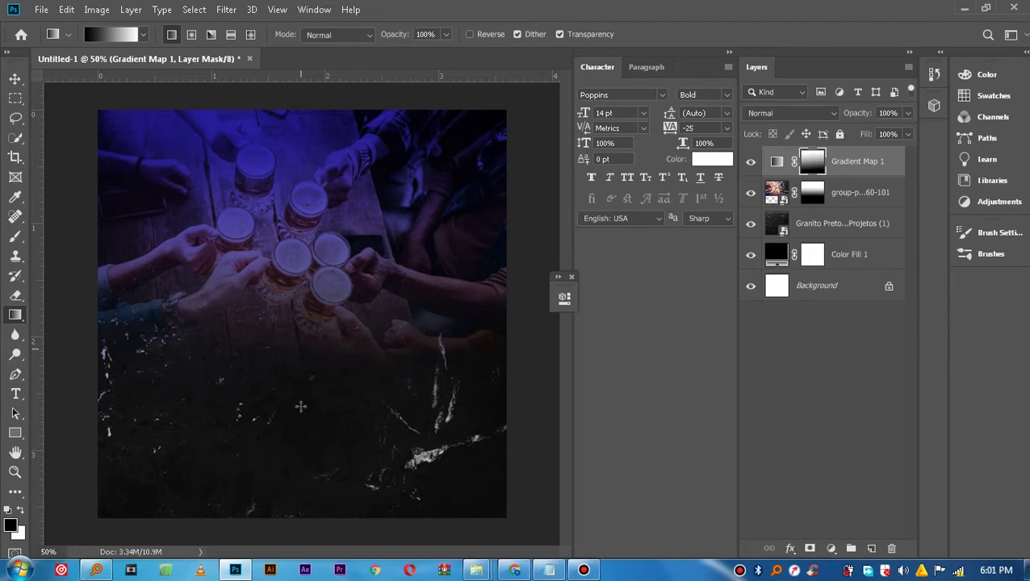
pyautogui.click(14, 78)
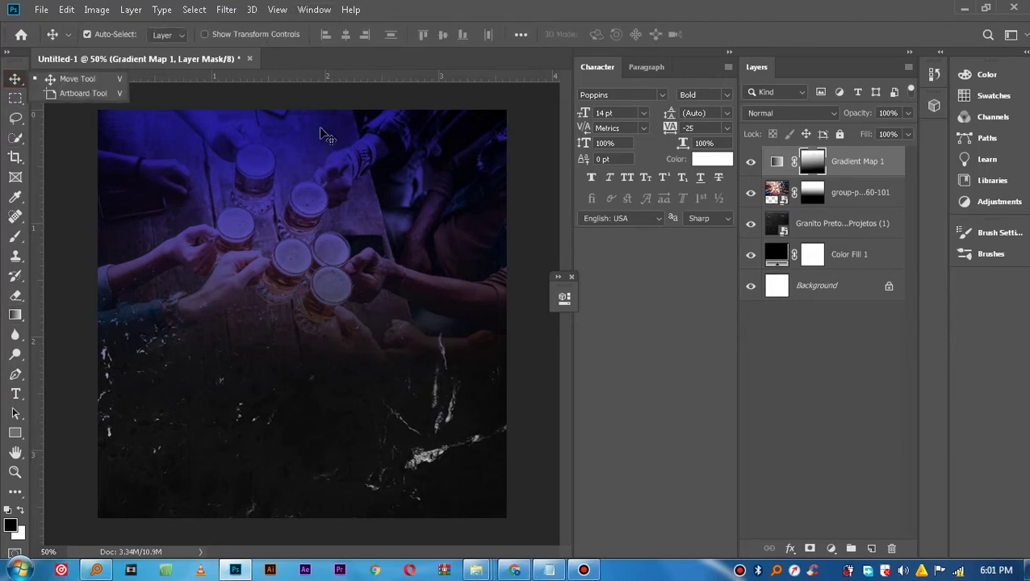
pyautogui.click(320, 132)
pyautogui.click(905, 113)
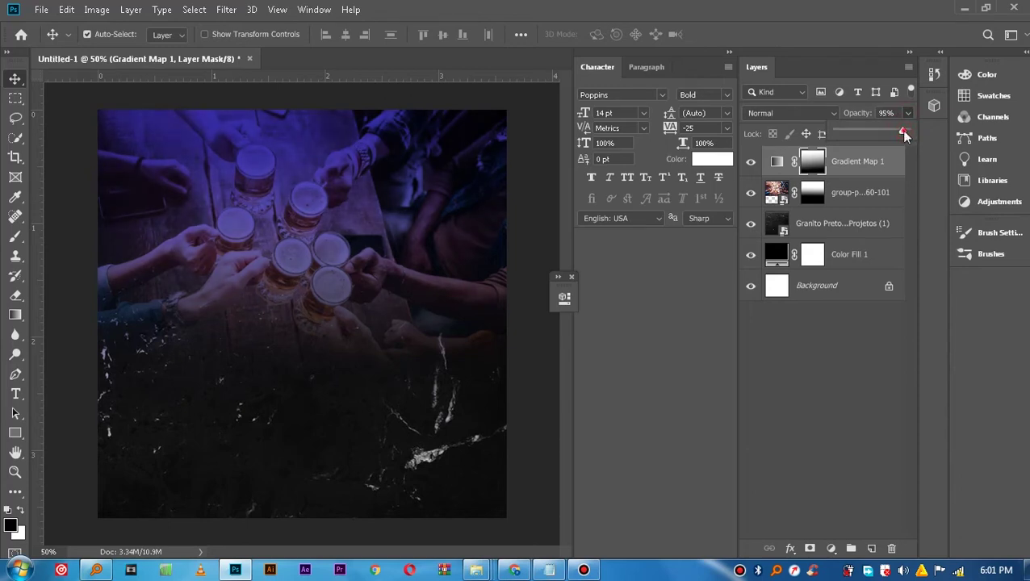
pyautogui.moveTo(905, 135); pyautogui.dragTo(907, 133)
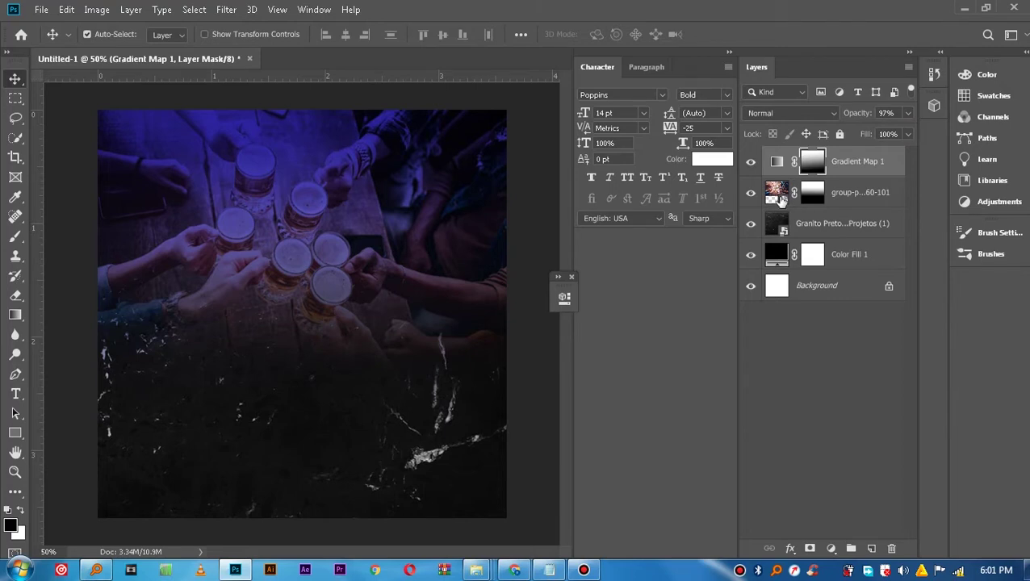
# Redraw the photo mask's gradient so the toasting glasses extend lower into the granite.
pyautogui.click(781, 200)
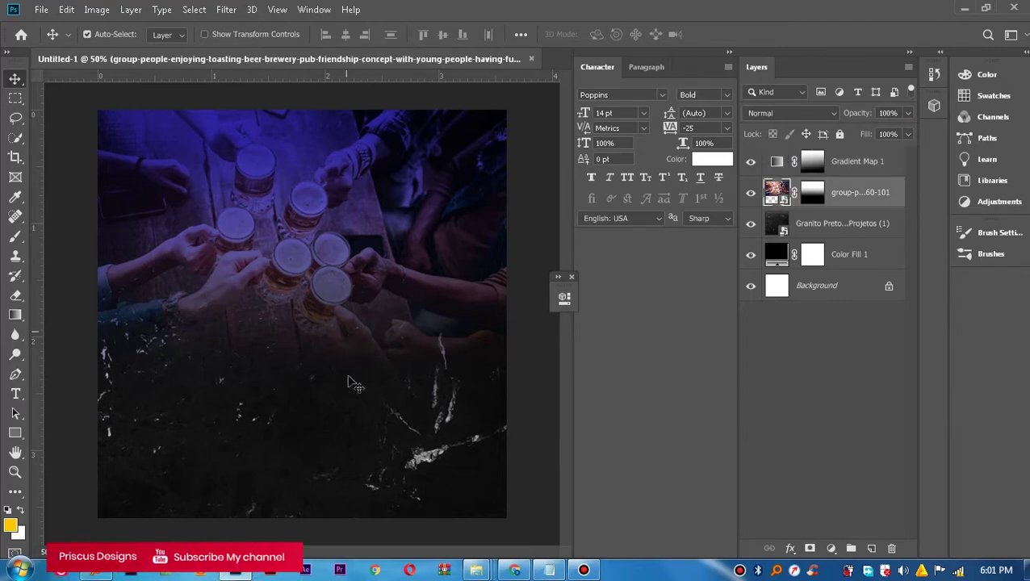
pyautogui.click(812, 193)
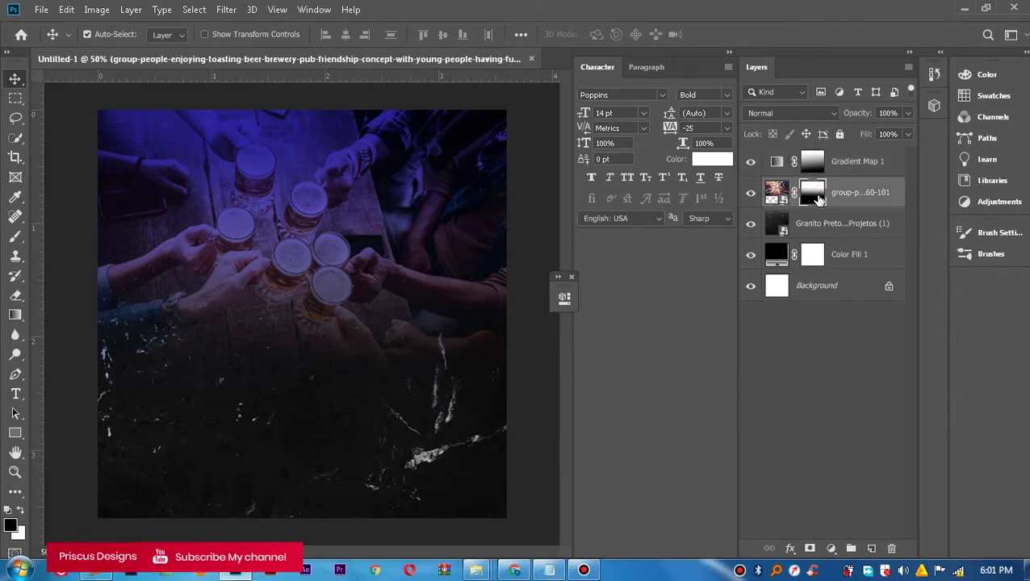
pyautogui.click(15, 315)
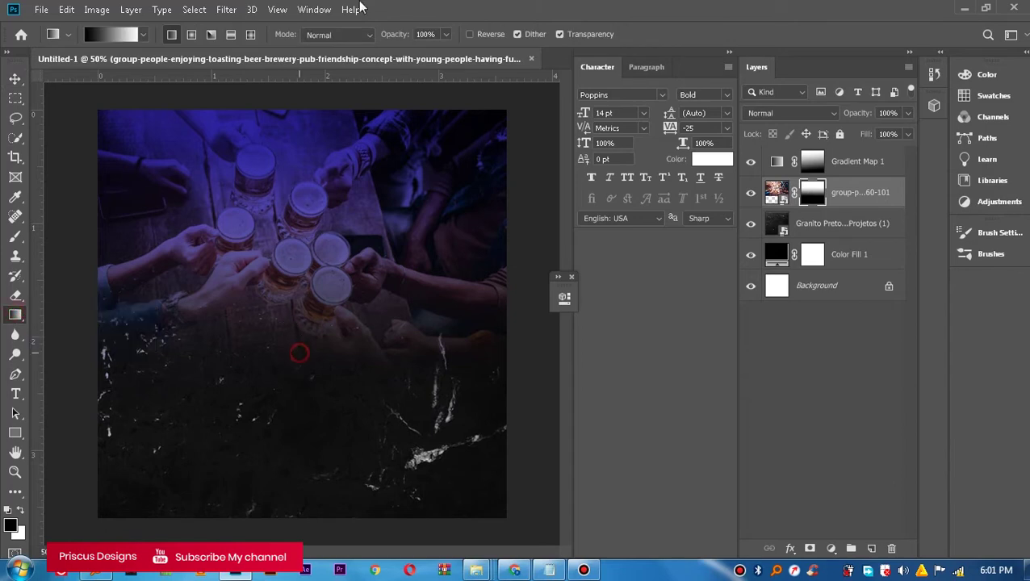
pyautogui.moveTo(299, 352); pyautogui.dragTo(320, 167)
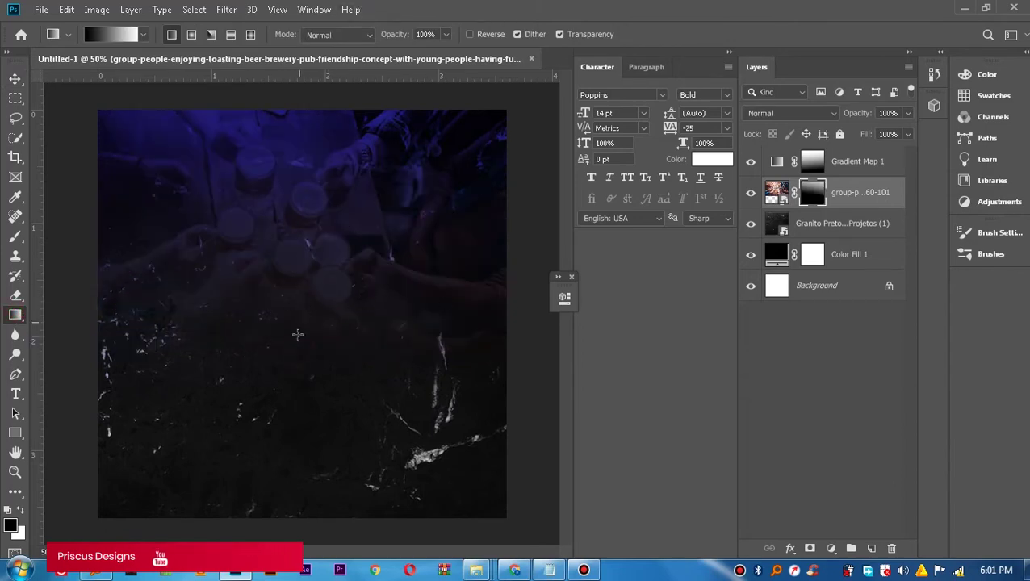
pyautogui.moveTo(301, 370); pyautogui.dragTo(301, 370)
pyautogui.moveTo(292, 333)
pyautogui.mouseDown()
pyautogui.moveTo(297, 281)
pyautogui.moveTo(293, 301)
pyautogui.mouseUp()
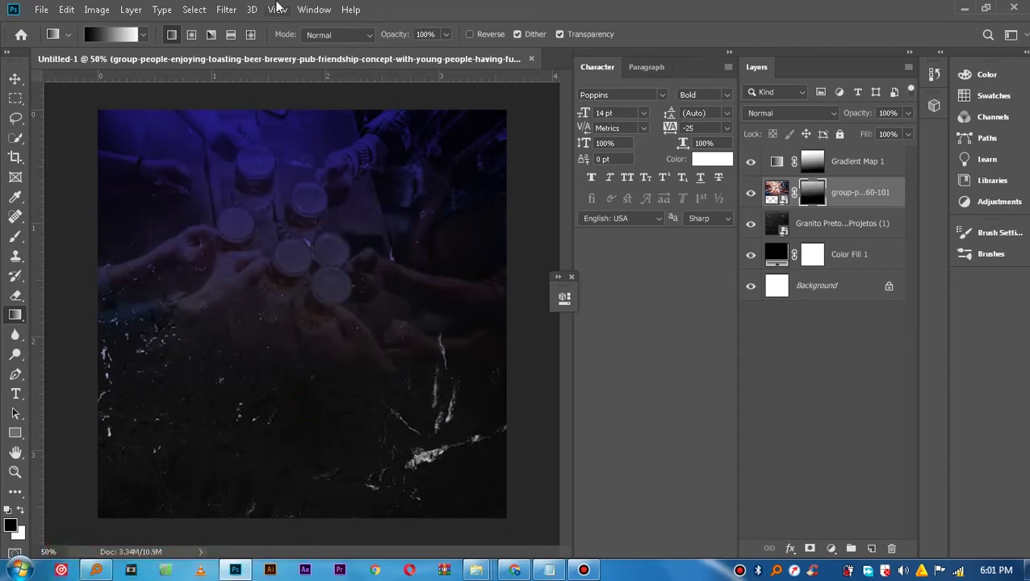
pyautogui.moveTo(295, 352); pyautogui.dragTo(301, 113)
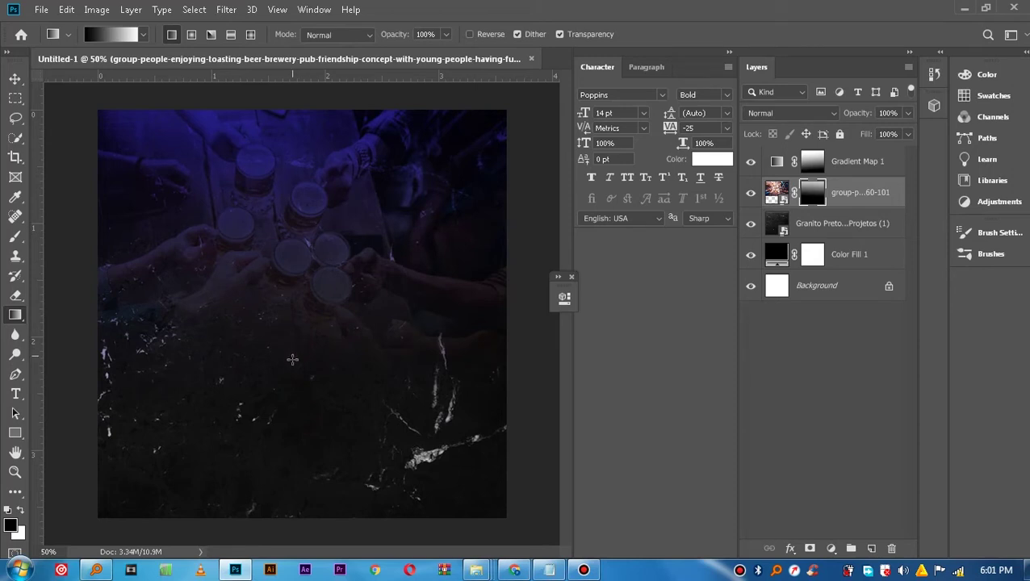
pyautogui.click(15, 78)
pyautogui.click(408, 219)
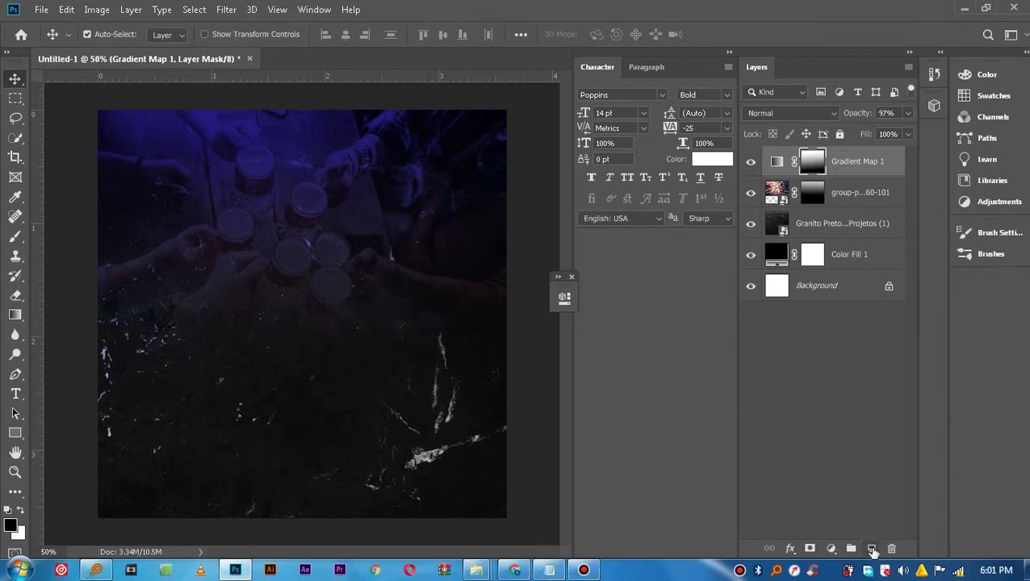
# Add a new layer and type HAPPY as white text near the flyer's centre.
pyautogui.click(854, 167)
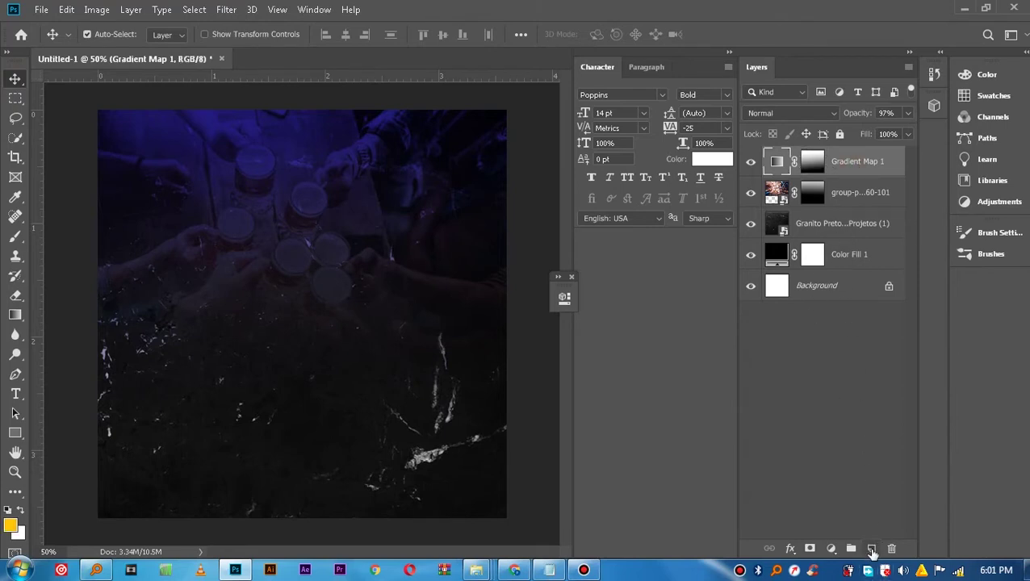
pyautogui.click(872, 549)
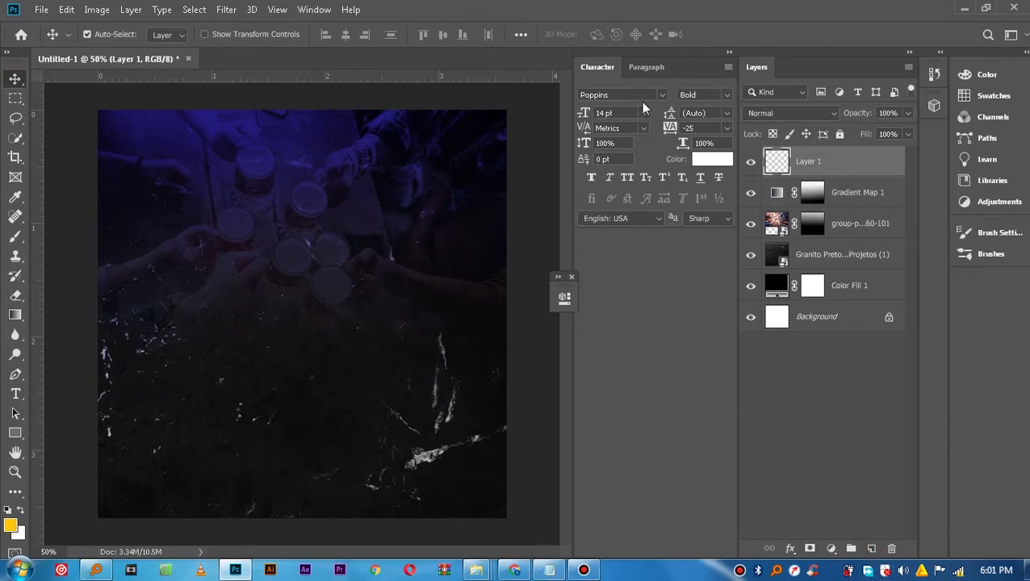
pyautogui.click(18, 398)
pyautogui.click(240, 313)
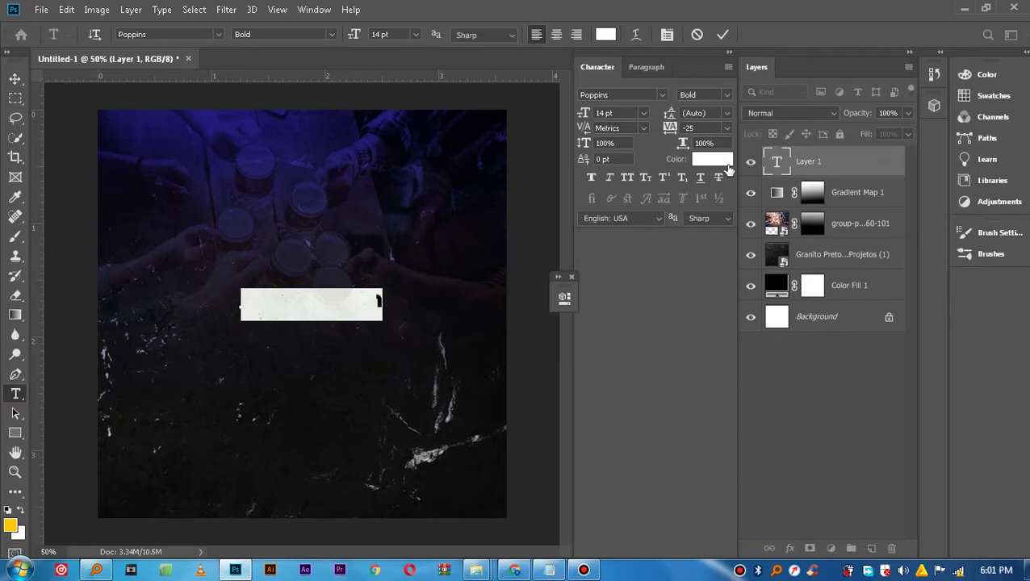
pyautogui.write('HA')
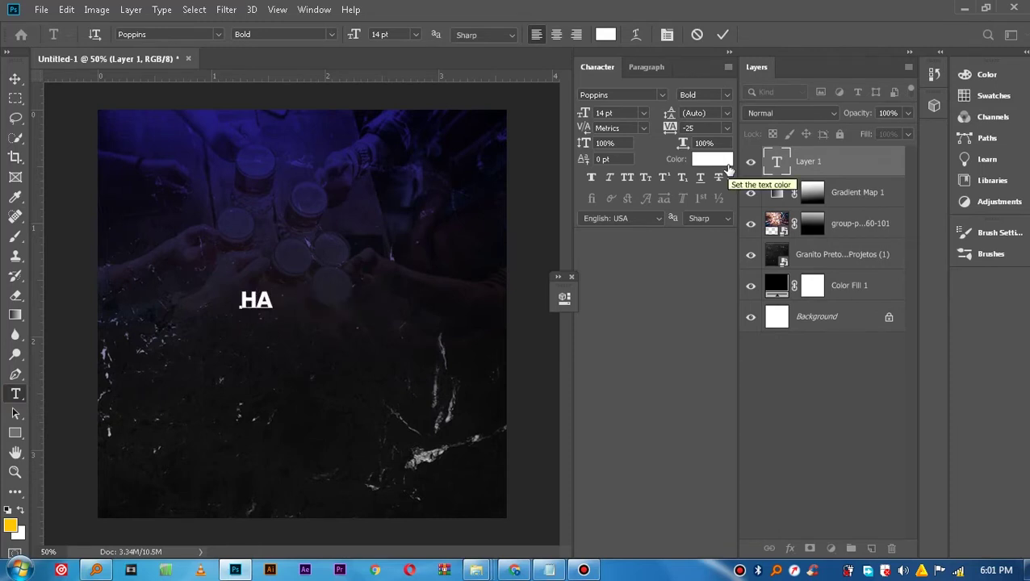
pyautogui.write('PPY')
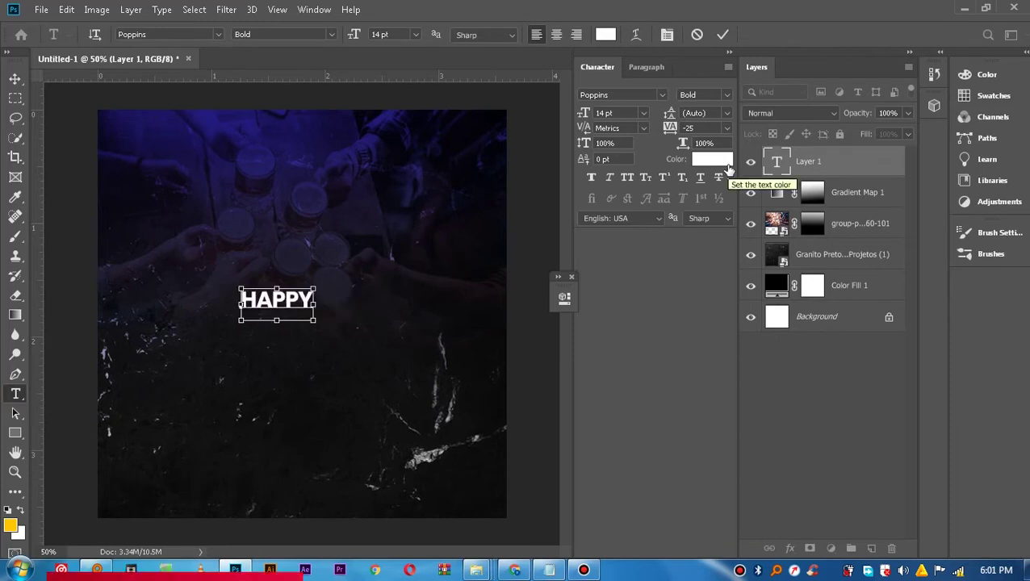
pyautogui.hotkey('ctrl', 'a')
pyautogui.click(662, 95)
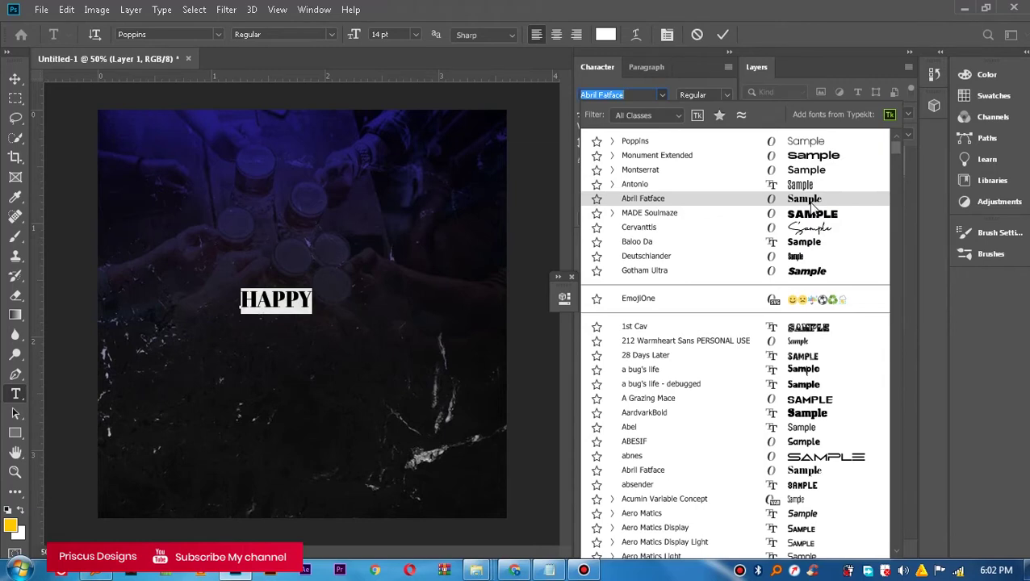
# Set HAPPY in Abril Fatface at 30 pt and commit the text.
pyautogui.click(811, 200)
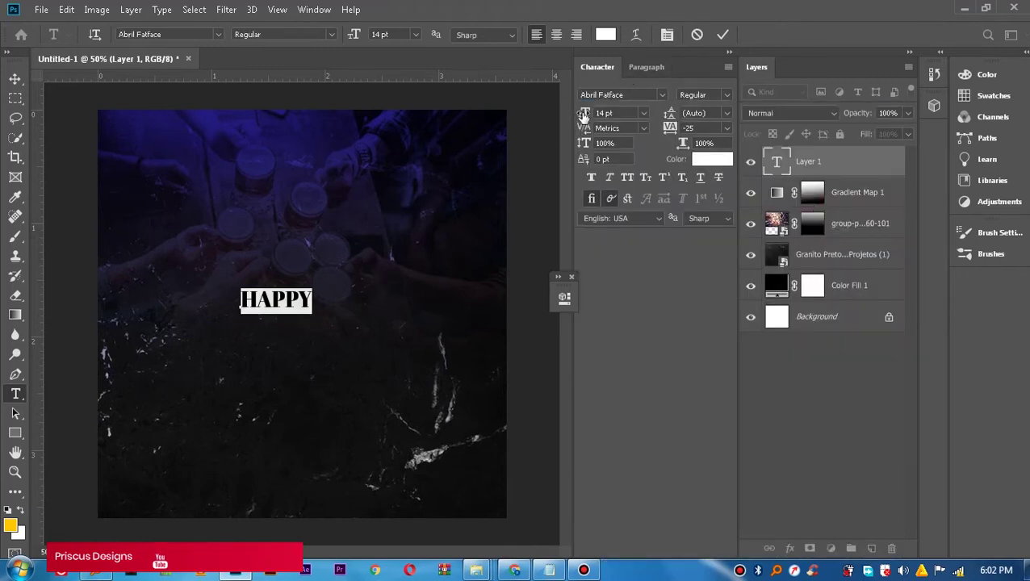
pyautogui.click(640, 117)
pyautogui.click(621, 260)
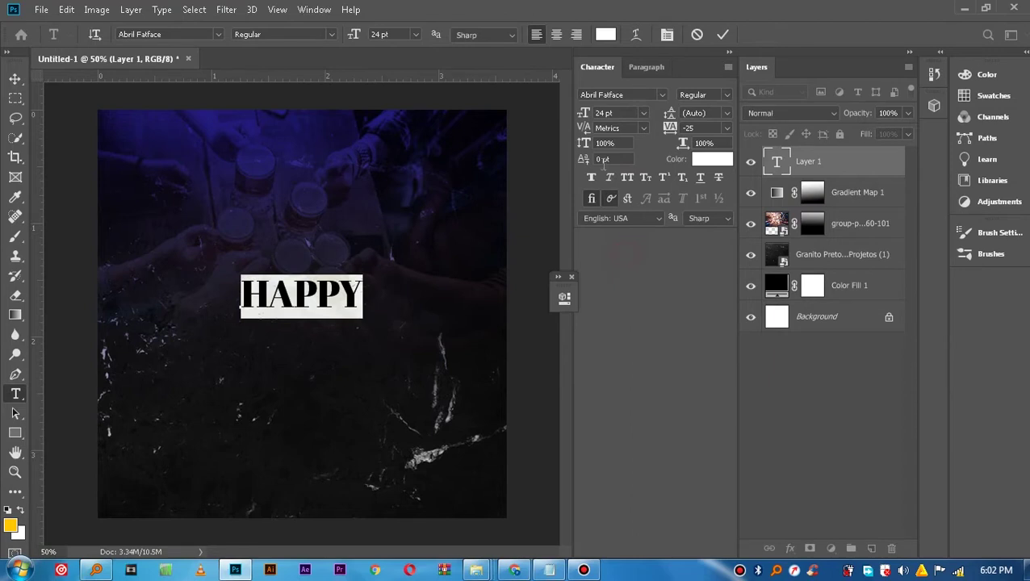
pyautogui.click(643, 113)
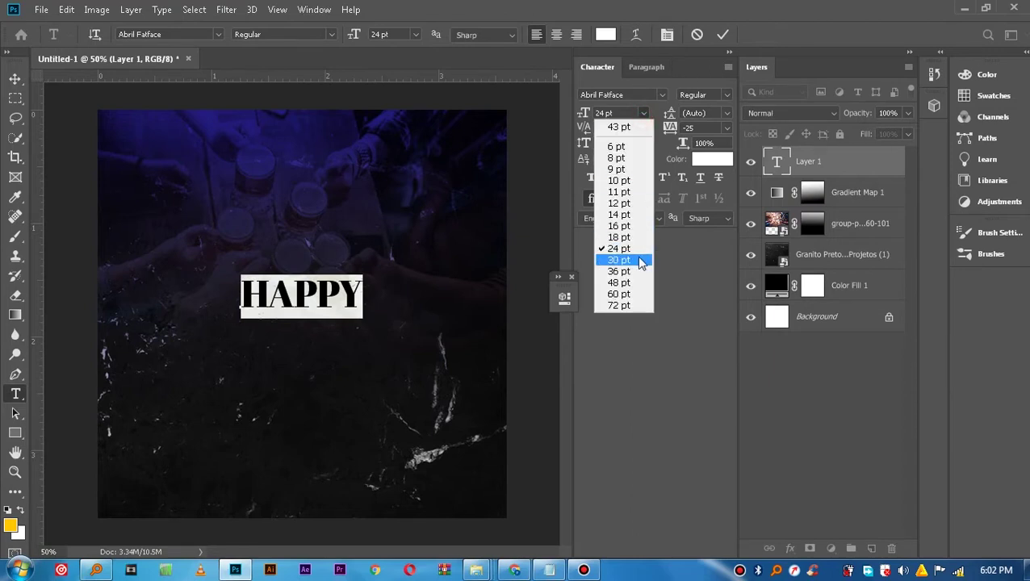
pyautogui.click(636, 259)
pyautogui.click(723, 34)
pyautogui.click(335, 291)
pyautogui.click(313, 284)
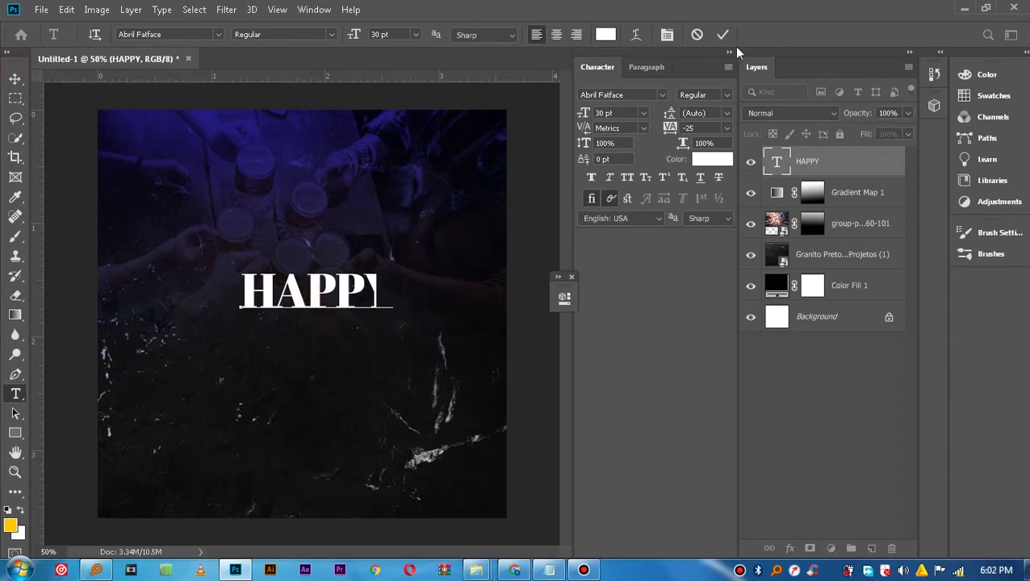
pyautogui.click(723, 35)
# Centre HAPPY on the flyer and Alt-drag a duplicate directly beneath it.
pyautogui.click(14, 79)
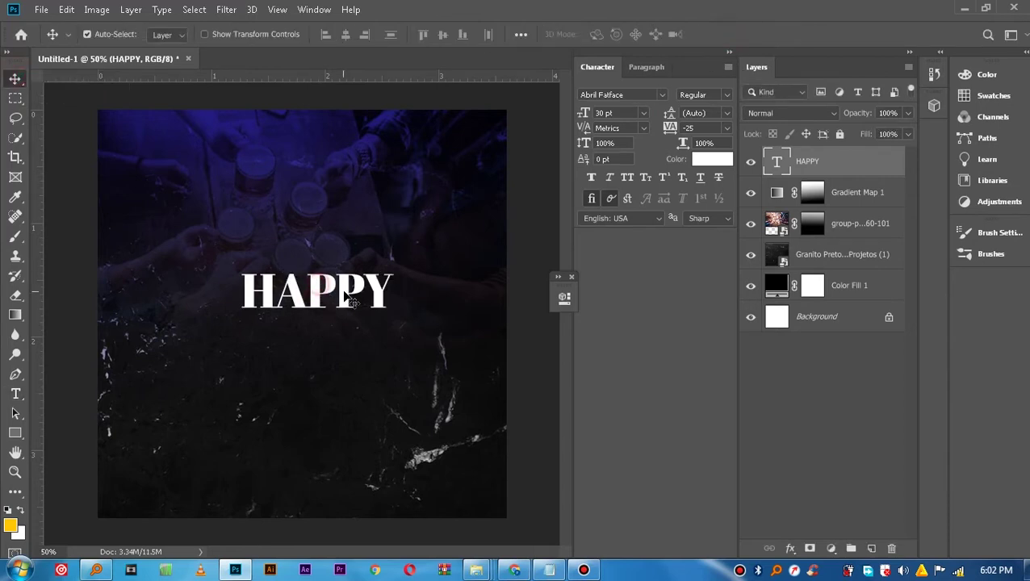
pyautogui.moveTo(347, 297); pyautogui.dragTo(320, 287)
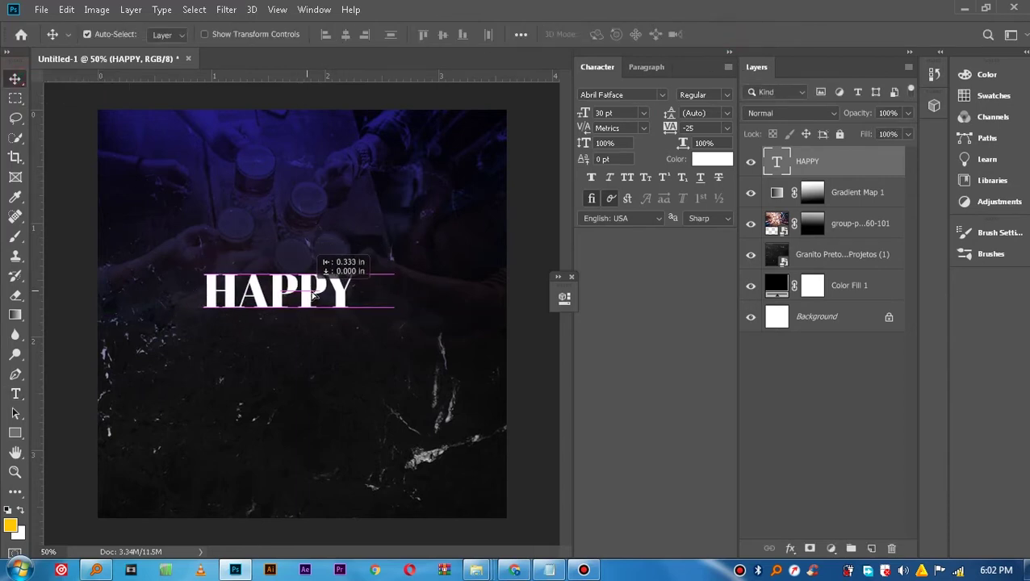
pyautogui.moveTo(321, 287); pyautogui.dragTo(338, 305)
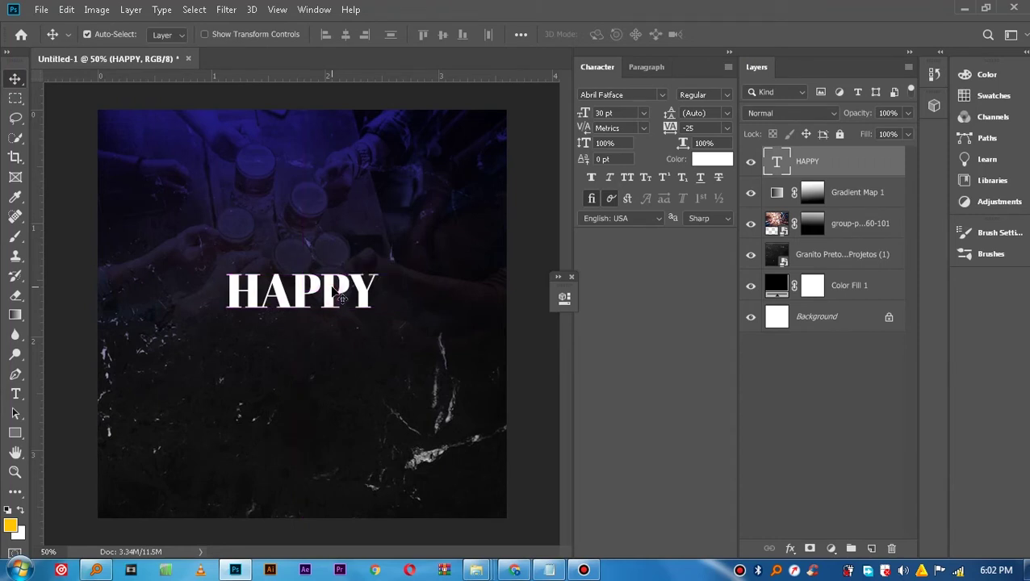
pyautogui.moveTo(333, 292); pyautogui.dragTo(329, 334)
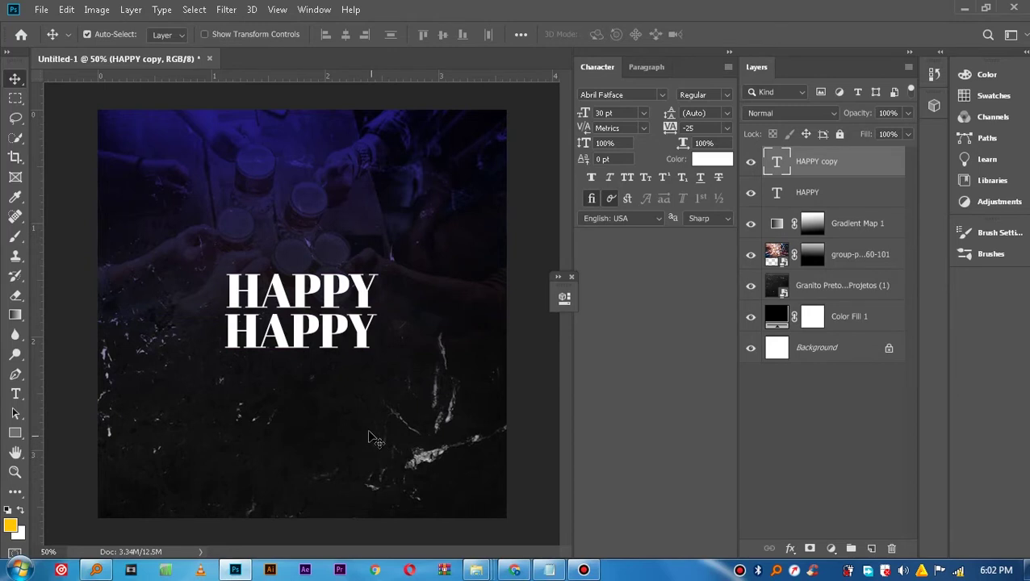
# Change the duplicated text line to read HOUR.
pyautogui.doubleClick(329, 333)
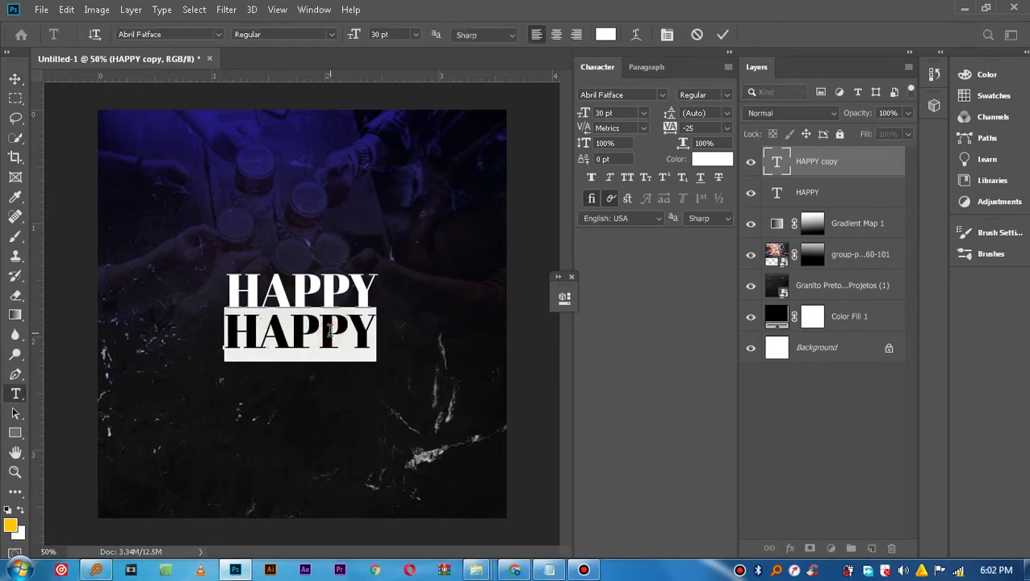
pyautogui.write('HOUR')
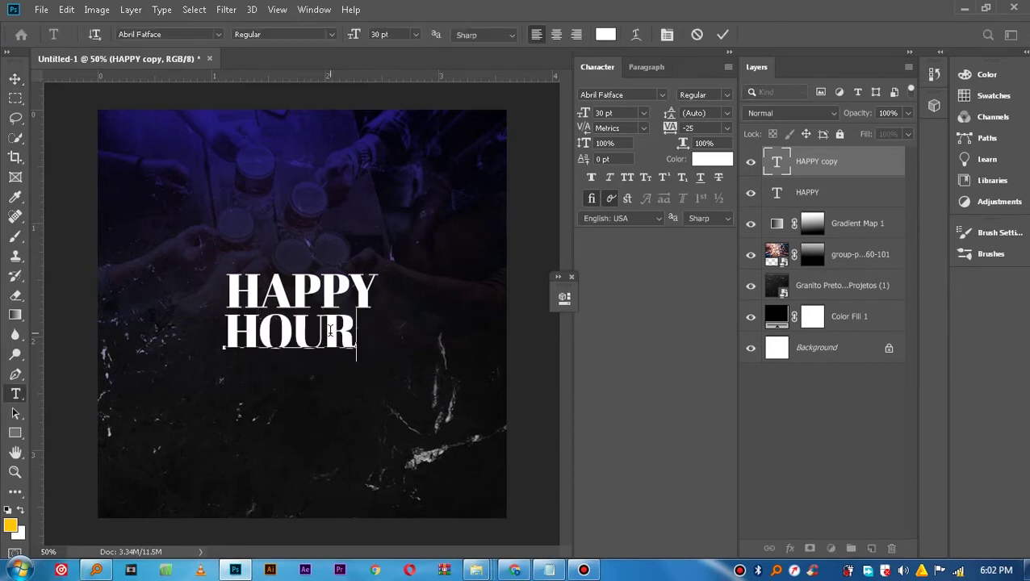
pyautogui.click(721, 34)
pyautogui.press('v')
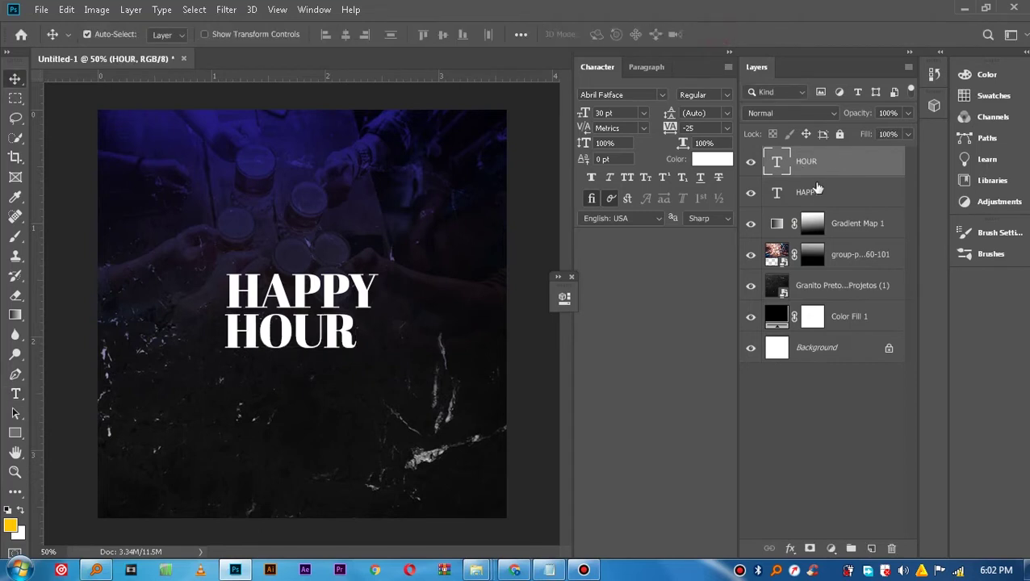
# Centre HOUR horizontally under HAPPY and nudge both words up slightly.
pyautogui.keyDown('shift'); pyautogui.click(827, 196); pyautogui.keyUp('shift')
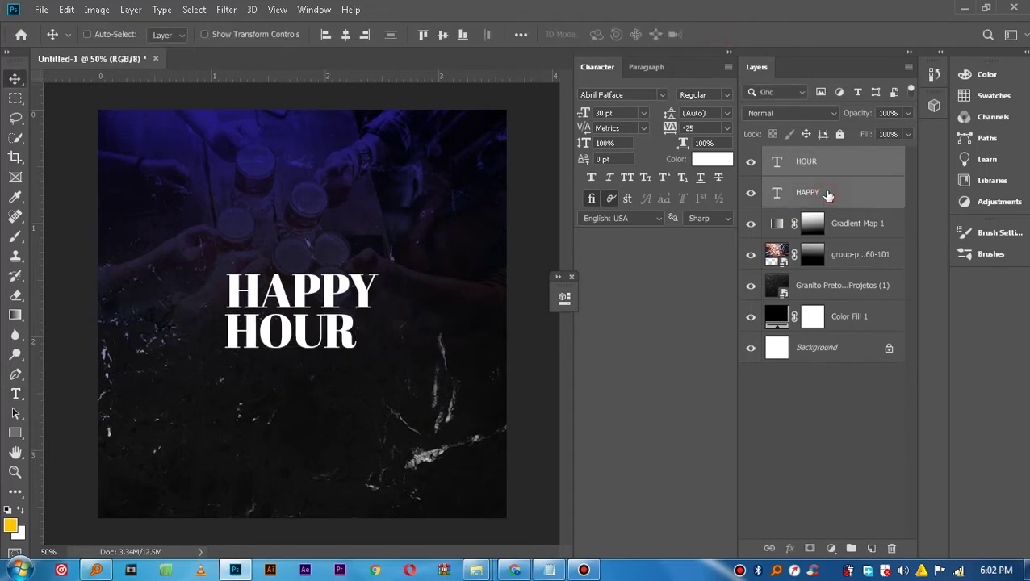
pyautogui.click(345, 35)
pyautogui.moveTo(298, 290)
pyautogui.mouseDown()
pyautogui.moveTo(298, 273)
pyautogui.moveTo(297, 296)
pyautogui.mouseUp()
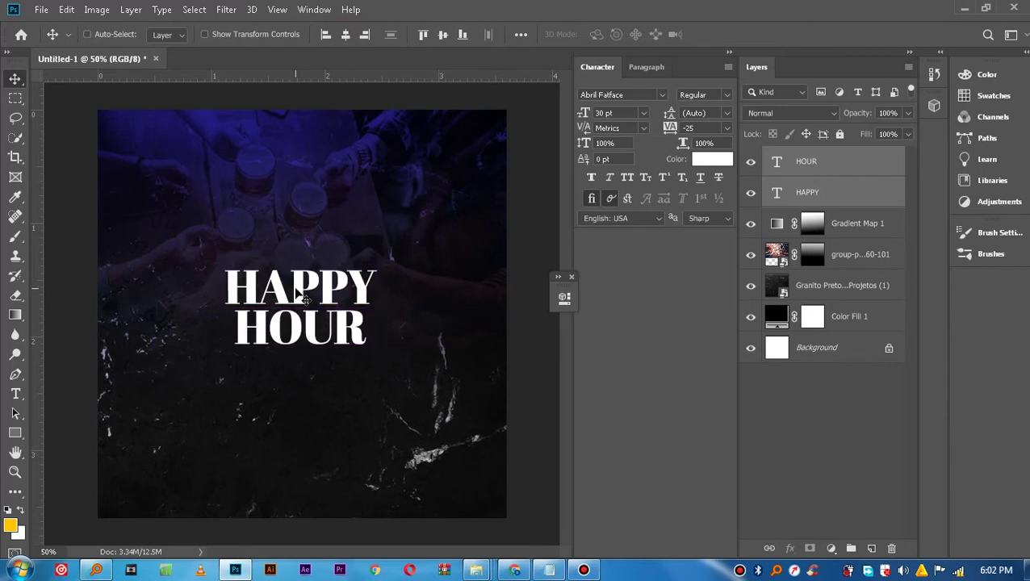
# Scale HAPPY HOUR up proportionally with Free Transform.
pyautogui.hotkey('ctrl', 't')
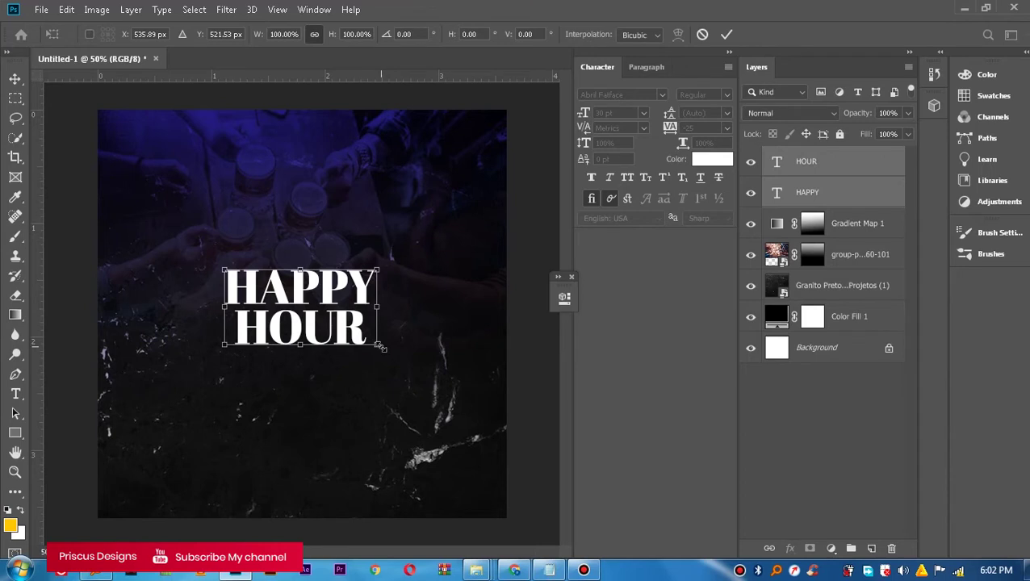
pyautogui.moveTo(378, 343); pyautogui.dragTo(387, 350)
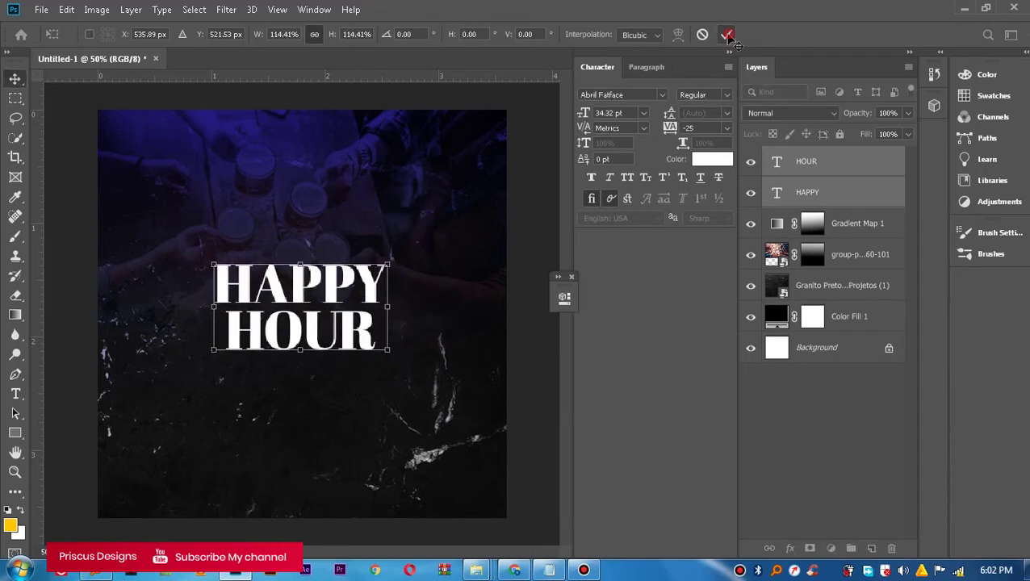
pyautogui.click(727, 34)
pyautogui.click(856, 254)
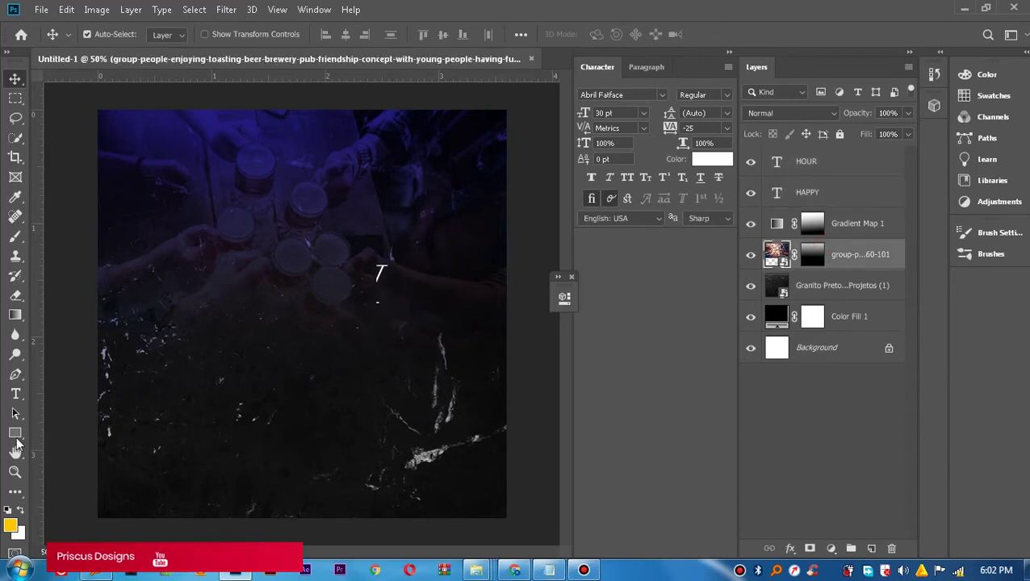
# Zoom out on the flyer, then back in to 50%.
pyautogui.click(15, 471)
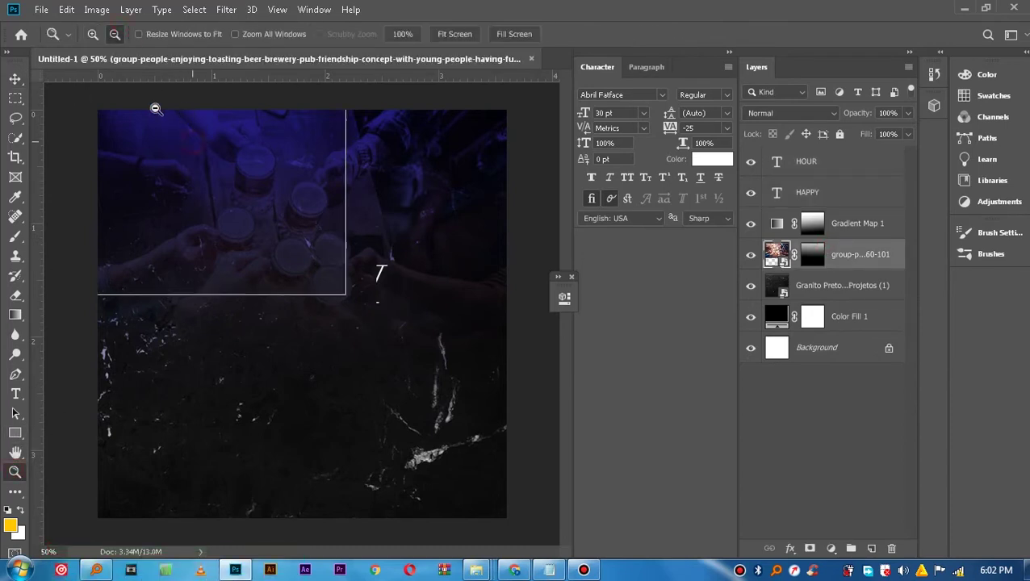
pyautogui.click(196, 131)
pyautogui.click(254, 167)
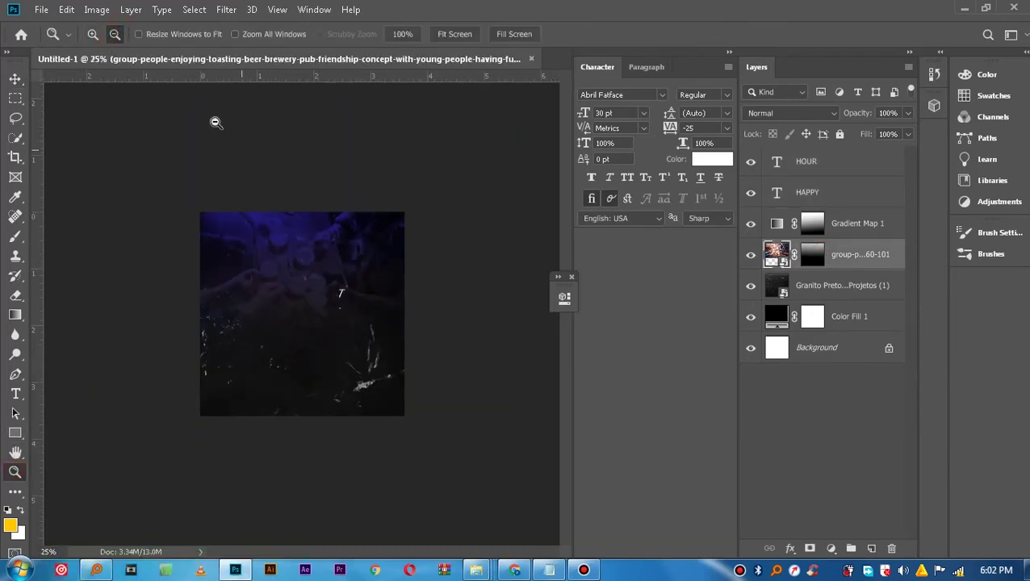
pyautogui.click(93, 34)
pyautogui.click(305, 319)
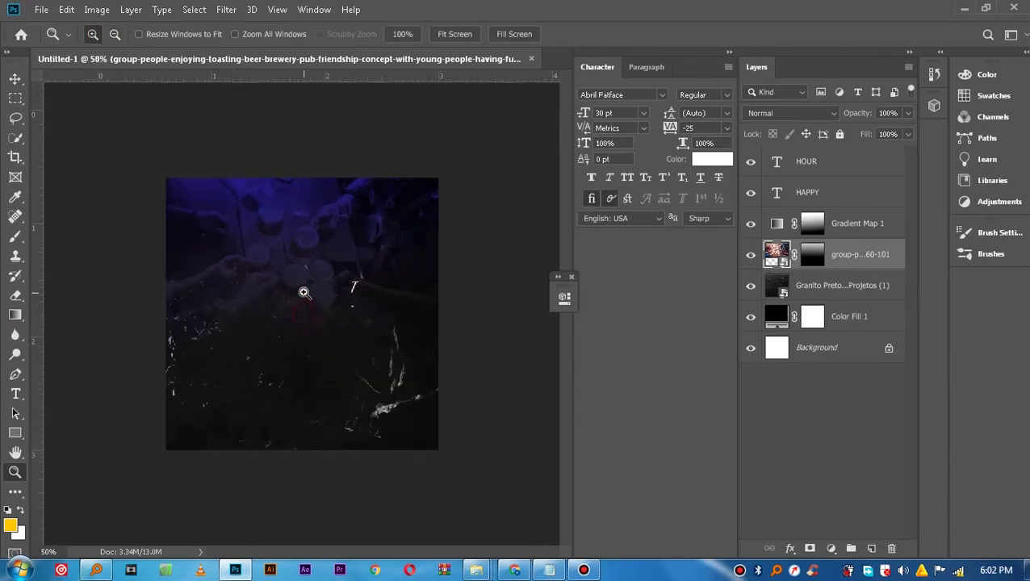
pyautogui.click(301, 294)
pyautogui.click(328, 290)
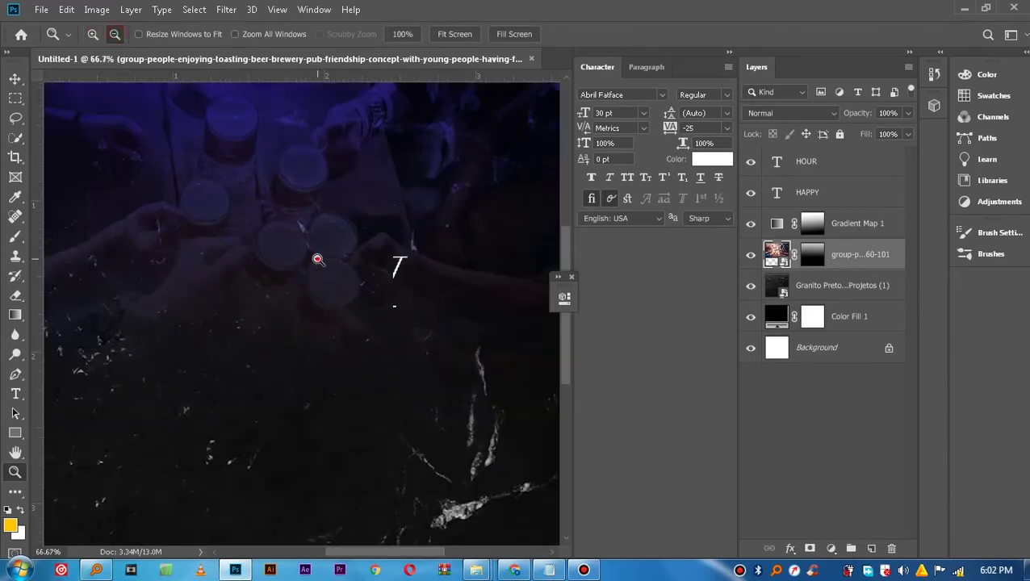
pyautogui.keyDown('alt'); pyautogui.click(319, 258); pyautogui.keyUp('alt')
# Move HAPPY HOUR up to the canvas centre and open the HAPPY layer's context menu.
pyautogui.click(827, 198)
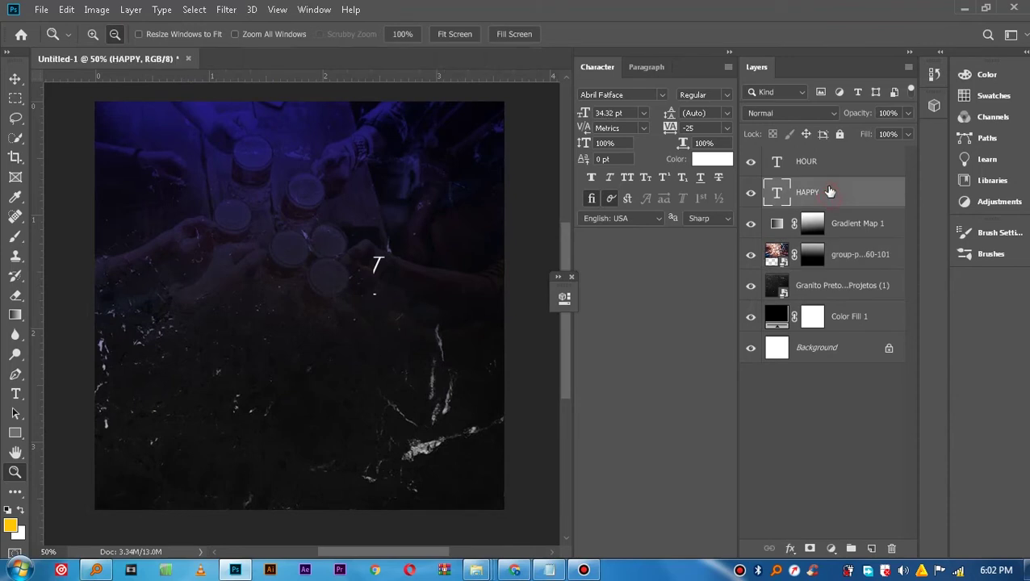
pyautogui.keyDown('shift'); pyautogui.click(827, 166); pyautogui.keyUp('shift')
pyautogui.click(15, 78)
pyautogui.moveTo(375, 260)
pyautogui.mouseDown()
pyautogui.moveTo(373, 285)
pyautogui.moveTo(335, 287)
pyautogui.mouseUp()
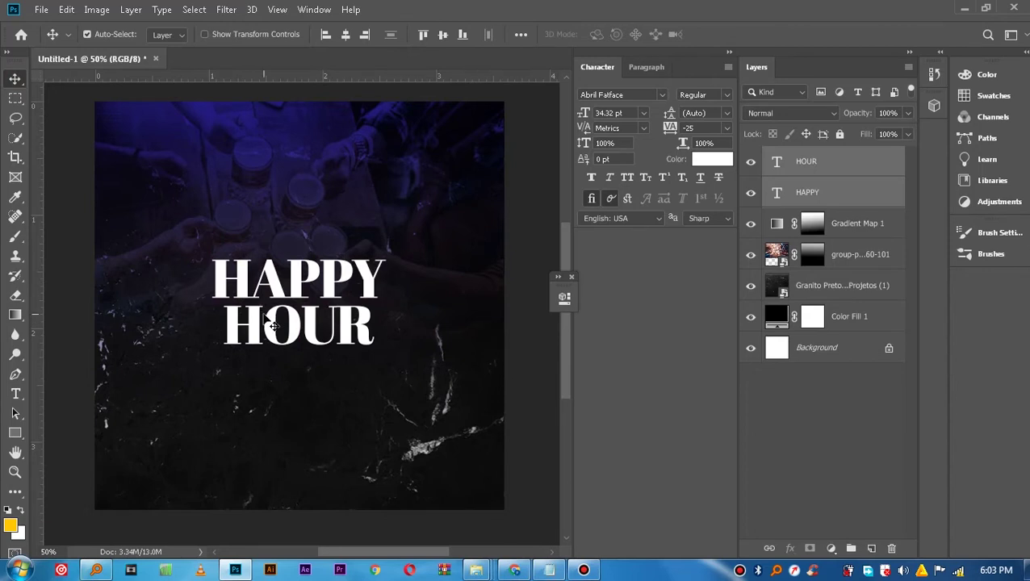
pyautogui.moveTo(307, 294); pyautogui.dragTo(300, 283)
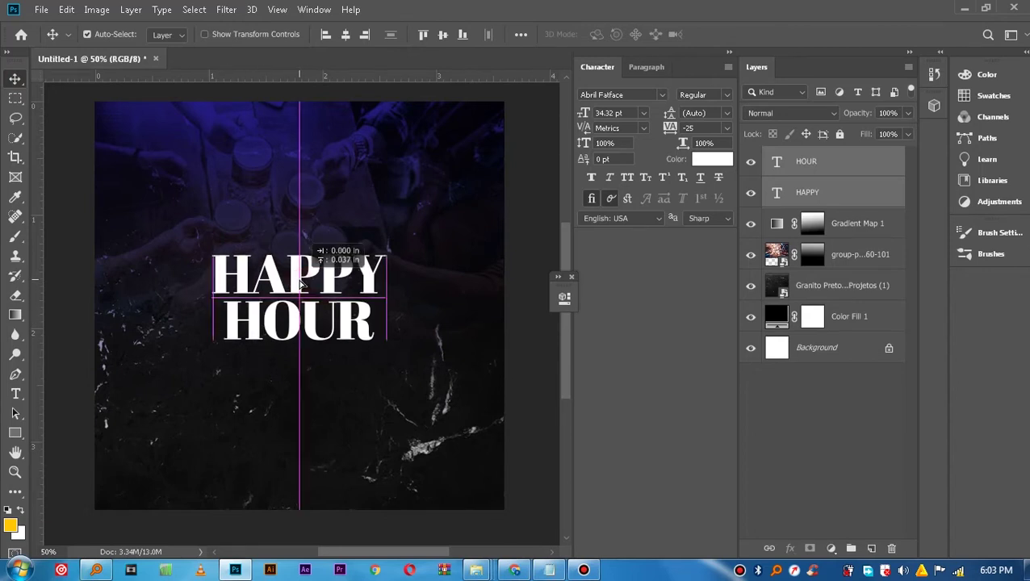
pyautogui.click(303, 365)
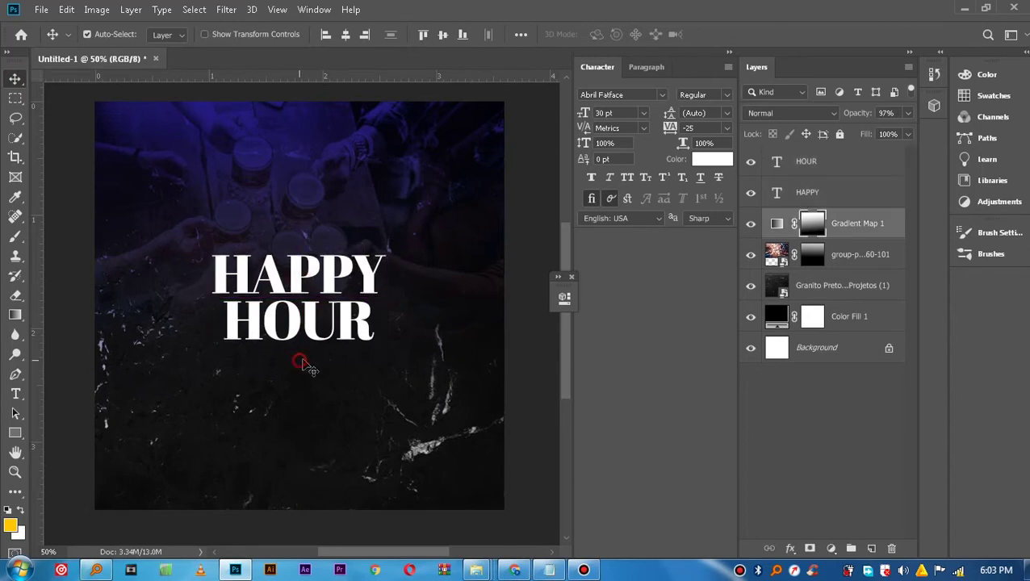
pyautogui.click(317, 276)
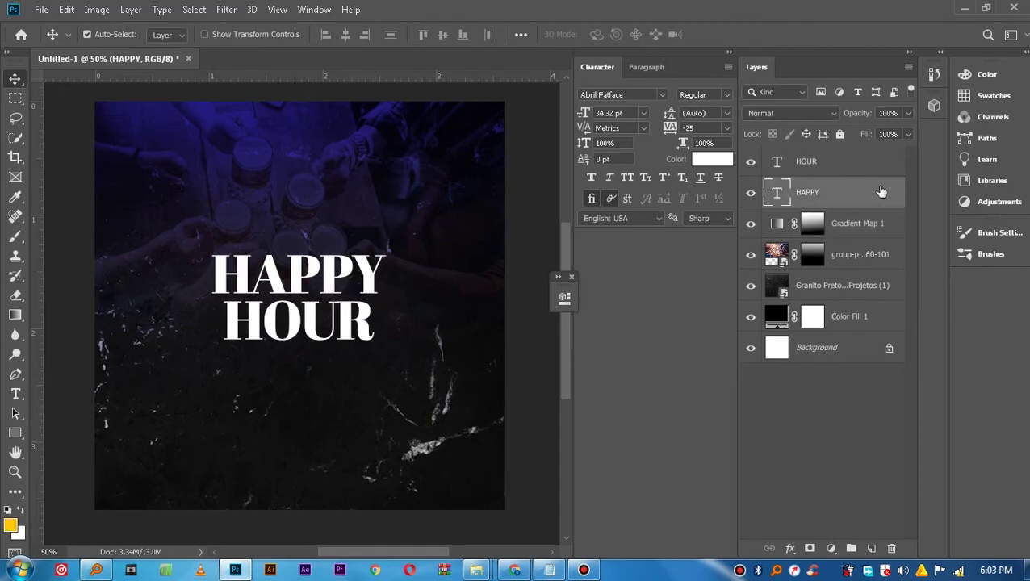
pyautogui.rightClick(878, 191)
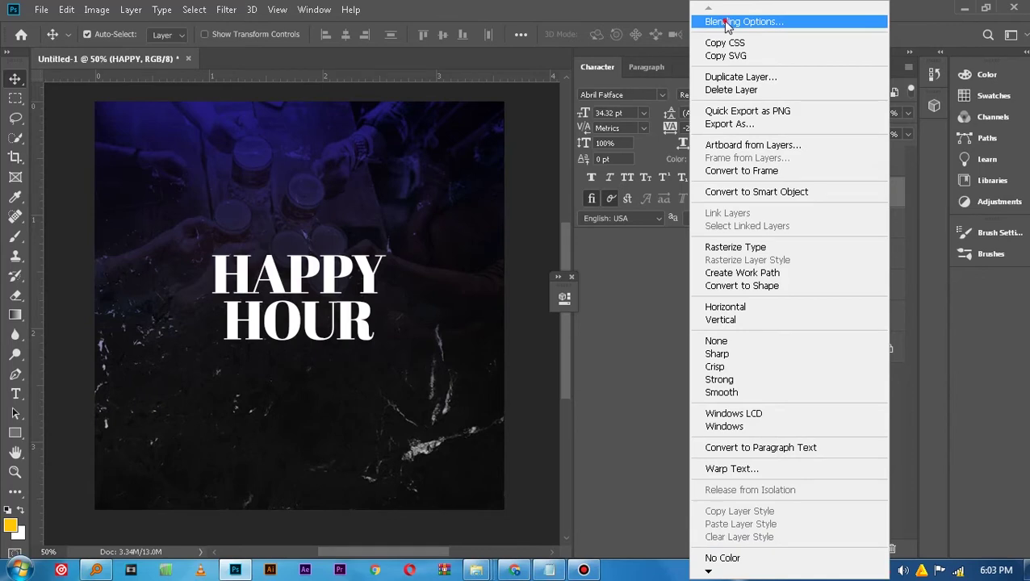
# Add a Gradient Overlay to HAPPY with a medium gray left stop.
pyautogui.click(726, 22)
pyautogui.moveTo(404, 137); pyautogui.dragTo(547, 92)
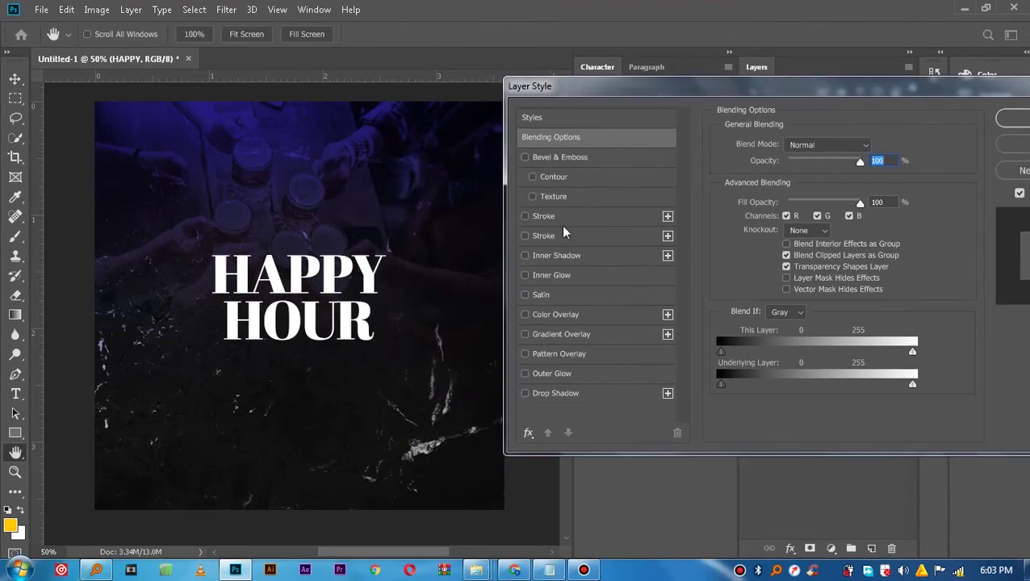
pyautogui.click(555, 333)
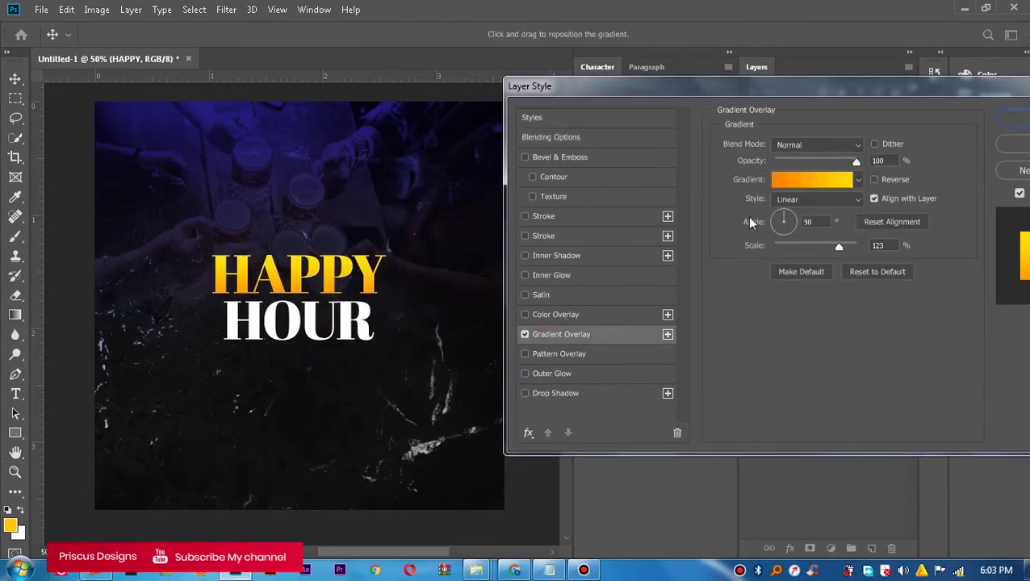
pyautogui.click(807, 180)
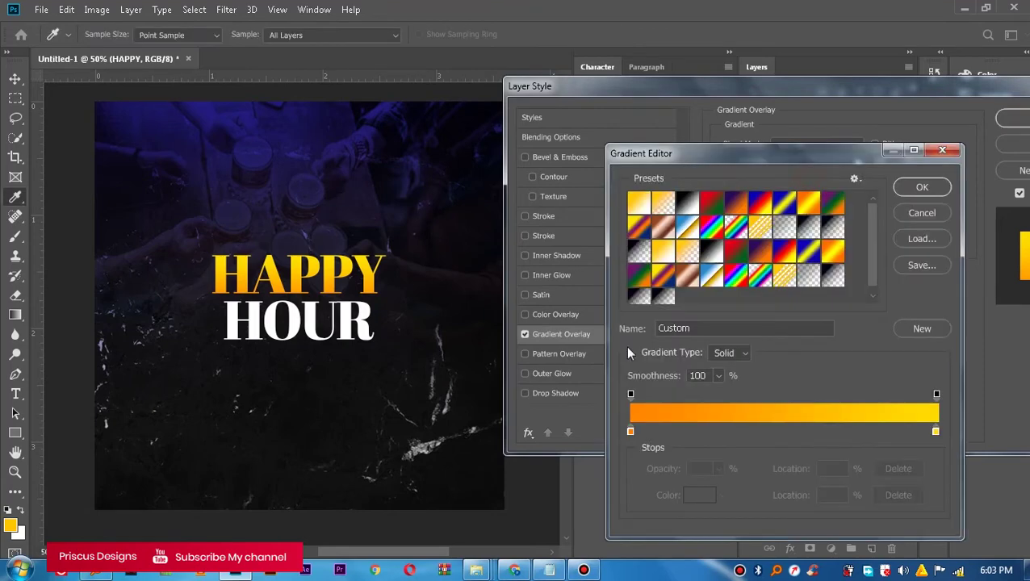
pyautogui.click(631, 432)
pyautogui.click(699, 495)
pyautogui.moveTo(524, 413); pyautogui.dragTo(437, 357)
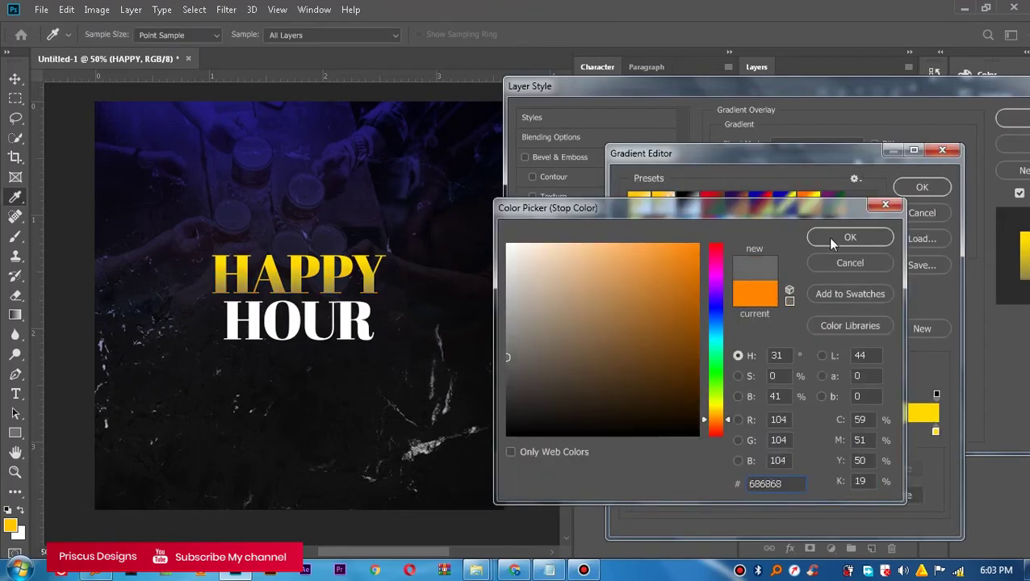
pyautogui.click(849, 237)
# Set the gradient's right stop to white, making a gray-to-white gradient.
pyautogui.click(936, 432)
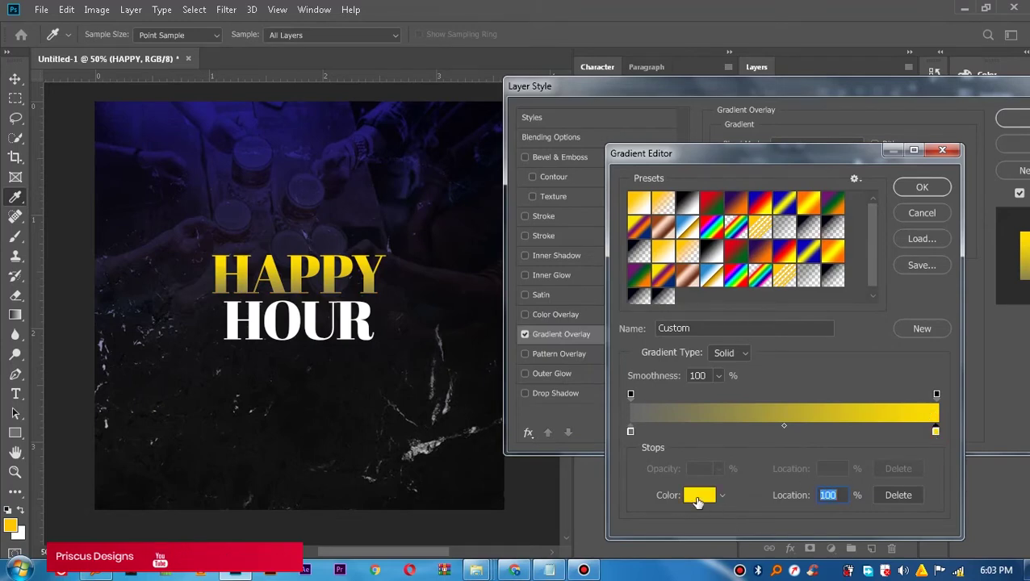
pyautogui.click(699, 495)
pyautogui.moveTo(637, 419); pyautogui.dragTo(393, 157)
pyautogui.click(829, 239)
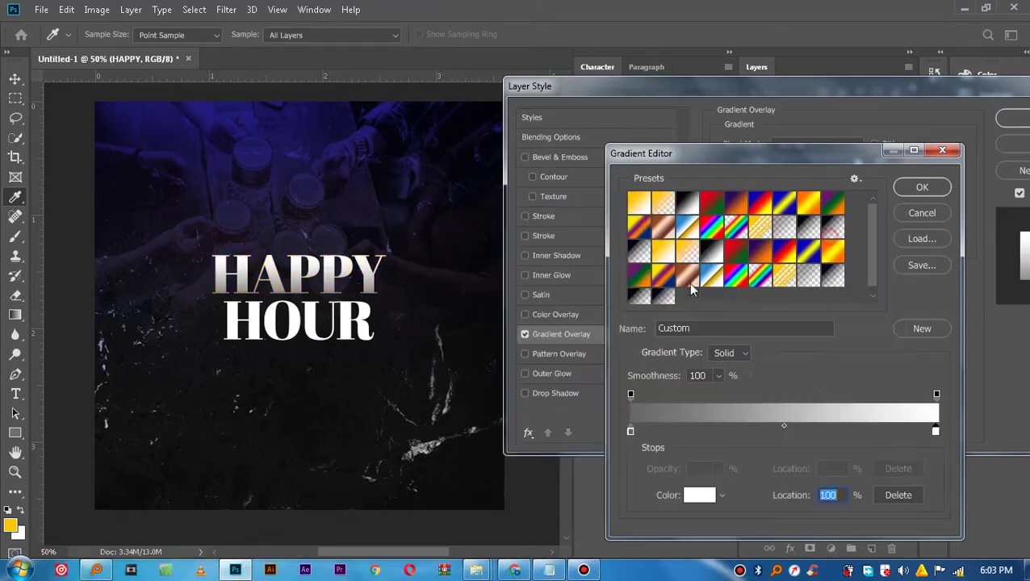
pyautogui.click(919, 188)
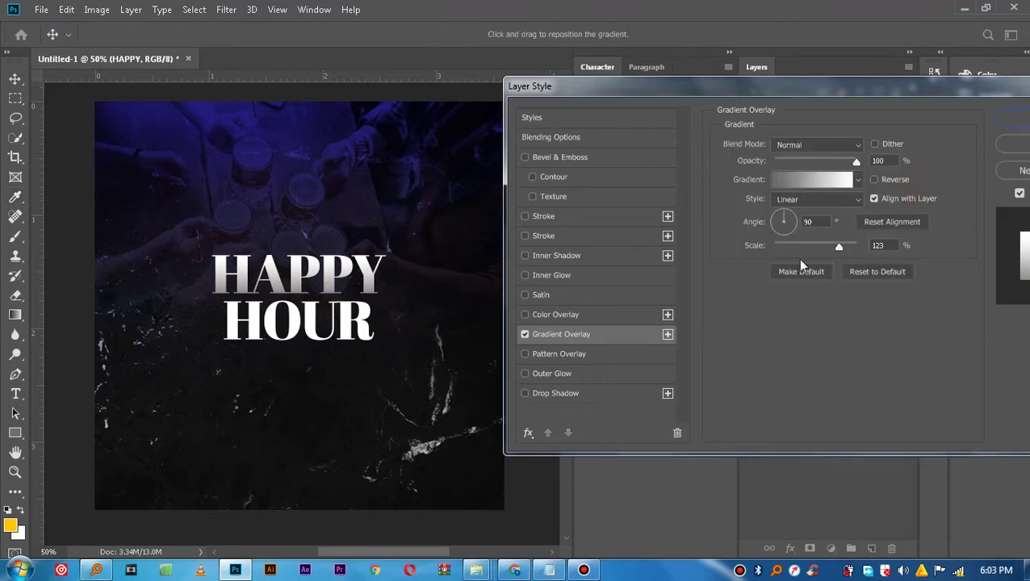
# Enable a white Inner Glow on HAPPY.
pyautogui.click(525, 255)
pyautogui.click(524, 276)
pyautogui.click(586, 273)
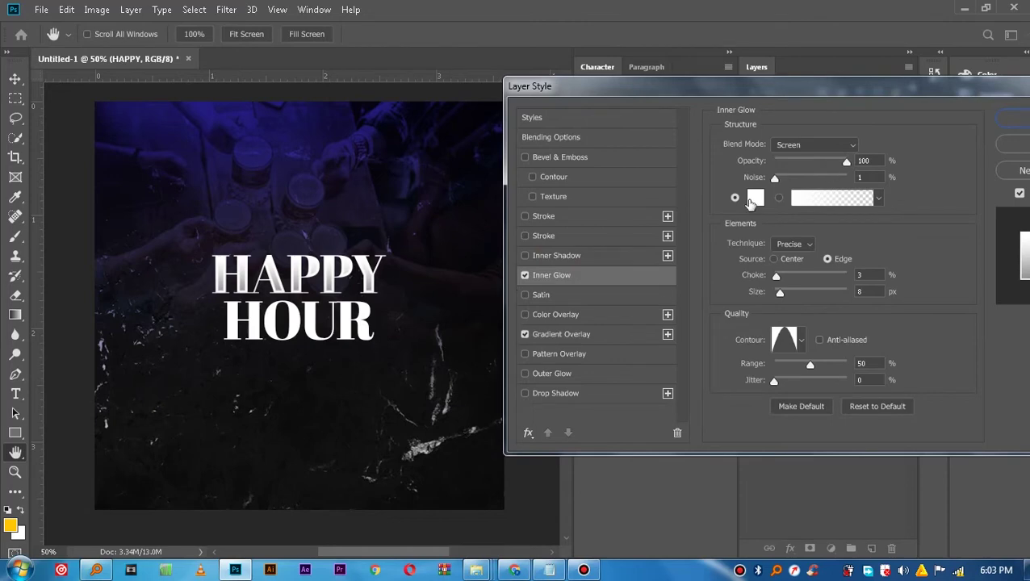
pyautogui.click(754, 199)
pyautogui.click(846, 233)
# Give the inner glow a Cone contour and apply the styles to HAPPY.
pyautogui.click(801, 342)
pyautogui.click(733, 388)
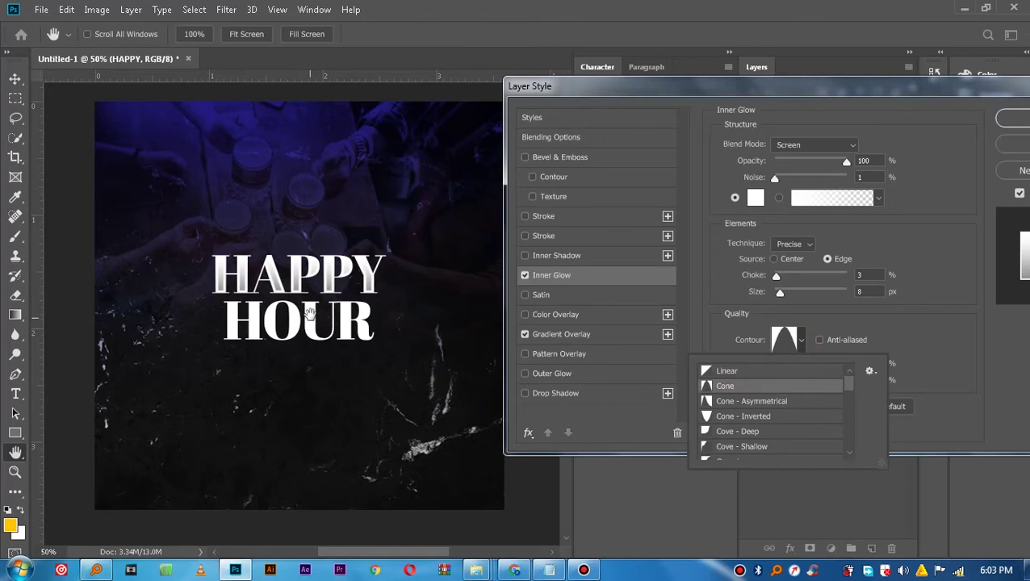
pyautogui.click(731, 371)
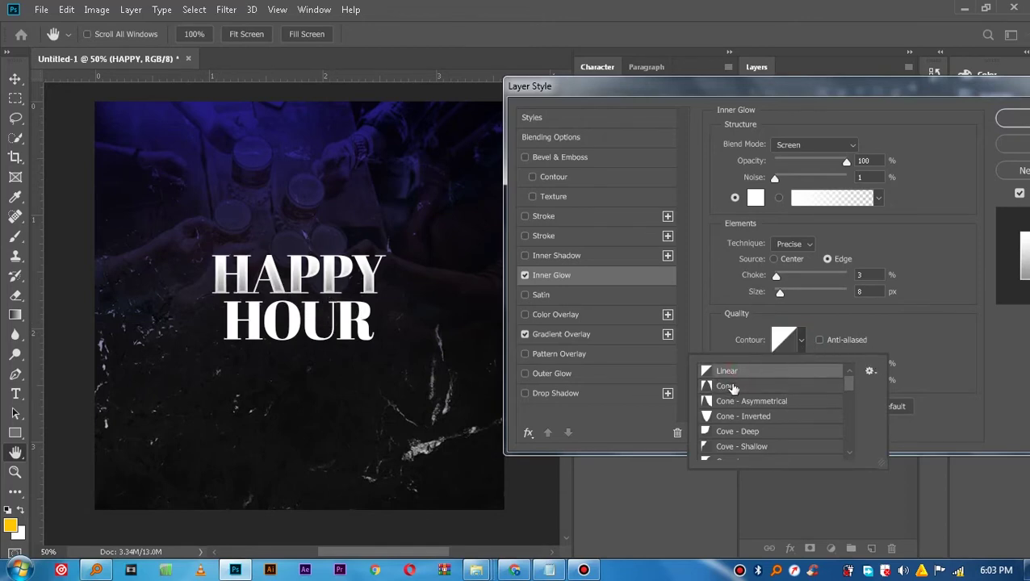
pyautogui.click(735, 388)
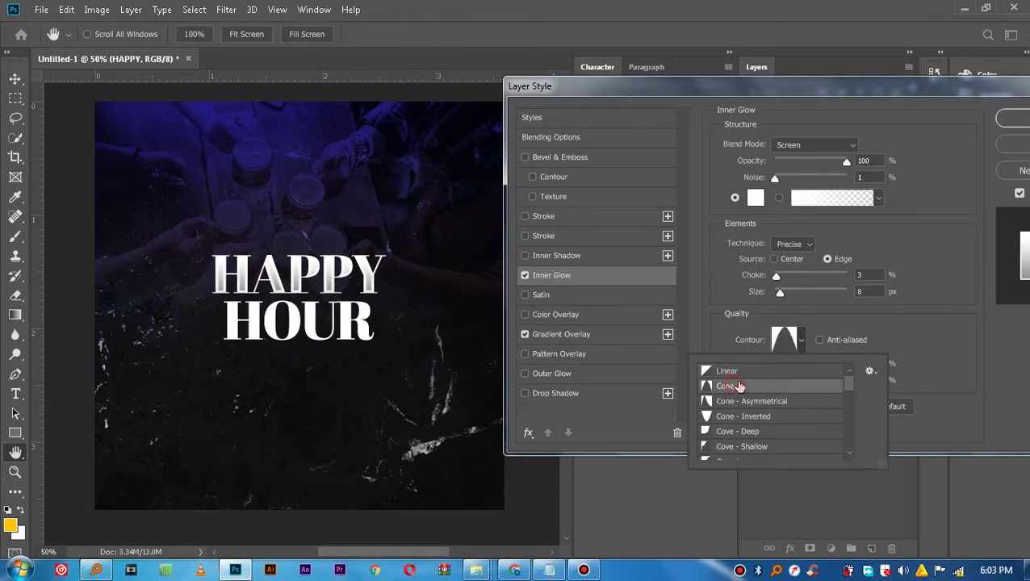
pyautogui.click(789, 100)
pyautogui.moveTo(855, 98); pyautogui.dragTo(666, 97)
pyautogui.click(842, 122)
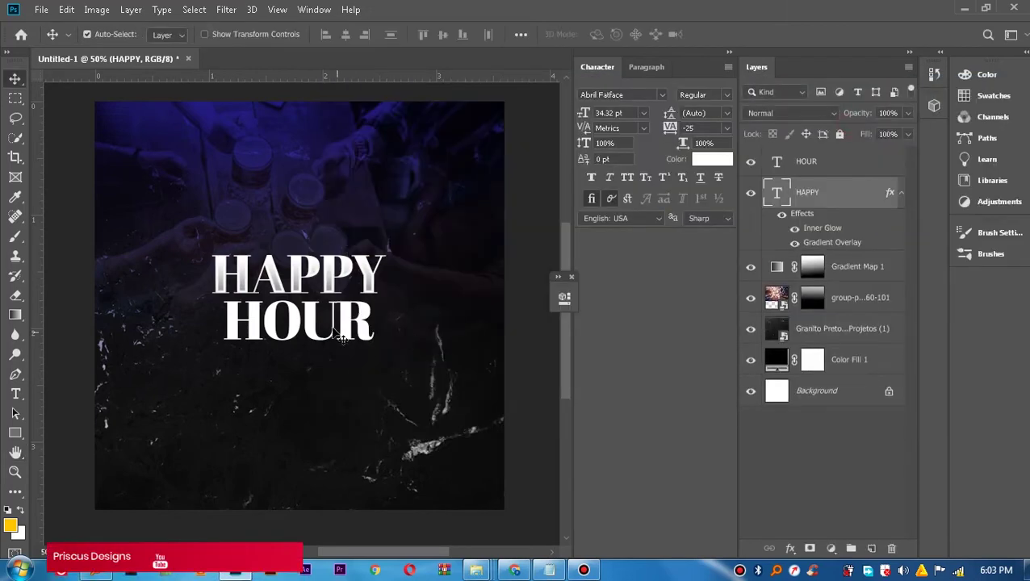
pyautogui.click(847, 162)
# Add a Gradient Overlay to HOUR with a bright orange ff5400 left stop.
pyautogui.rightClick(860, 163)
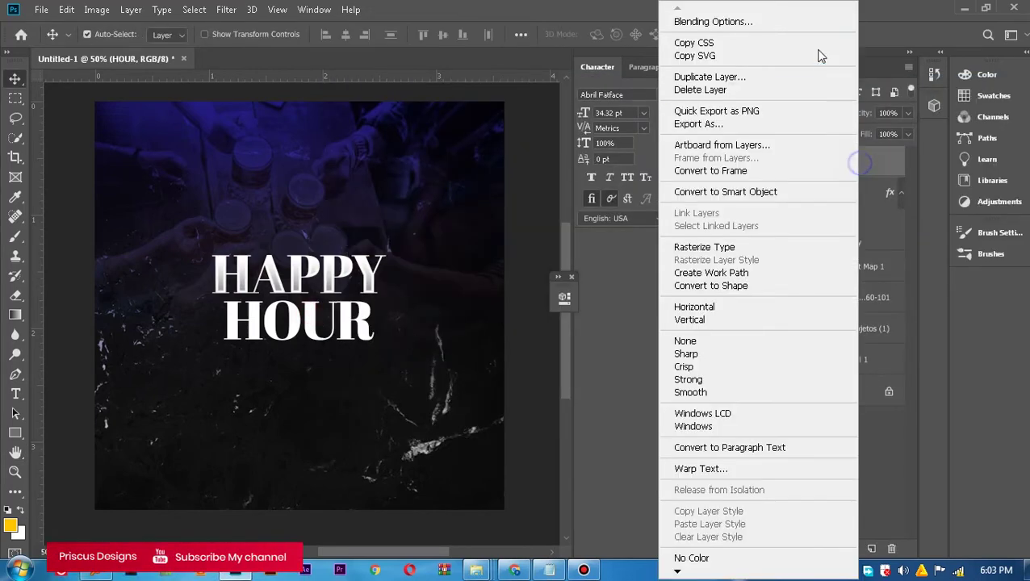
pyautogui.click(713, 21)
pyautogui.moveTo(446, 101); pyautogui.dragTo(711, 88)
pyautogui.click(637, 331)
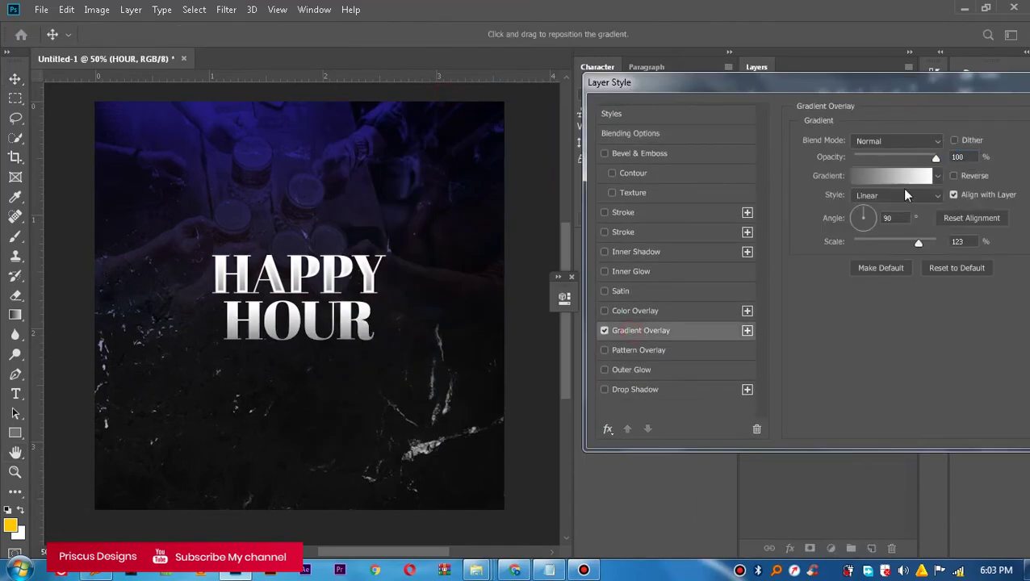
pyautogui.click(888, 178)
pyautogui.click(630, 431)
pyautogui.click(698, 494)
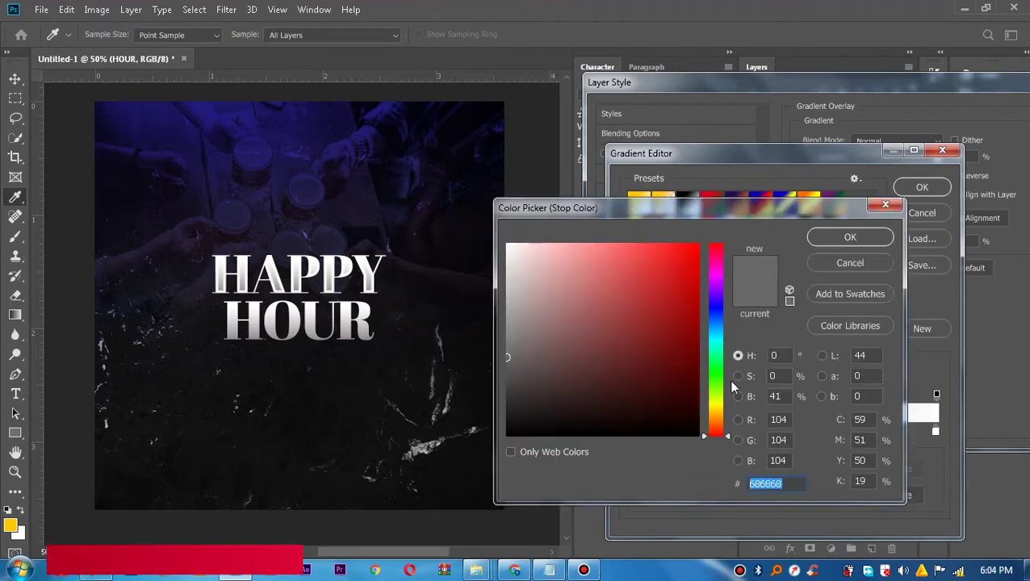
pyautogui.click(716, 425)
pyautogui.moveTo(685, 343); pyautogui.dragTo(699, 243)
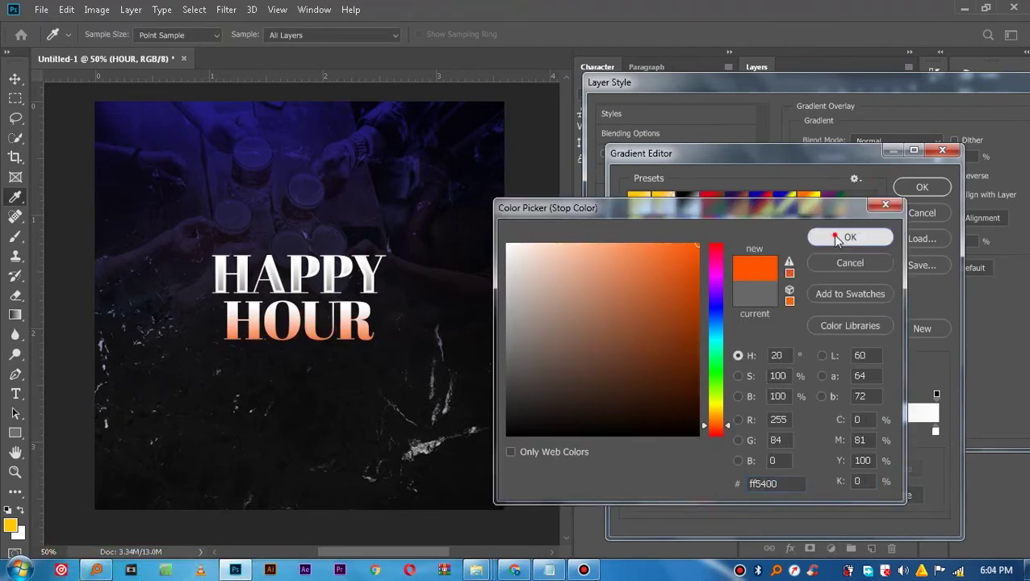
pyautogui.click(837, 239)
# Set the gradient's right stop to bright yellow ffea00.
pyautogui.click(934, 431)
pyautogui.click(696, 495)
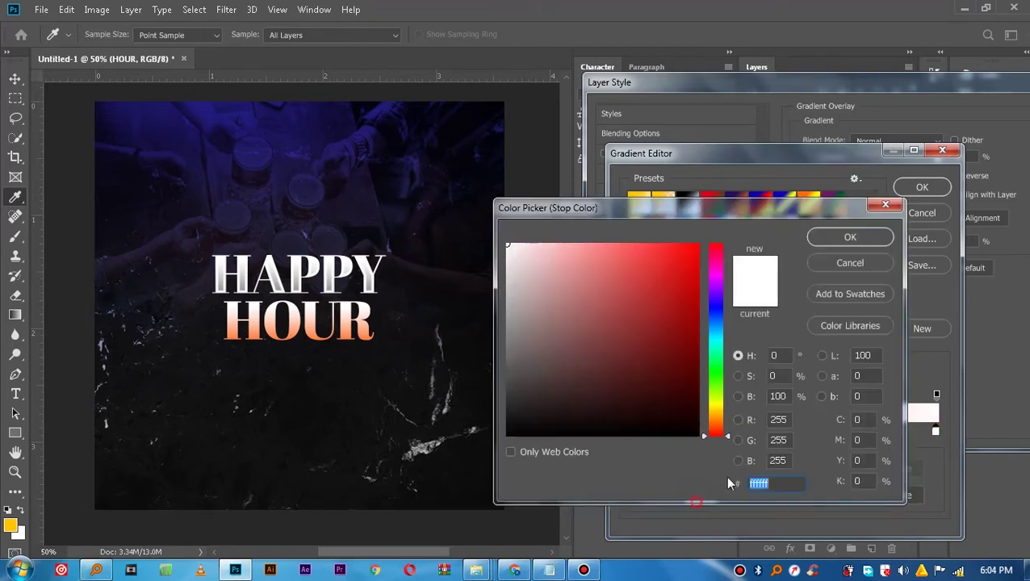
pyautogui.click(717, 408)
pyautogui.moveTo(684, 340); pyautogui.dragTo(699, 243)
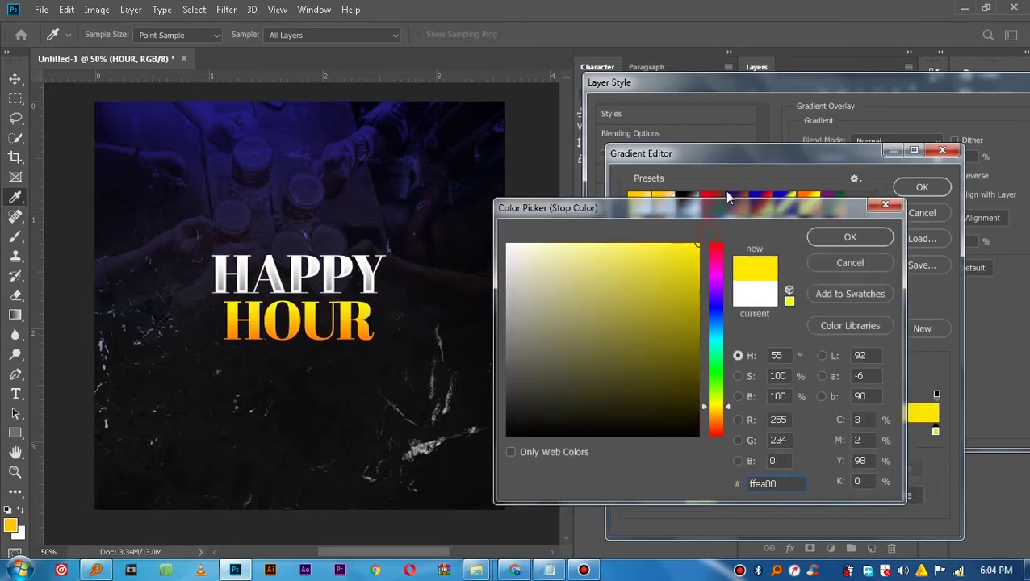
pyautogui.click(862, 235)
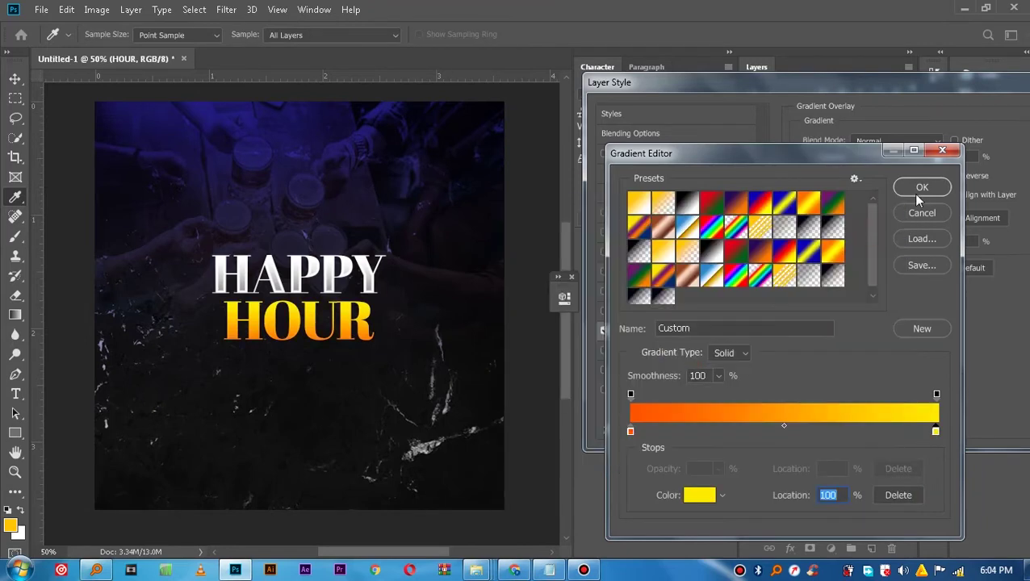
pyautogui.click(917, 189)
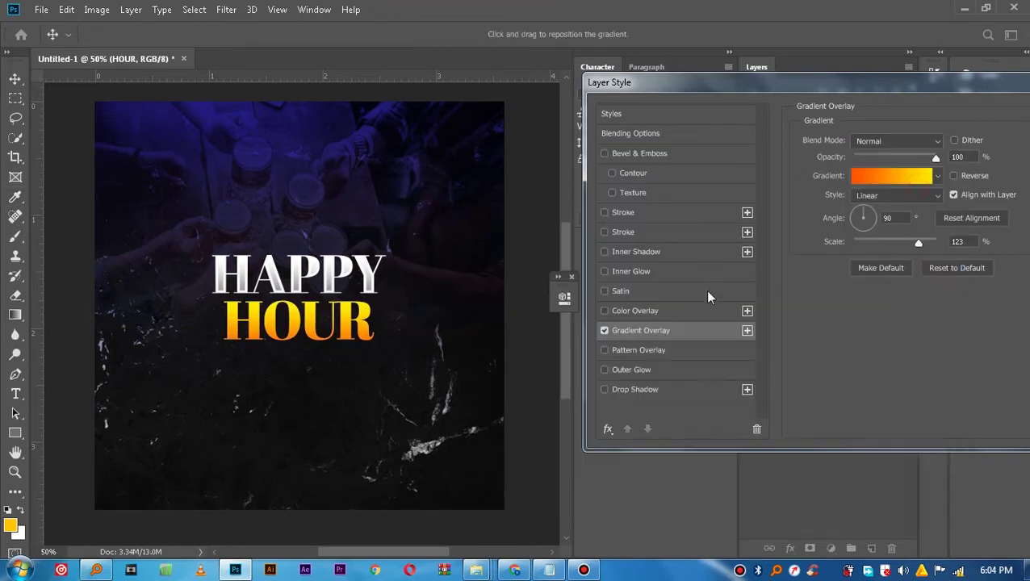
# Enable an Inner Glow on HOUR coloured yellow ffe400.
pyautogui.click(631, 272)
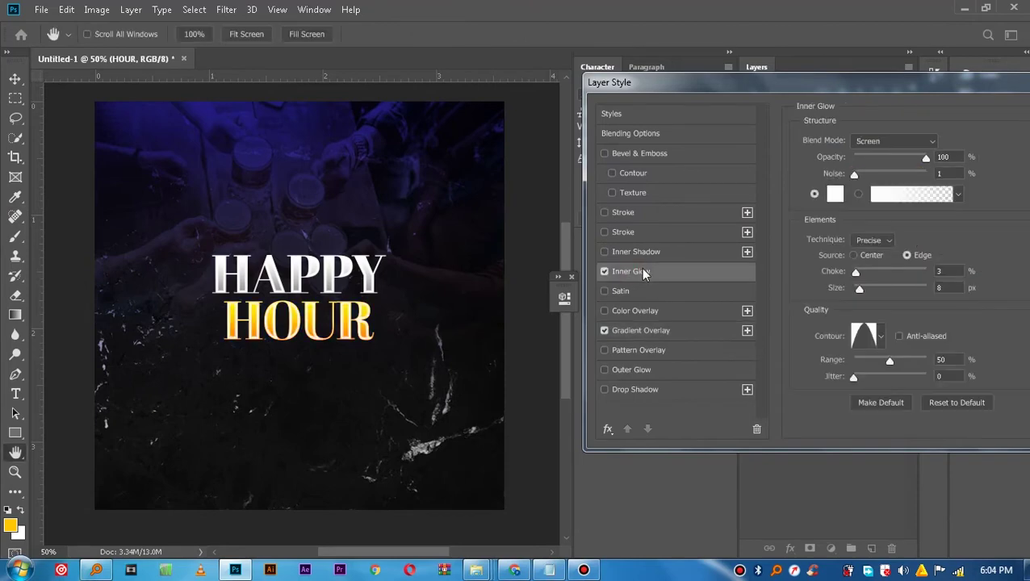
pyautogui.click(835, 197)
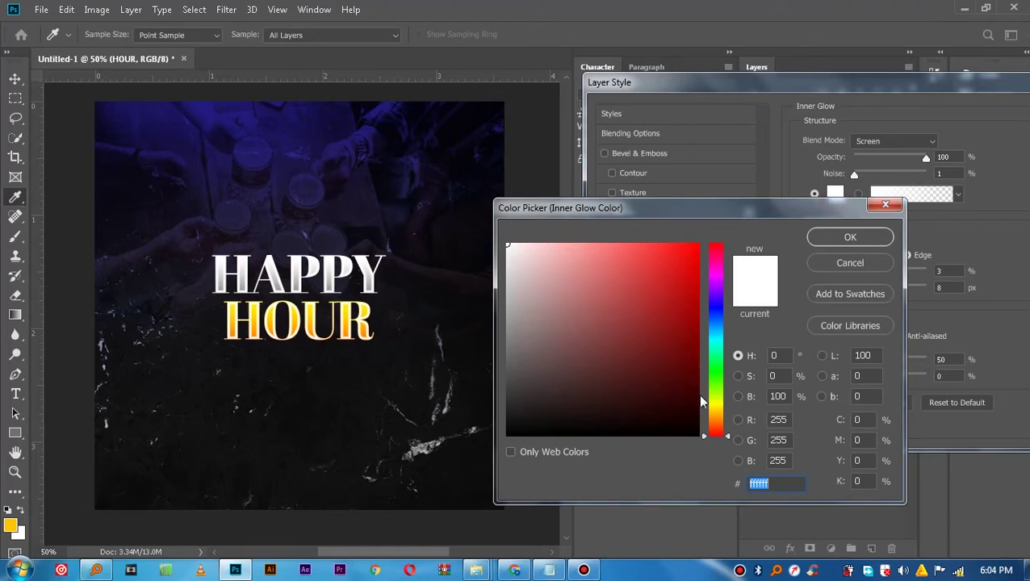
pyautogui.click(716, 407)
pyautogui.click(698, 244)
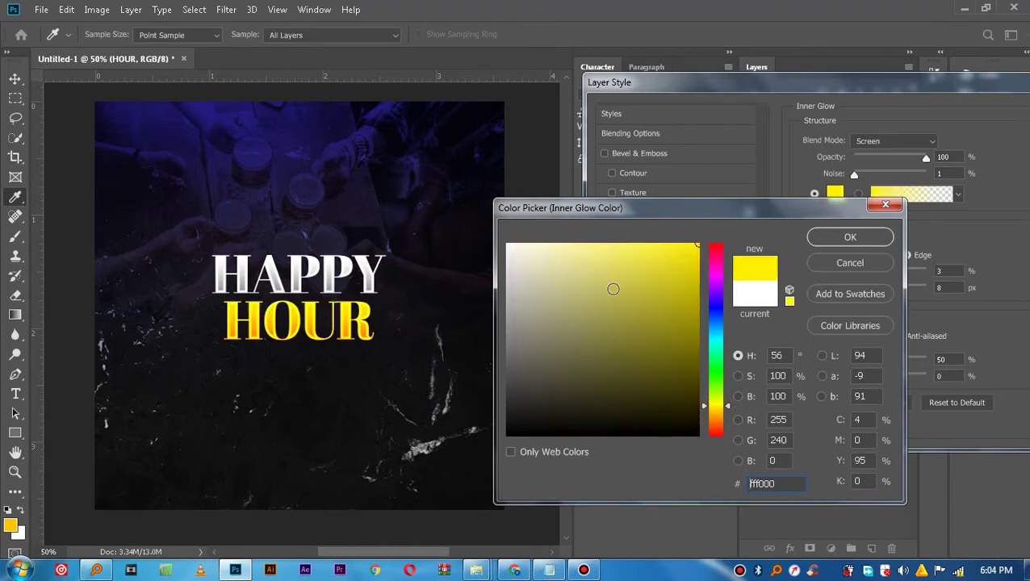
pyautogui.click(716, 411)
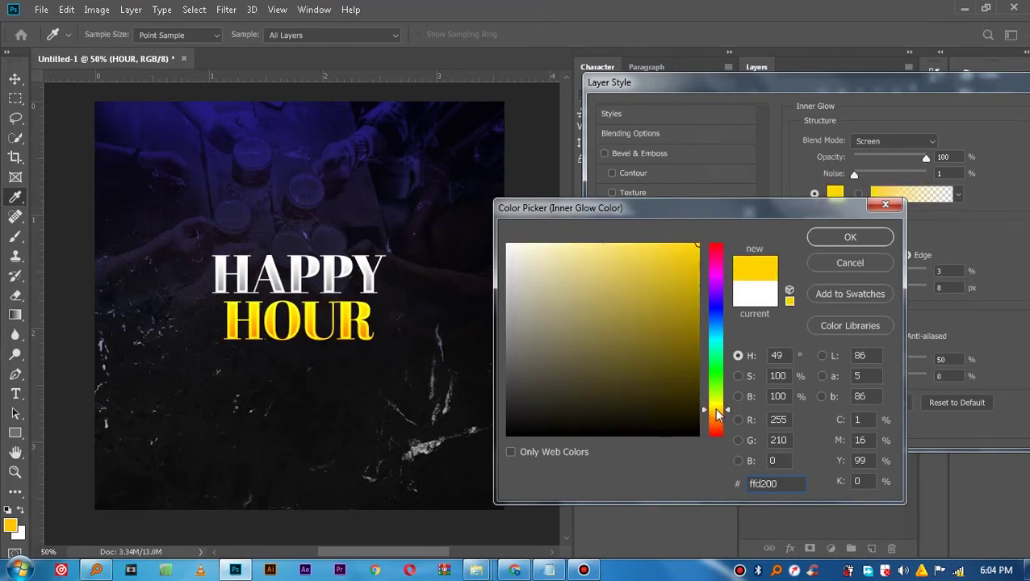
pyautogui.click(721, 406)
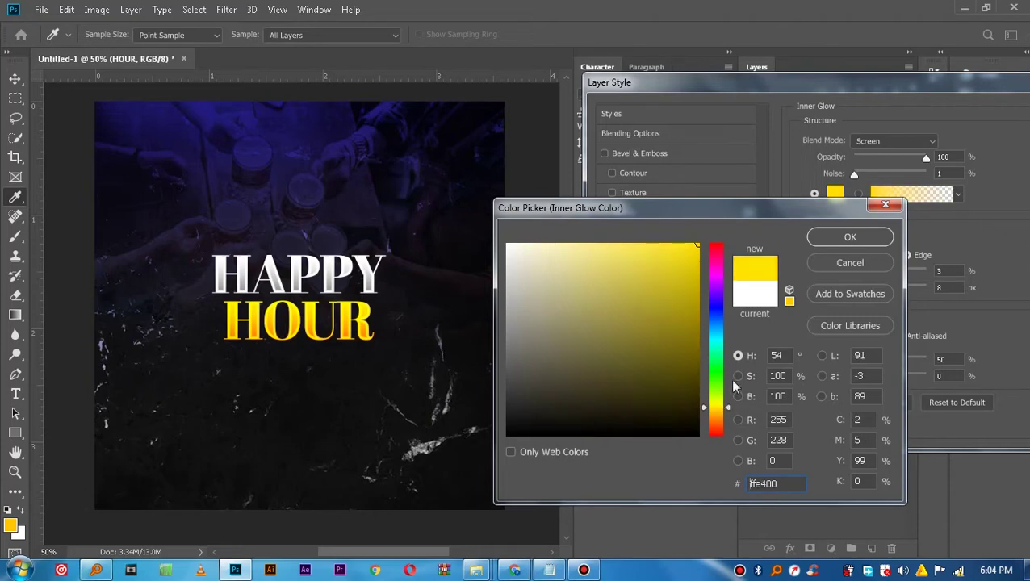
pyautogui.click(834, 240)
# Shift the gradient's left stop to red-orange ff3600 and apply the gold style.
pyautogui.click(640, 331)
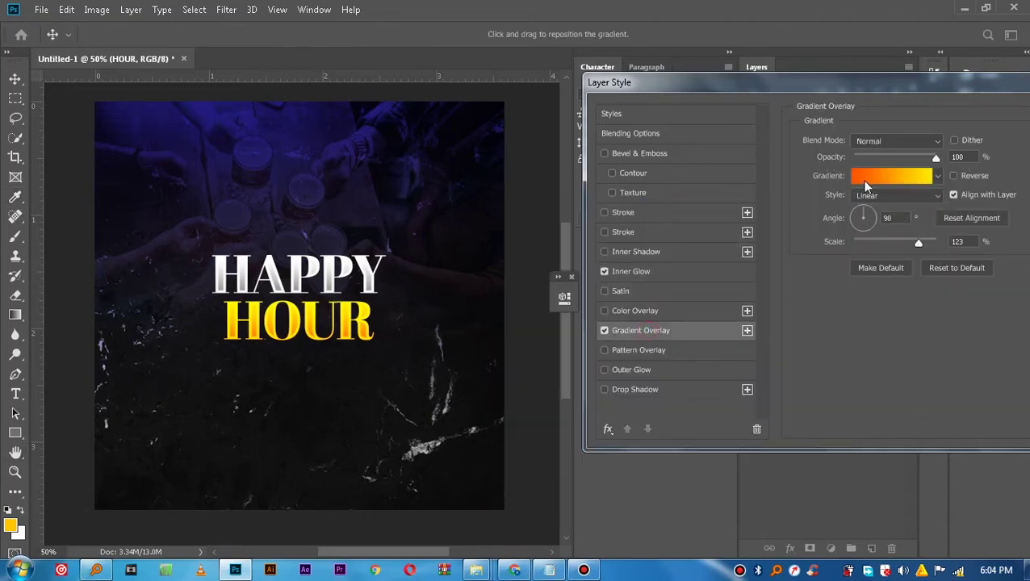
pyautogui.click(866, 182)
pyautogui.click(631, 431)
pyautogui.click(696, 494)
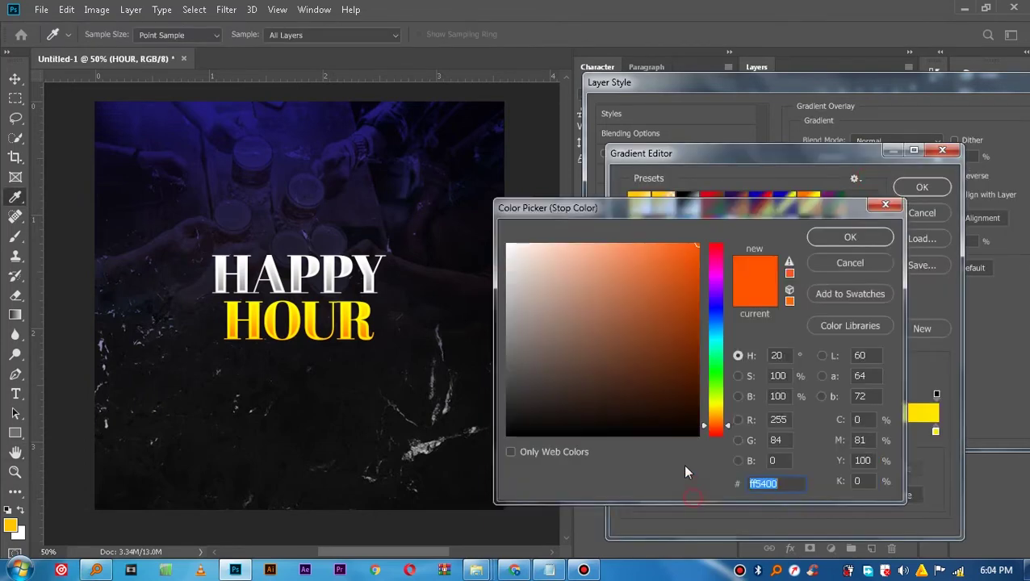
pyautogui.moveTo(714, 419); pyautogui.dragTo(715, 434)
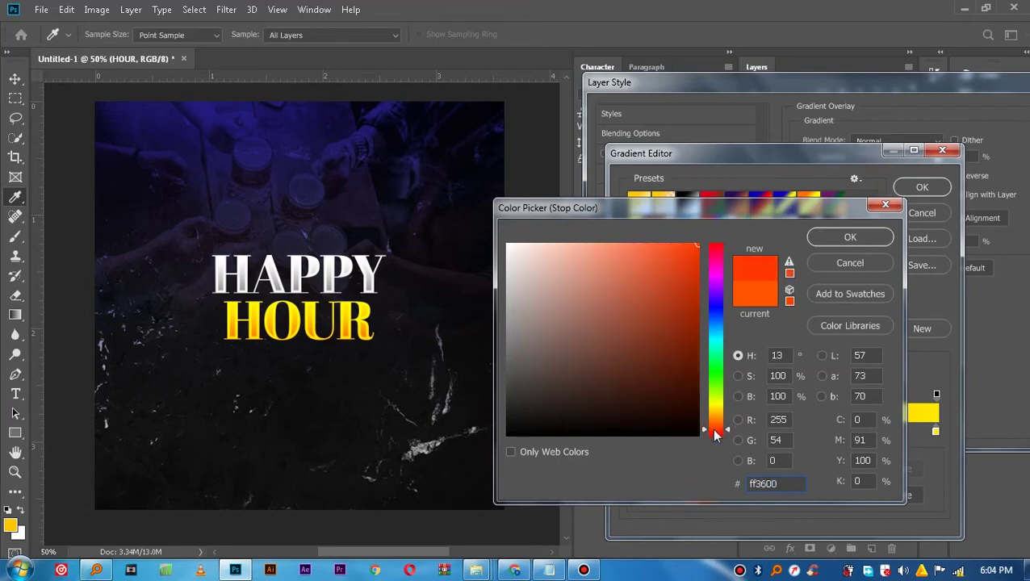
pyautogui.click(821, 245)
pyautogui.click(920, 188)
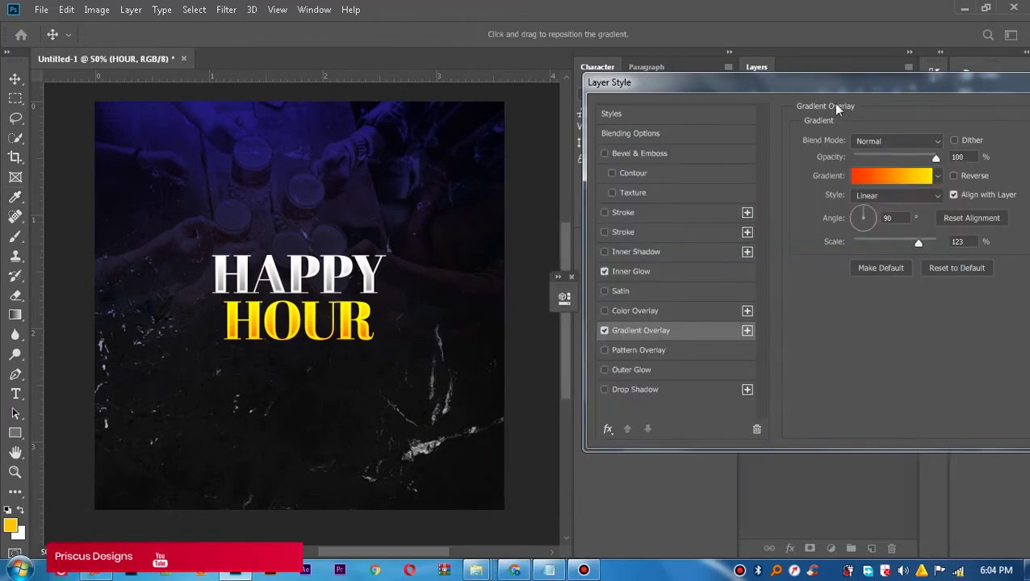
pyautogui.moveTo(995, 82); pyautogui.dragTo(854, 130)
pyautogui.click(963, 165)
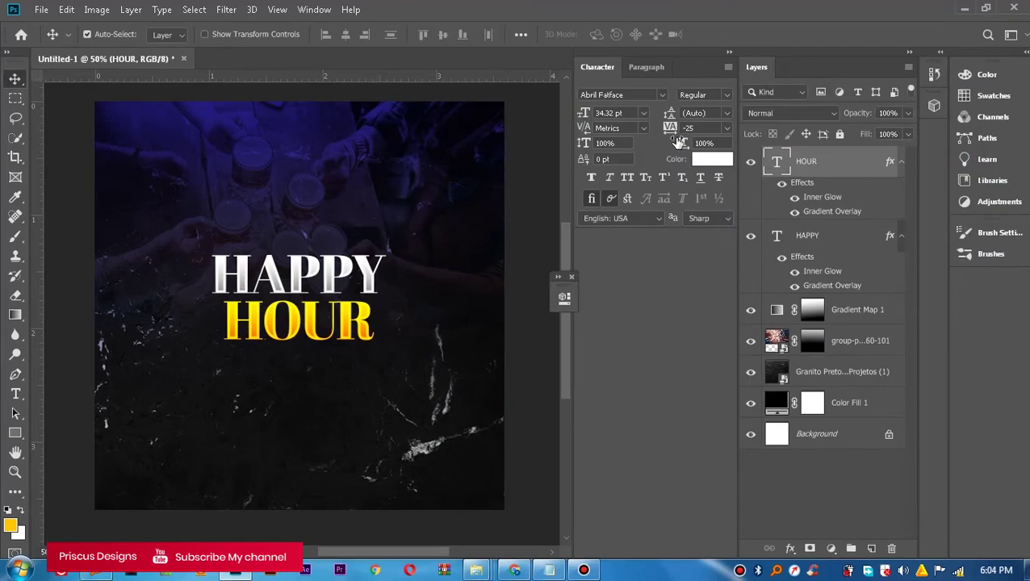
# Enlarge HAPPY and HOUR together by about 10% and reposition them.
pyautogui.click(643, 113)
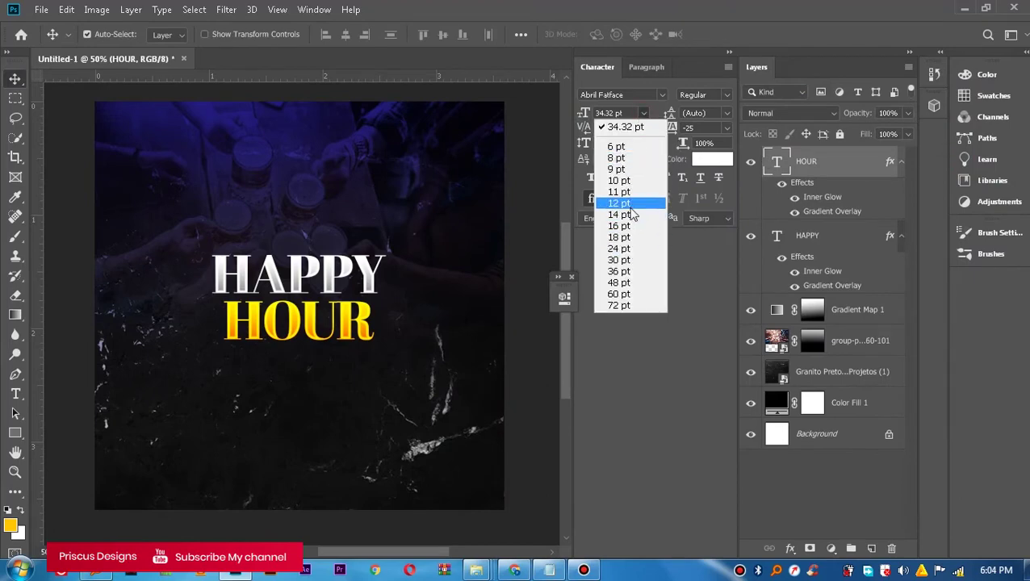
pyautogui.click(844, 166)
pyautogui.keyDown('shift'); pyautogui.click(851, 247); pyautogui.keyUp('shift')
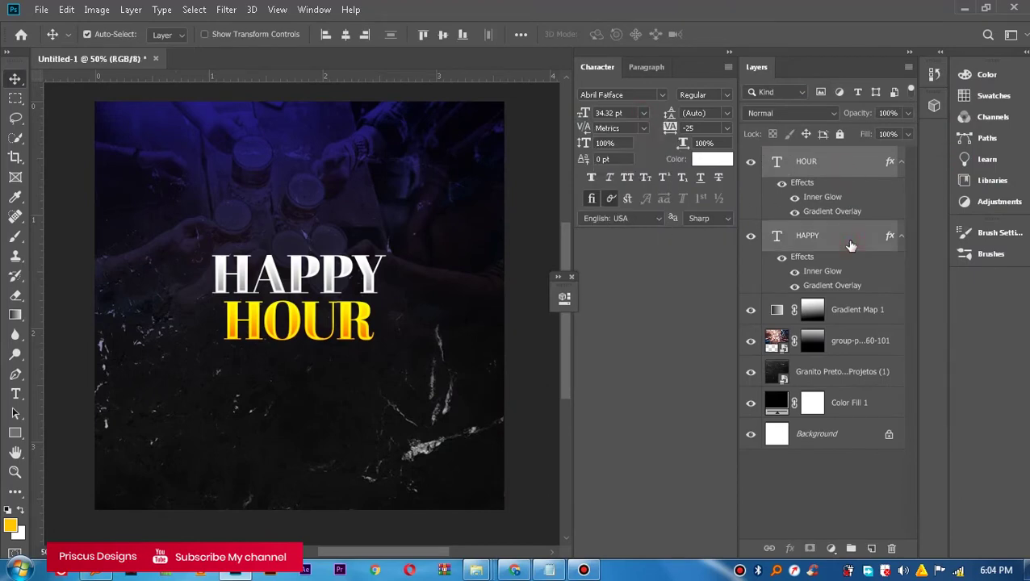
pyautogui.hotkey('ctrl', 't')
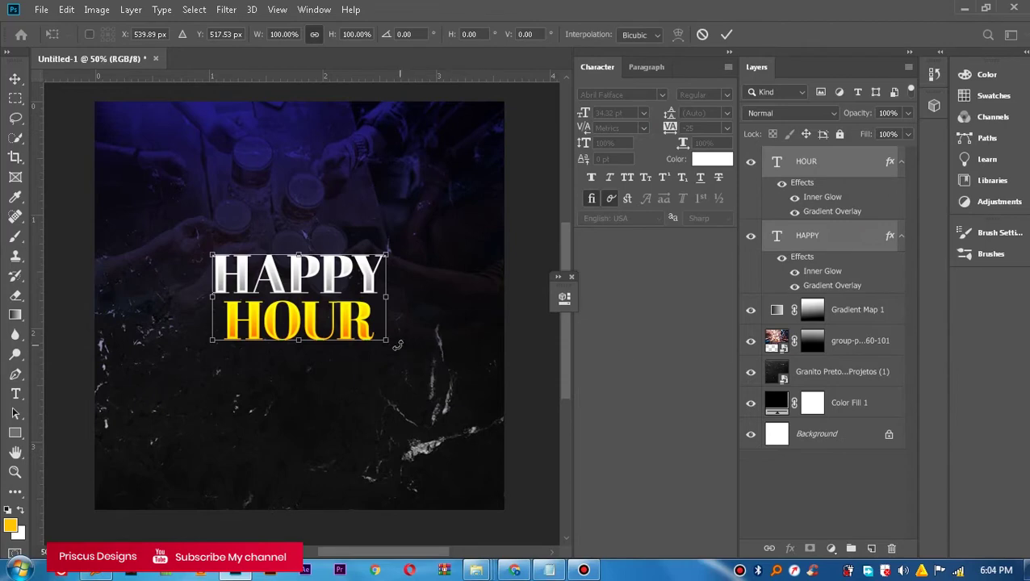
pyautogui.moveTo(386, 340); pyautogui.dragTo(393, 343)
pyautogui.click(725, 35)
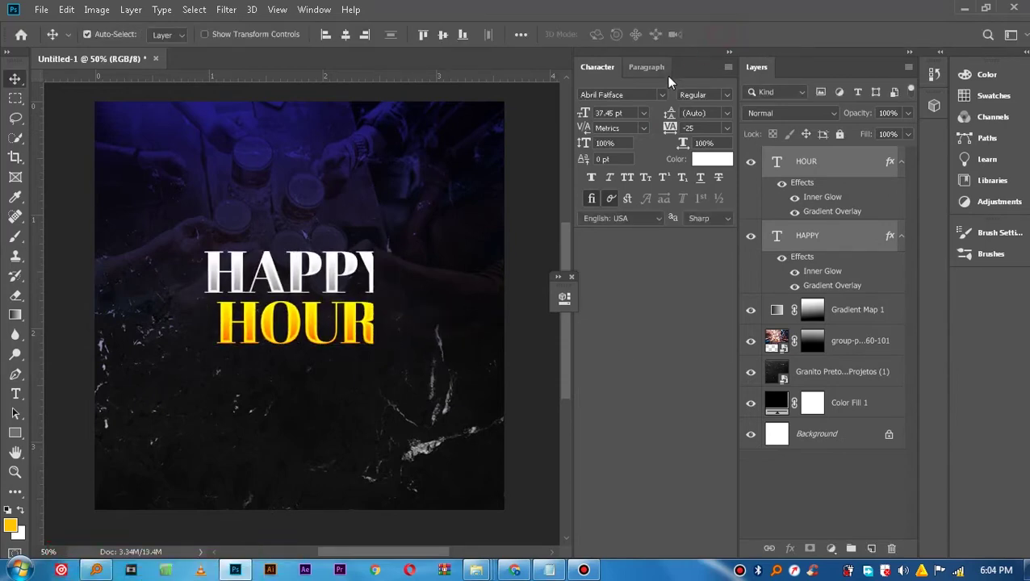
pyautogui.click(812, 309)
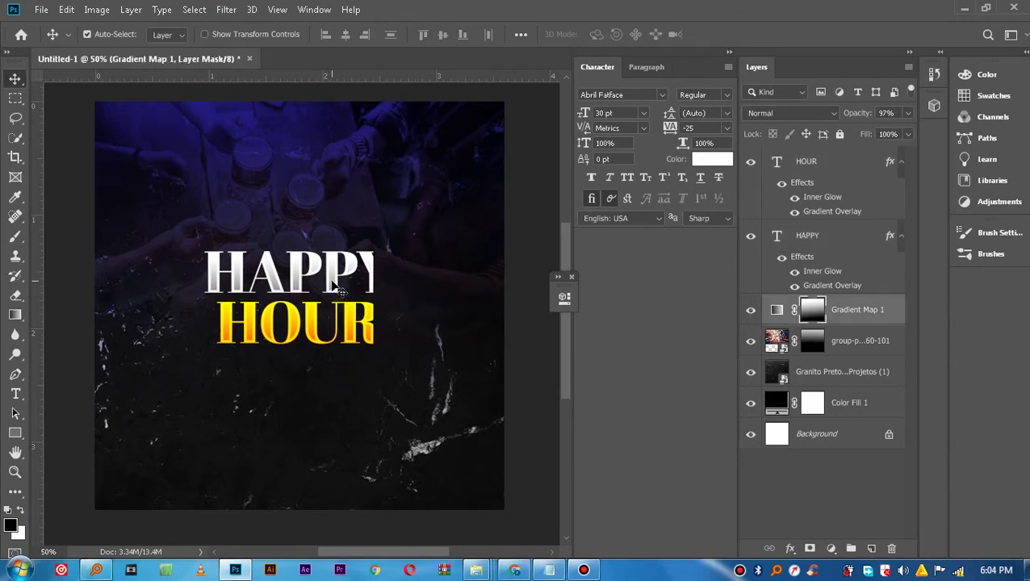
pyautogui.click(848, 238)
pyautogui.keyDown('shift'); pyautogui.click(819, 164); pyautogui.keyUp('shift')
pyautogui.moveTo(337, 290); pyautogui.dragTo(334, 289)
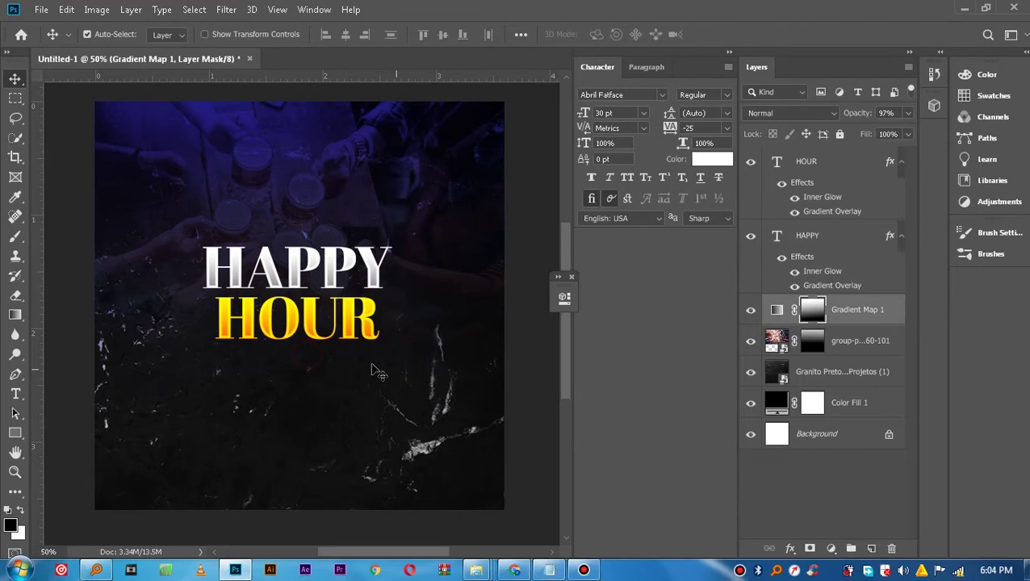
# Set tracking to -50 on both HAPPY and HOUR.
pyautogui.click(869, 212)
pyautogui.click(343, 272)
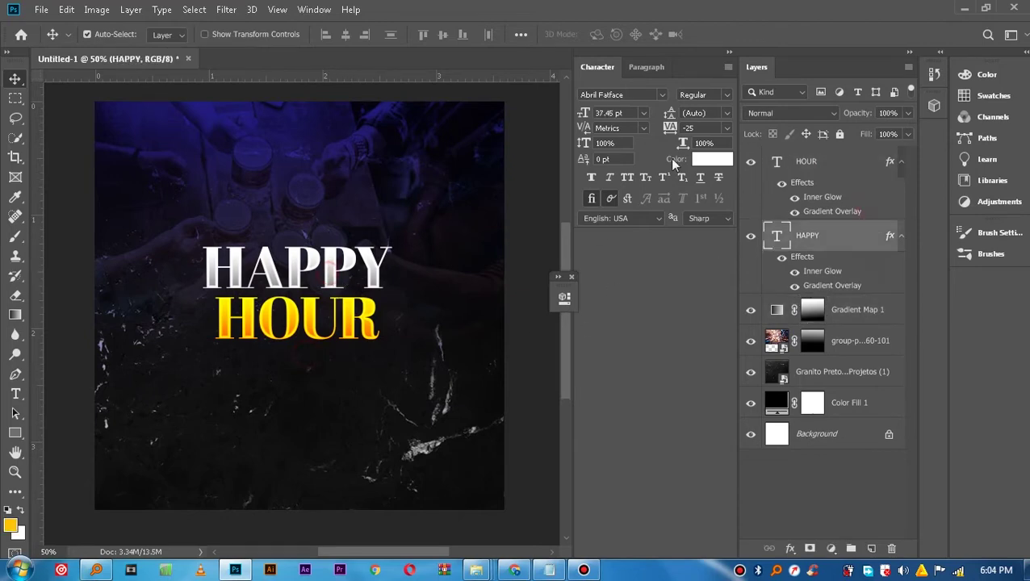
pyautogui.click(726, 129)
pyautogui.click(699, 159)
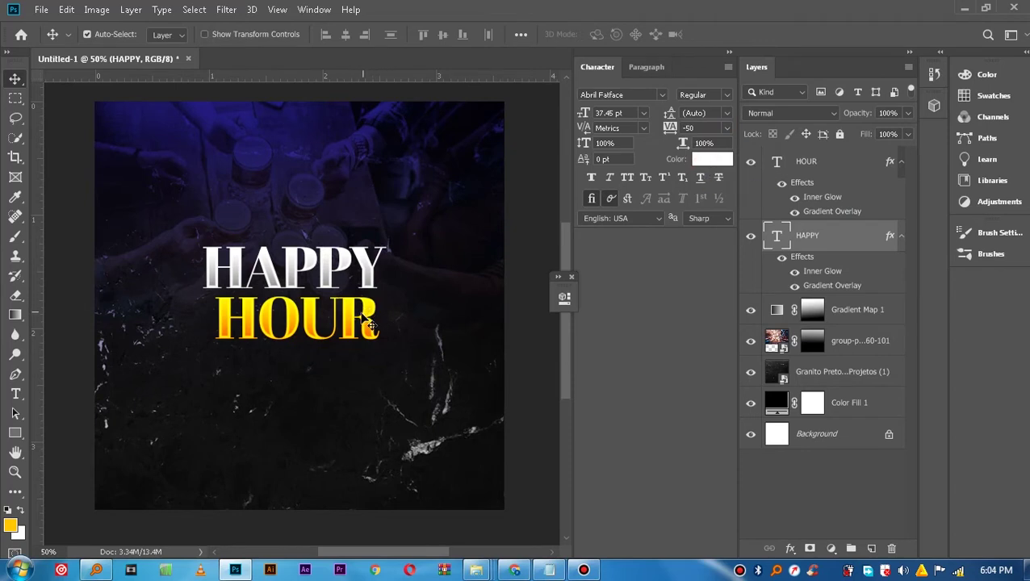
pyautogui.click(354, 317)
pyautogui.click(726, 128)
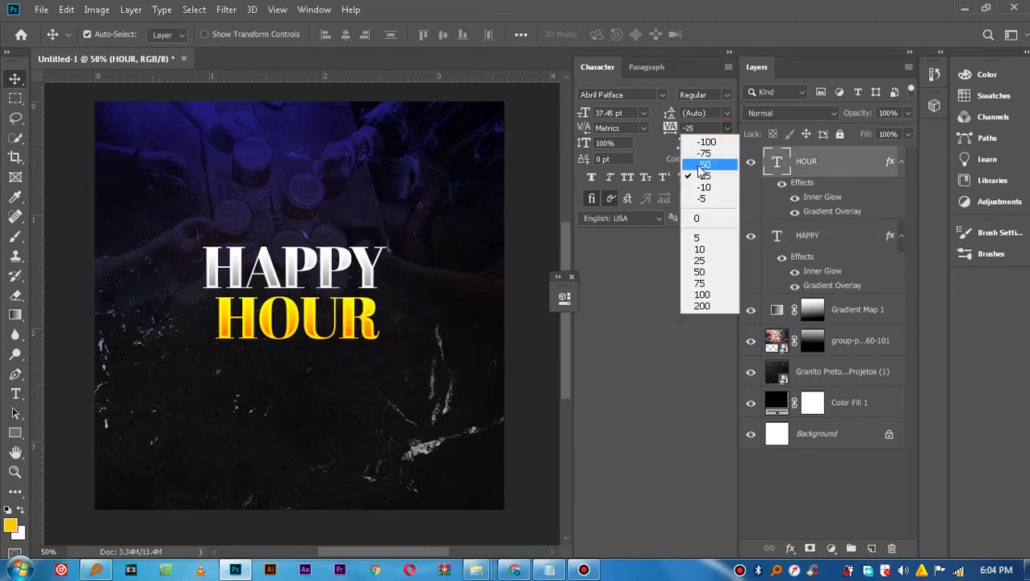
pyautogui.click(699, 163)
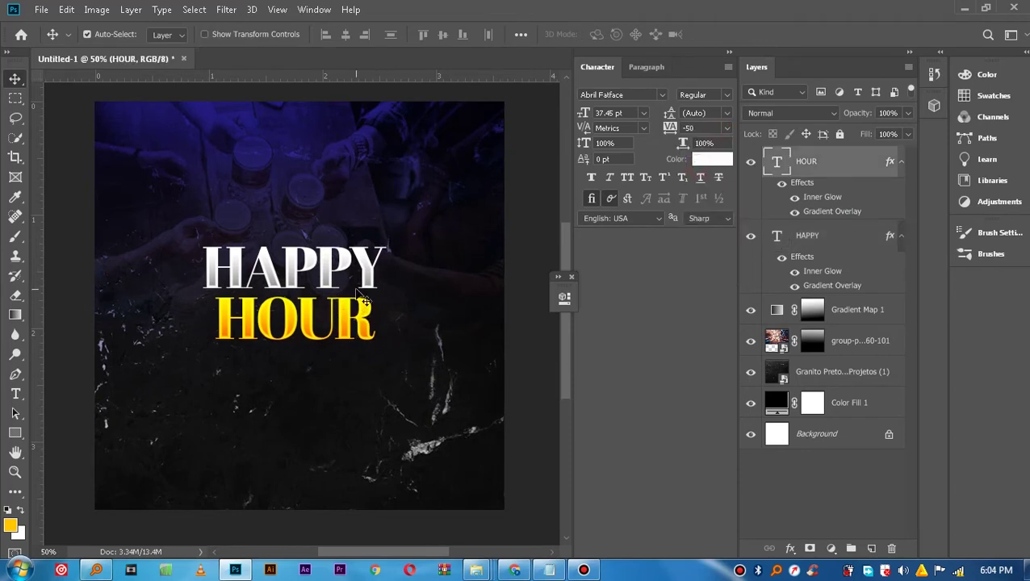
# Centre both words horizontally on the page.
pyautogui.keyDown('shift'); pyautogui.click(836, 236); pyautogui.keyUp('shift')
pyautogui.moveTo(323, 272); pyautogui.dragTo(331, 272)
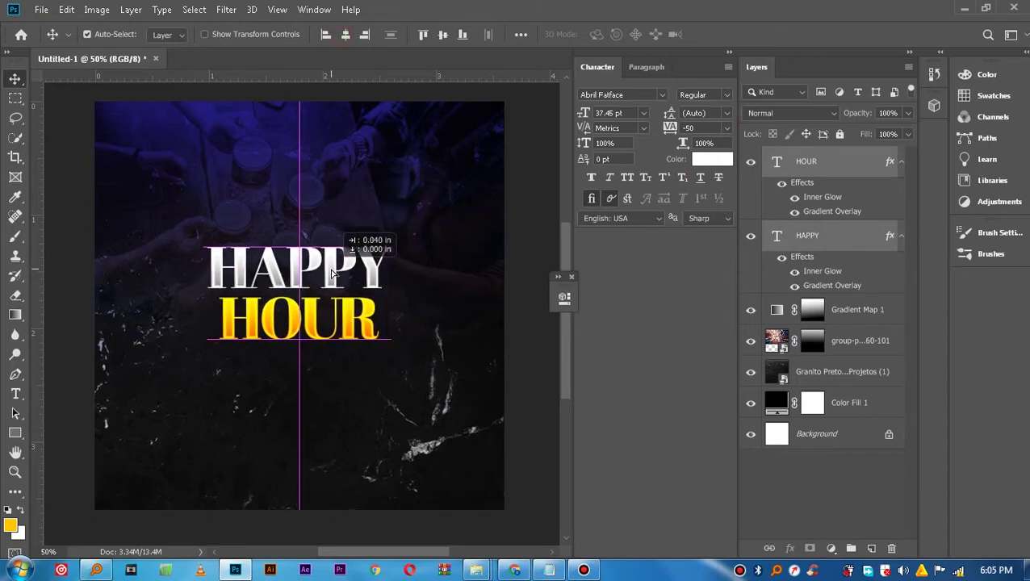
pyautogui.moveTo(332, 273); pyautogui.dragTo(334, 275)
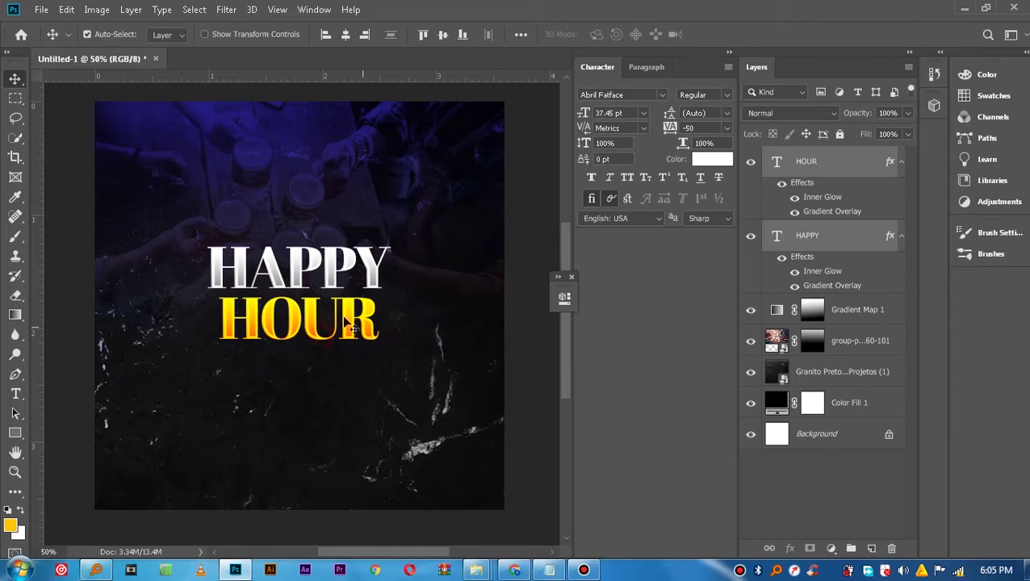
pyautogui.click(902, 237)
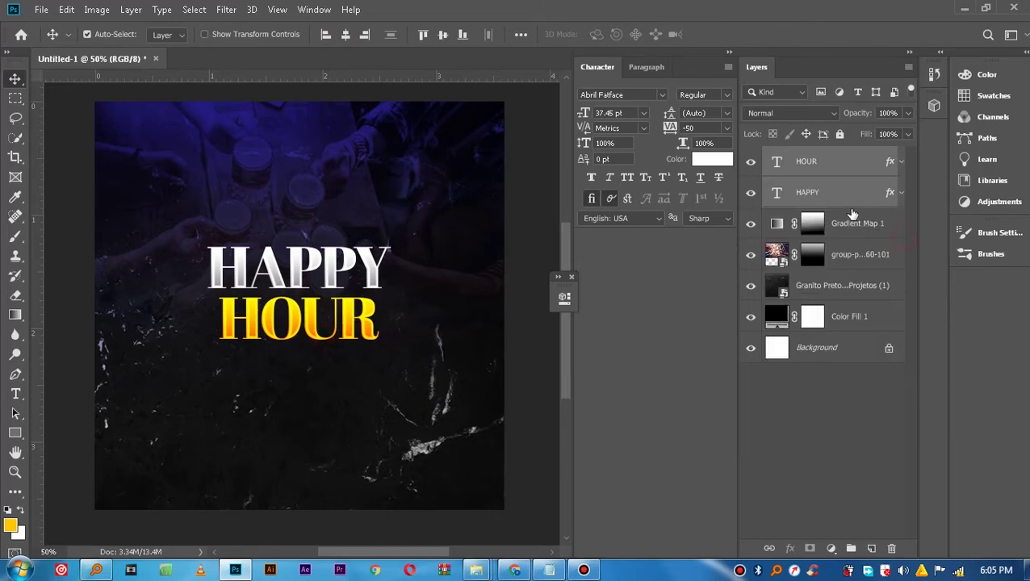
# Duplicate the HOUR layer with Ctrl+J.
pyautogui.click(812, 224)
pyautogui.click(345, 320)
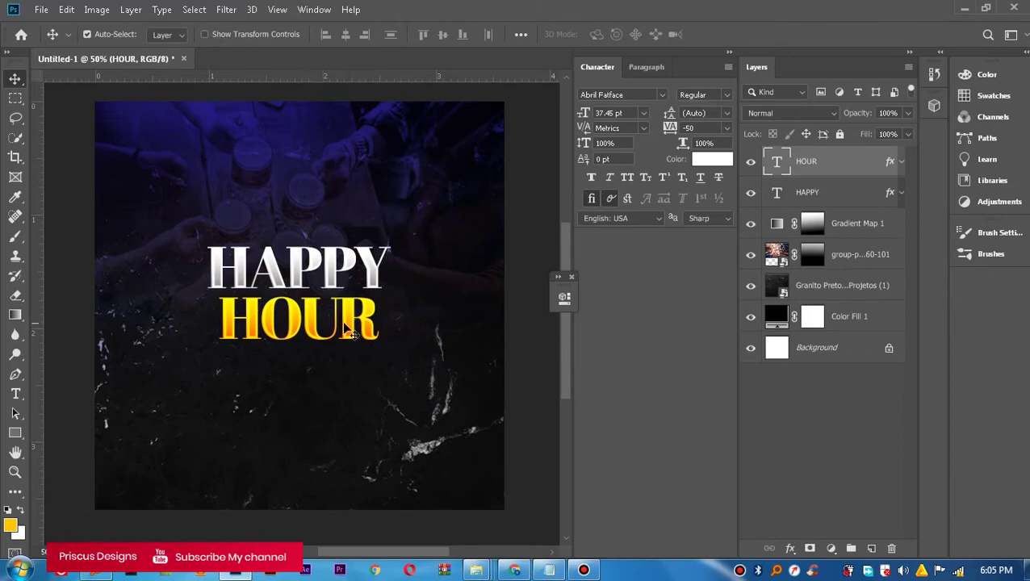
pyautogui.click(811, 200)
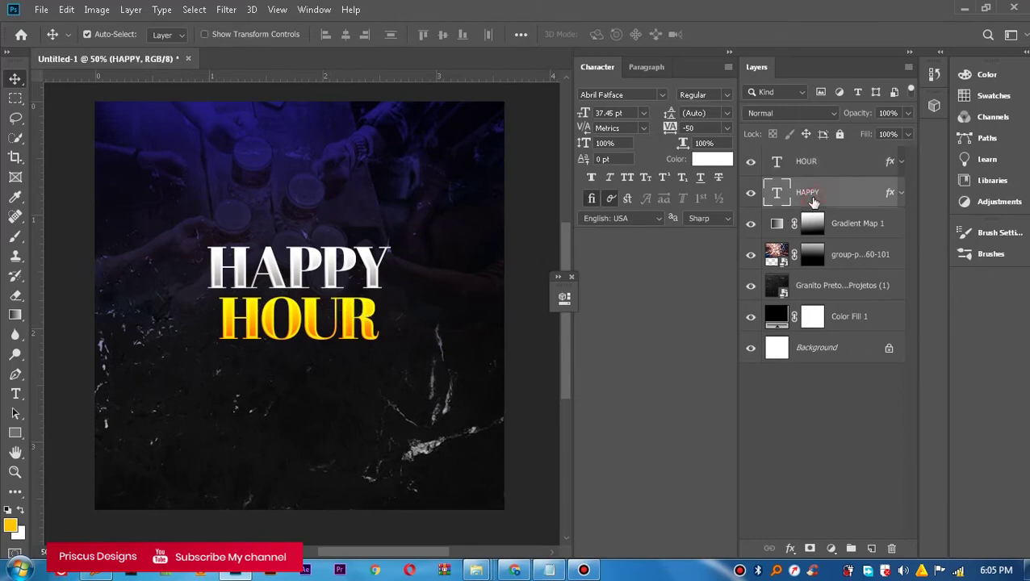
pyautogui.click(820, 170)
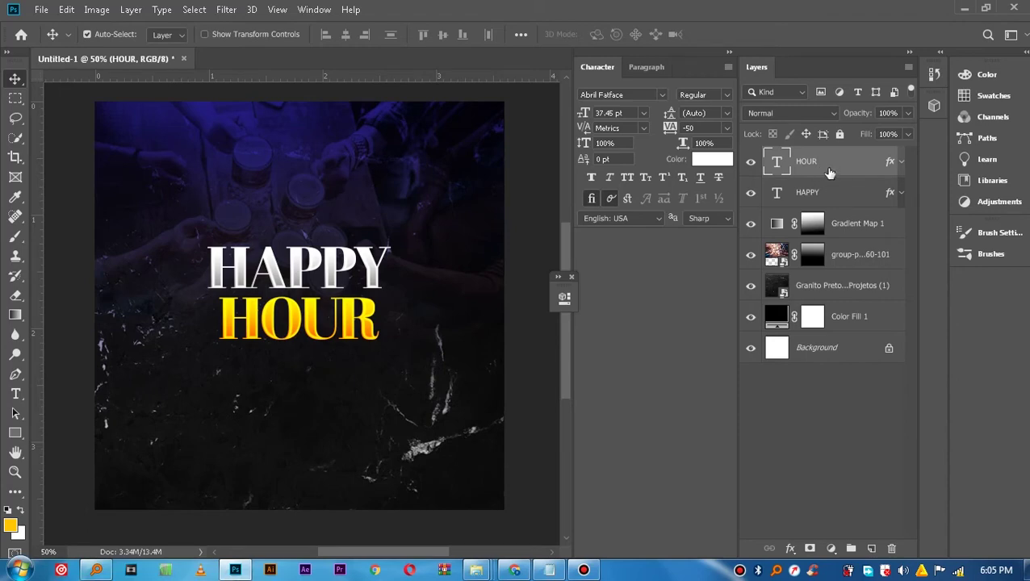
pyautogui.hotkey('ctrl', 'j')
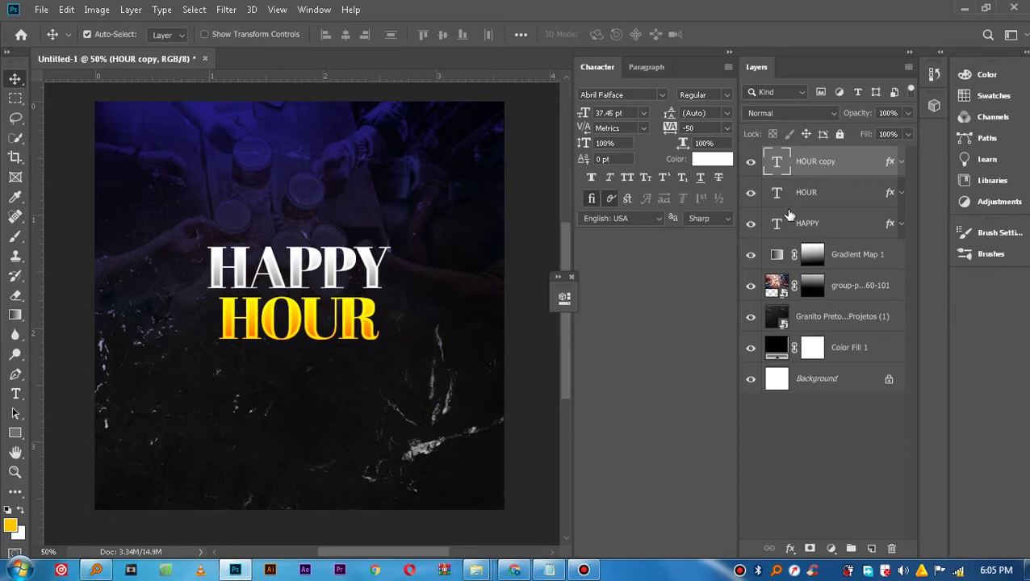
# Convert the original HOUR layer to a smart object and apply a 6.6 px Gaussian Blur.
pyautogui.click(825, 197)
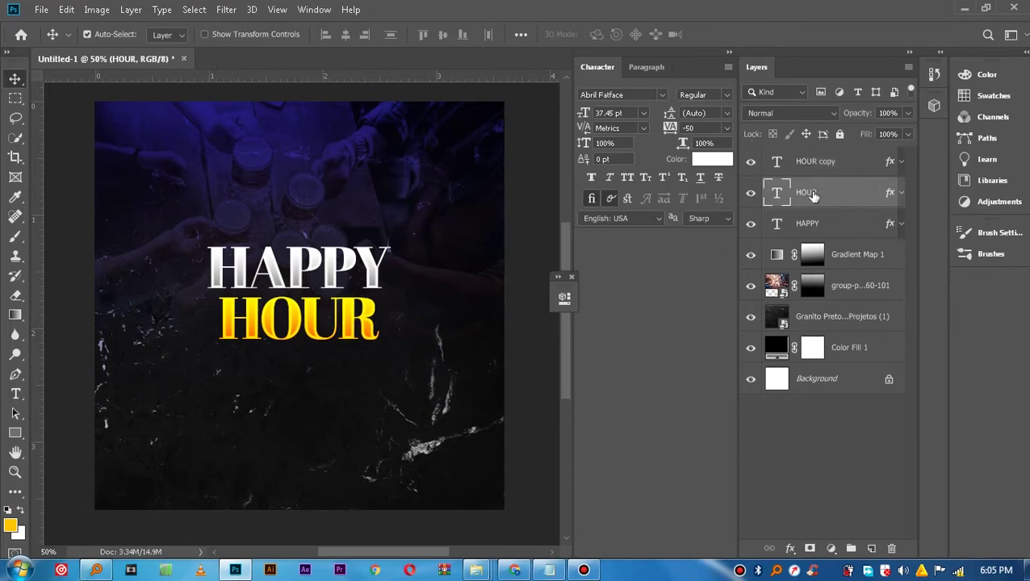
pyautogui.click(226, 10)
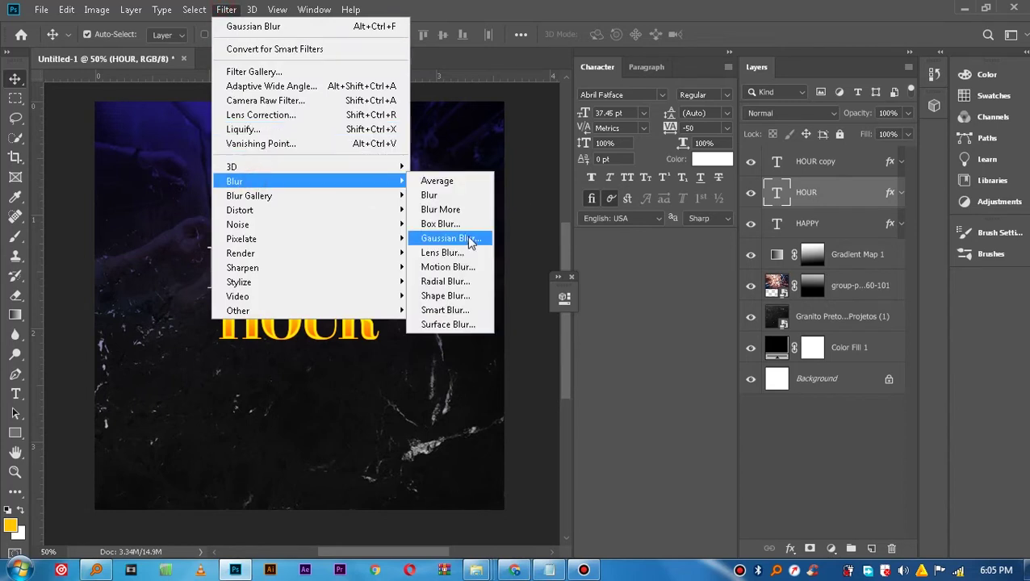
pyautogui.click(471, 238)
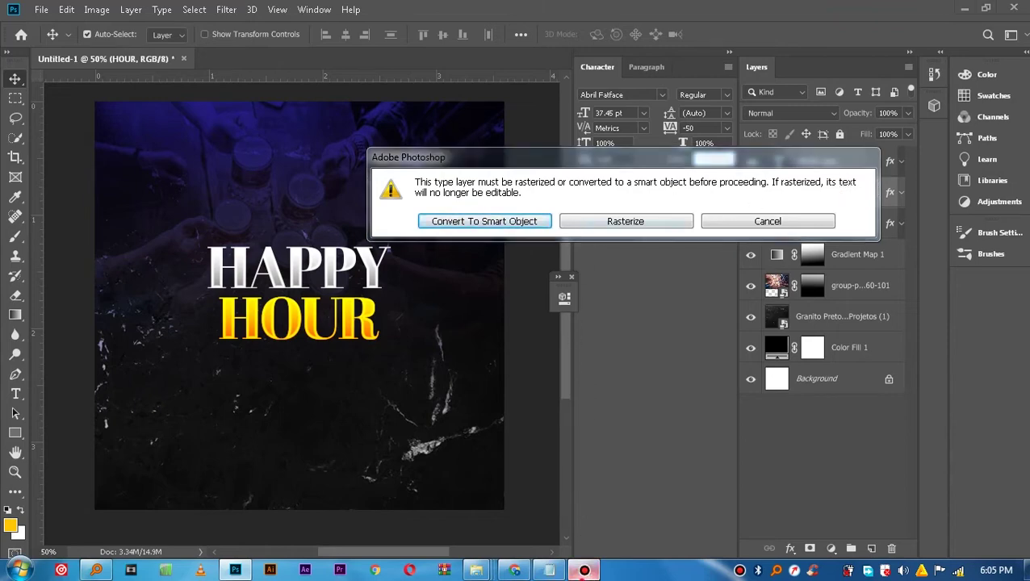
pyautogui.click(584, 569)
pyautogui.click(938, 84)
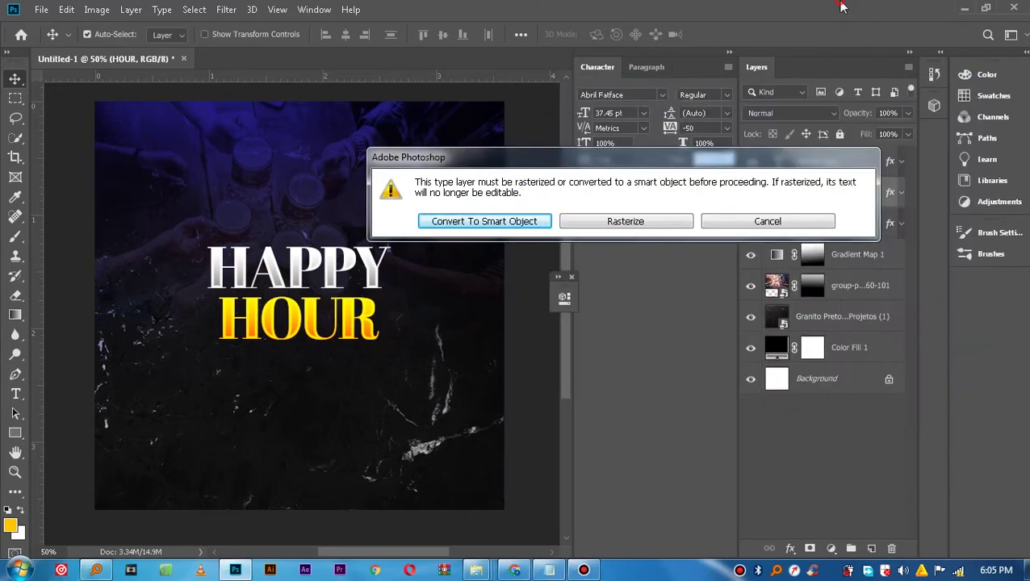
pyautogui.click(506, 228)
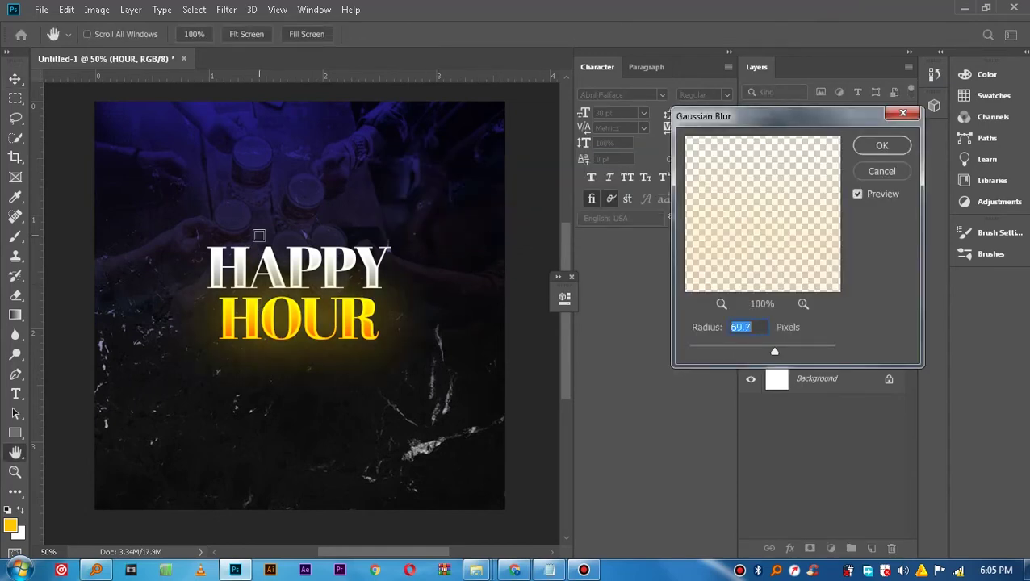
pyautogui.moveTo(757, 354); pyautogui.dragTo(725, 347)
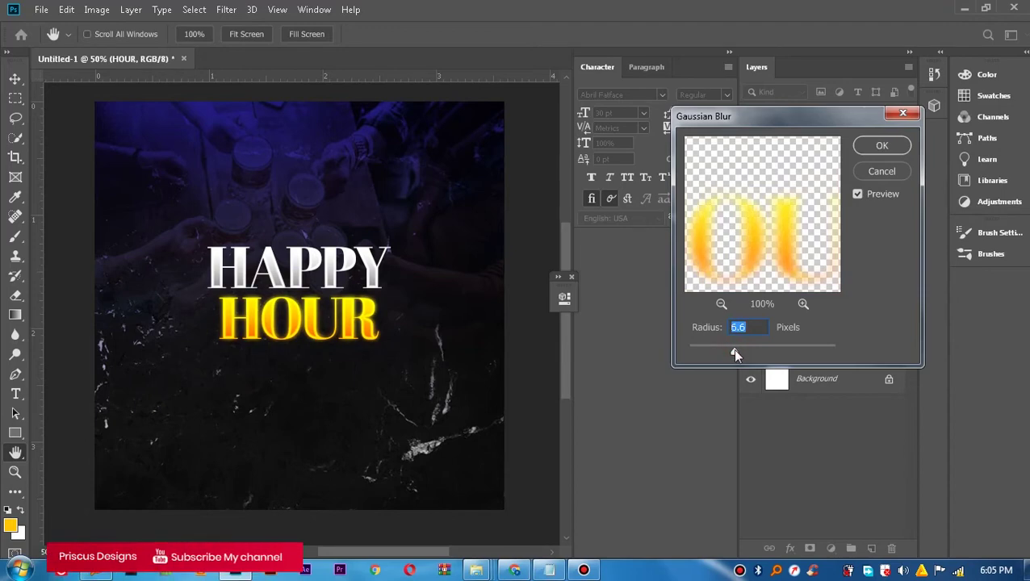
pyautogui.click(882, 146)
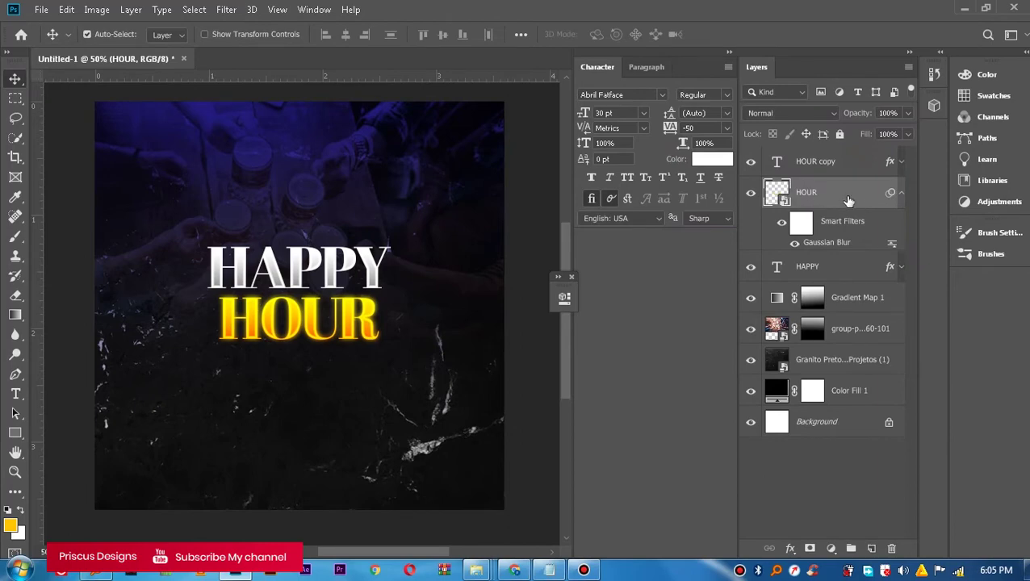
# Duplicate the blurred HOUR layer and widen the copy's blur.
pyautogui.hotkey('ctrl', 'j')
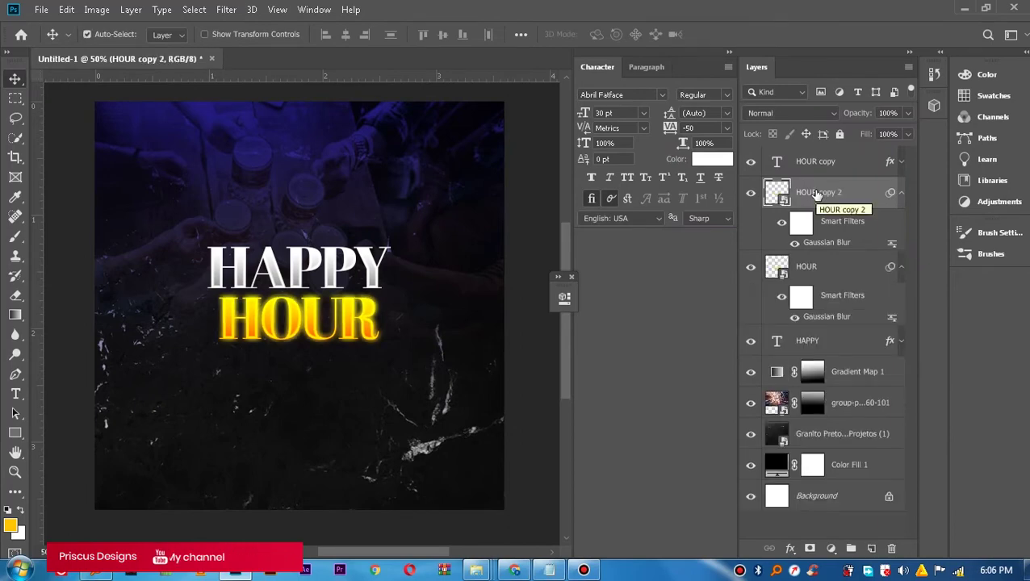
pyautogui.doubleClick(824, 318)
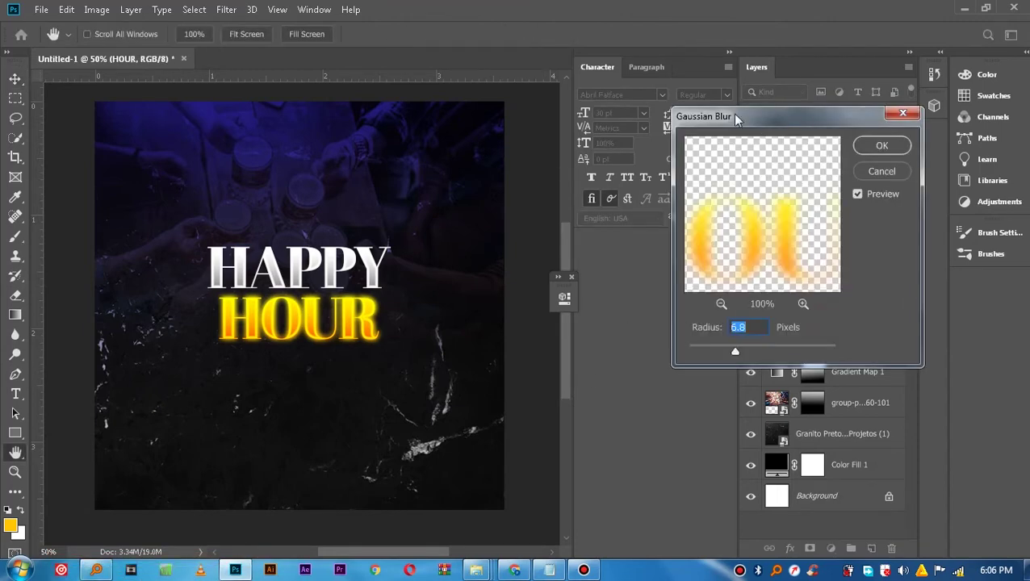
pyautogui.moveTo(732, 116); pyautogui.dragTo(553, 90)
pyautogui.moveTo(556, 324); pyautogui.dragTo(596, 325)
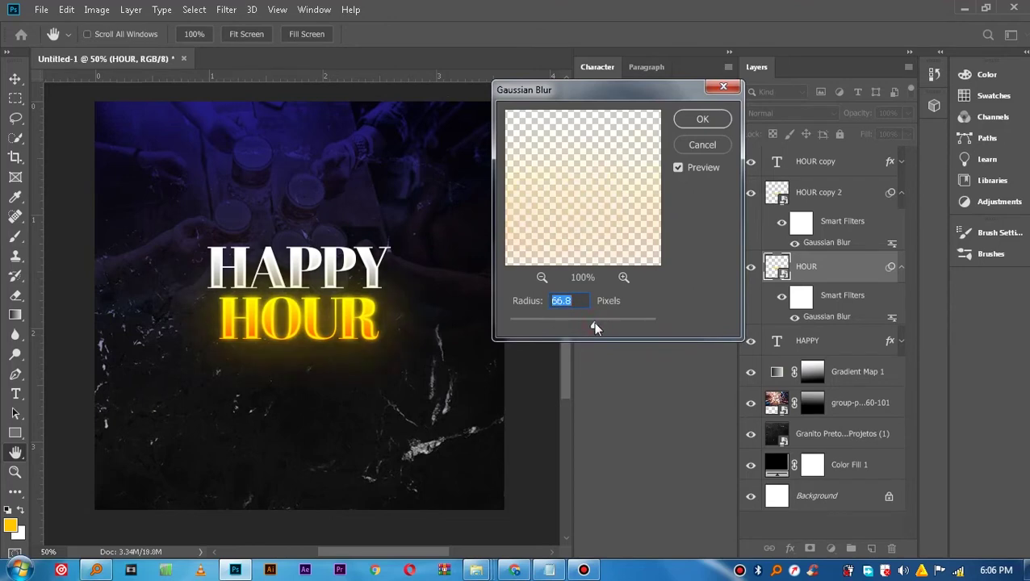
pyautogui.click(699, 121)
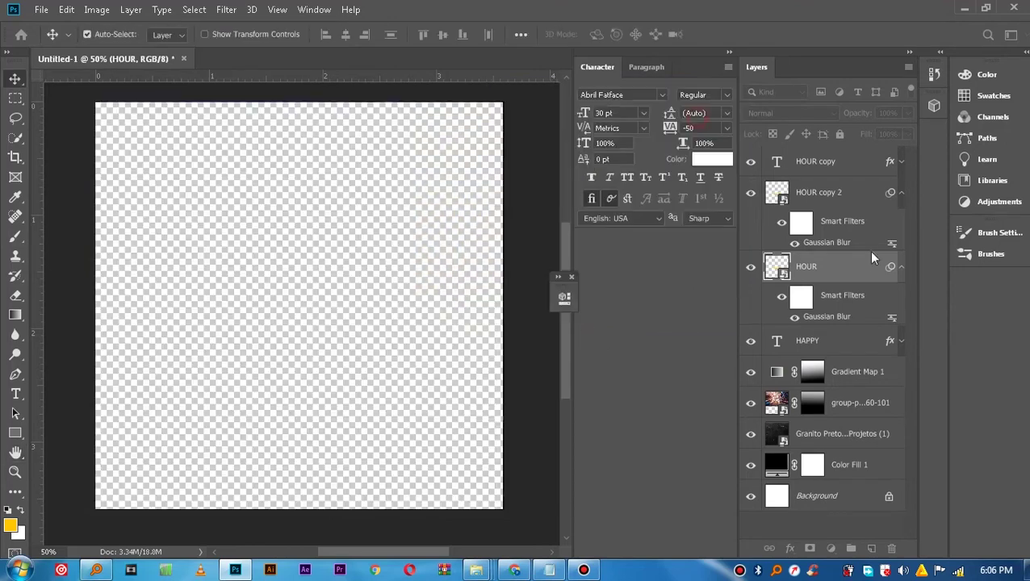
# Duplicate again and increase the original HOUR glow's blur to 144.6 px.
pyautogui.hotkey('ctrl', 'j')
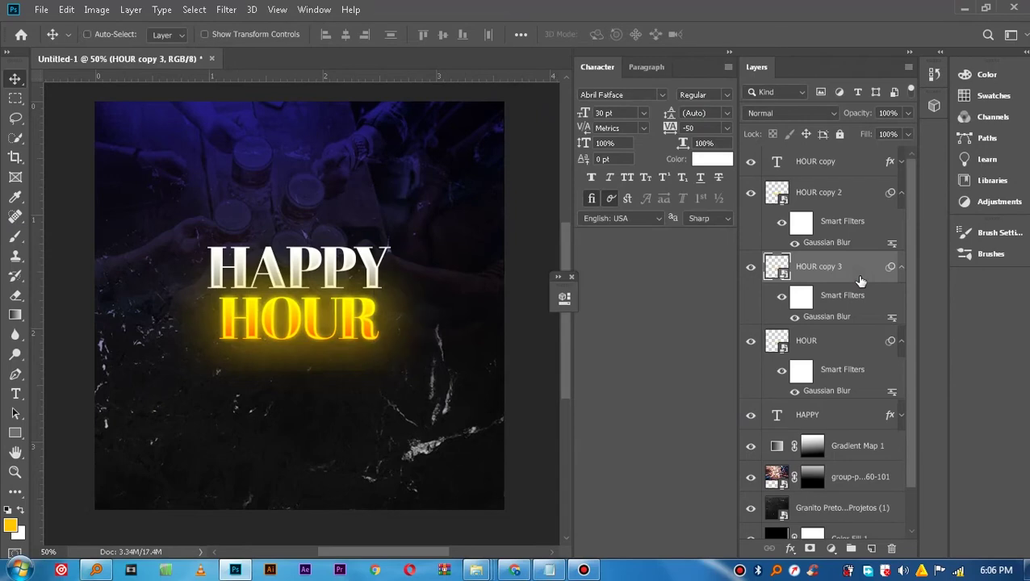
pyautogui.click(828, 355)
pyautogui.doubleClick(828, 392)
pyautogui.moveTo(603, 320); pyautogui.dragTo(615, 322)
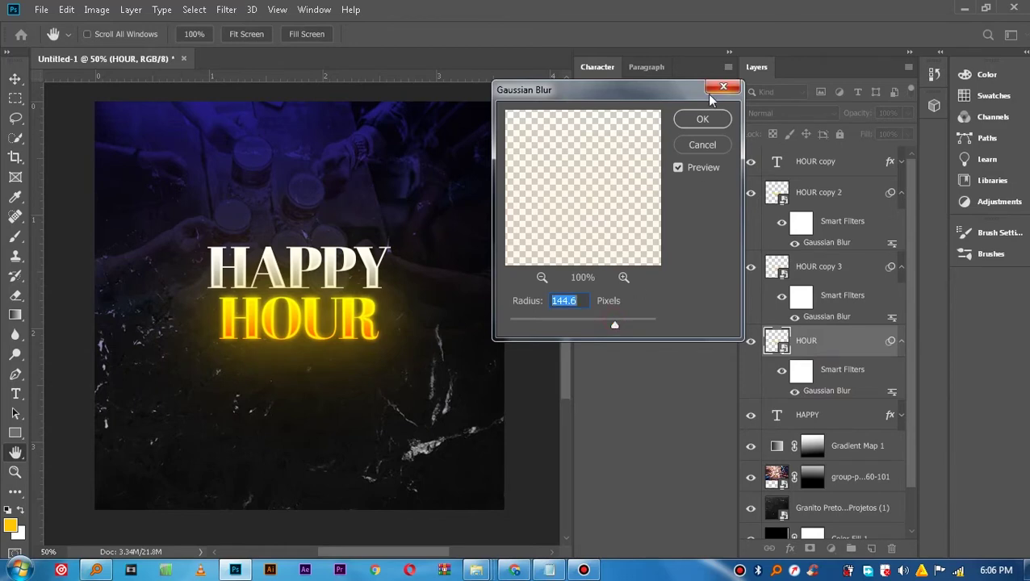
pyautogui.click(702, 119)
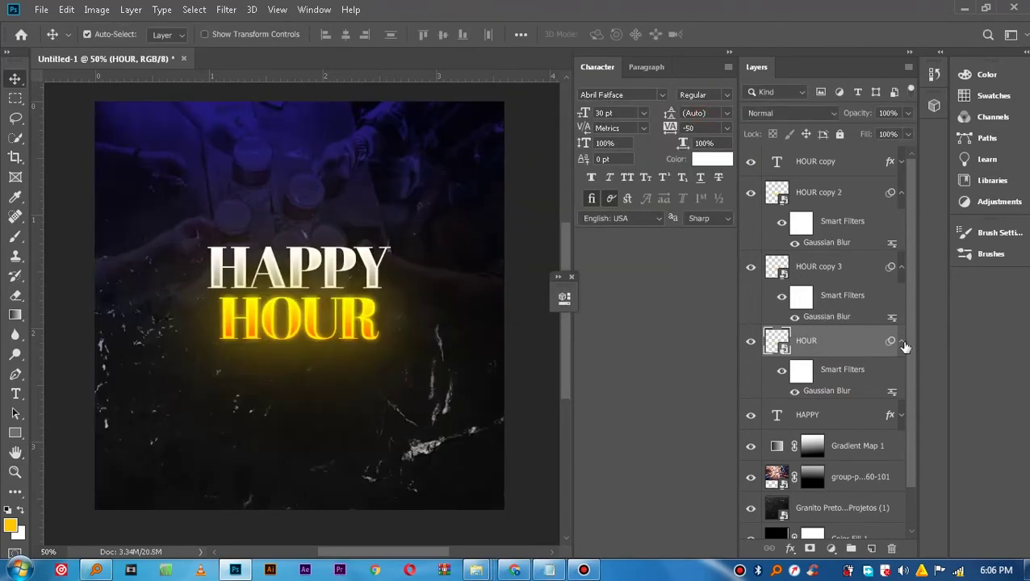
# Lower the three HOUR glow layers to about 52% opacity.
pyautogui.click(902, 341)
pyautogui.click(901, 267)
pyautogui.click(901, 194)
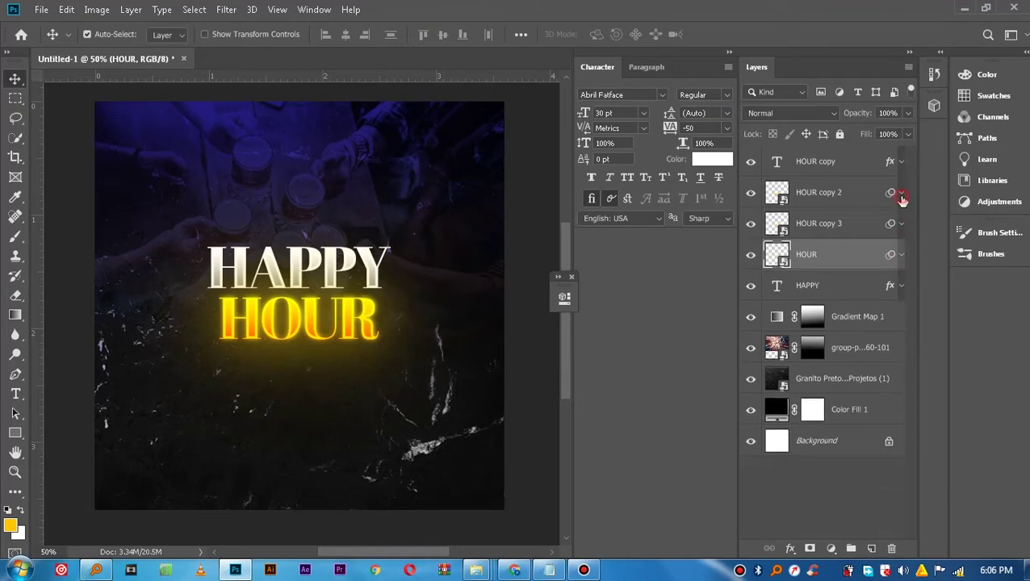
pyautogui.click(849, 229)
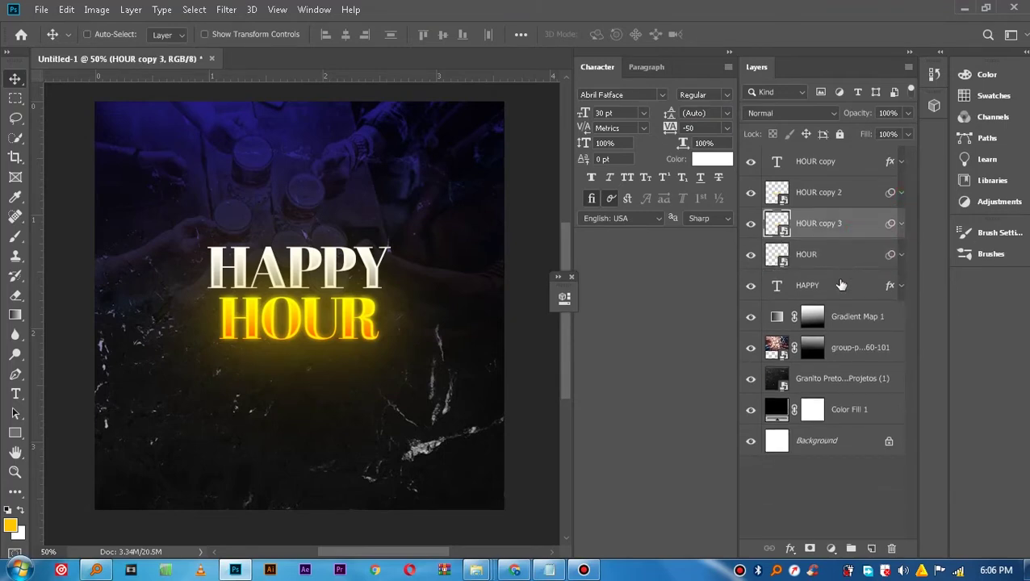
pyautogui.click(817, 255)
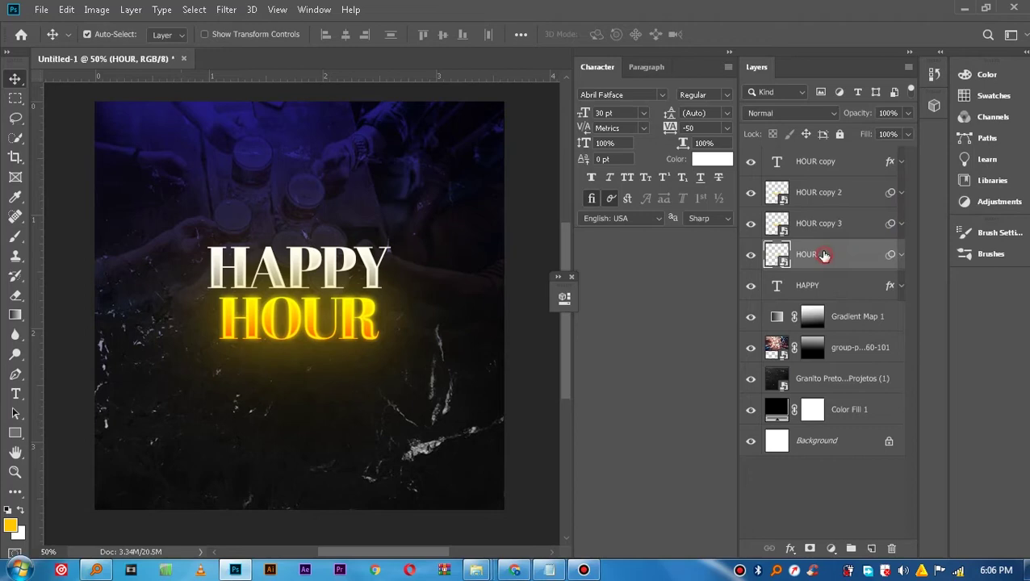
pyautogui.keyDown('shift'); pyautogui.click(823, 212); pyautogui.keyUp('shift')
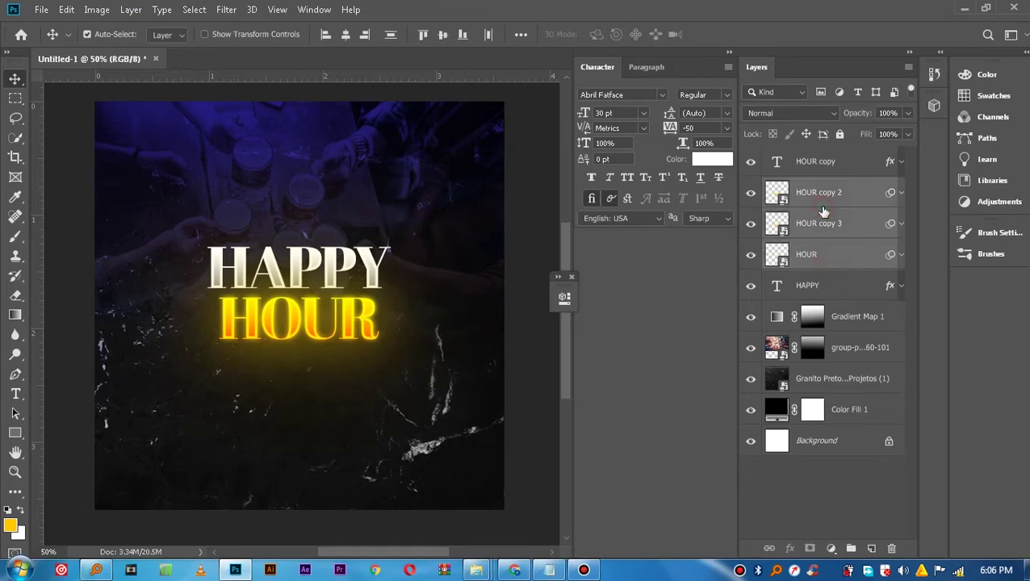
pyautogui.click(908, 114)
pyautogui.moveTo(907, 131); pyautogui.dragTo(868, 129)
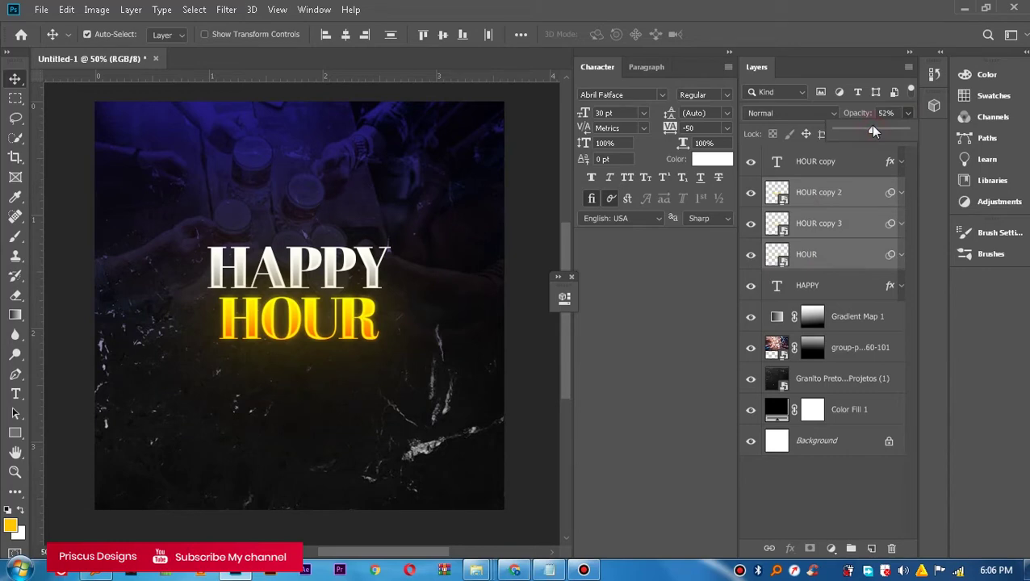
pyautogui.moveTo(811, 162); pyautogui.dragTo(813, 266)
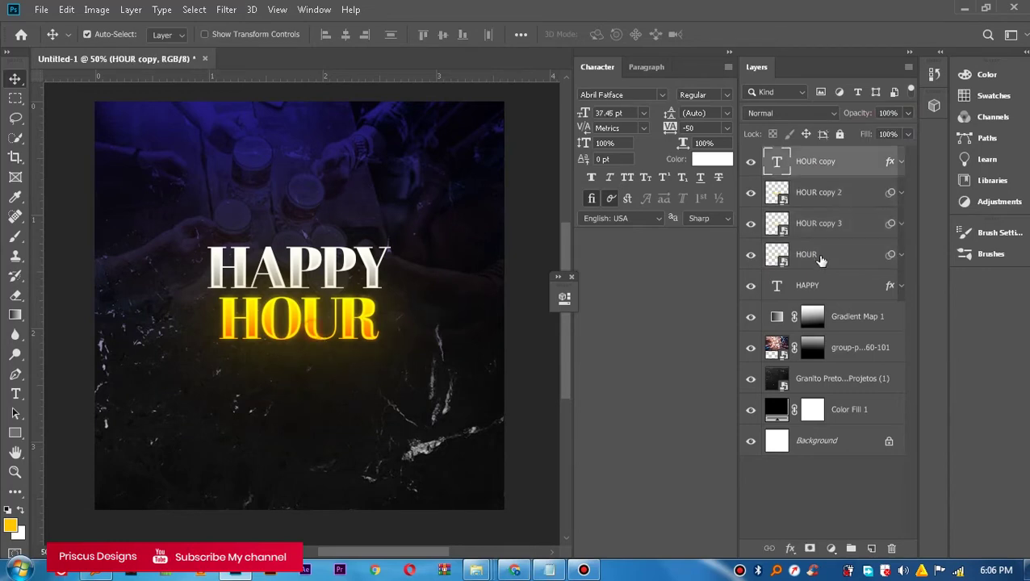
# Give HOUR copy a black drop shadow at about 47% opacity, 8 px distance, 29 px size.
pyautogui.rightClick(870, 162)
pyautogui.click(693, 22)
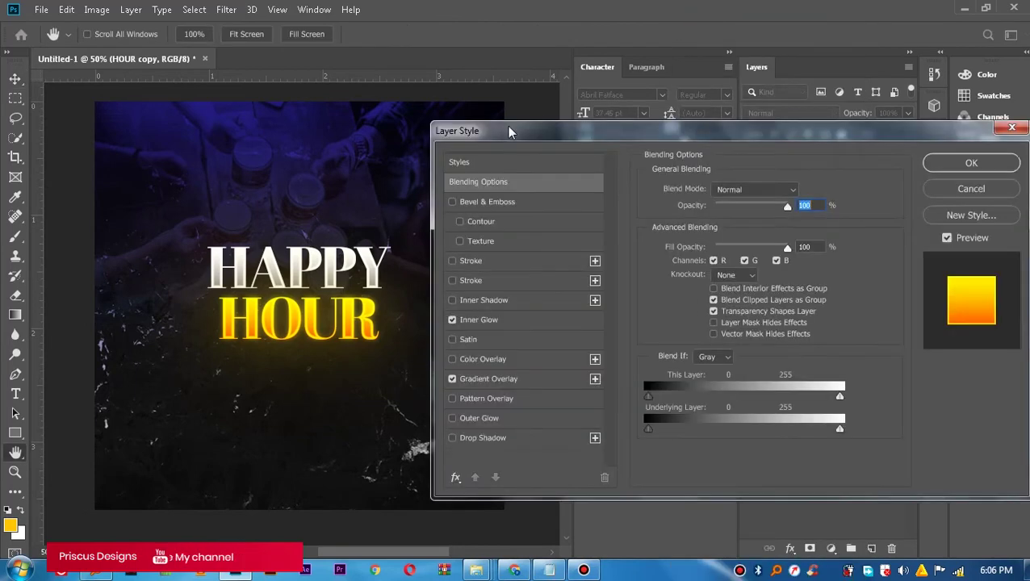
pyautogui.moveTo(507, 132); pyautogui.dragTo(614, 91)
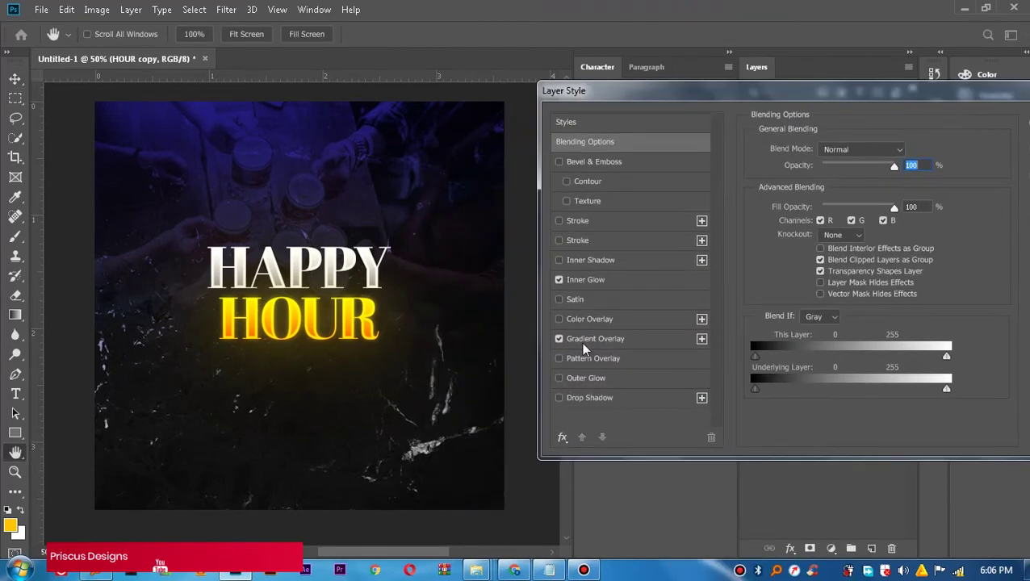
pyautogui.click(559, 398)
pyautogui.click(583, 398)
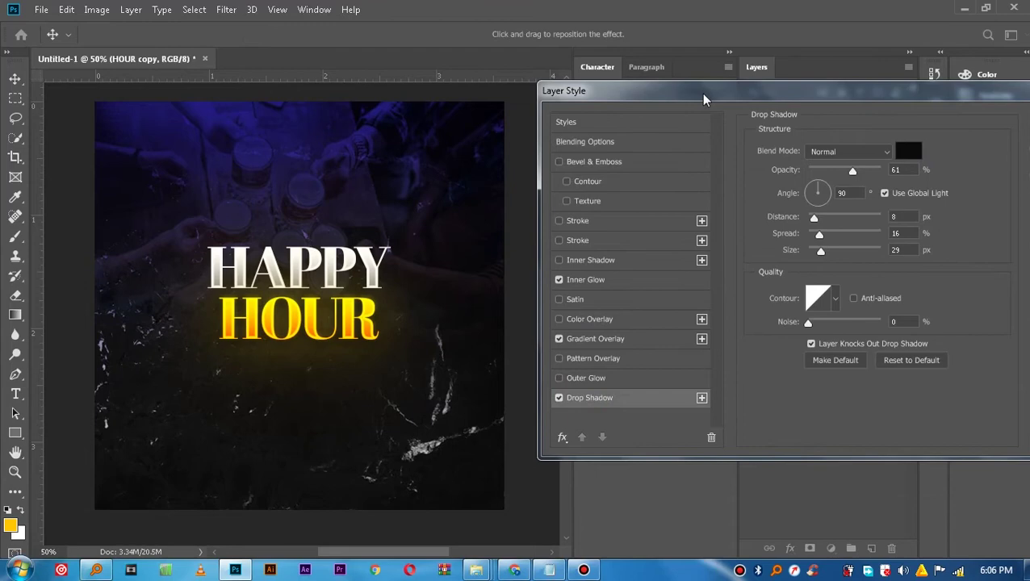
pyautogui.moveTo(822, 176); pyautogui.dragTo(818, 176)
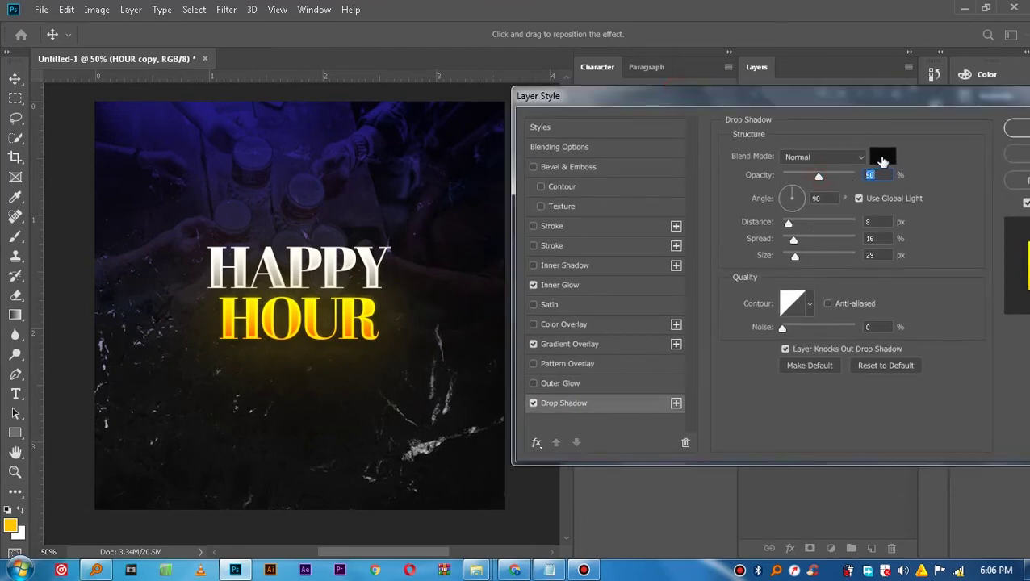
pyautogui.click(881, 158)
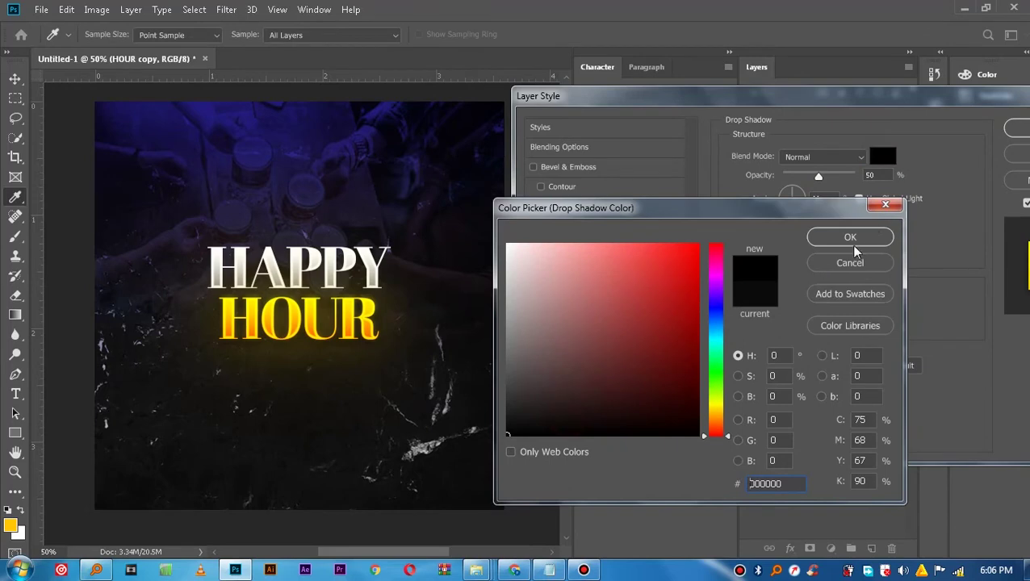
pyautogui.click(851, 239)
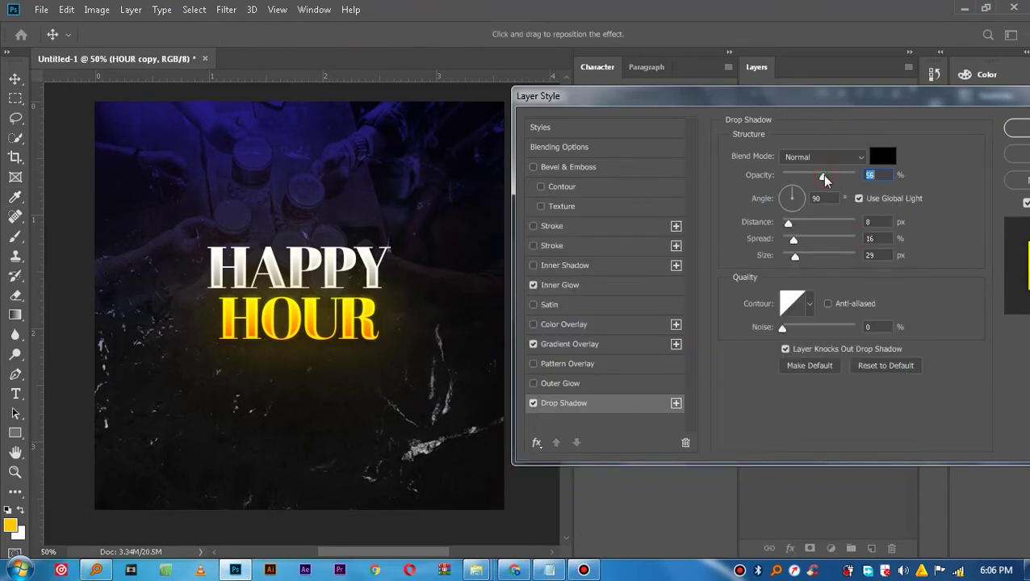
pyautogui.moveTo(824, 177); pyautogui.dragTo(818, 179)
pyautogui.moveTo(808, 109); pyautogui.dragTo(709, 121)
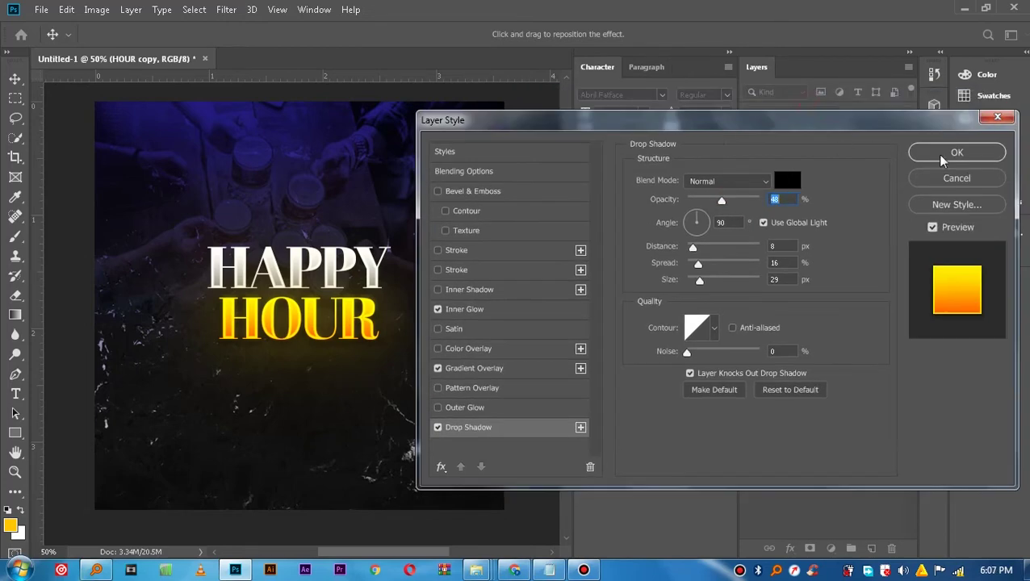
pyautogui.click(952, 155)
pyautogui.click(338, 267)
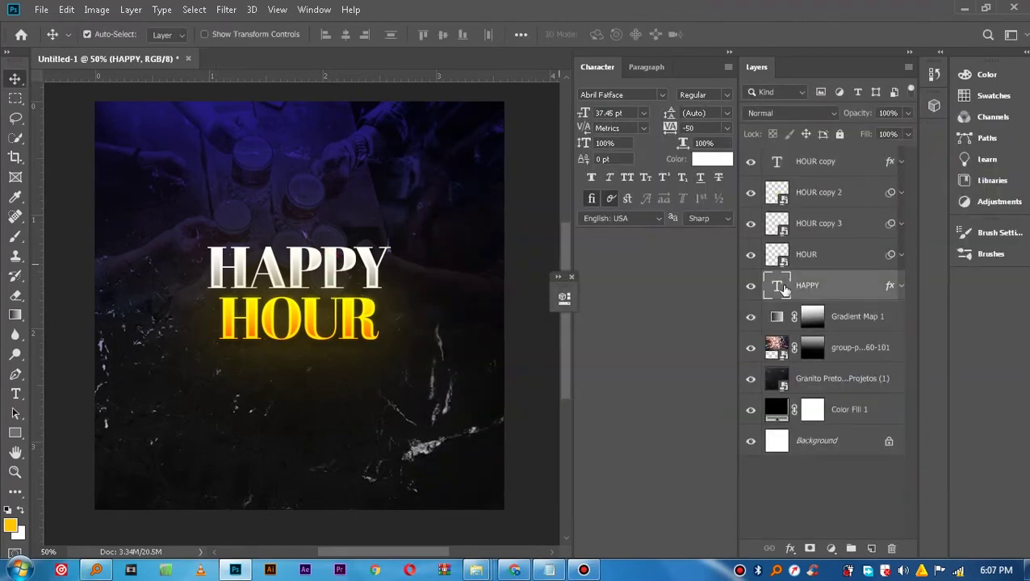
# Duplicate HAPPY, then convert the original to a smart object with a soft Gaussian Blur.
pyautogui.hotkey('ctrl', 'j')
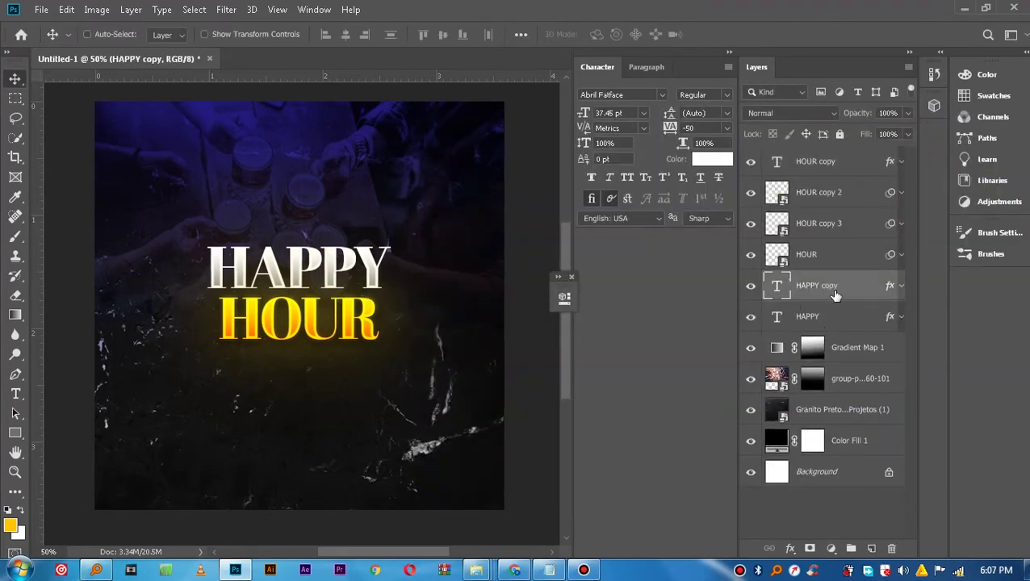
pyautogui.click(829, 320)
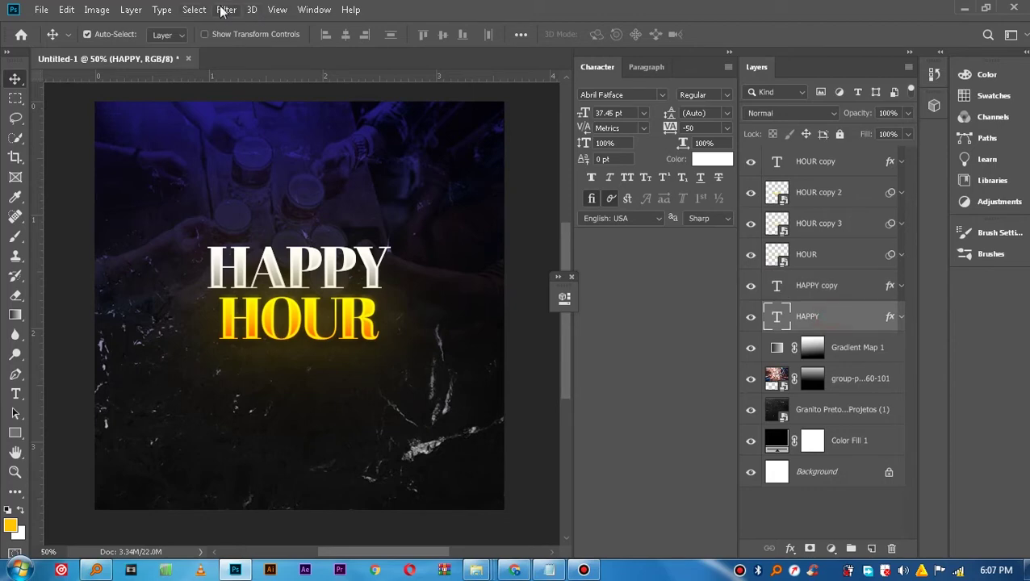
pyautogui.click(226, 10)
pyautogui.click(461, 238)
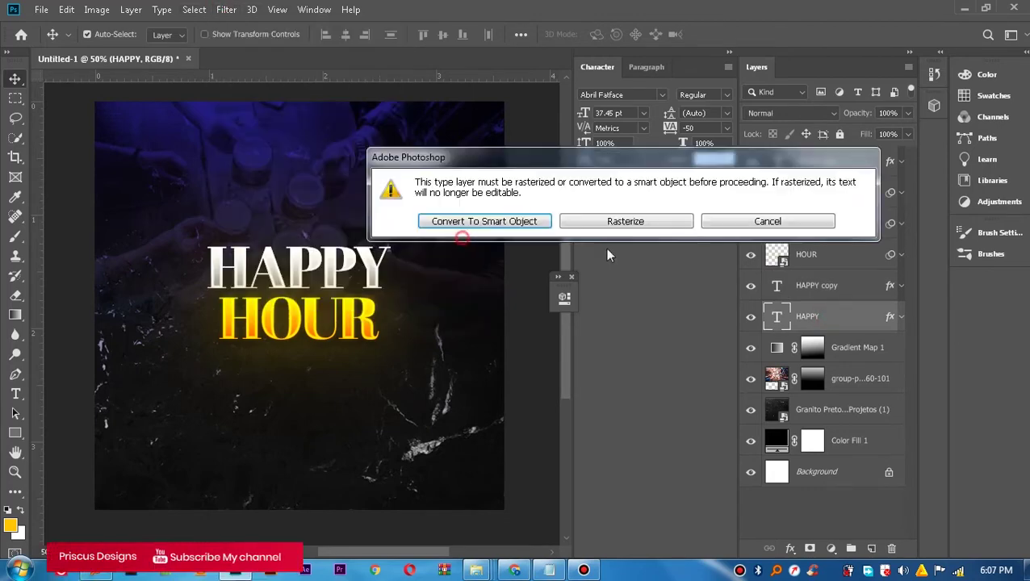
pyautogui.click(521, 222)
pyautogui.moveTo(602, 324); pyautogui.dragTo(556, 327)
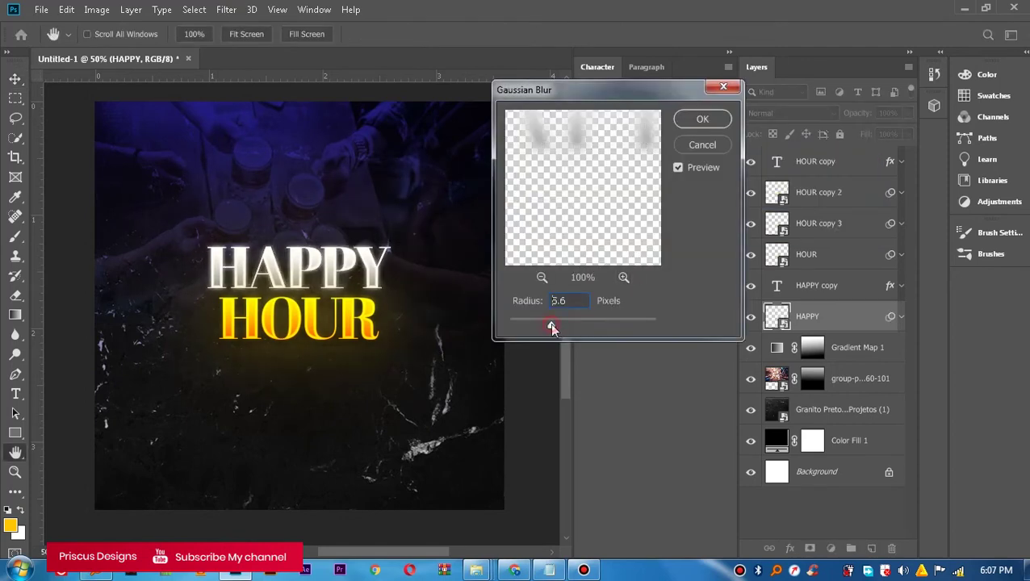
pyautogui.click(703, 119)
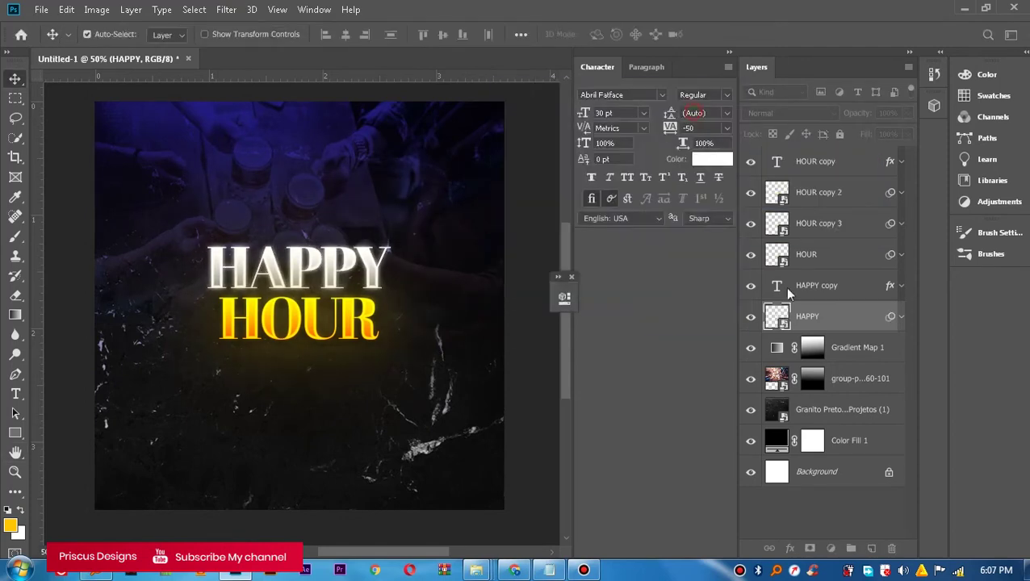
# Duplicate the blurred HAPPY layer and widen its Gaussian Blur radius to 81.2.
pyautogui.hotkey('ctrl', 'j')
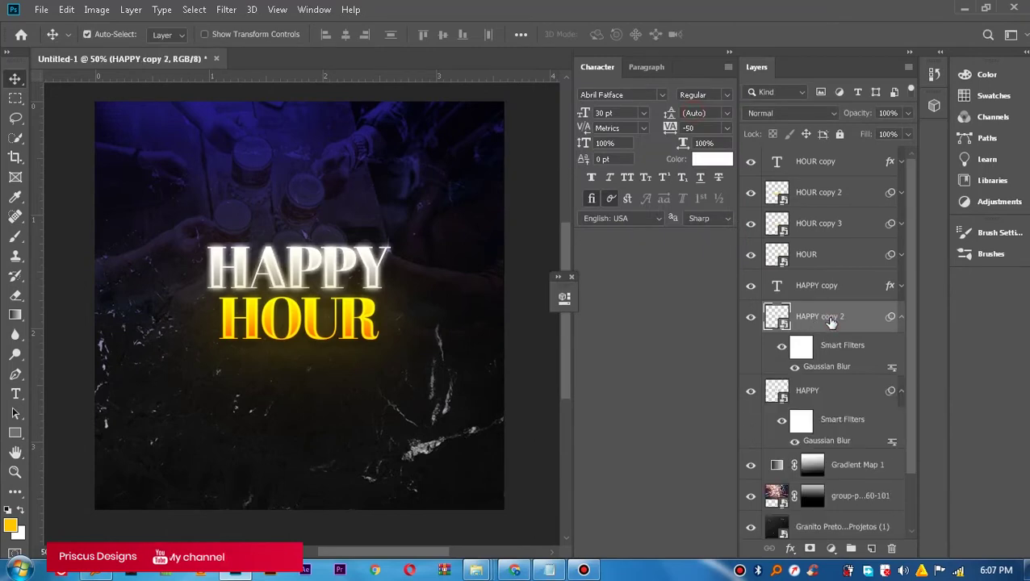
pyautogui.doubleClick(841, 443)
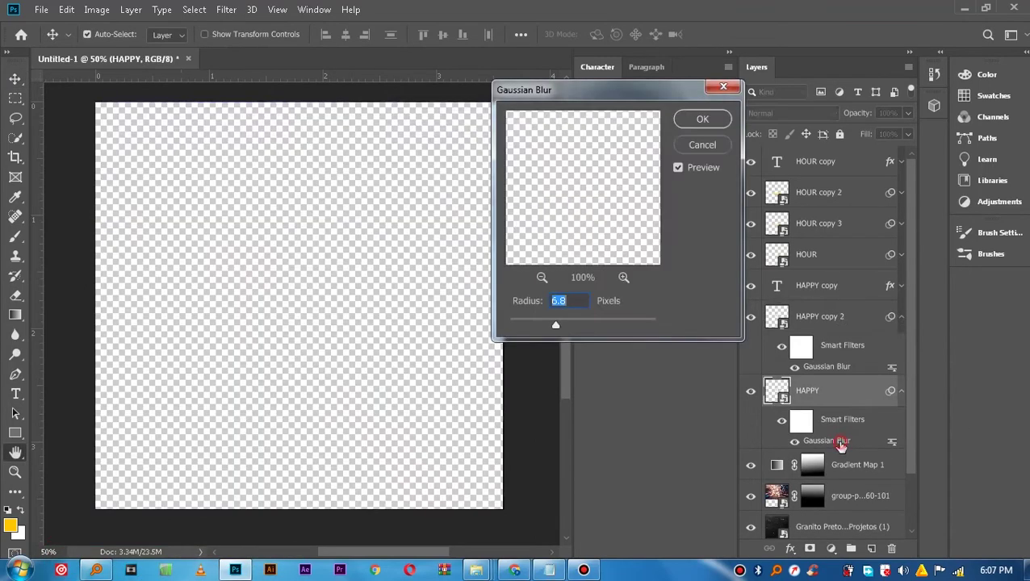
pyautogui.moveTo(572, 322); pyautogui.dragTo(592, 322)
pyautogui.click(702, 119)
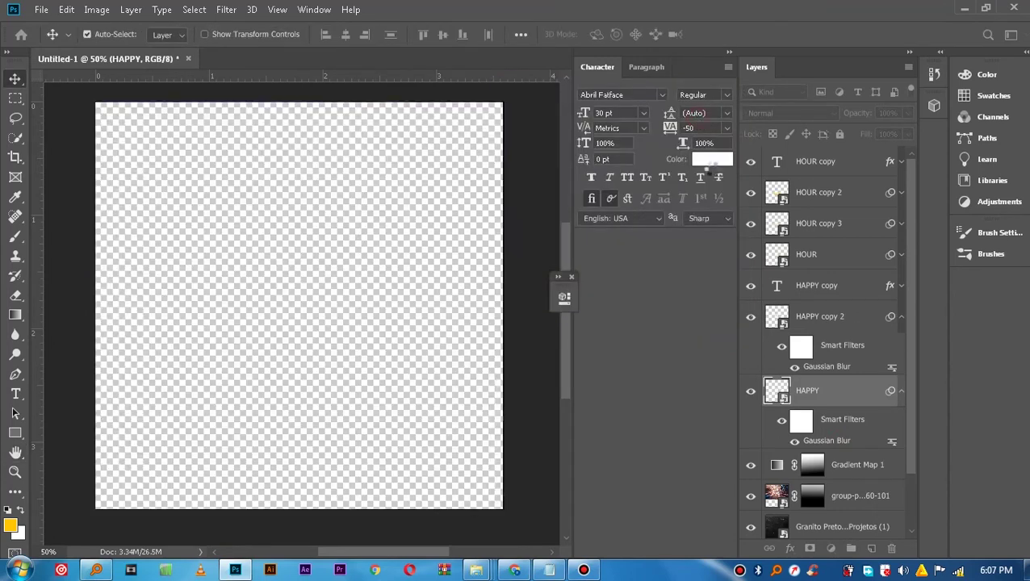
# Duplicate the HAPPY glow layer again and raise its blur radius to 98.5.
pyautogui.hotkey('ctrl', 'j')
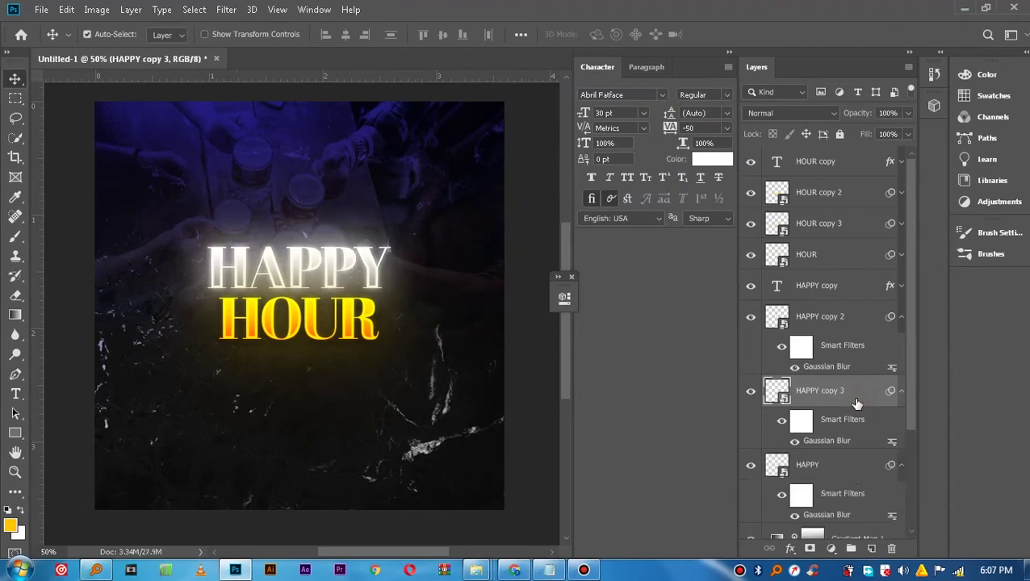
pyautogui.doubleClick(827, 516)
pyautogui.moveTo(588, 322); pyautogui.dragTo(604, 322)
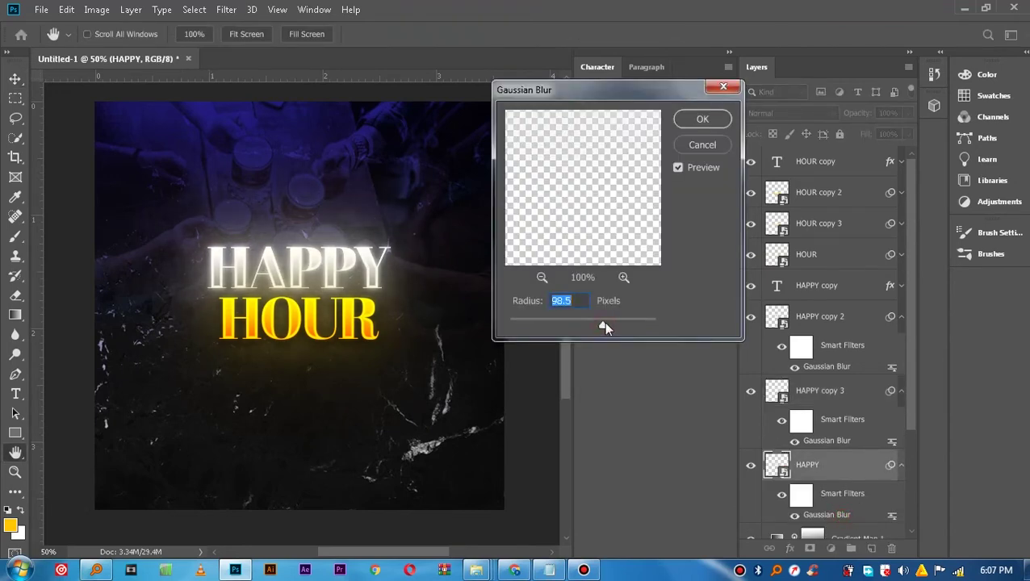
pyautogui.click(701, 117)
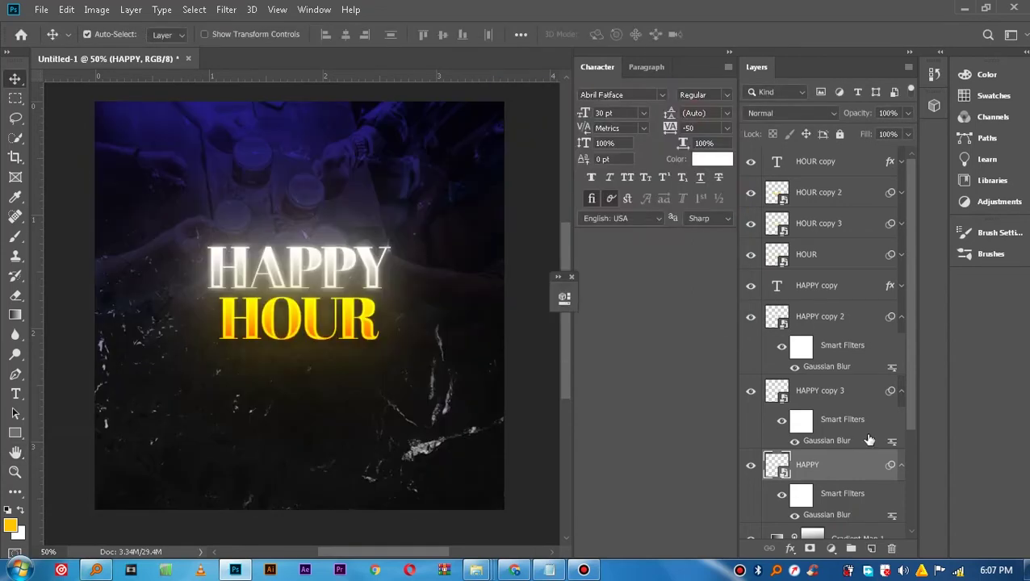
pyautogui.click(900, 465)
# Collapse the Smart Filters lists of HAPPY copy 3 and copy 2, then select all three glow layers.
pyautogui.click(896, 395)
pyautogui.click(901, 390)
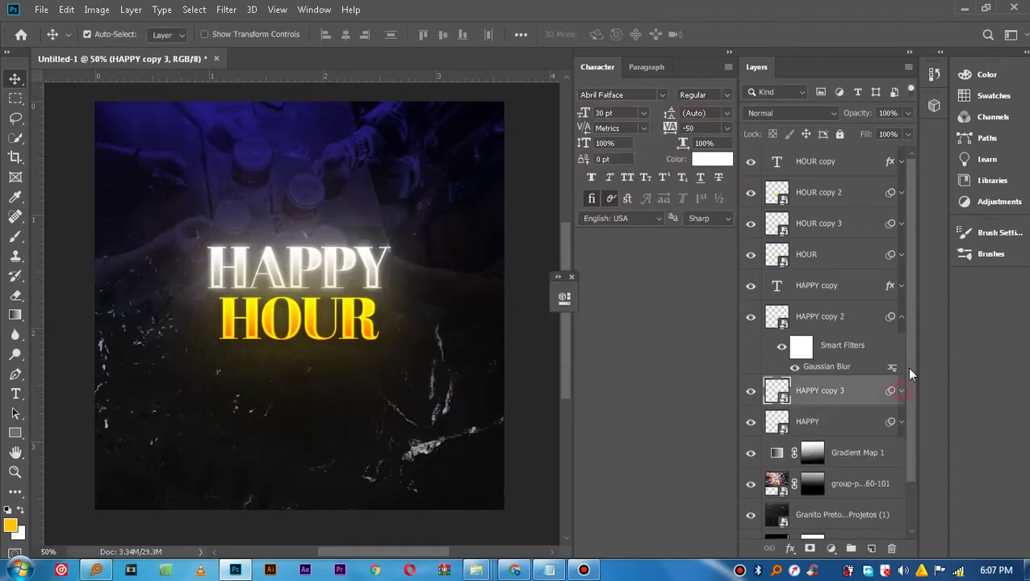
pyautogui.click(901, 317)
pyautogui.keyDown('shift'); pyautogui.click(841, 377); pyautogui.keyUp('shift')
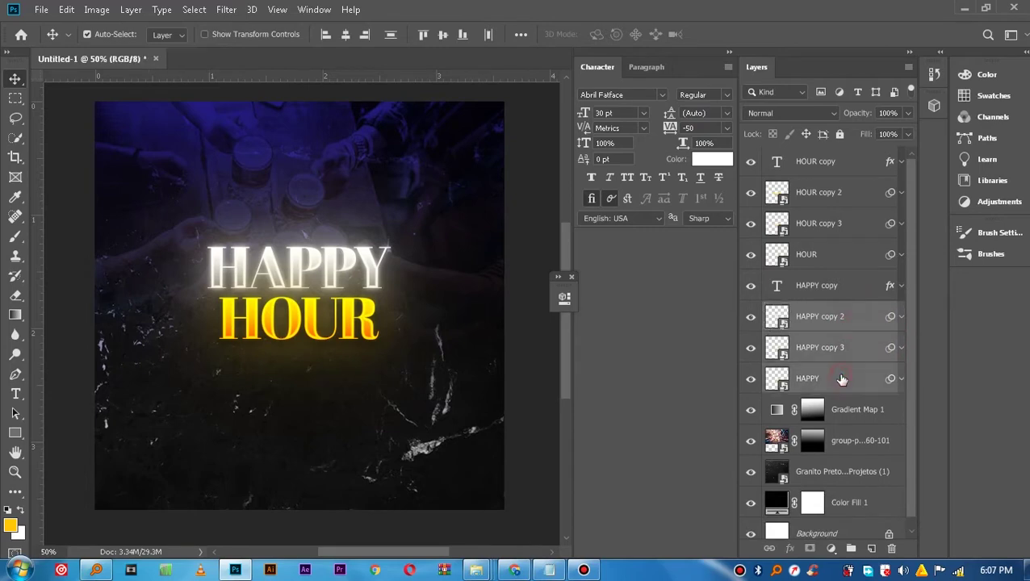
# Set the three blurred HAPPY glow layers to exactly 54% opacity.
pyautogui.click(908, 113)
pyautogui.moveTo(898, 131); pyautogui.dragTo(879, 136)
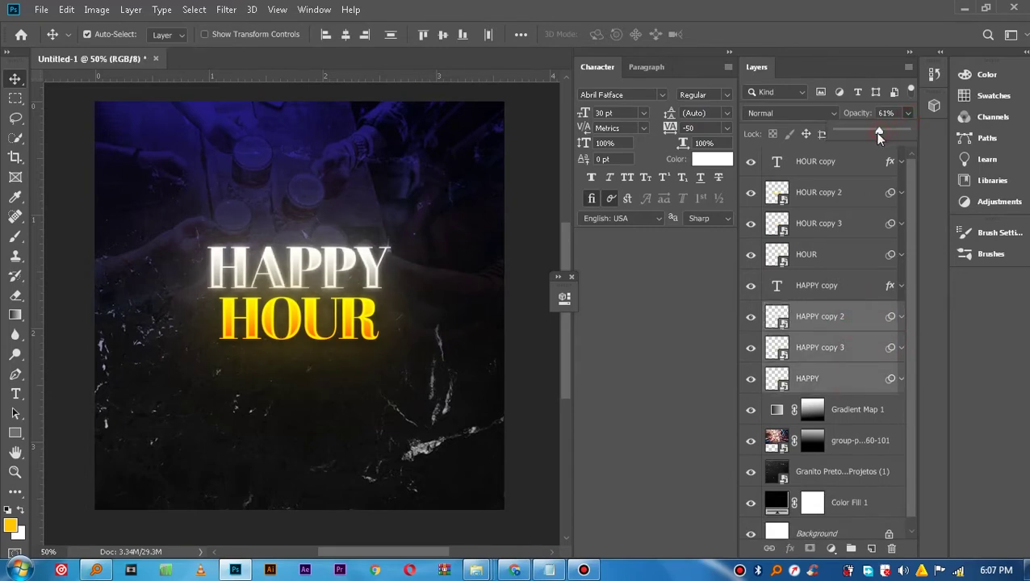
pyautogui.moveTo(879, 130); pyautogui.dragTo(876, 131)
pyautogui.click(858, 257)
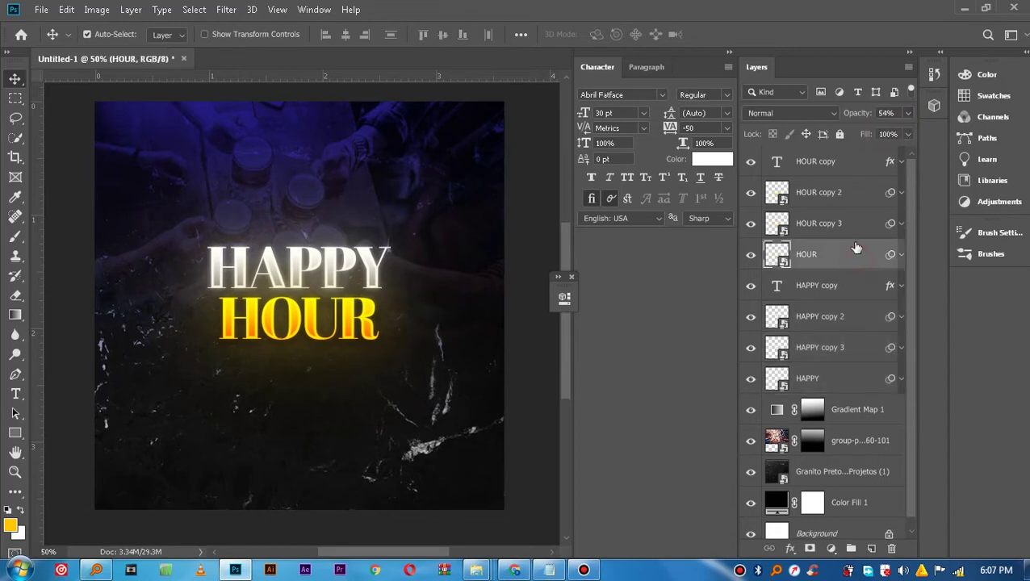
pyautogui.keyDown('shift'); pyautogui.click(847, 198); pyautogui.keyUp('shift')
pyautogui.click(840, 320)
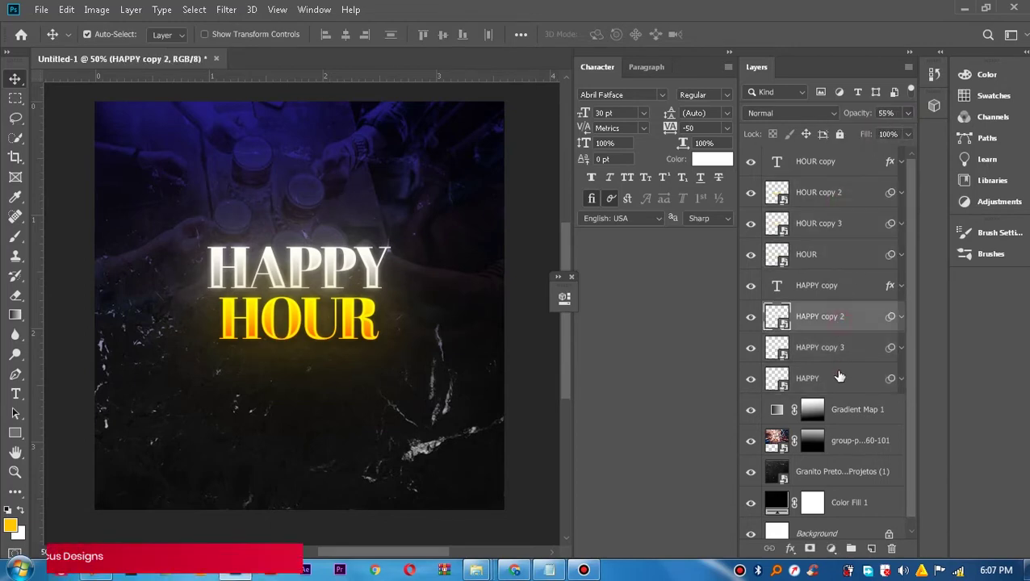
pyautogui.keyDown('shift'); pyautogui.click(840, 376); pyautogui.keyUp('shift')
pyautogui.click(888, 114)
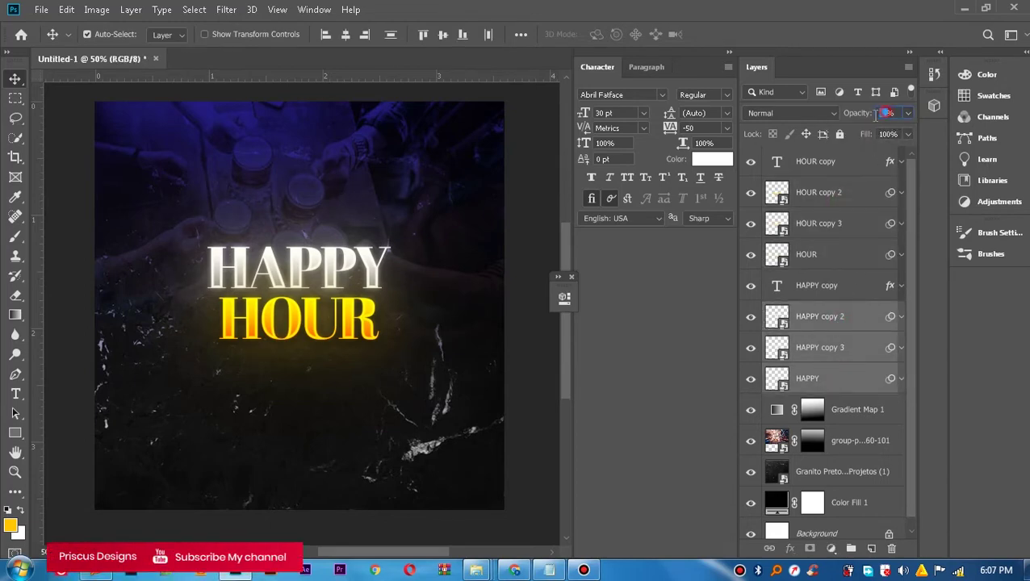
pyautogui.write('54')
pyautogui.click(840, 303)
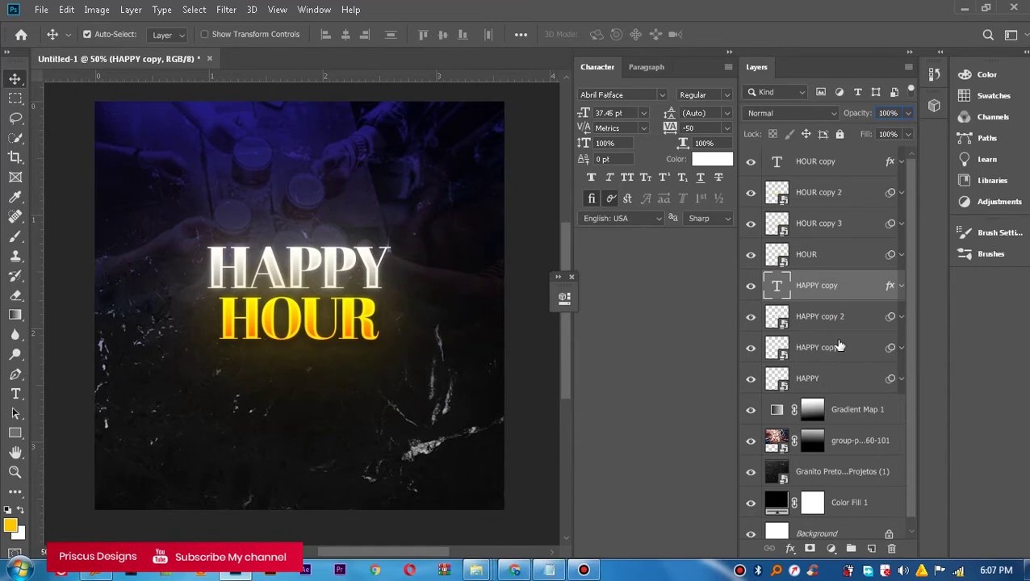
pyautogui.click(835, 168)
pyautogui.click(835, 257)
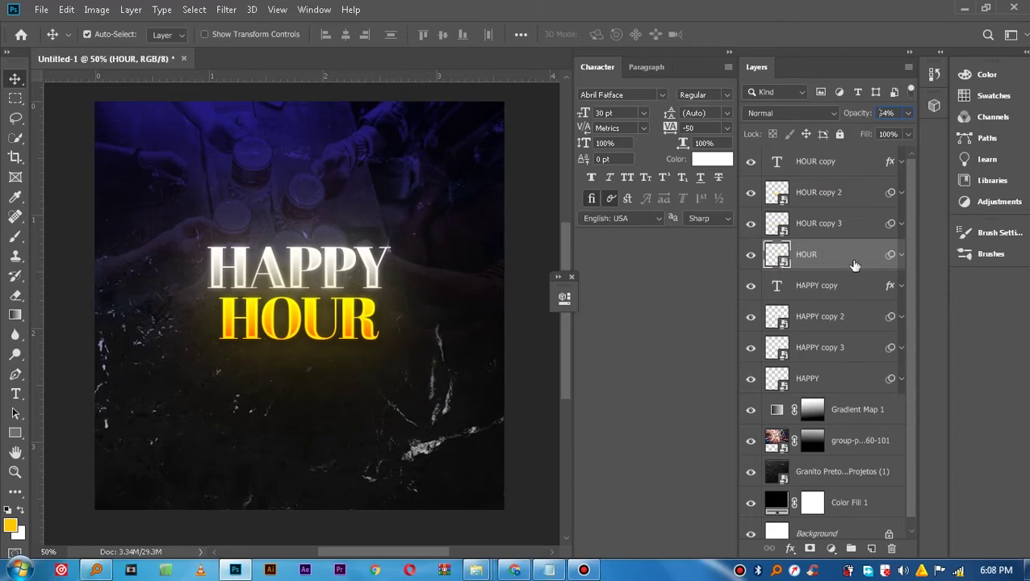
# Try a drop shadow on the HOUR layer, then cancel it.
pyautogui.rightClick(816, 257)
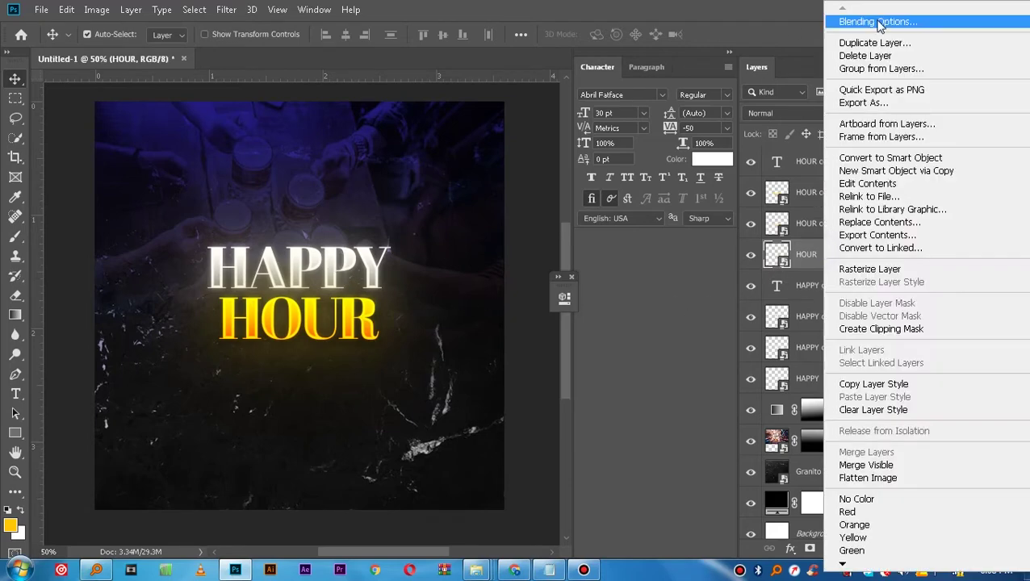
pyautogui.click(876, 21)
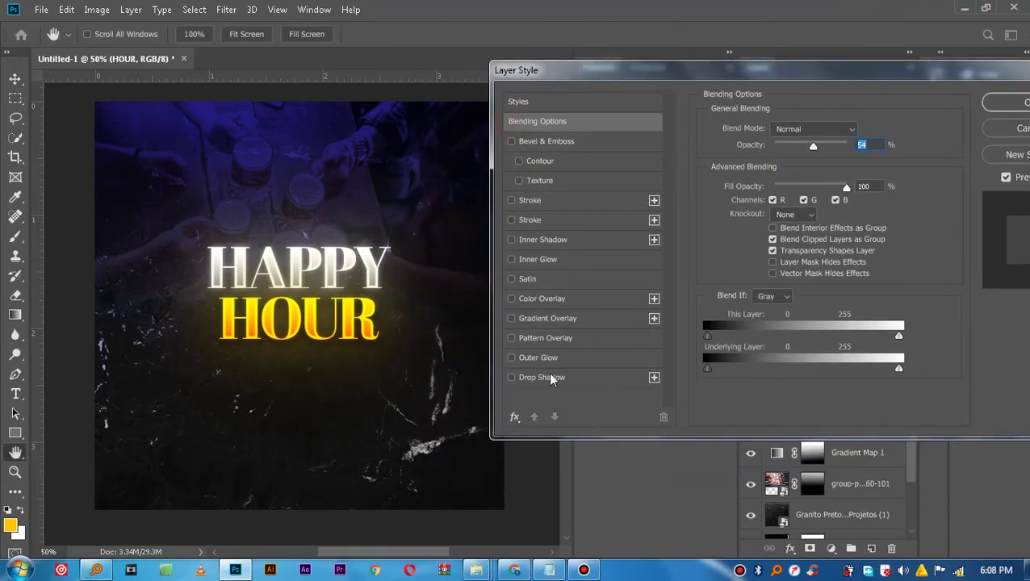
pyautogui.click(549, 377)
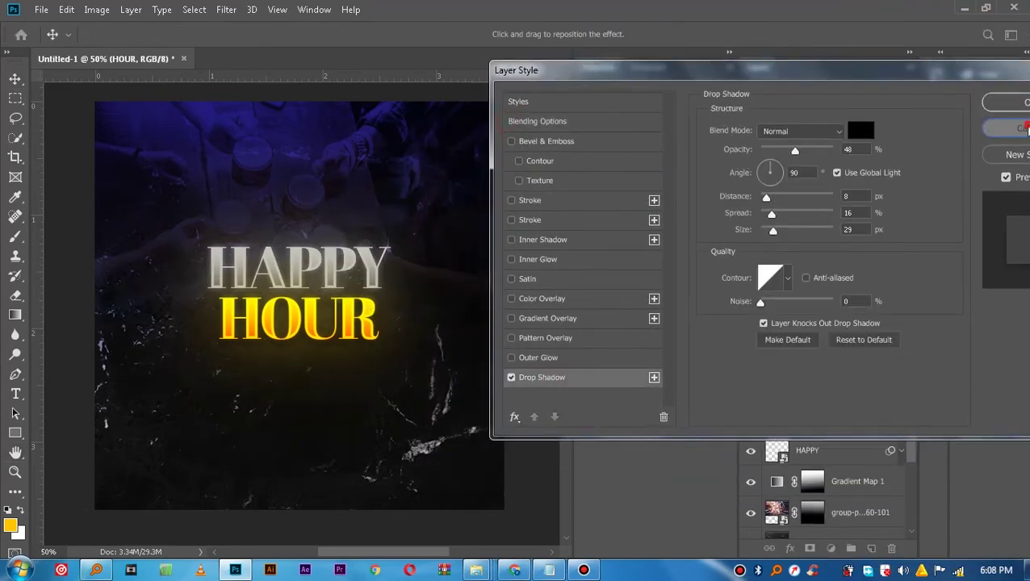
pyautogui.click(1005, 102)
# Open Blending Options for HAPPY copy and enable Drop Shadow.
pyautogui.click(827, 286)
pyautogui.rightClick(827, 285)
pyautogui.click(729, 26)
pyautogui.moveTo(472, 89); pyautogui.dragTo(501, 81)
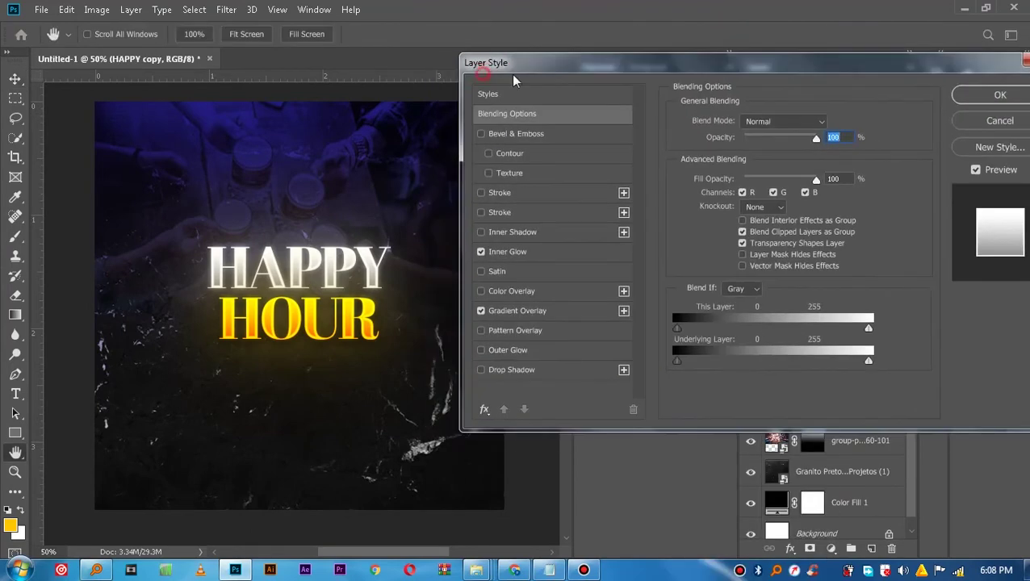
pyautogui.click(523, 370)
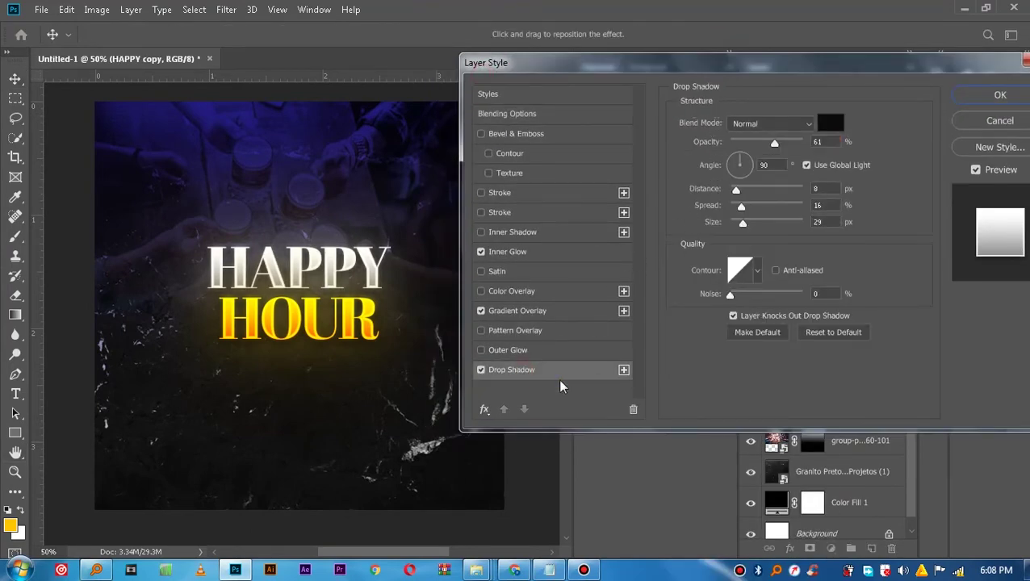
# Set the HAPPY copy shadow to black at 48% opacity and apply it.
pyautogui.click(767, 143)
pyautogui.moveTo(767, 143); pyautogui.dragTo(764, 142)
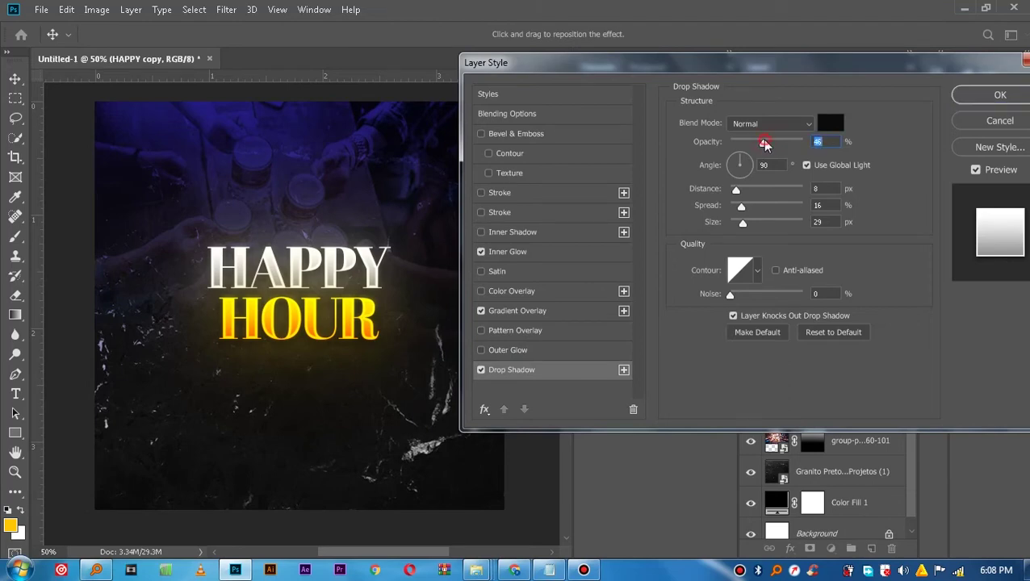
pyautogui.moveTo(764, 144); pyautogui.dragTo(766, 143)
pyautogui.write('48')
pyautogui.click(830, 124)
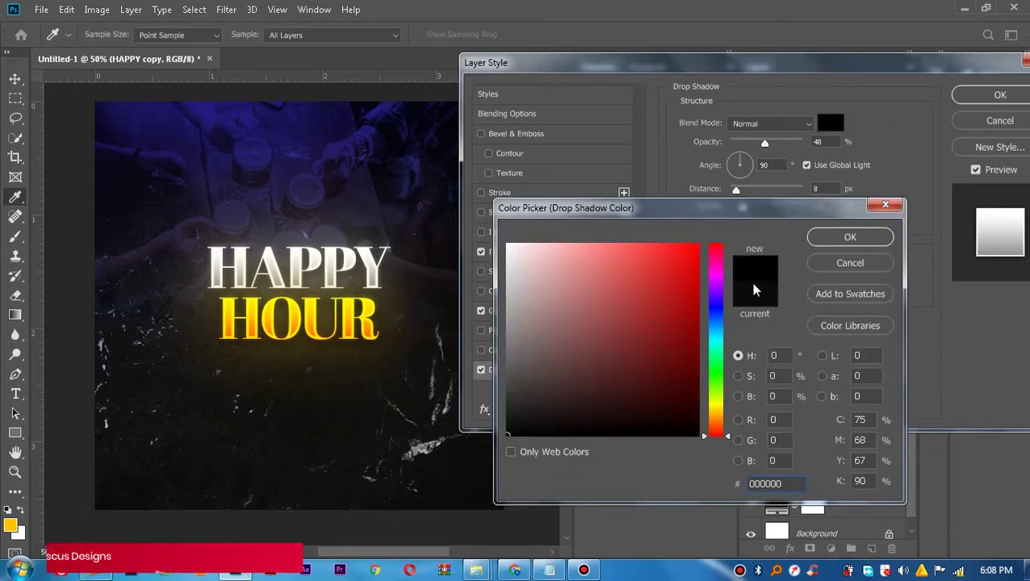
pyautogui.click(843, 242)
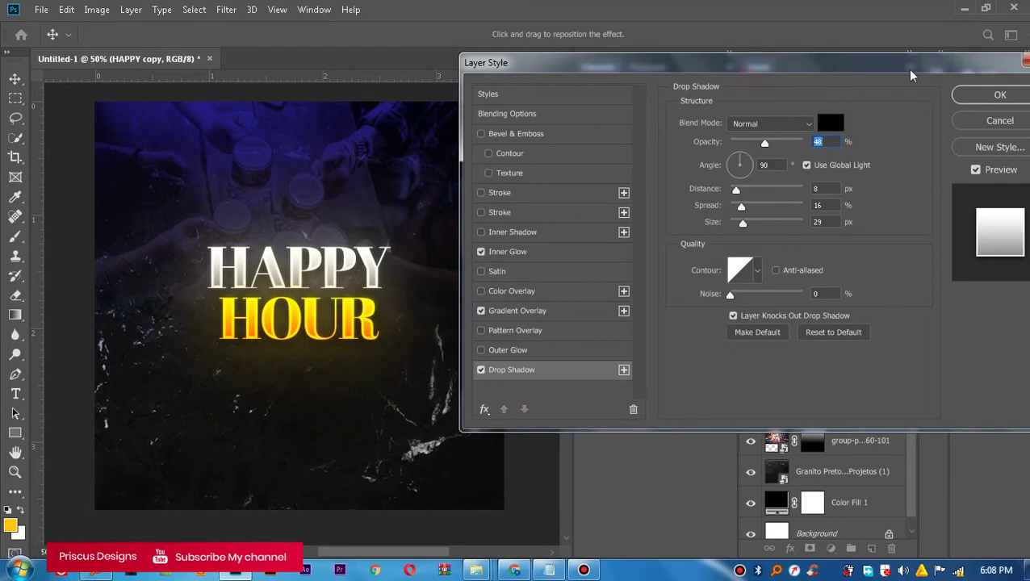
pyautogui.click(1019, 95)
pyautogui.click(835, 203)
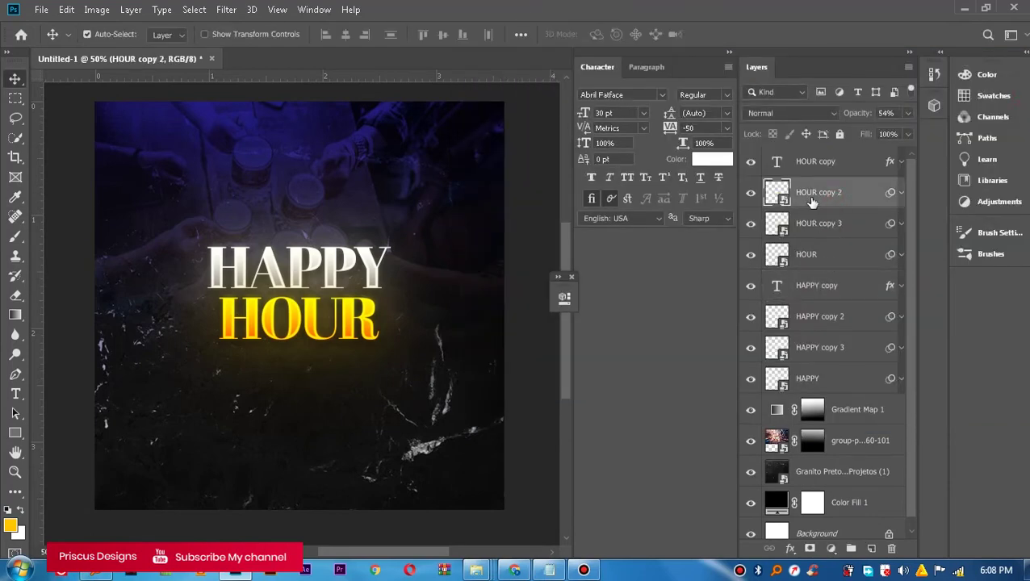
# Lower HOUR copy 2, HOUR copy 3 and HOUR glow layers to 50% opacity.
pyautogui.keyDown('shift'); pyautogui.click(826, 256); pyautogui.keyUp('shift')
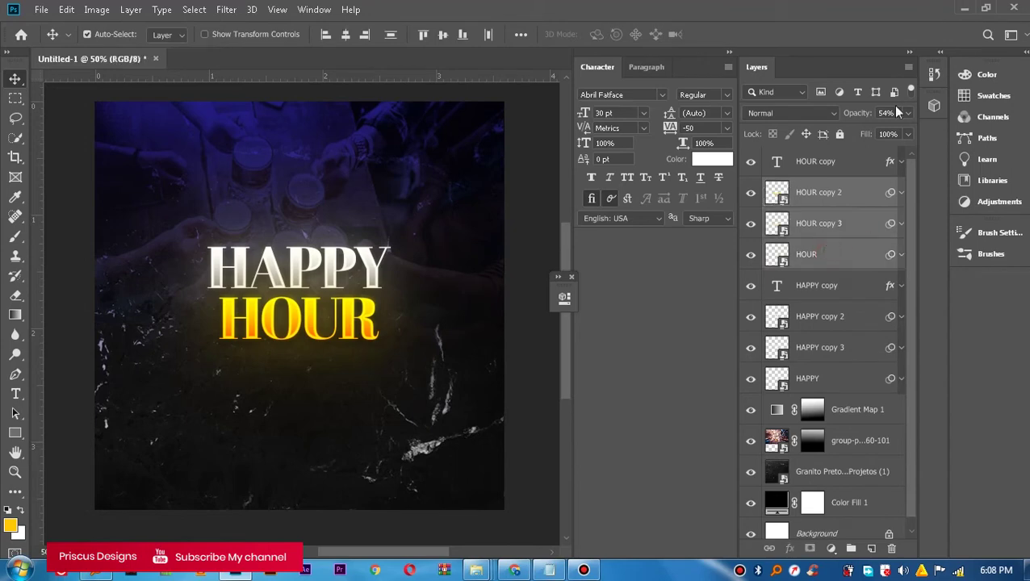
pyautogui.click(907, 113)
pyautogui.moveTo(875, 132); pyautogui.dragTo(871, 133)
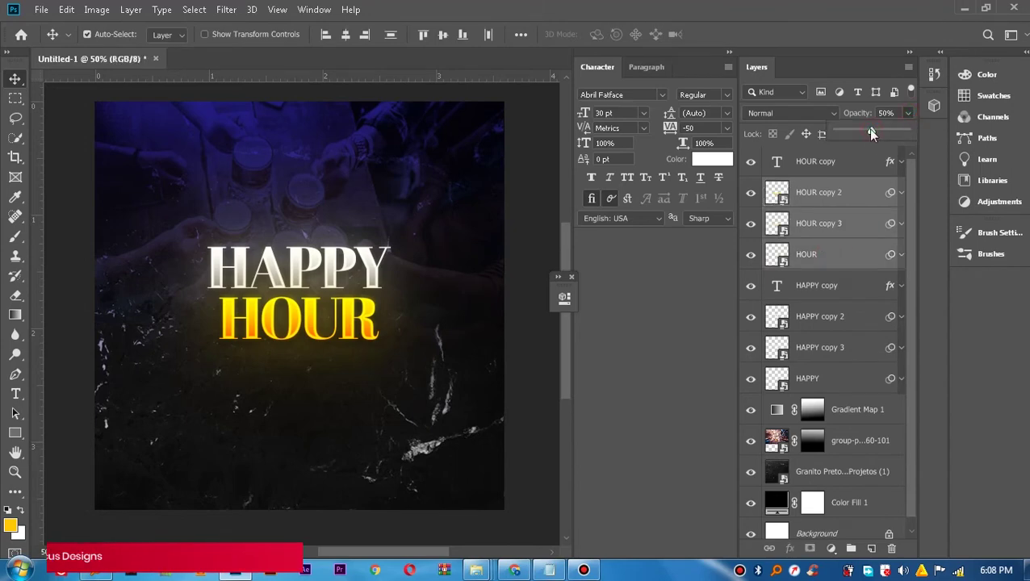
pyautogui.click(842, 318)
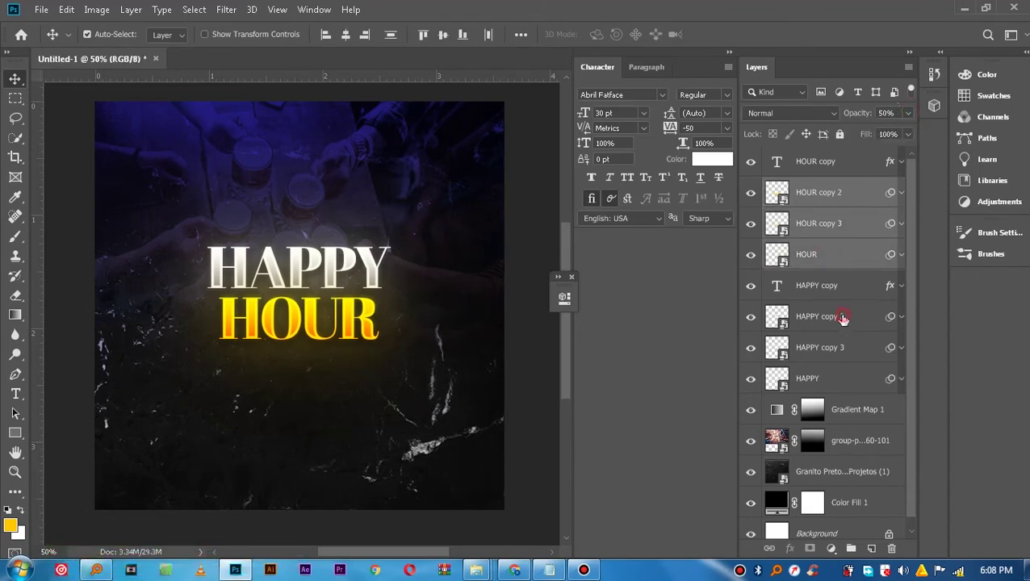
# Set the three HAPPY glow layers to 50% opacity.
pyautogui.click(842, 318)
pyautogui.keyDown('shift'); pyautogui.click(841, 379); pyautogui.keyUp('shift')
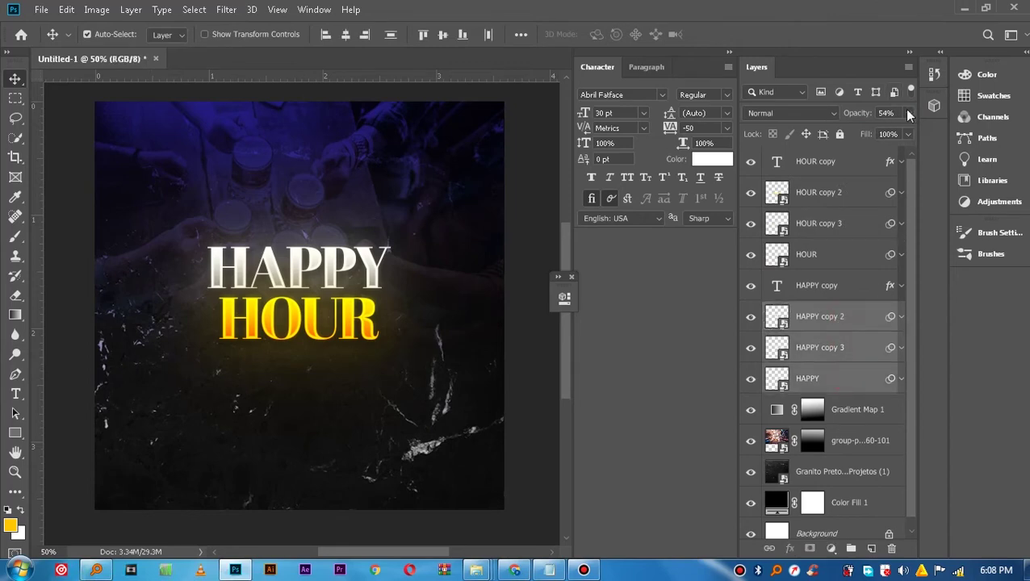
pyautogui.write('50')
pyautogui.press('Return')
pyautogui.click(860, 330)
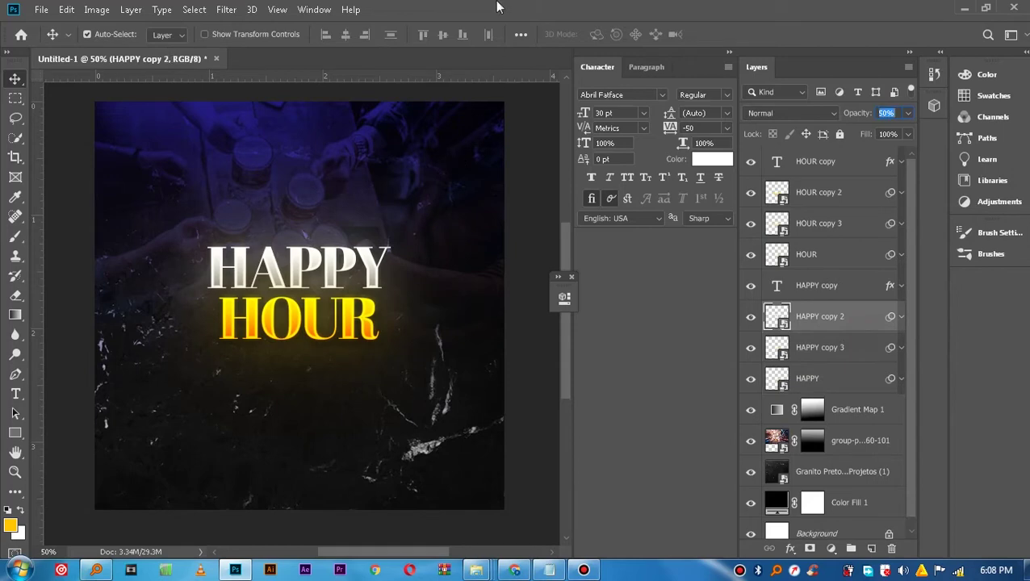
pyautogui.click(314, 335)
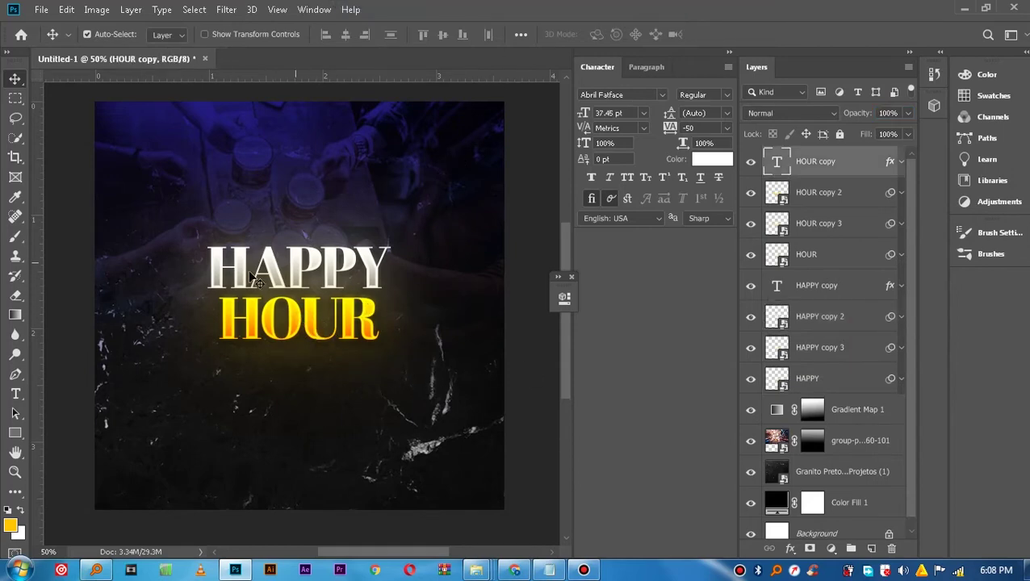
# Search Ava Find for 'WOODL' and drag WOODLAND LOUNGE LOGO3.png onto the flyer.
pyautogui.hotkey('ctrl', 'alt', 'f')
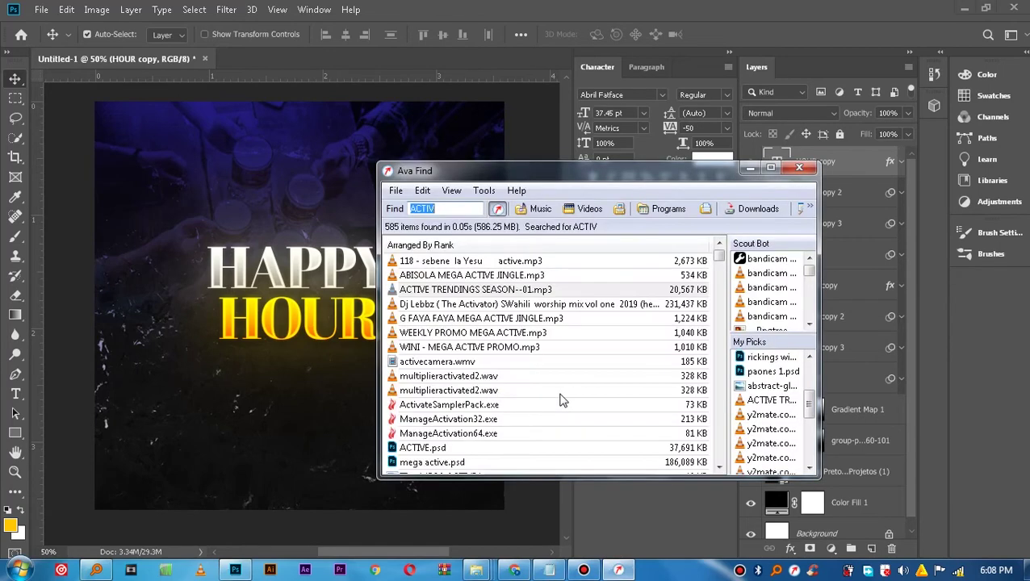
pyautogui.write('WOODL')
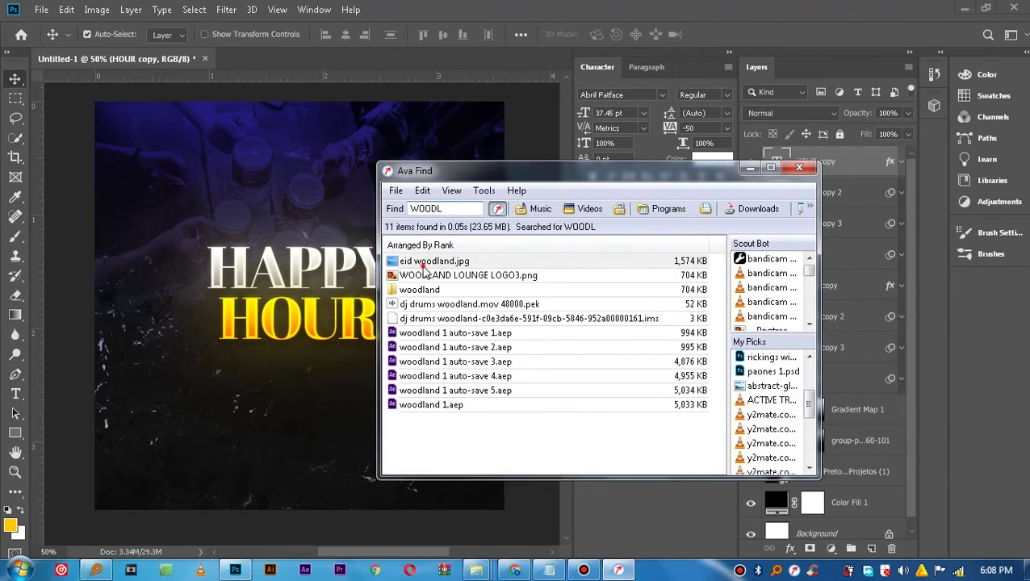
pyautogui.moveTo(424, 275); pyautogui.dragTo(300, 192)
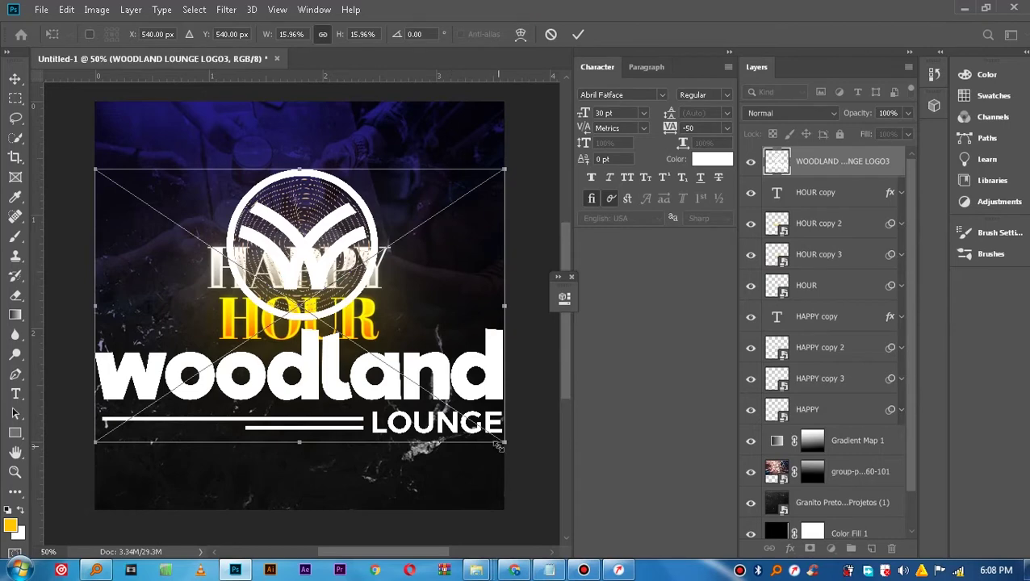
# Scale the logo to about 2.4% and move it to the top of the flyer.
pyautogui.moveTo(507, 443); pyautogui.dragTo(340, 311)
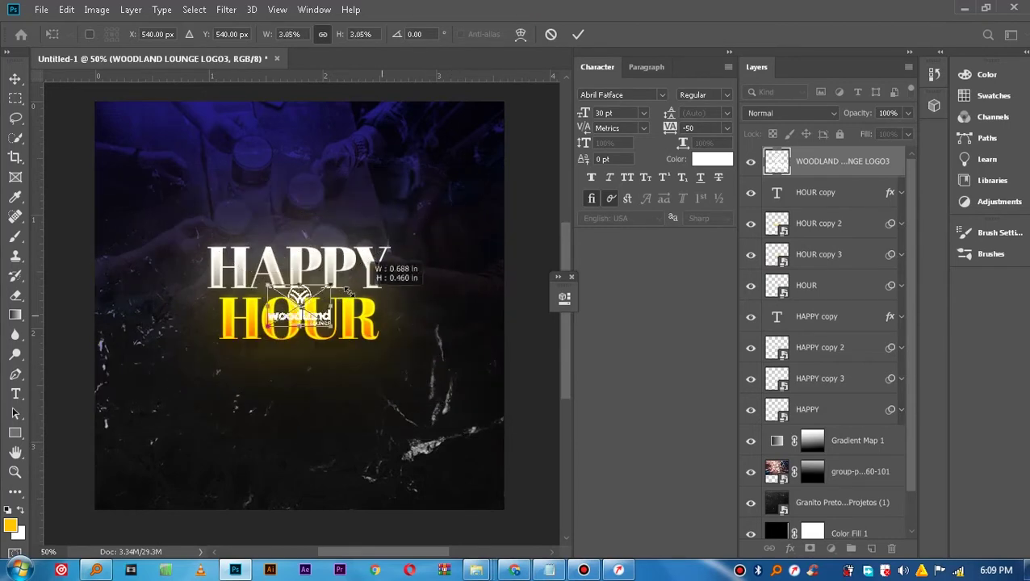
pyautogui.moveTo(309, 315); pyautogui.dragTo(306, 165)
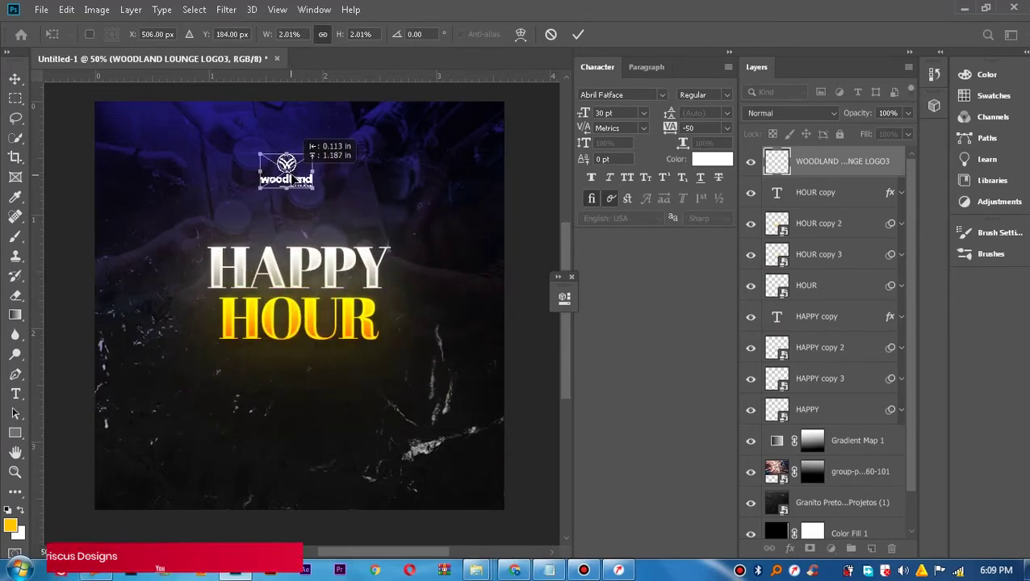
pyautogui.moveTo(327, 178); pyautogui.dragTo(336, 184)
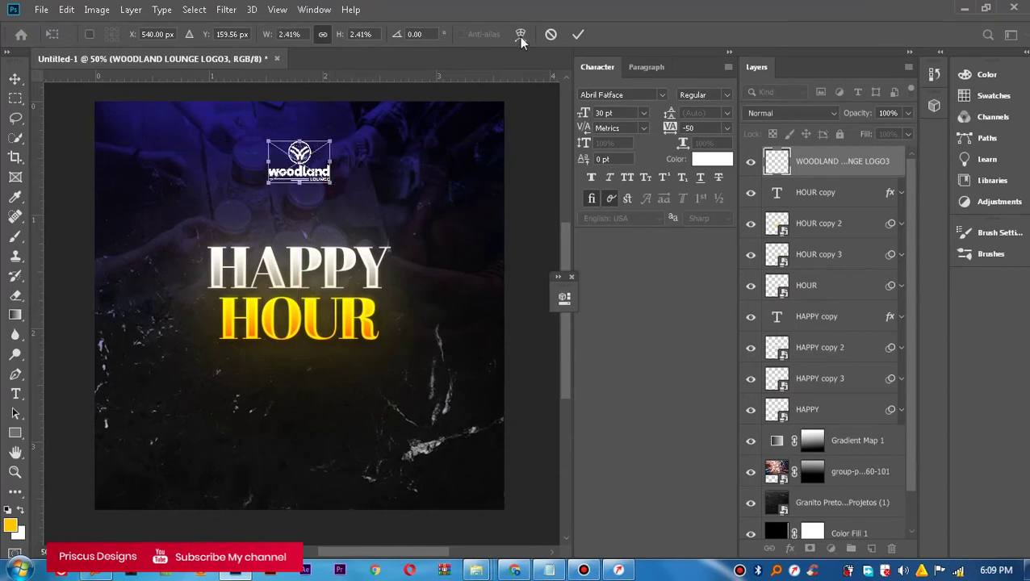
pyautogui.click(578, 33)
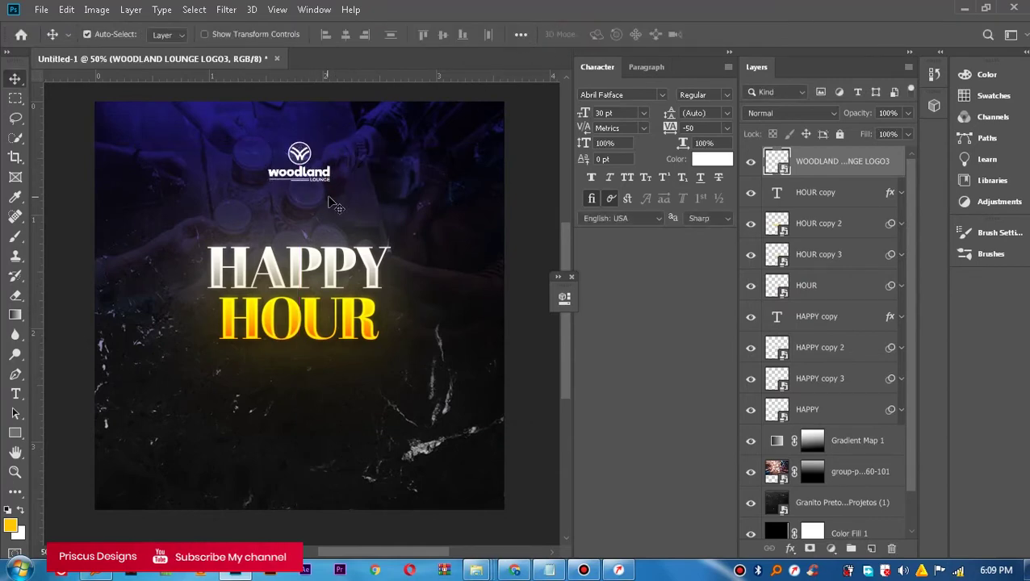
# Centre the logo above HAPPY HOUR and enlarge it slightly to about 2.7%.
pyautogui.moveTo(310, 184); pyautogui.dragTo(299, 184)
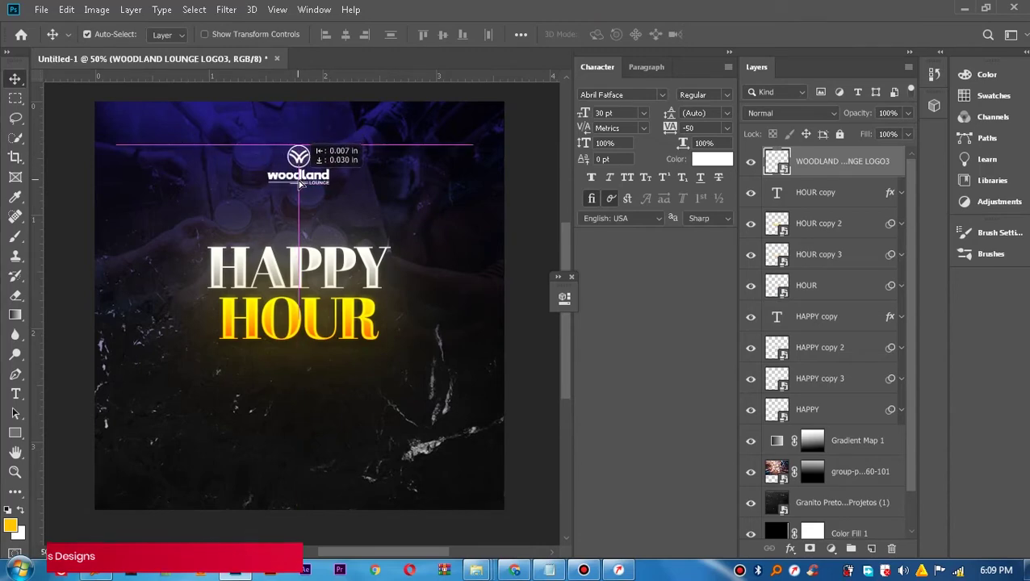
pyautogui.moveTo(299, 185); pyautogui.dragTo(295, 183)
pyautogui.hotkey('ctrl', 't')
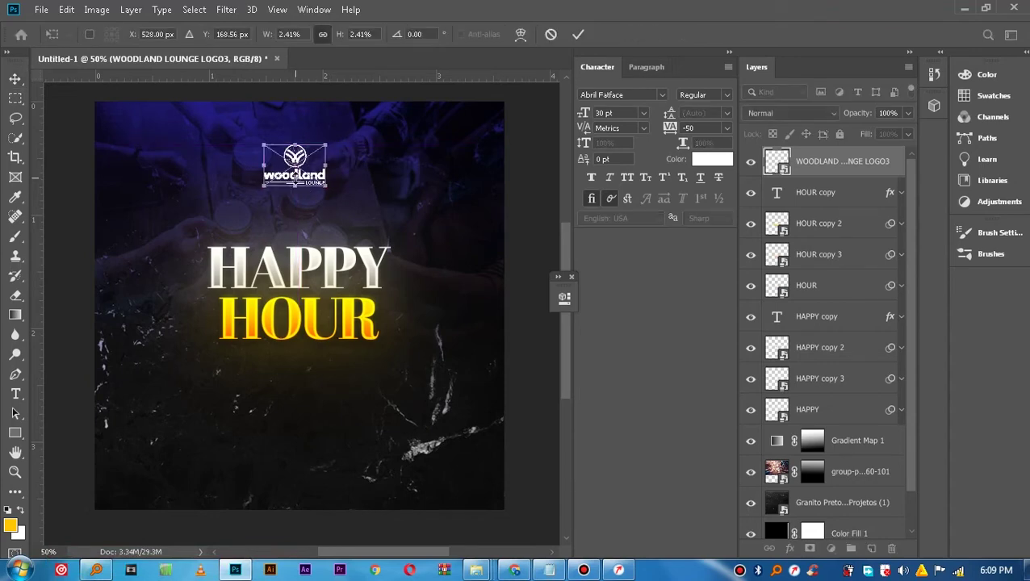
pyautogui.moveTo(324, 183); pyautogui.dragTo(331, 189)
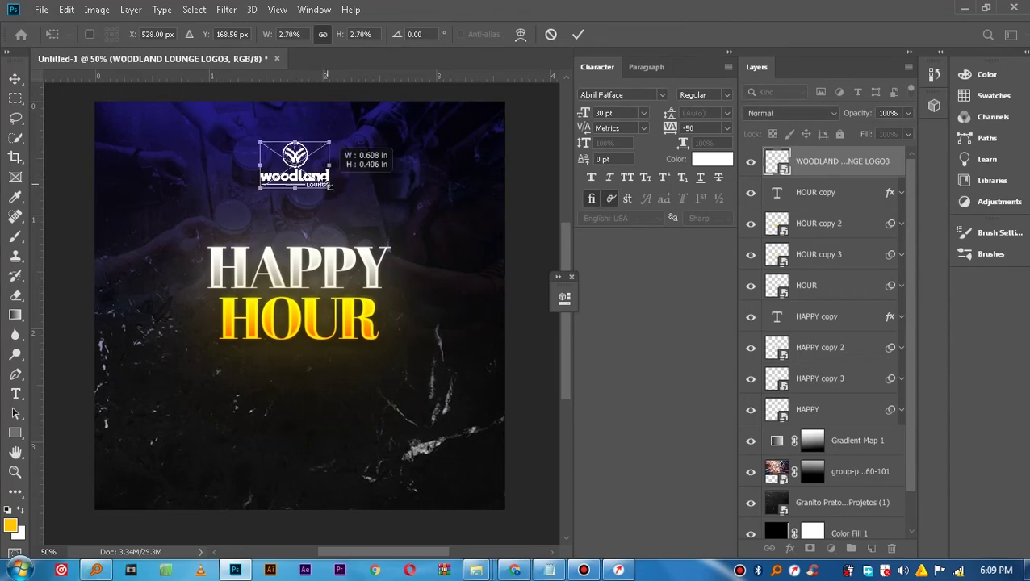
pyautogui.click(578, 34)
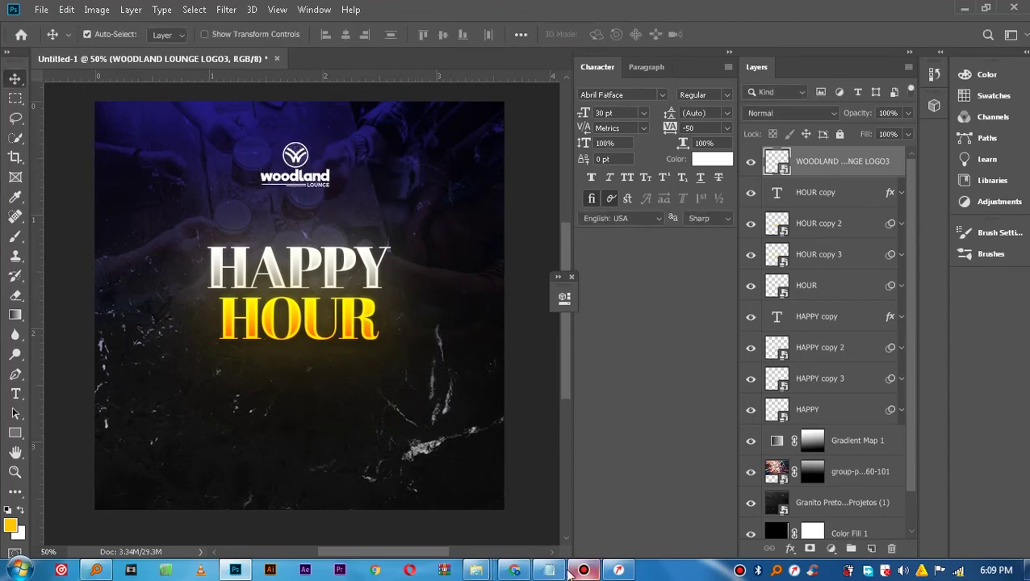
pyautogui.press('t')
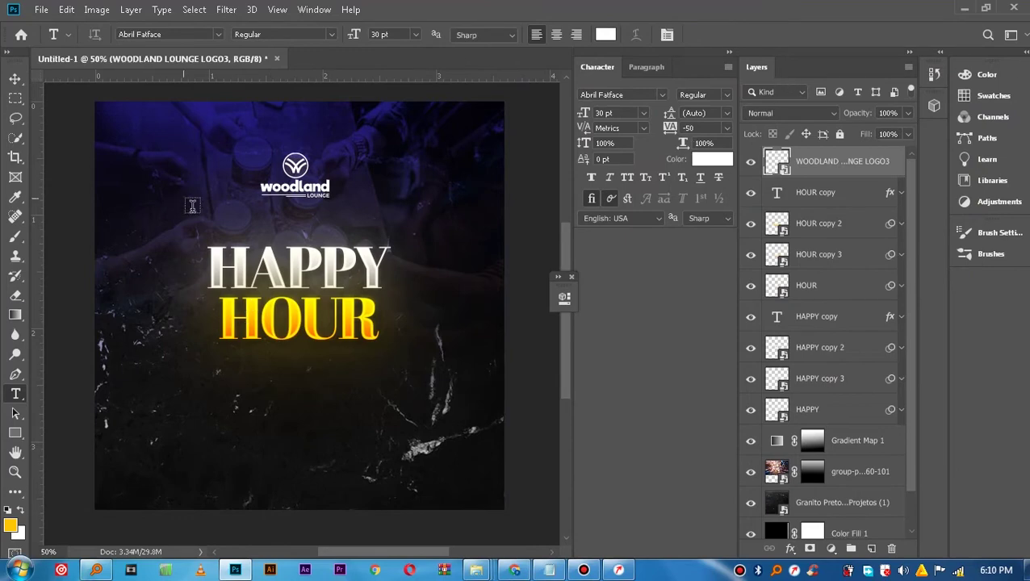
# Add white PRESENTS text in Montserrat 5 pt below the logo.
pyautogui.click(232, 224)
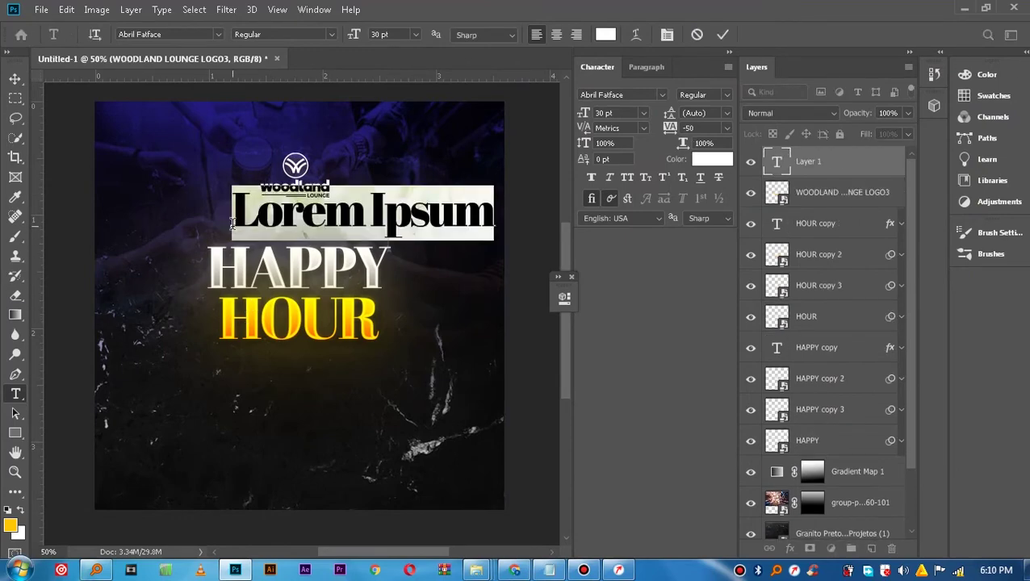
pyautogui.click(662, 95)
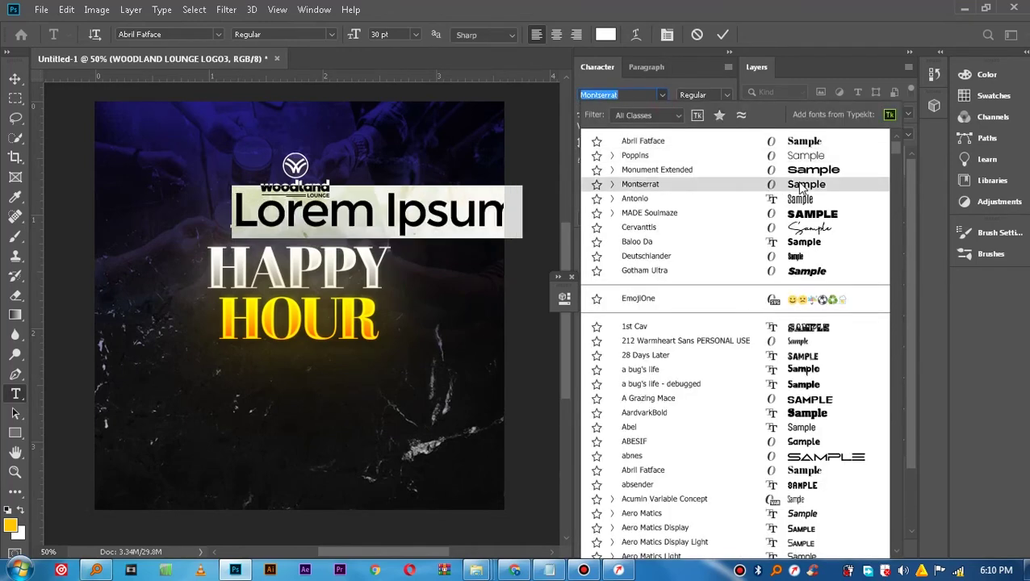
pyautogui.click(802, 185)
pyautogui.click(640, 115)
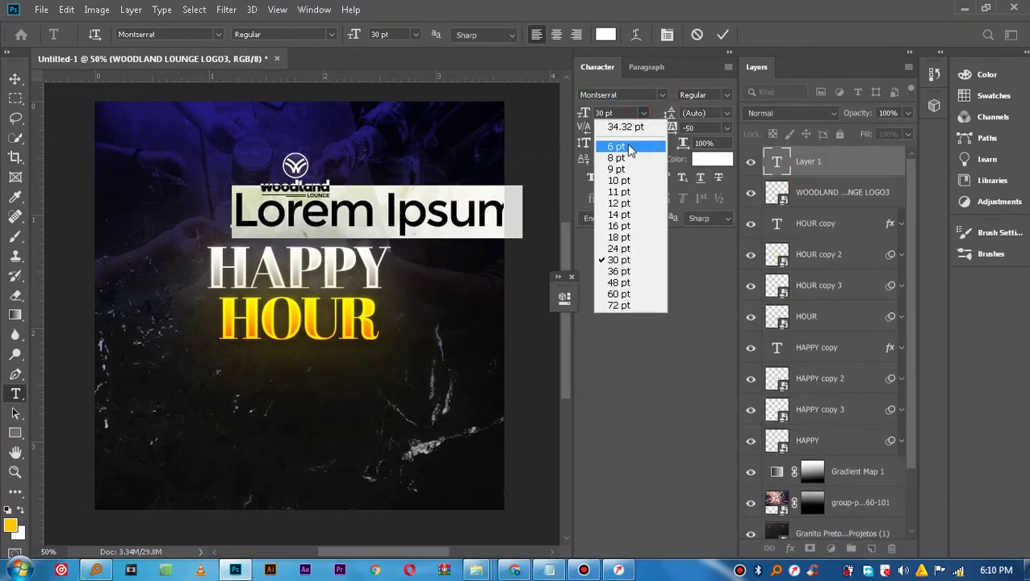
pyautogui.click(620, 143)
pyautogui.moveTo(587, 117); pyautogui.dragTo(575, 118)
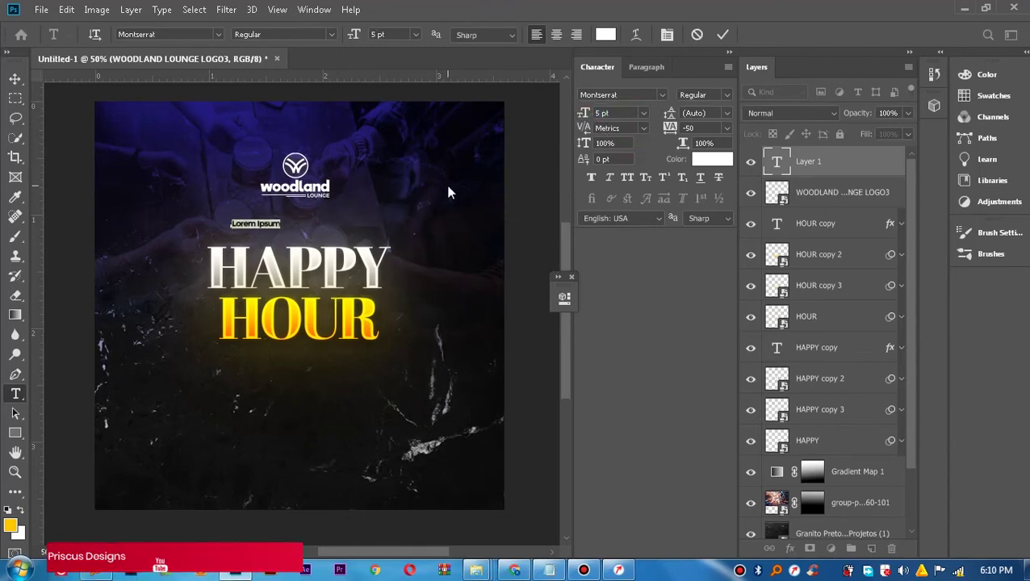
pyautogui.write('OR')
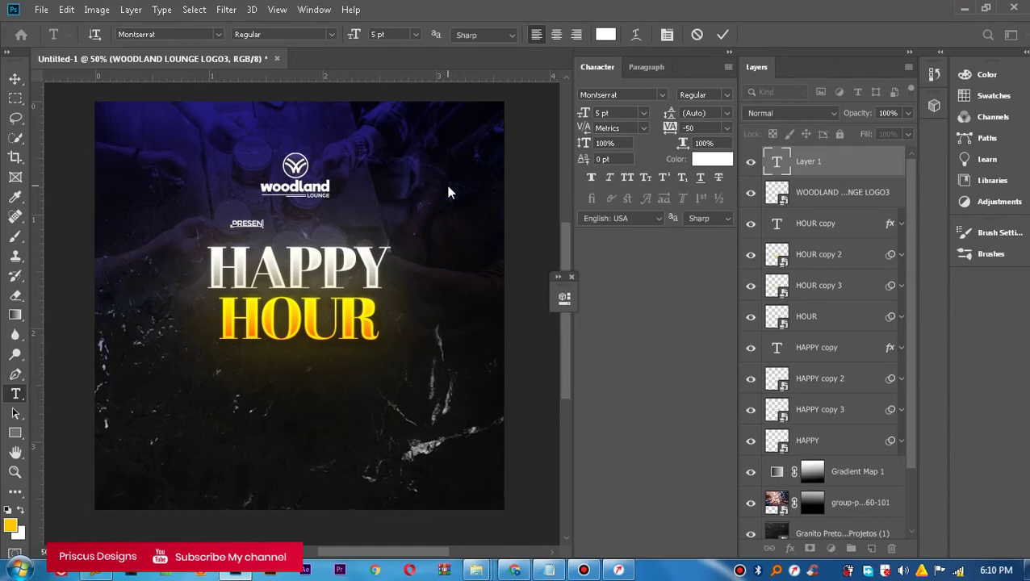
pyautogui.click(722, 35)
# Centre PRESENTS between the Woodland logo and HAPPY.
pyautogui.click(15, 78)
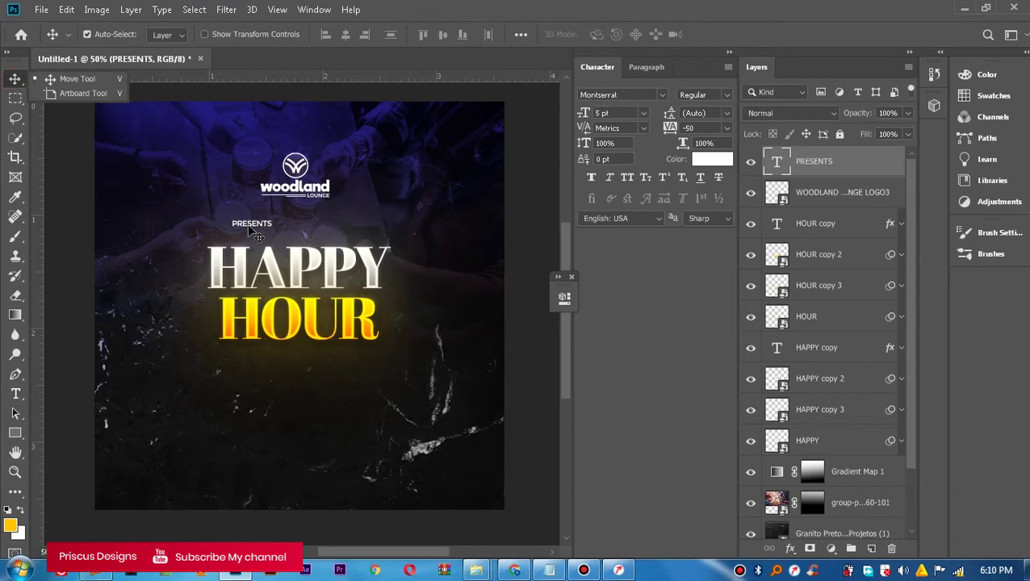
pyautogui.moveTo(247, 226); pyautogui.dragTo(294, 226)
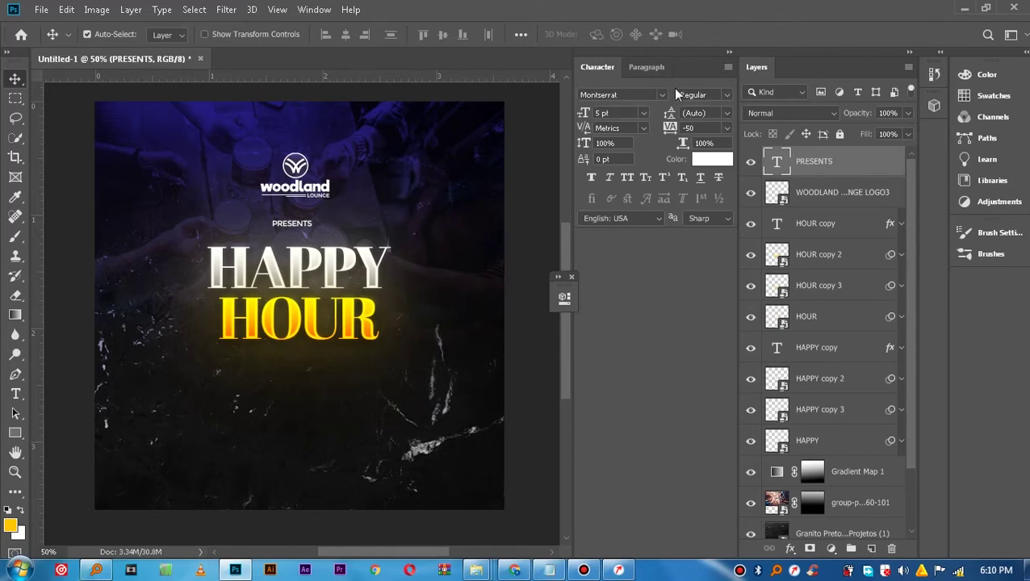
pyautogui.moveTo(290, 226); pyautogui.dragTo(296, 230)
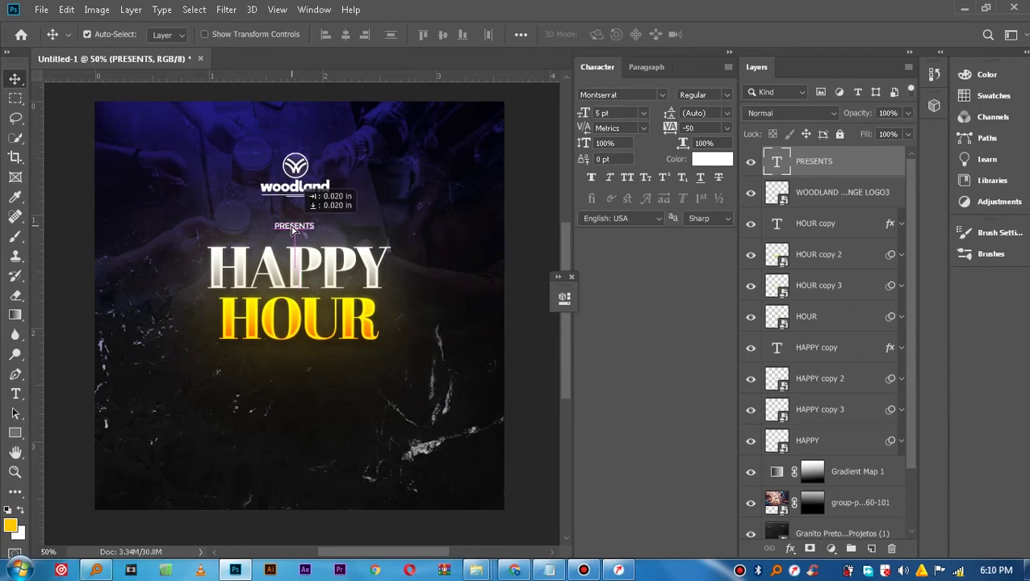
pyautogui.moveTo(296, 230); pyautogui.dragTo(294, 230)
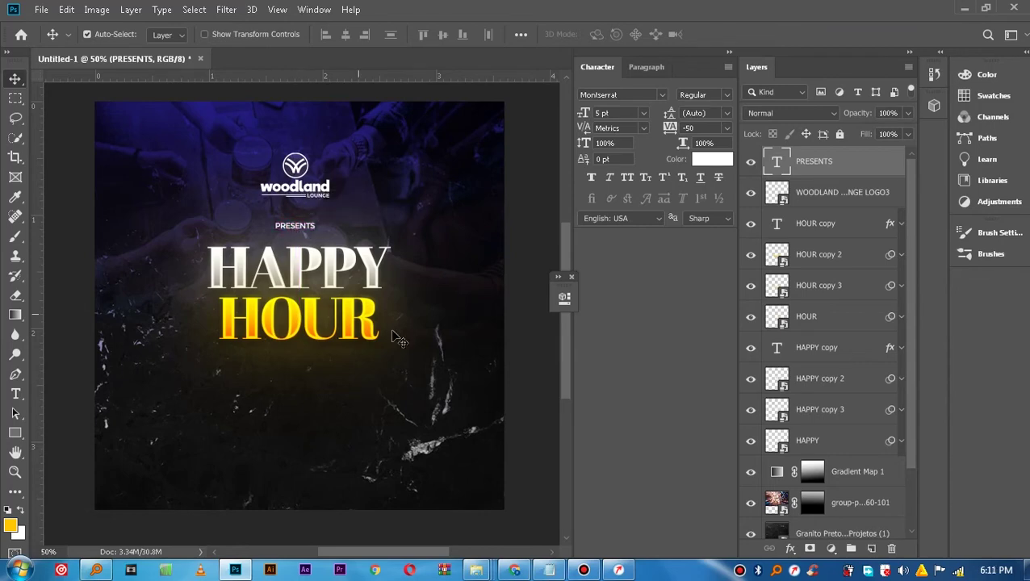
# Try Medium weight on PRESENTS, then revert it to Montserrat Regular.
pyautogui.moveTo(297, 230); pyautogui.dragTo(296, 230)
pyautogui.click(725, 97)
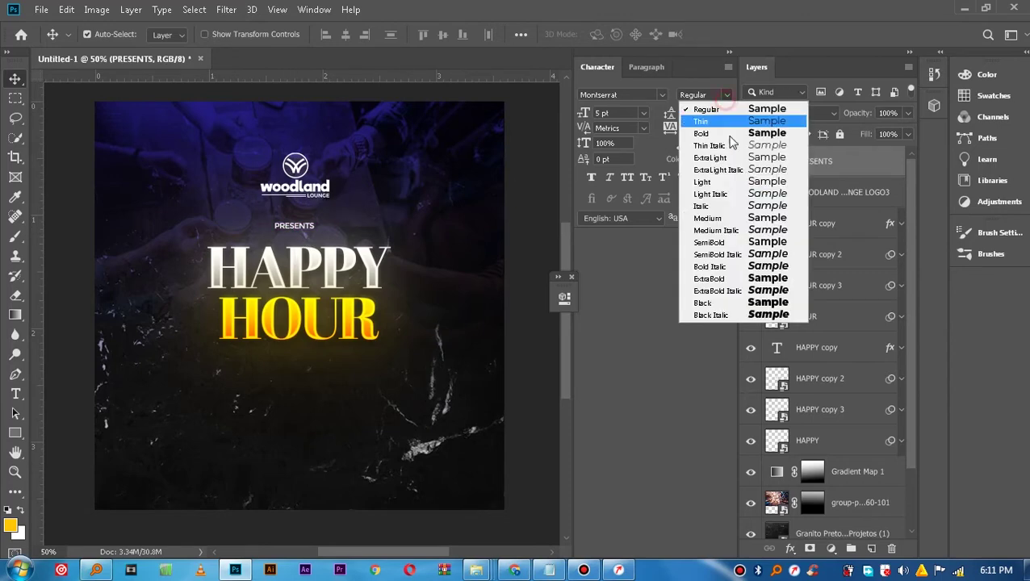
pyautogui.click(767, 218)
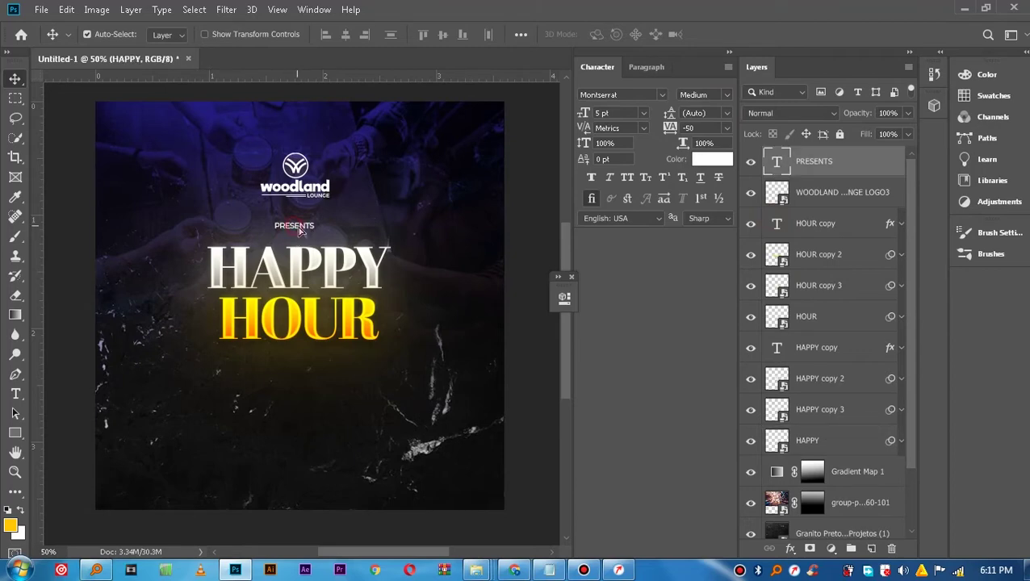
pyautogui.moveTo(304, 234); pyautogui.dragTo(310, 234)
pyautogui.click(726, 94)
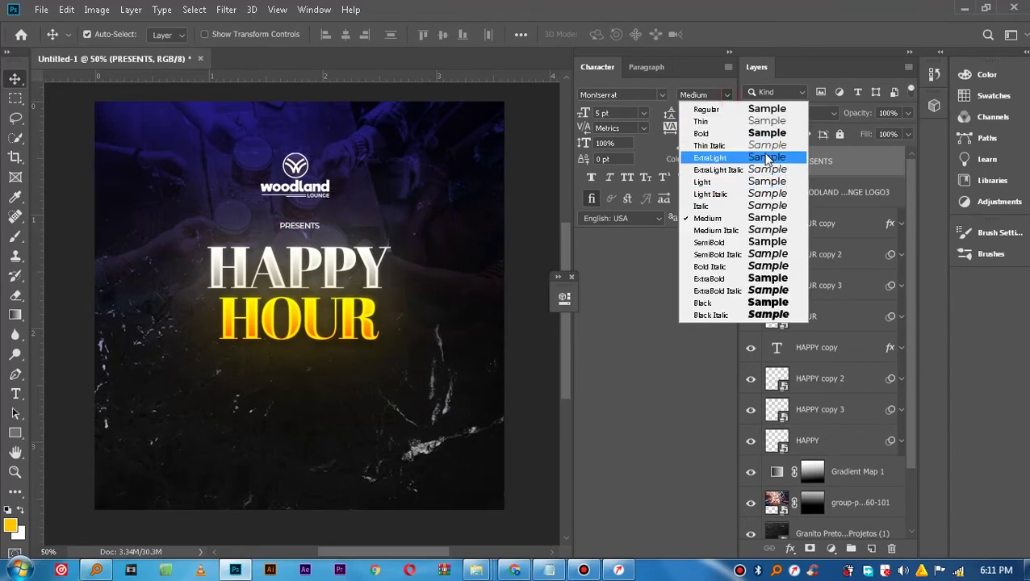
pyautogui.click(766, 109)
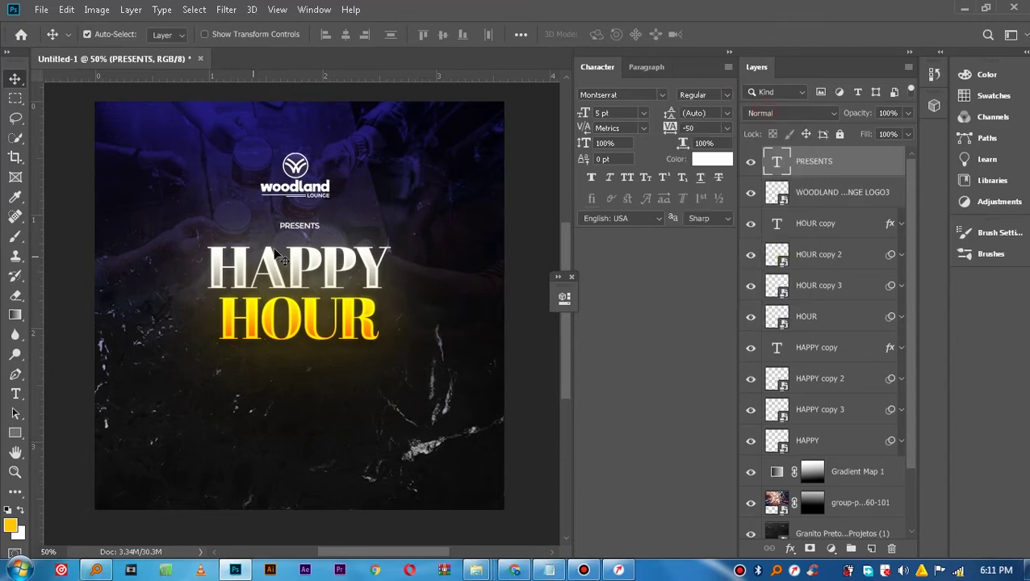
# Move Regular-weight PRESENTS just above HAPPY, then launch Illustrator and return to Photoshop.
pyautogui.moveTo(303, 227); pyautogui.dragTo(299, 230)
pyautogui.click(703, 94)
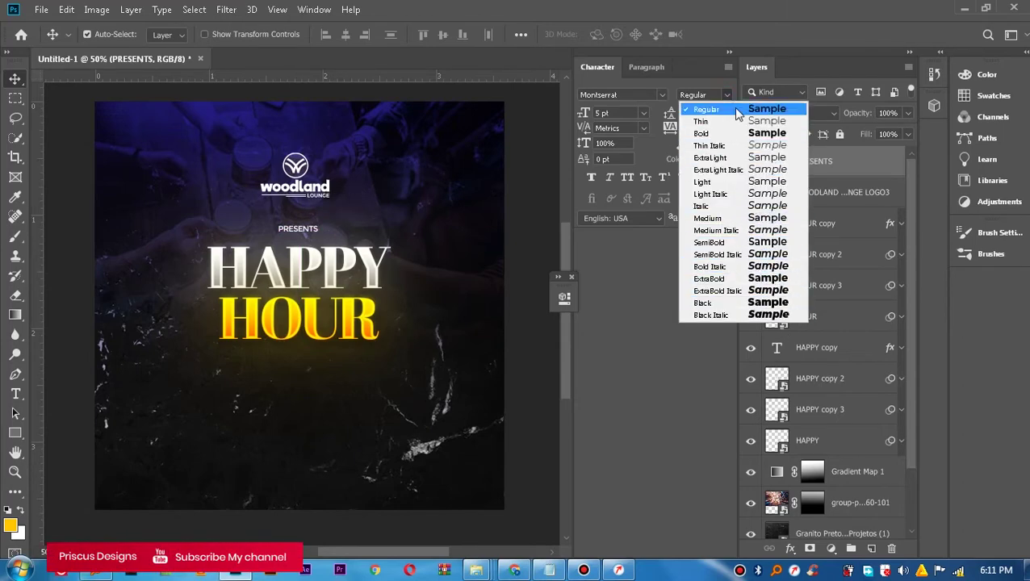
pyautogui.click(731, 109)
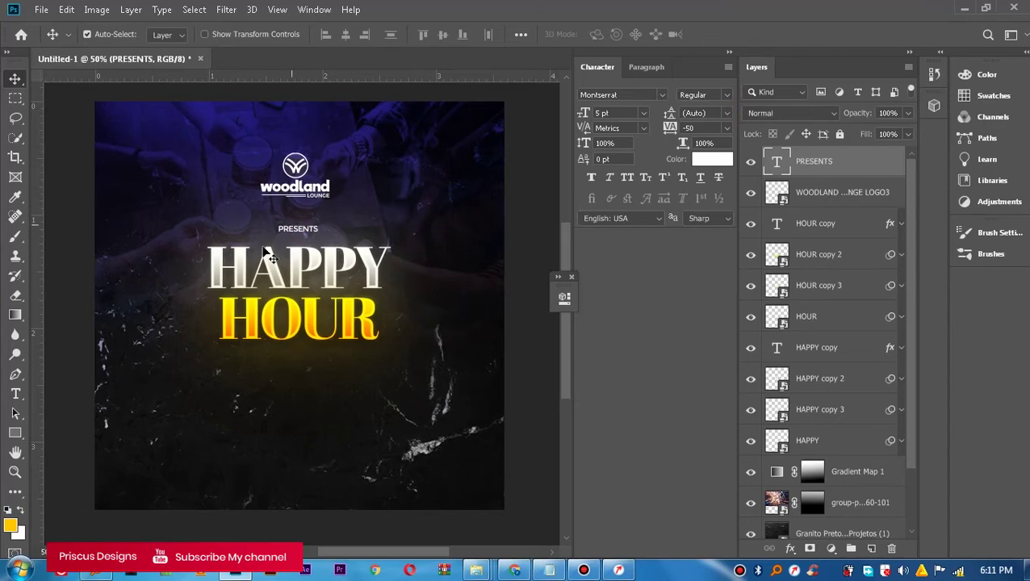
pyautogui.click(270, 570)
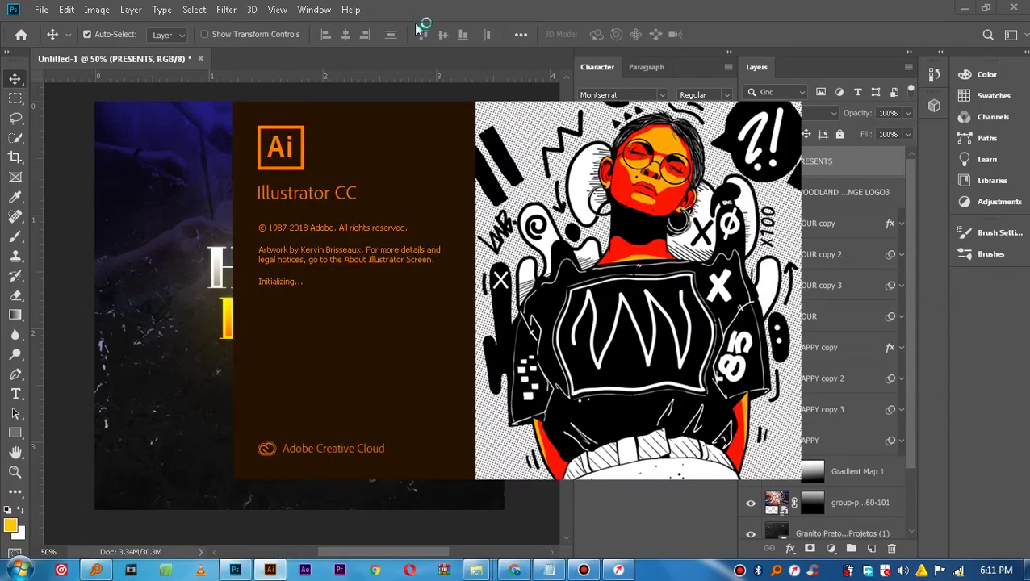
pyautogui.click(414, 32)
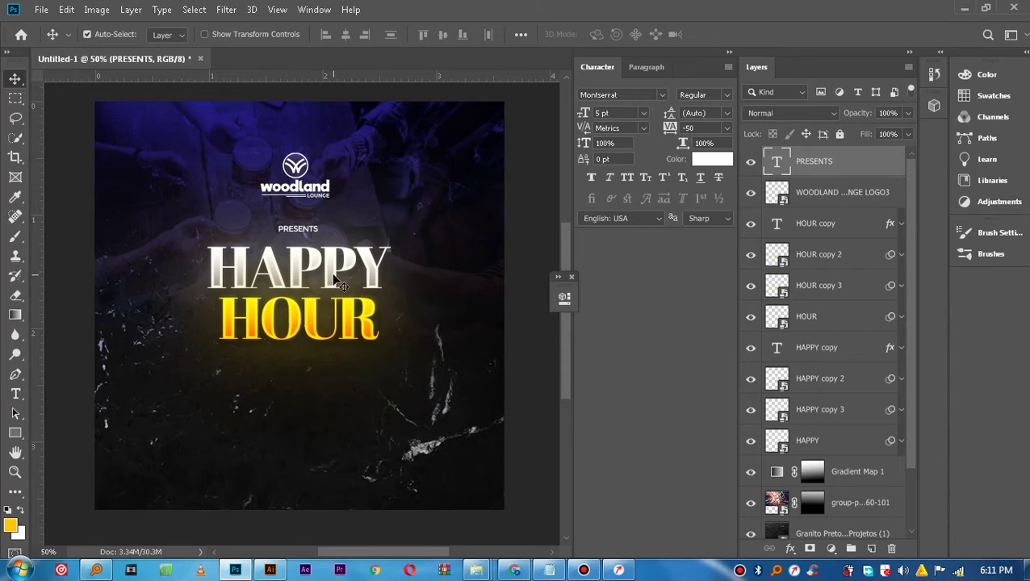
# Centre the PRESENTS text and woodland logo with smart guides, then select the HOUR copy layer.
pyautogui.moveTo(299, 233); pyautogui.dragTo(301, 236)
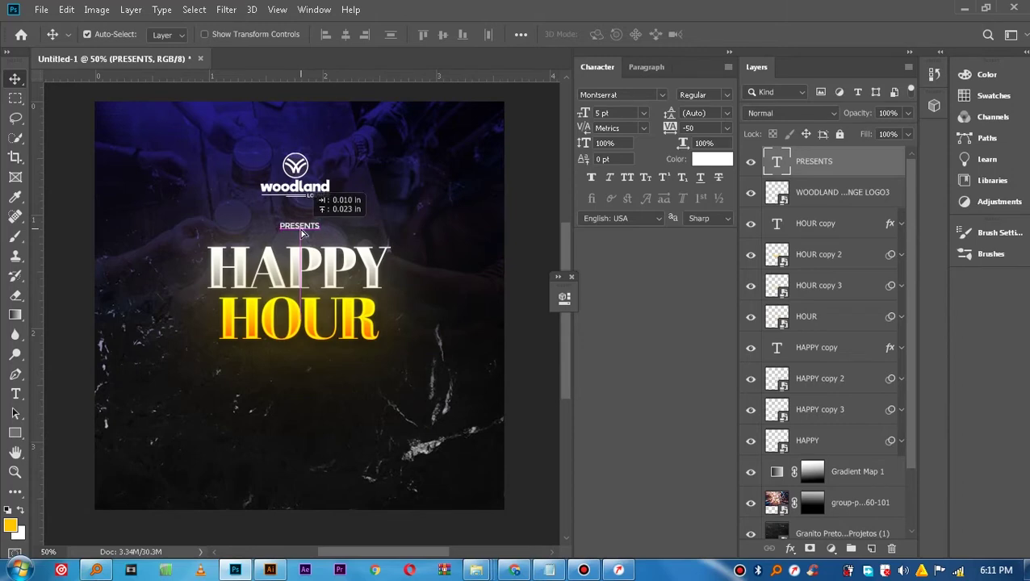
pyautogui.moveTo(300, 235); pyautogui.dragTo(299, 233)
pyautogui.click(299, 187)
pyautogui.moveTo(300, 186); pyautogui.dragTo(303, 194)
pyautogui.click(301, 233)
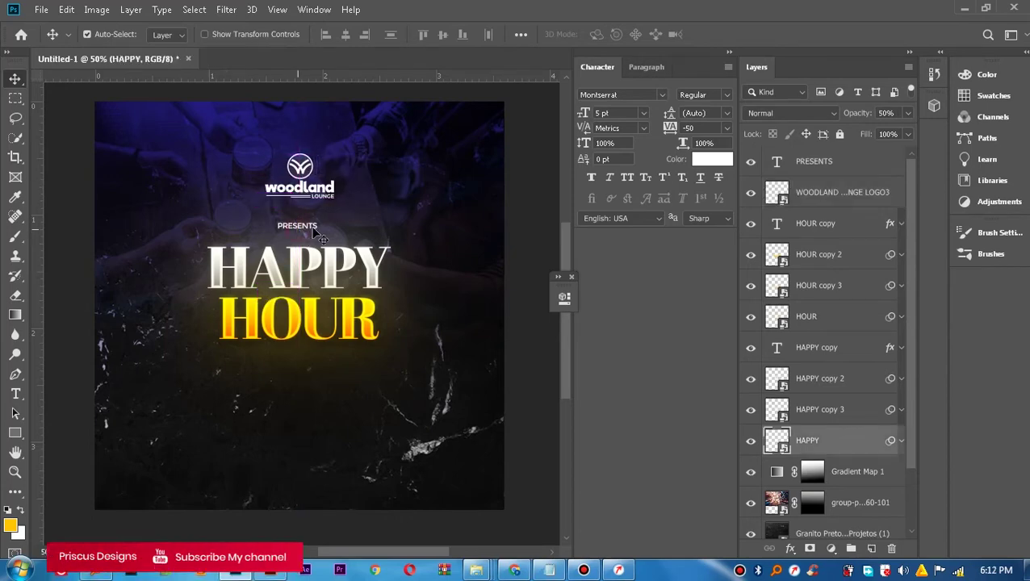
pyautogui.click(296, 333)
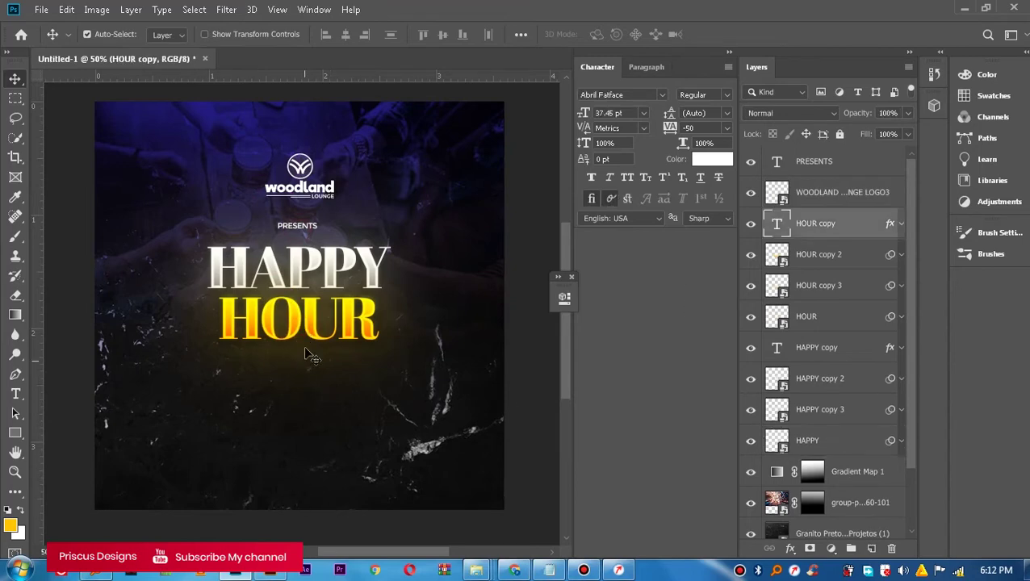
pyautogui.click(273, 572)
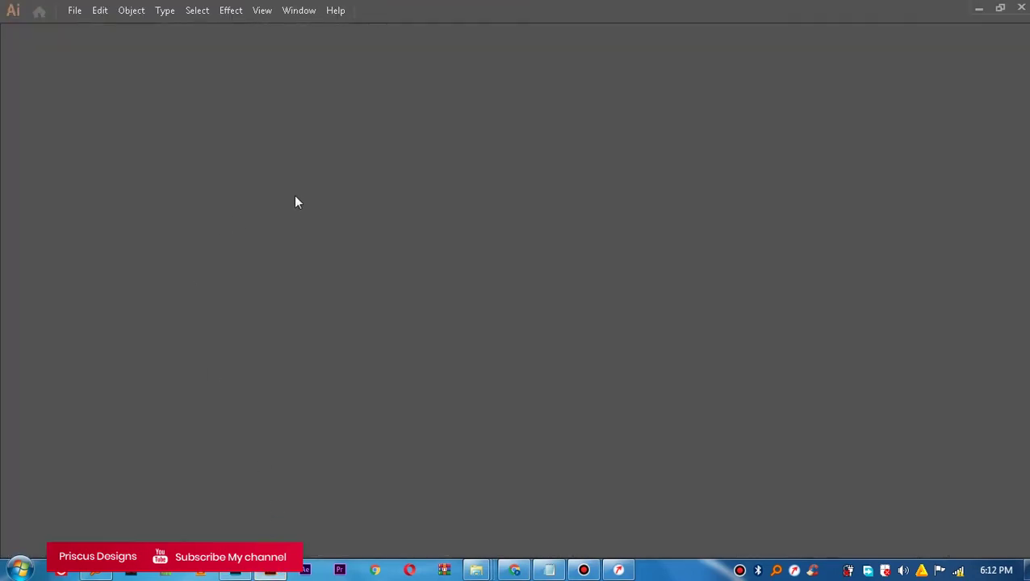
# Create a new 1800 × 1800 px RGB Illustrator document from the custom preset.
pyautogui.click(74, 11)
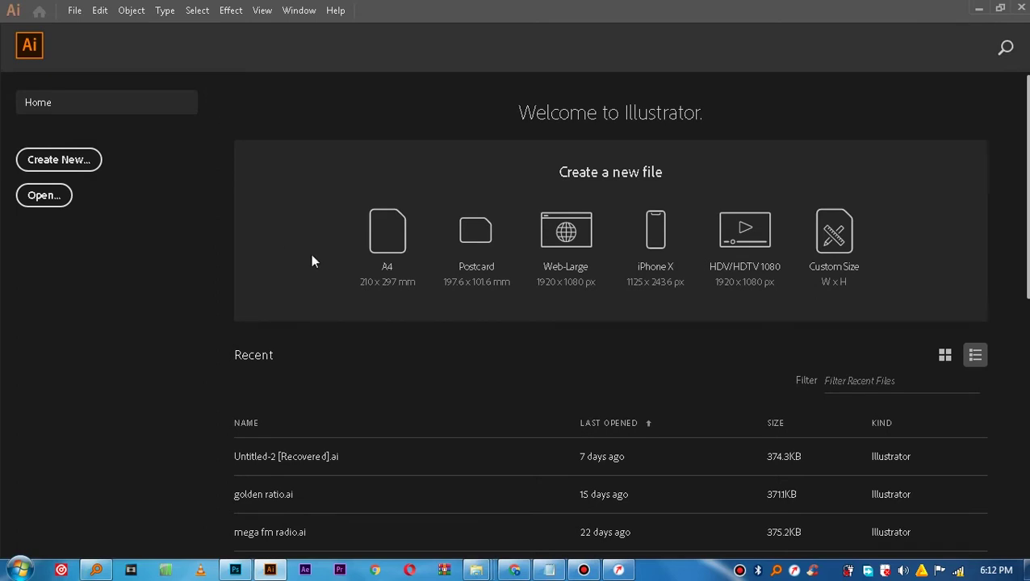
pyautogui.click(84, 163)
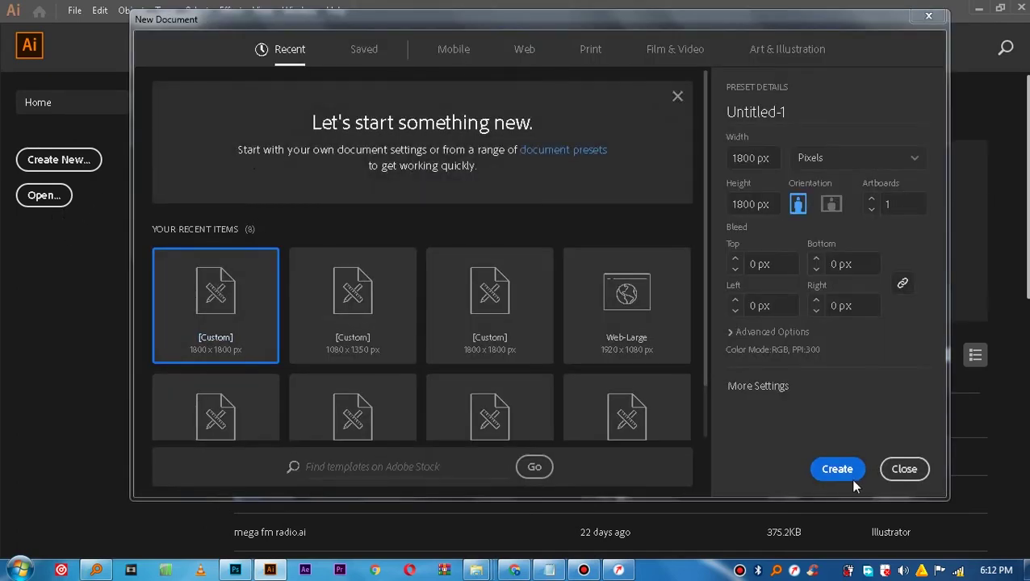
pyautogui.click(848, 475)
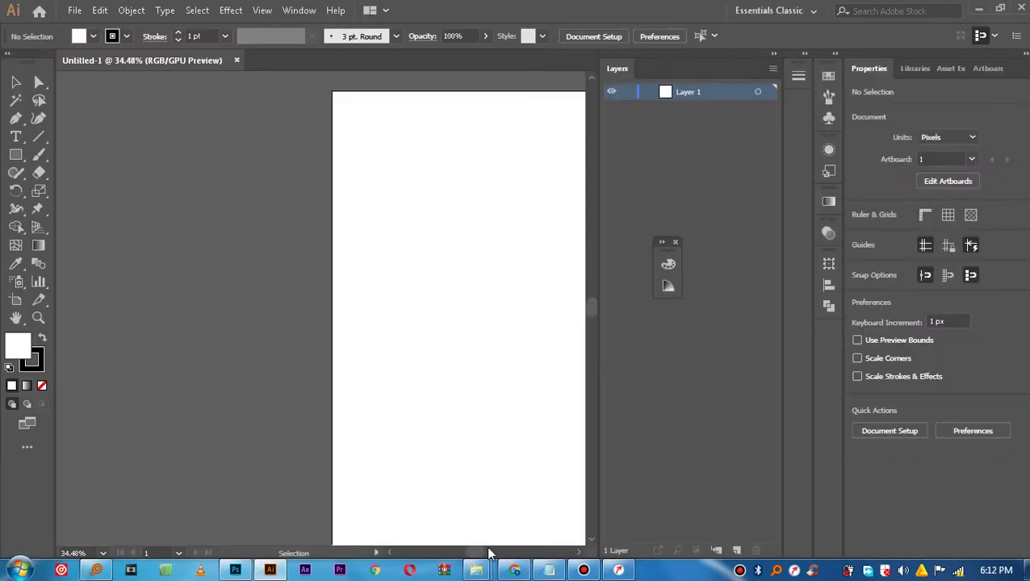
# Draw a straight horizontal line with the Pen tool and select it.
pyautogui.moveTo(488, 553); pyautogui.dragTo(487, 562)
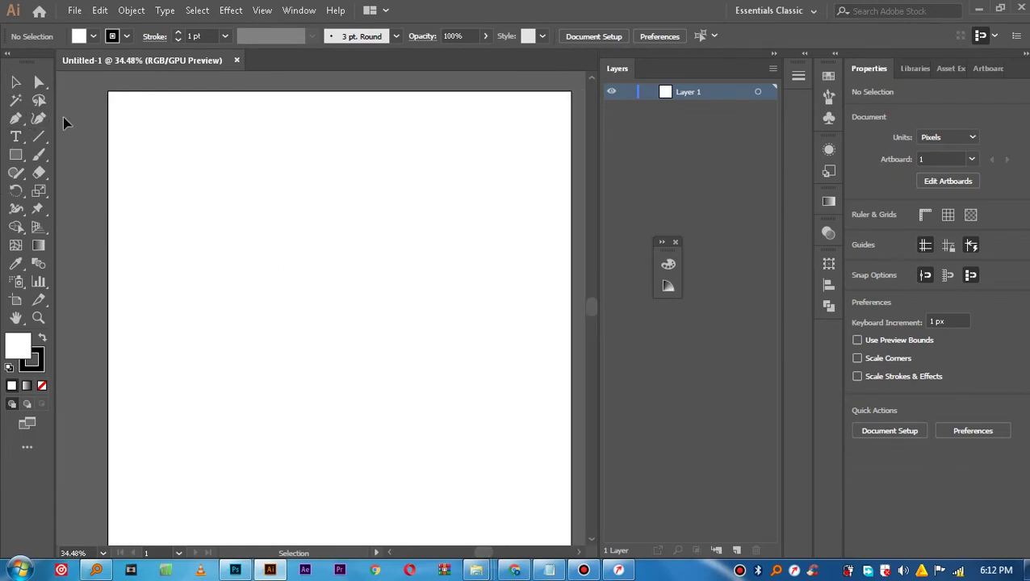
pyautogui.click(16, 119)
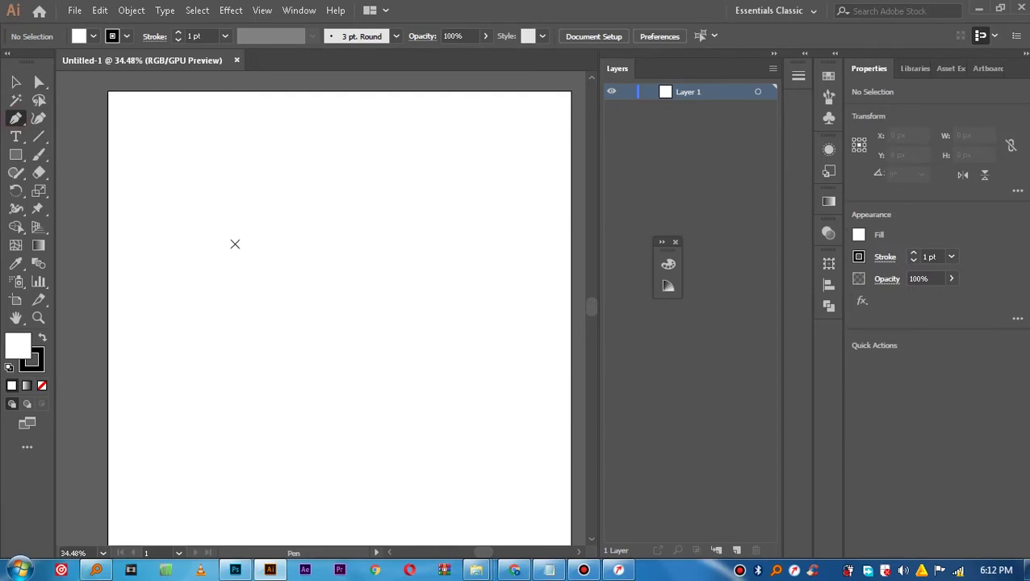
pyautogui.click(229, 246)
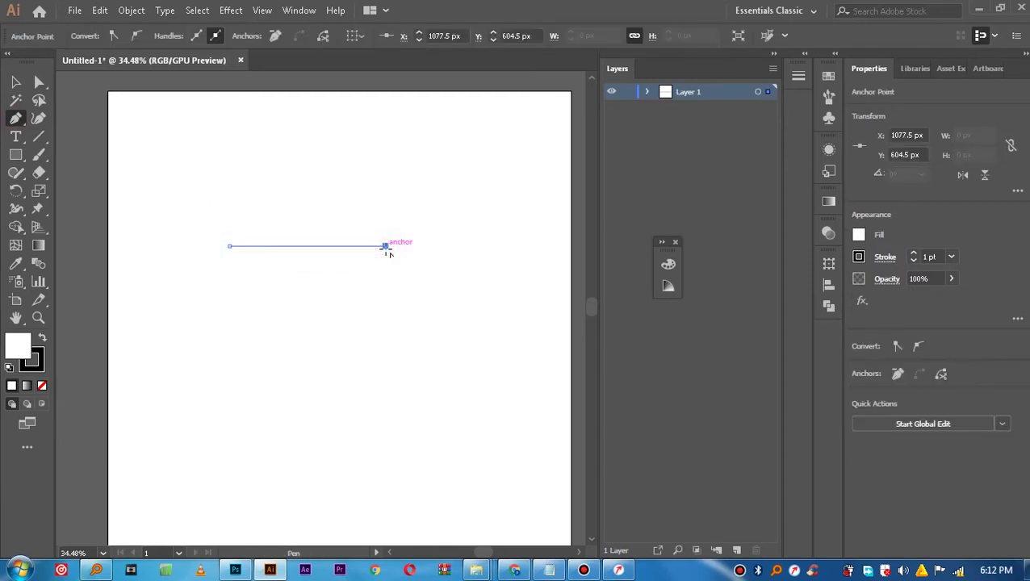
pyautogui.press('v')
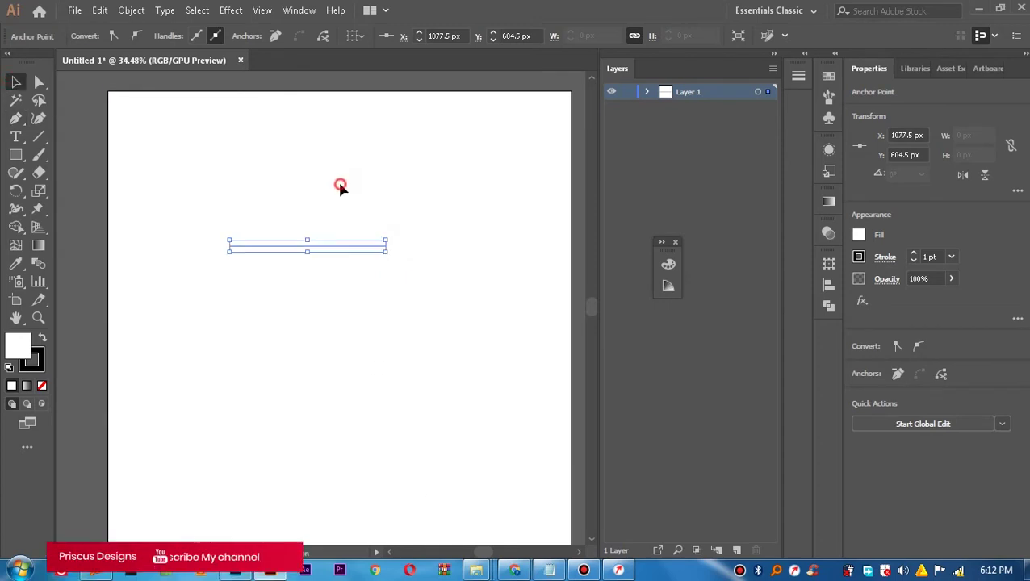
pyautogui.click(340, 188)
pyautogui.moveTo(195, 179); pyautogui.dragTo(398, 280)
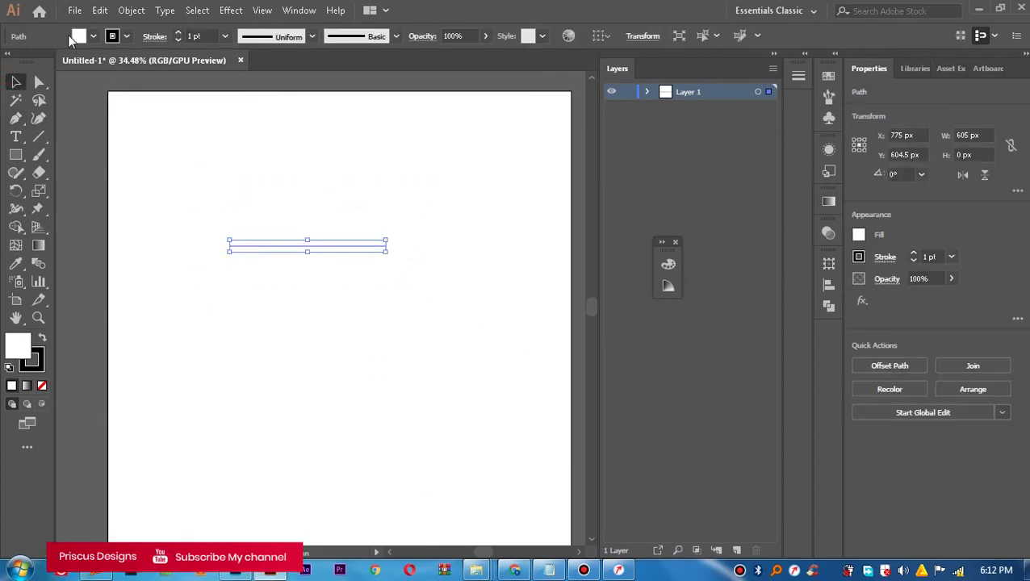
# Give the line no fill and a 10 pt stroke.
pyautogui.click(74, 37)
pyautogui.click(10, 61)
pyautogui.click(87, 41)
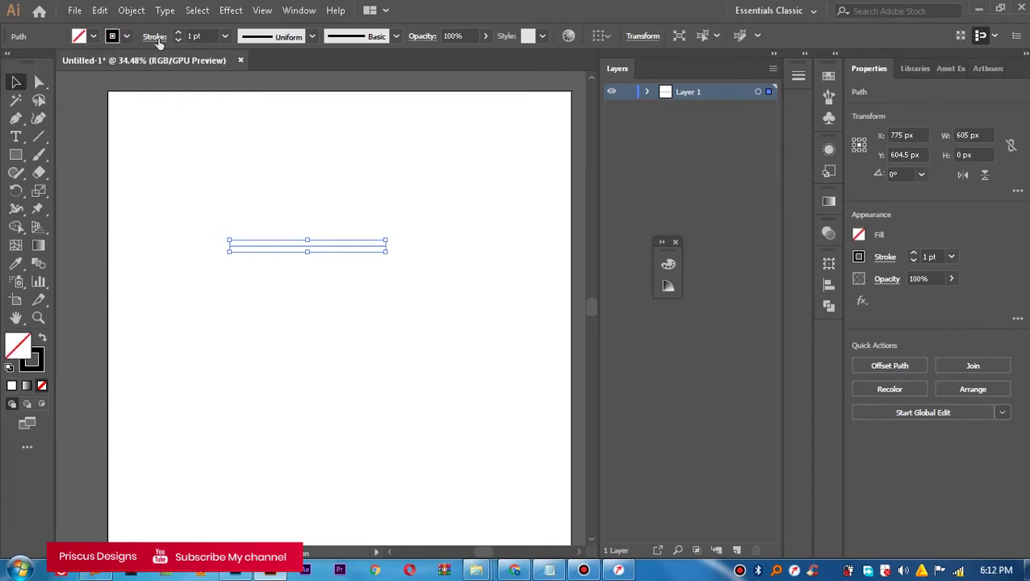
pyautogui.click(179, 33)
pyautogui.click(179, 33)
pyautogui.click(179, 33)
pyautogui.click(179, 33)
pyautogui.click(179, 33)
pyautogui.click(179, 33)
pyautogui.click(179, 34)
pyautogui.click(179, 33)
pyautogui.click(179, 33)
pyautogui.click(290, 105)
# Apply a tapered variable width profile to the line.
pyautogui.moveTo(228, 195); pyautogui.dragTo(481, 314)
pyautogui.click(311, 37)
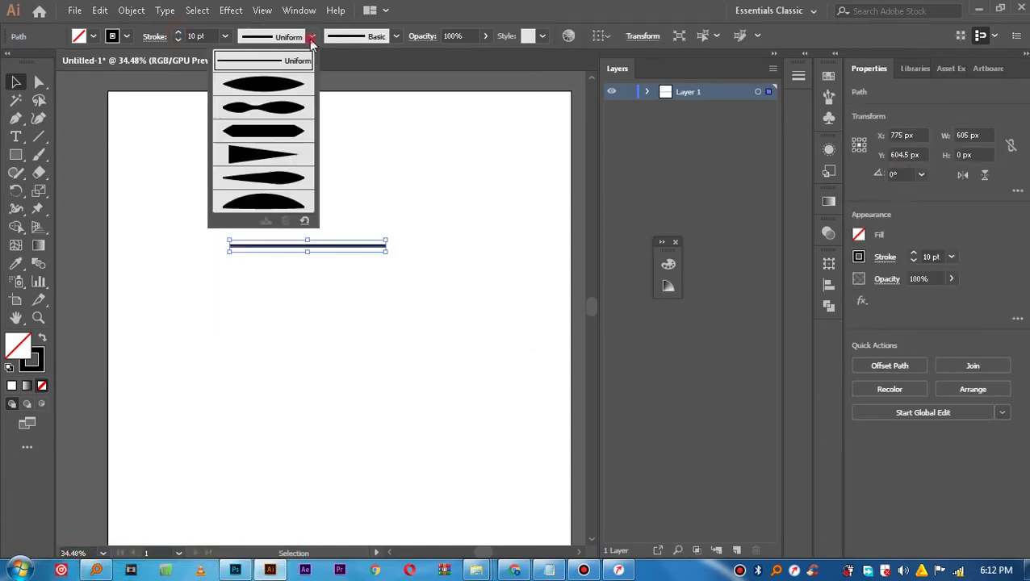
pyautogui.click(266, 87)
pyautogui.click(459, 210)
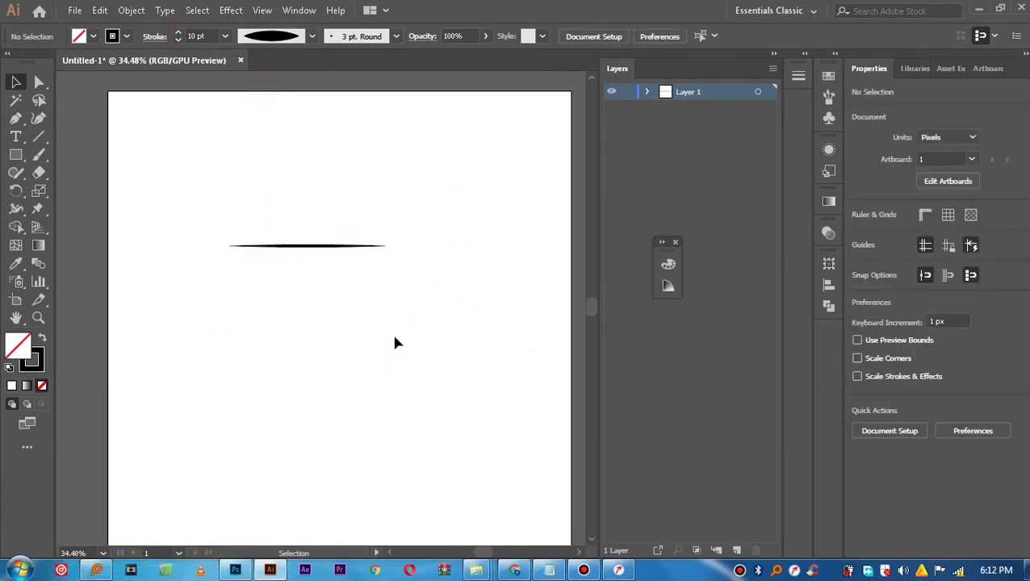
# Drag the tapered line from Illustrator into the Photoshop flyer.
pyautogui.moveTo(306, 245); pyautogui.dragTo(237, 572)
pyautogui.moveTo(238, 572)
pyautogui.mouseDown()
pyautogui.moveTo(306, 386)
pyautogui.moveTo(309, 413)
pyautogui.mouseUp()
pyautogui.click(236, 571)
pyautogui.click(259, 572)
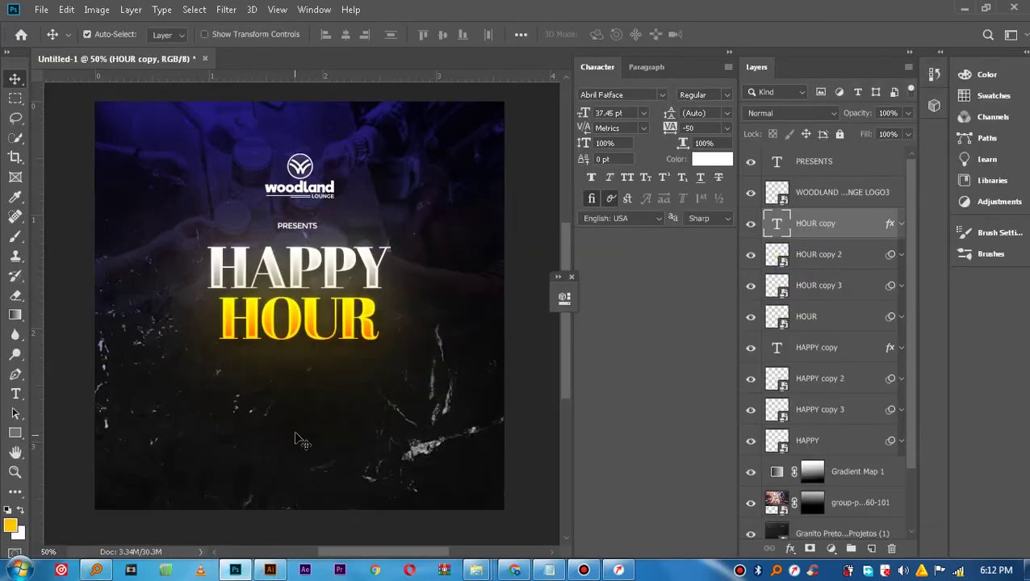
# Shorten the placed line with Free Transform and make it white with a Color Overlay.
pyautogui.moveTo(507, 305); pyautogui.dragTo(215, 319)
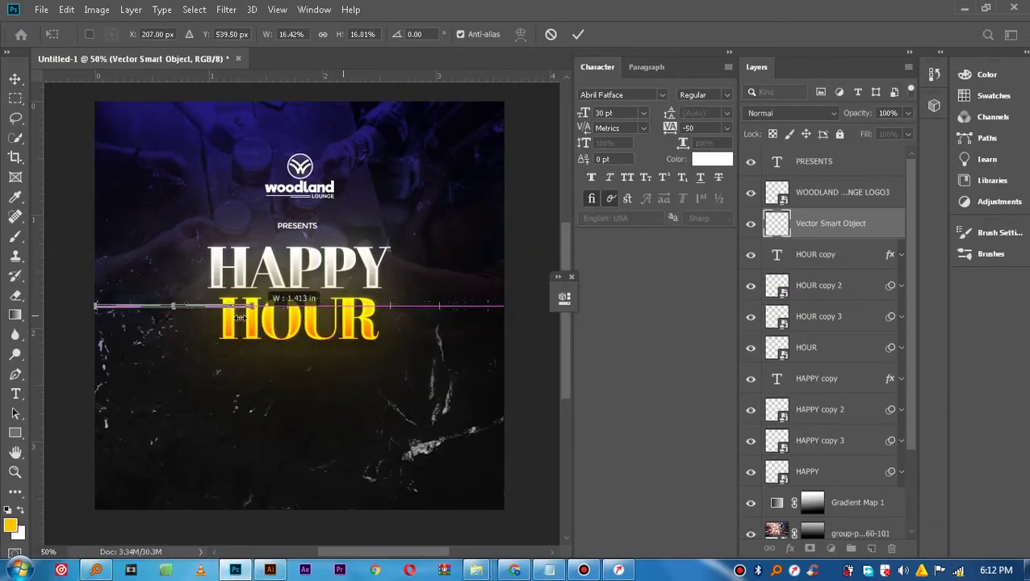
pyautogui.click(578, 34)
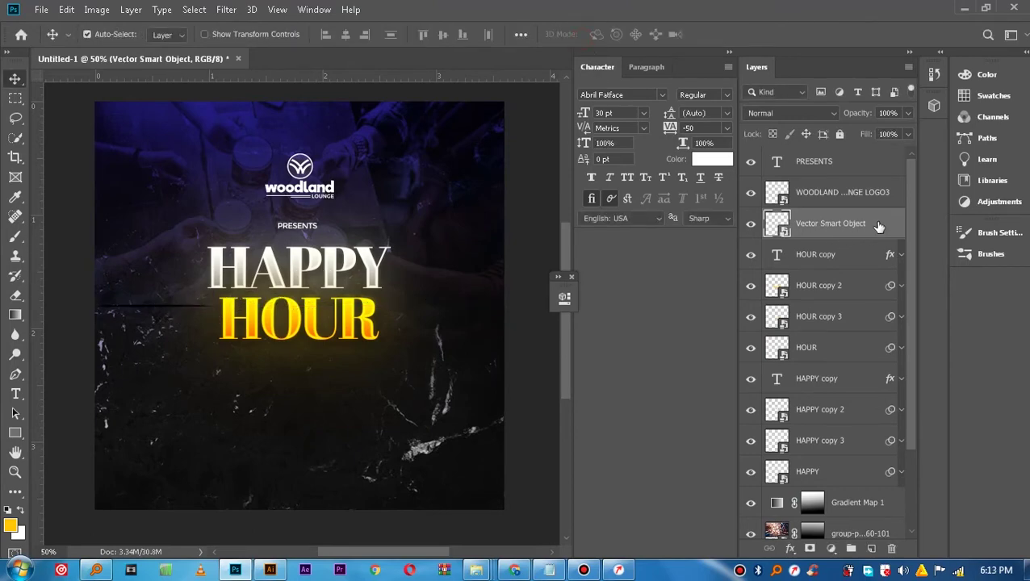
pyautogui.rightClick(878, 227)
pyautogui.click(727, 22)
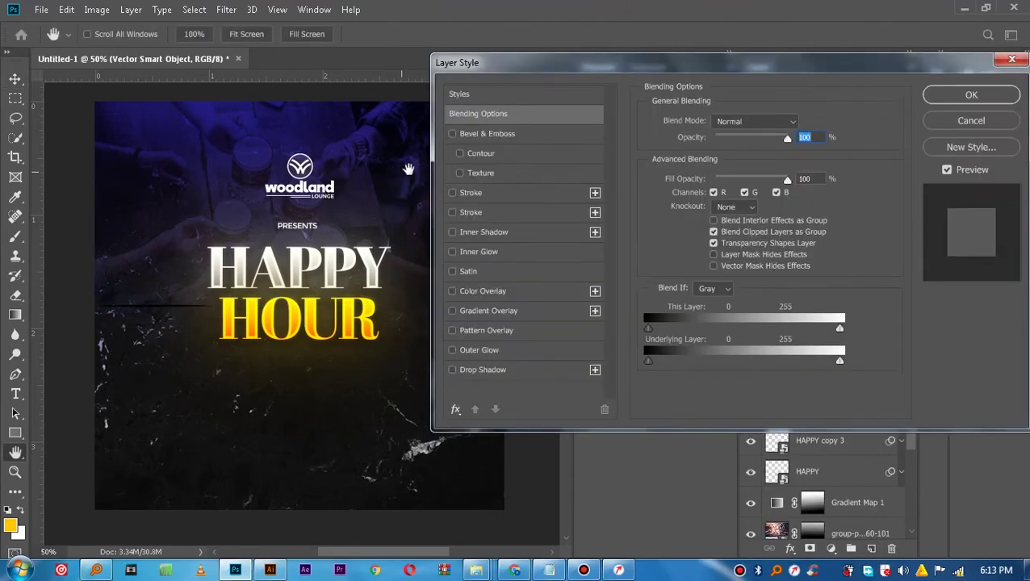
pyautogui.moveTo(476, 74); pyautogui.dragTo(503, 62)
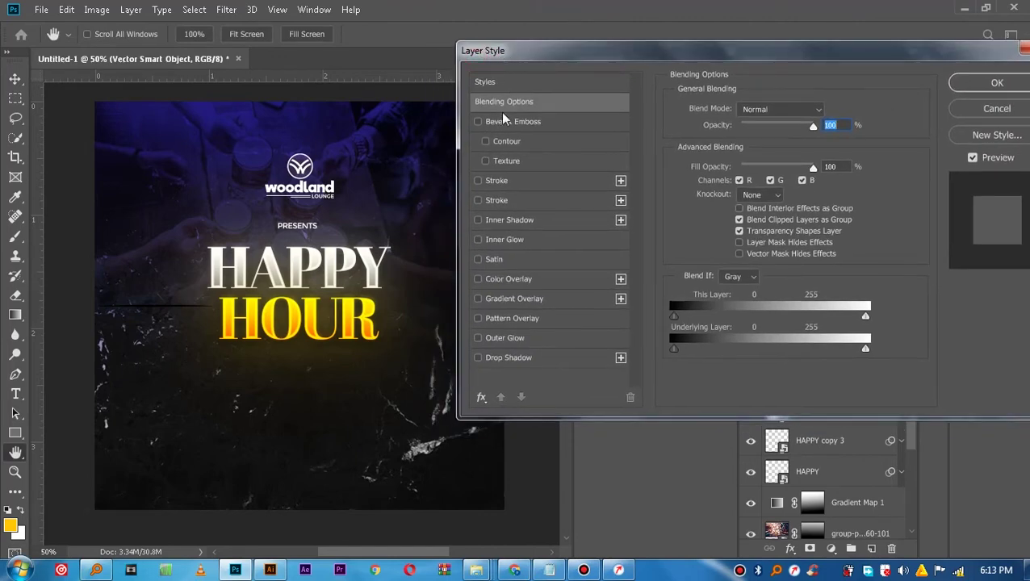
pyautogui.click(508, 280)
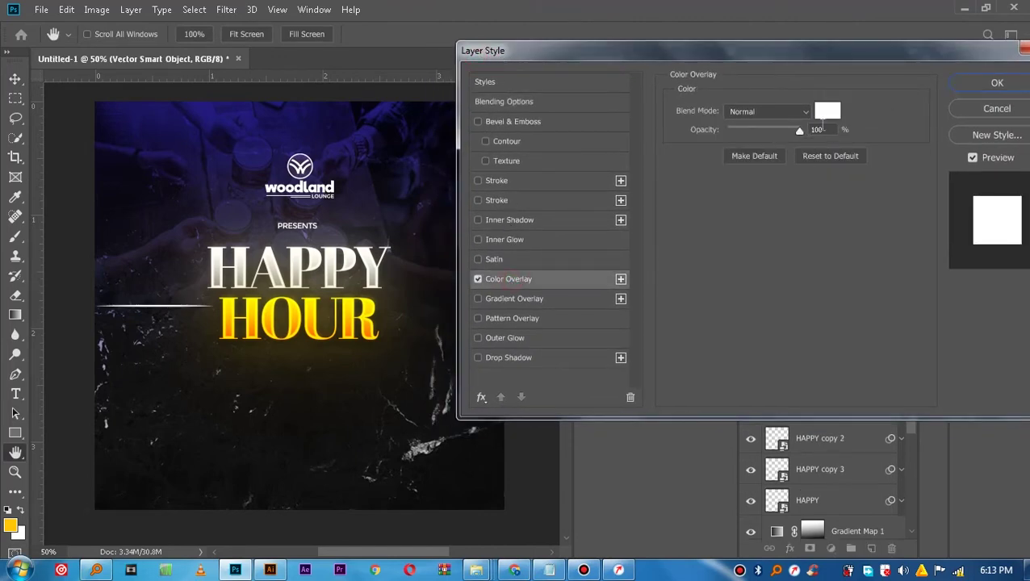
pyautogui.click(763, 113)
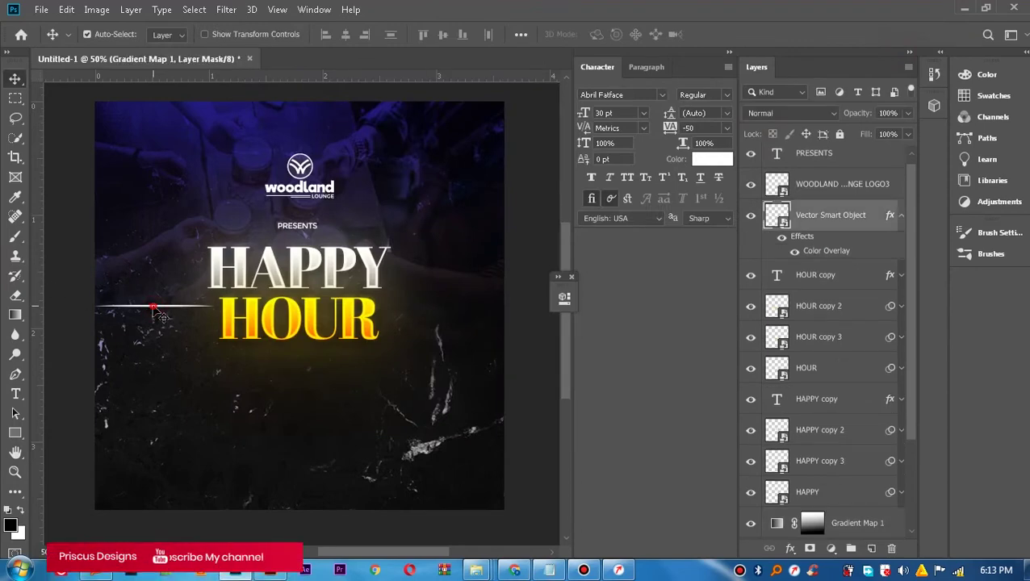
# Centre the white line under HOUR and shorten it further with Free Transform.
pyautogui.moveTo(157, 311); pyautogui.dragTo(297, 356)
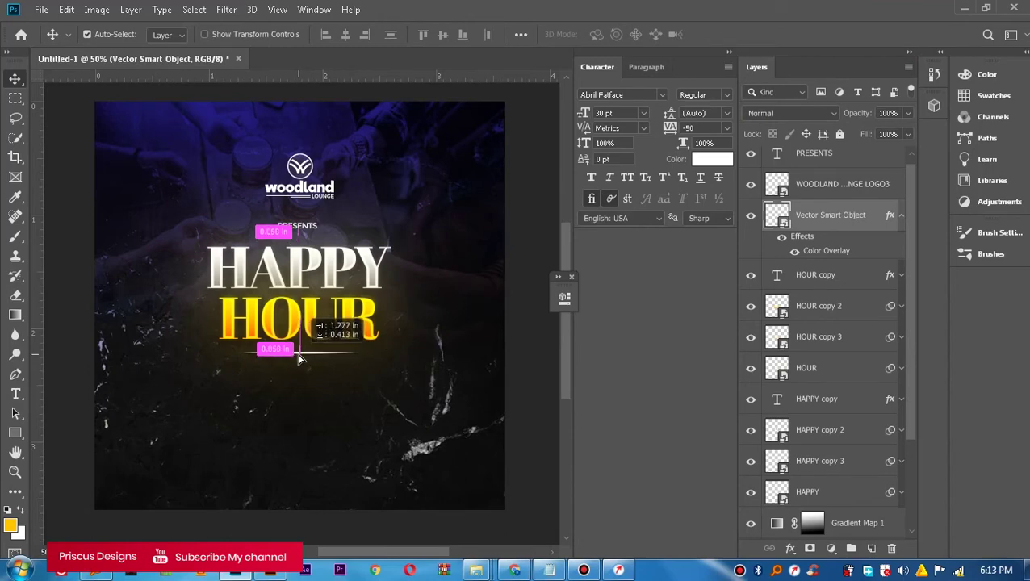
pyautogui.moveTo(298, 356); pyautogui.dragTo(298, 356)
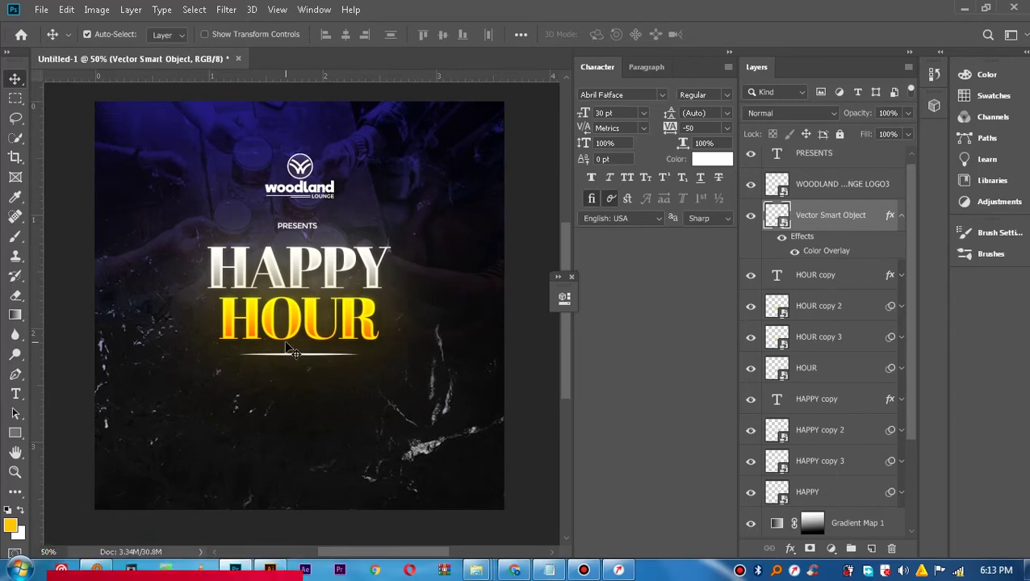
pyautogui.hotkey('ctrl', 't')
pyautogui.scroll(2, 285, 342)
pyautogui.scroll(2, 340, 407)
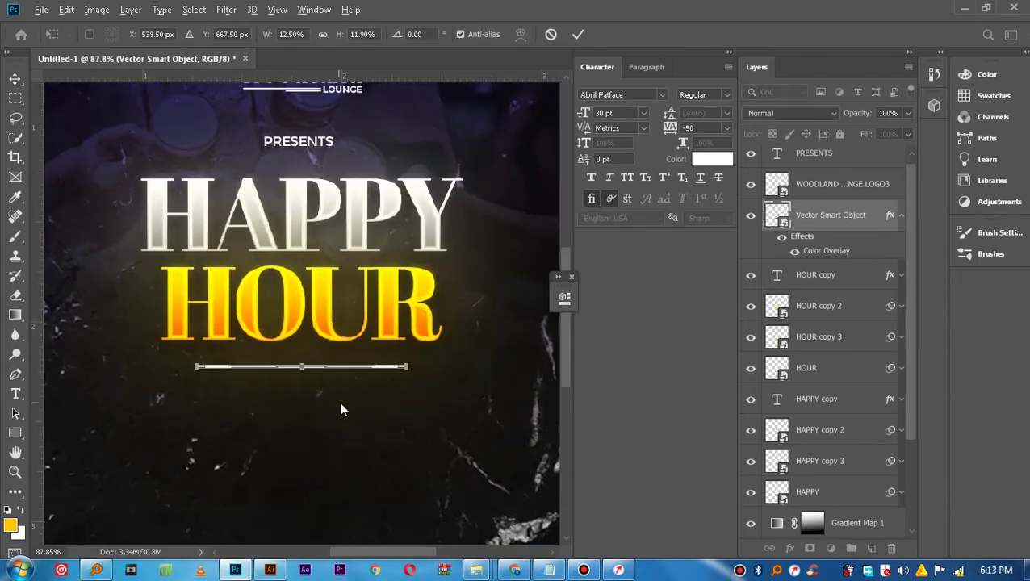
pyautogui.scroll(2, 339, 407)
pyautogui.scroll(2, 426, 375)
pyautogui.moveTo(405, 351); pyautogui.dragTo(207, 350)
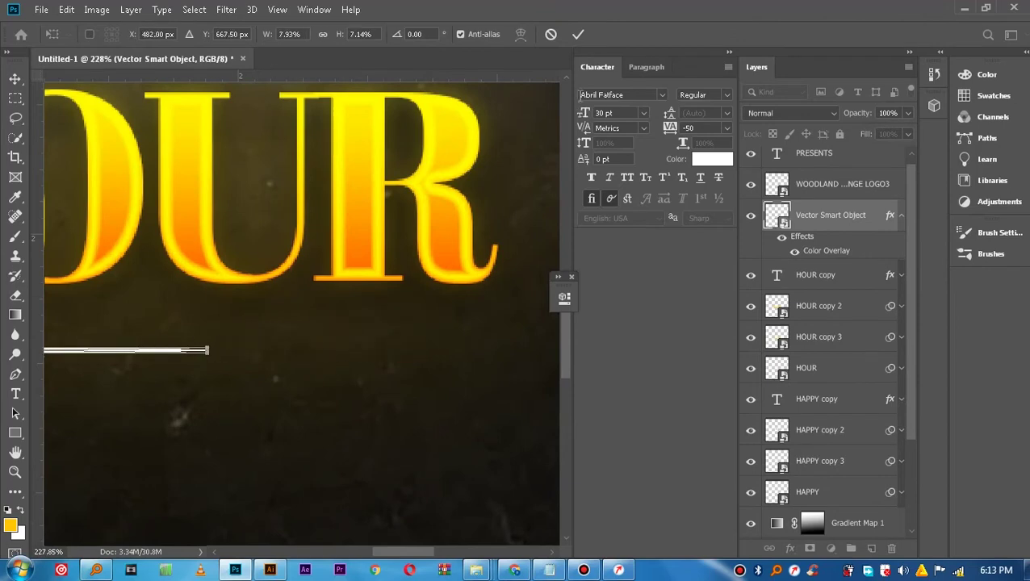
pyautogui.click(578, 34)
# Zoom out to 50%, nudge the divider slightly lower, and select the PRESENTS text.
pyautogui.scroll(-2, 207, 396)
pyautogui.scroll(-3, 209, 397)
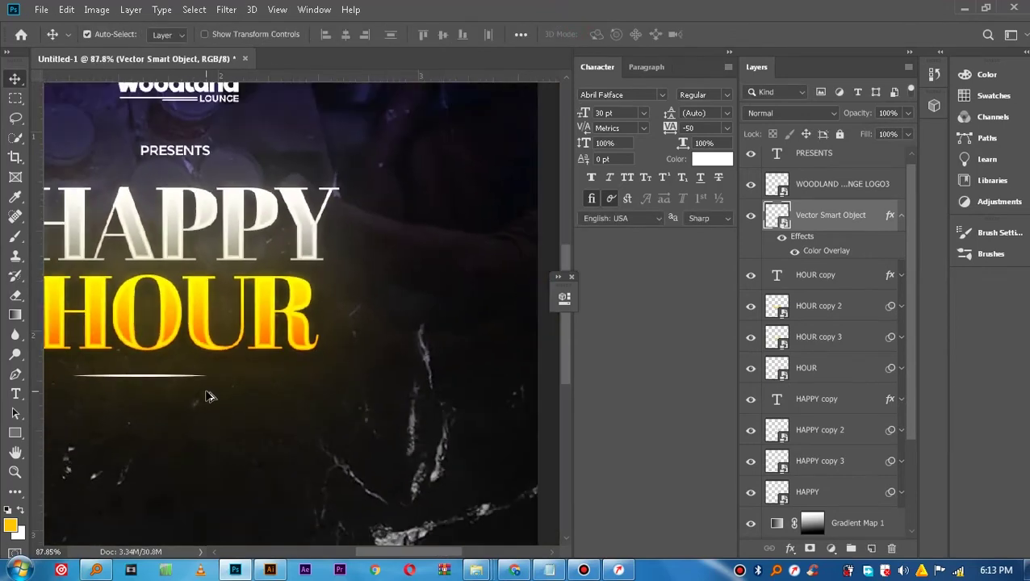
pyautogui.click(15, 472)
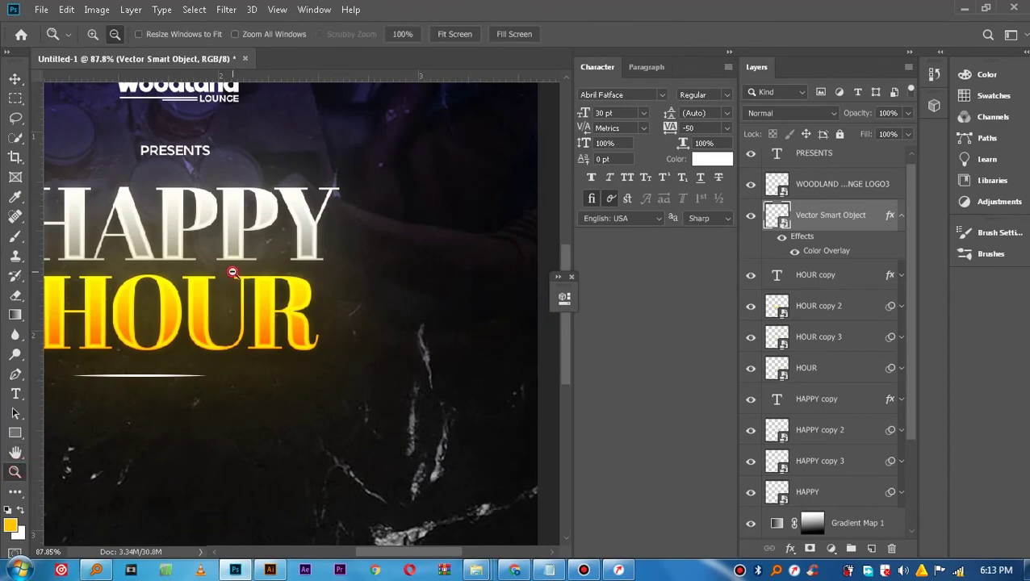
pyautogui.keyDown('alt'); pyautogui.click(233, 272); pyautogui.keyUp('alt')
pyautogui.keyDown('alt'); pyautogui.click(234, 274); pyautogui.keyUp('alt')
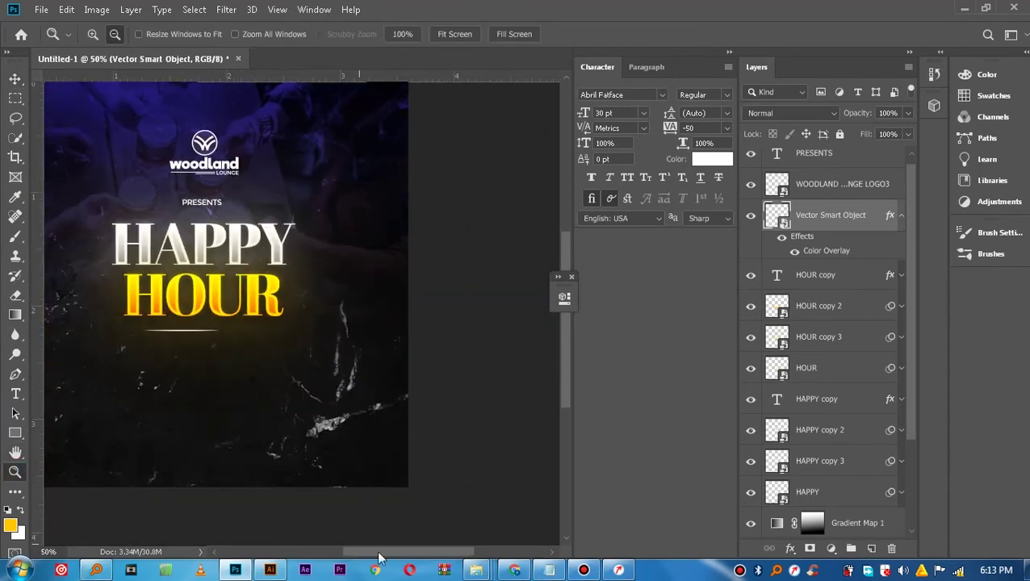
pyautogui.moveTo(381, 557); pyautogui.dragTo(365, 557)
pyautogui.scroll(2, 327, 472)
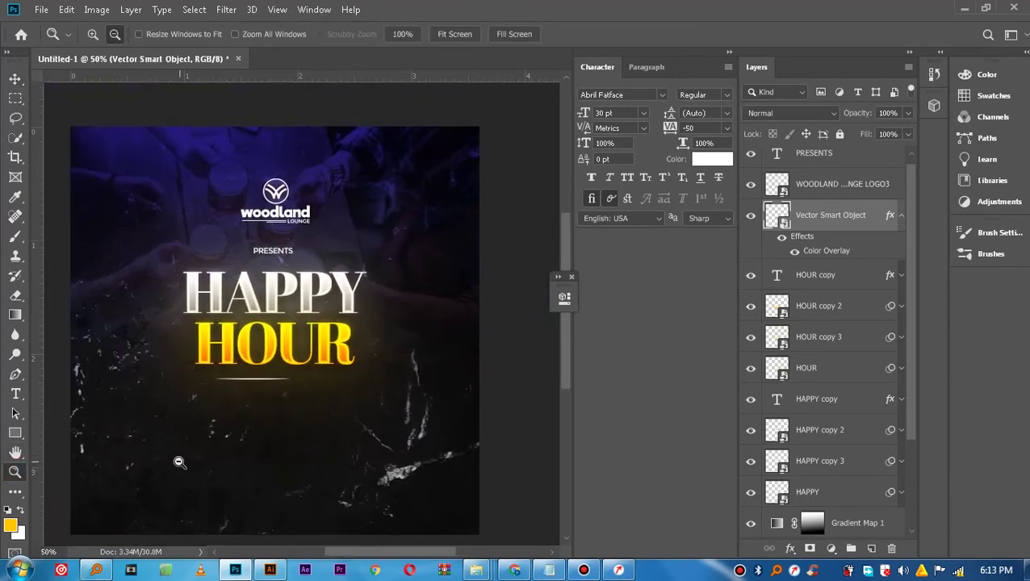
pyautogui.scroll(-1, 179, 463)
pyautogui.moveTo(361, 557); pyautogui.dragTo(356, 557)
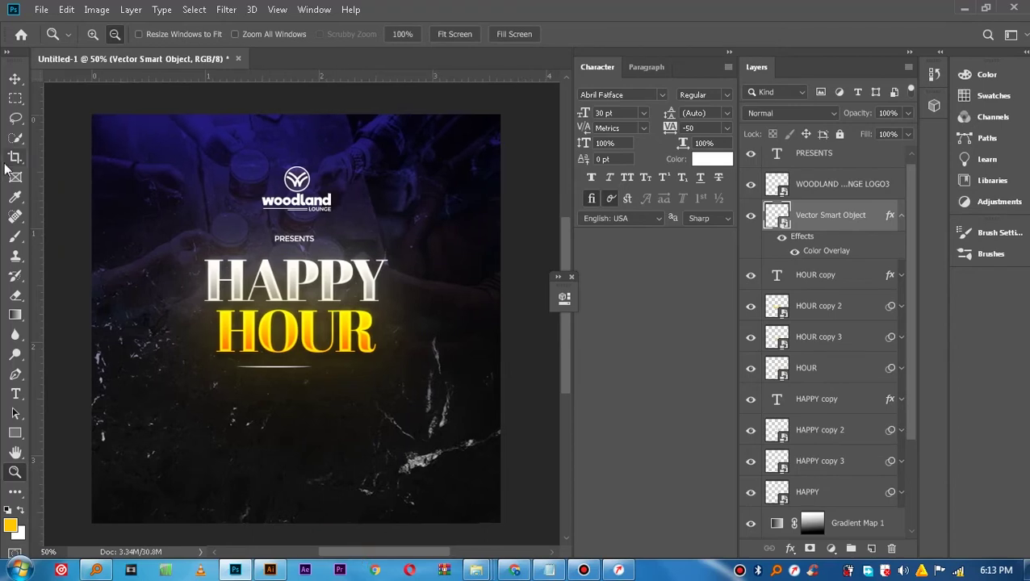
pyautogui.click(15, 78)
pyautogui.click(280, 374)
pyautogui.moveTo(274, 367); pyautogui.dragTo(292, 369)
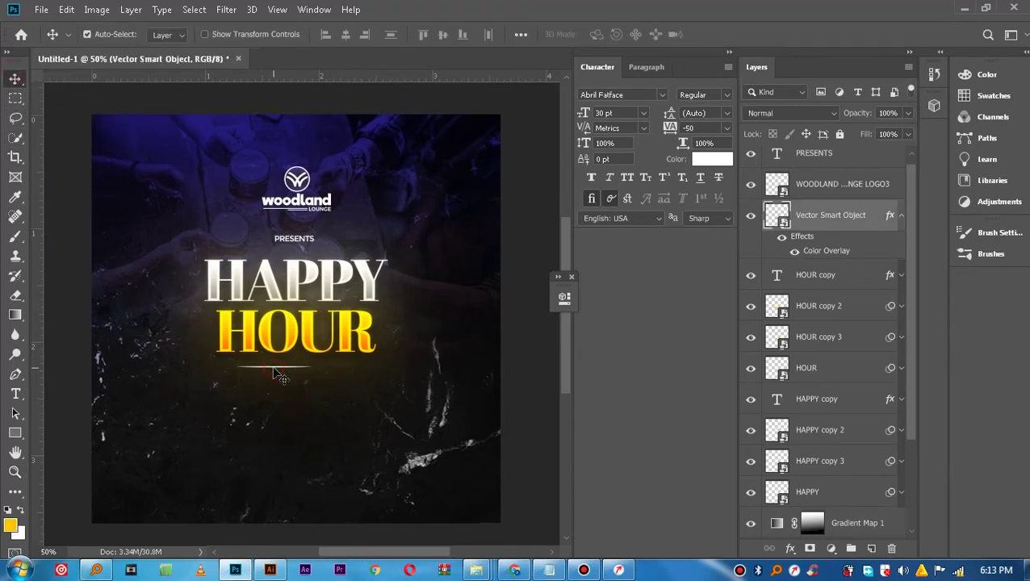
pyautogui.moveTo(293, 369); pyautogui.dragTo(293, 373)
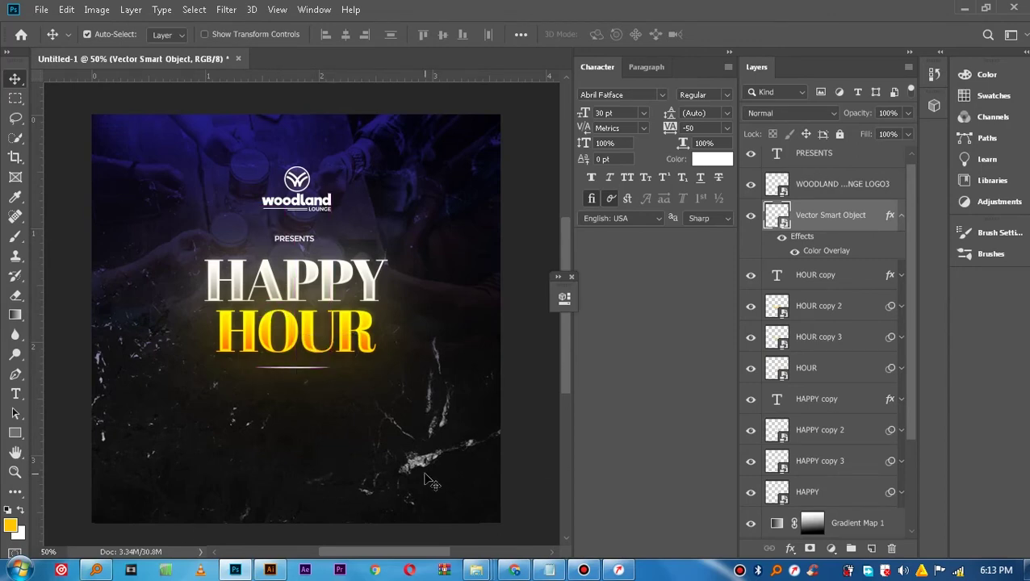
pyautogui.click(296, 250)
pyautogui.click(294, 242)
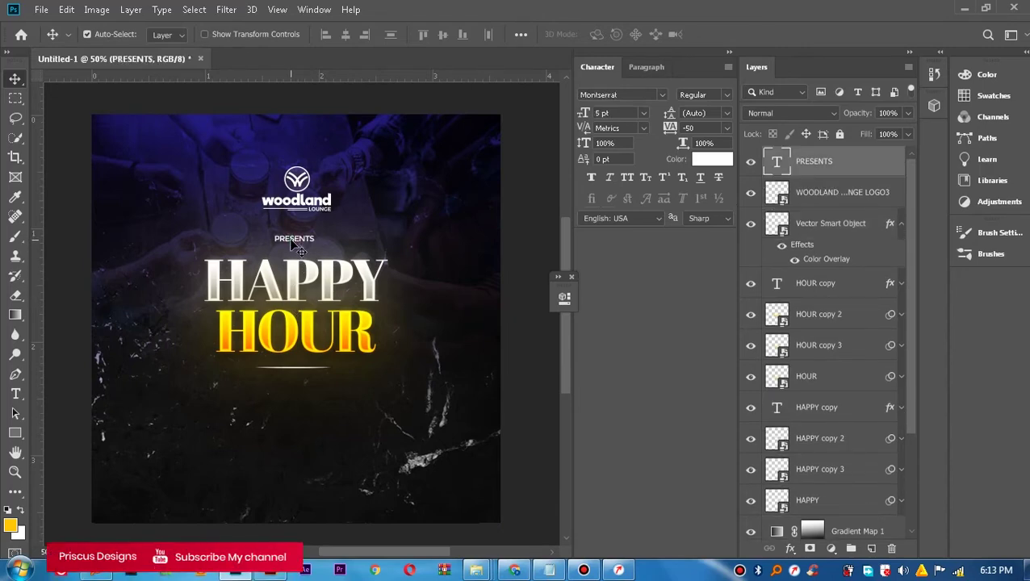
# Duplicate the PRESENTS text and move the copy below the divider for editing.
pyautogui.hotkey('ctrl', 'j')
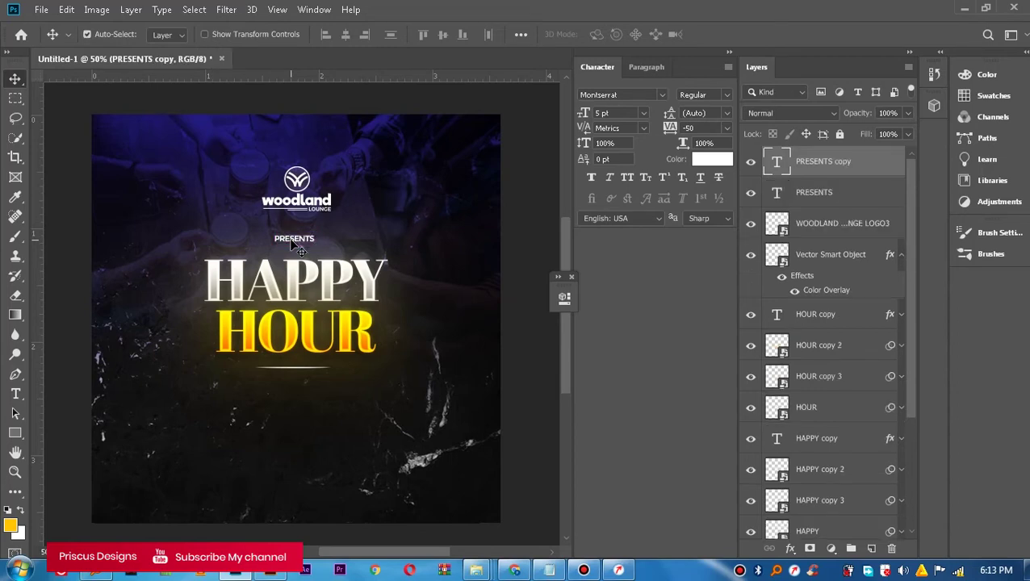
pyautogui.moveTo(293, 246); pyautogui.dragTo(289, 389)
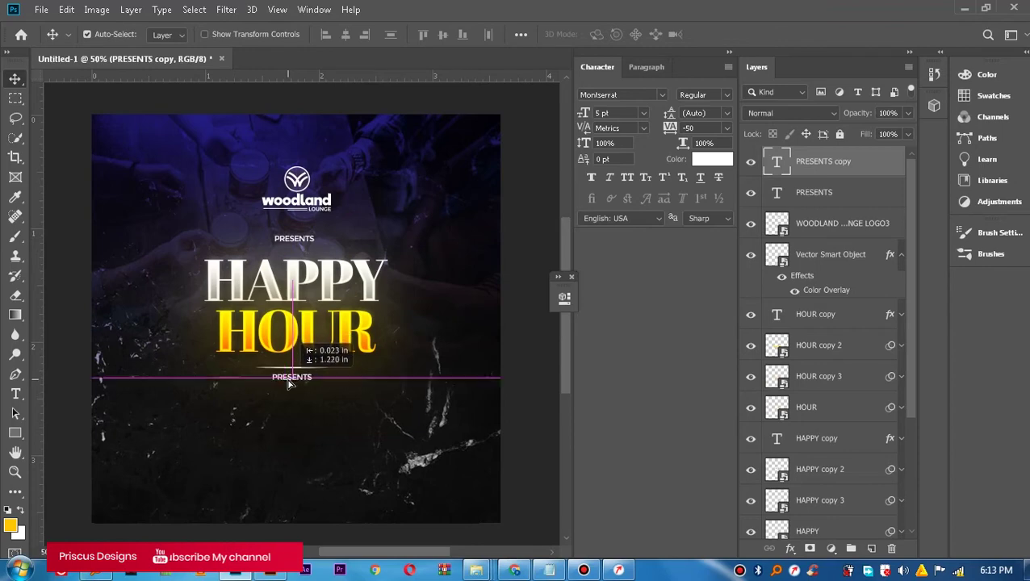
pyautogui.doubleClick(291, 380)
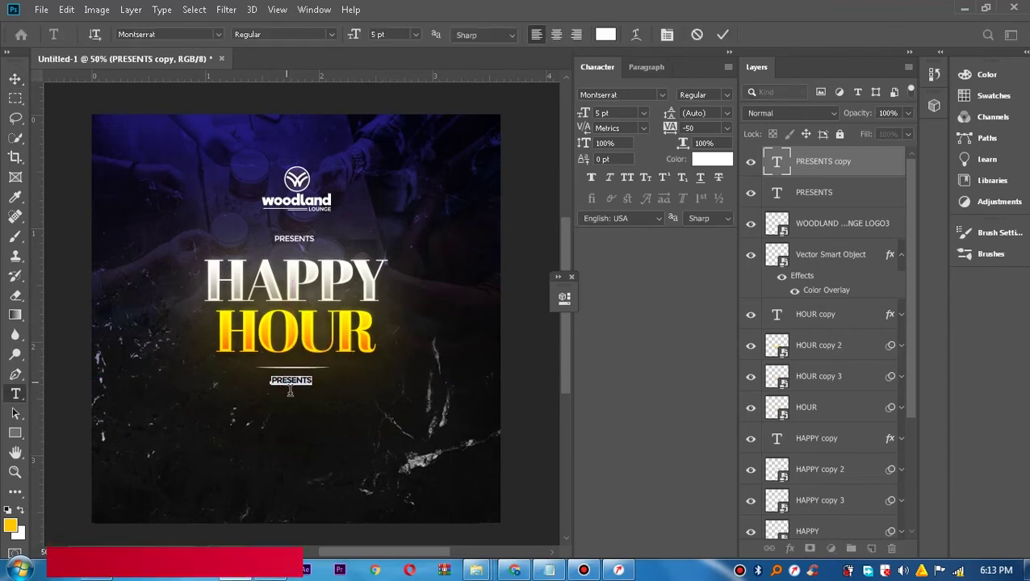
# Replace the copy's text with 'TIME: 700PM TO 900PM' copied from the Notepad notes.
pyautogui.click(557, 573)
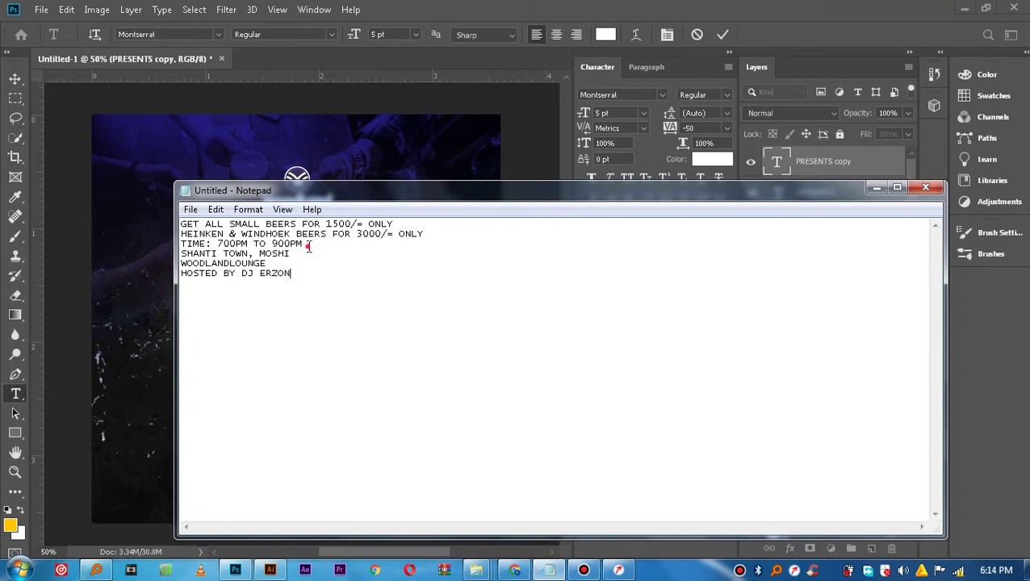
pyautogui.moveTo(308, 247); pyautogui.dragTo(196, 247)
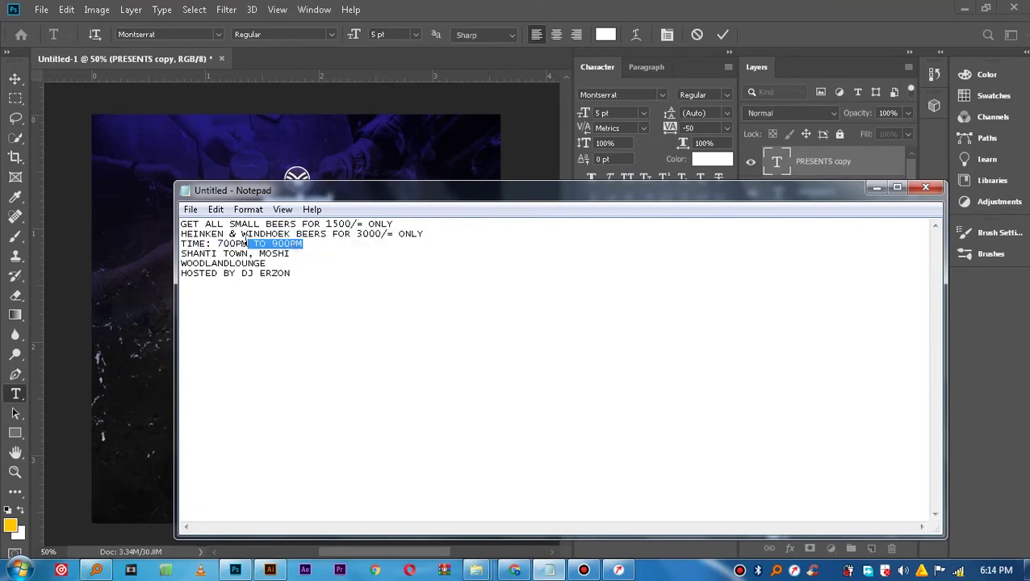
pyautogui.rightClick(194, 242)
pyautogui.click(233, 294)
pyautogui.click(877, 187)
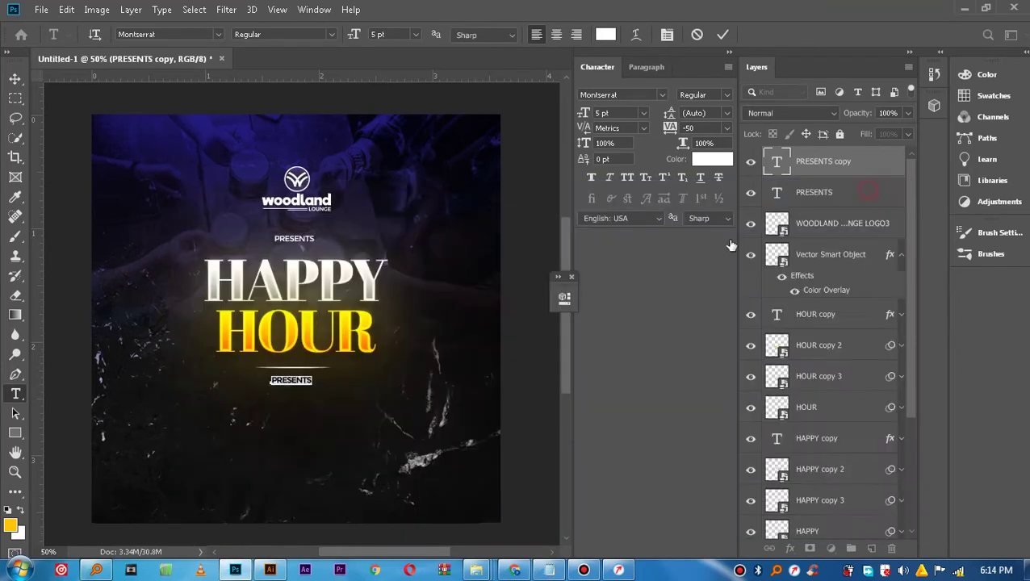
pyautogui.hotkey('ctrl', 'v')
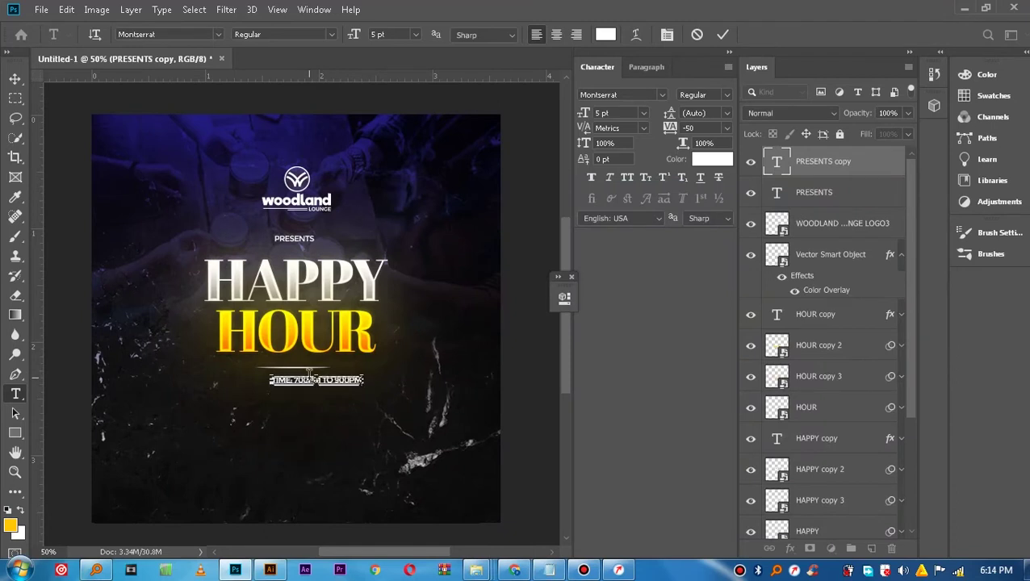
pyautogui.click(722, 35)
# Centre the TIME line under the divider and Alt-drag a copy below it.
pyautogui.press('v')
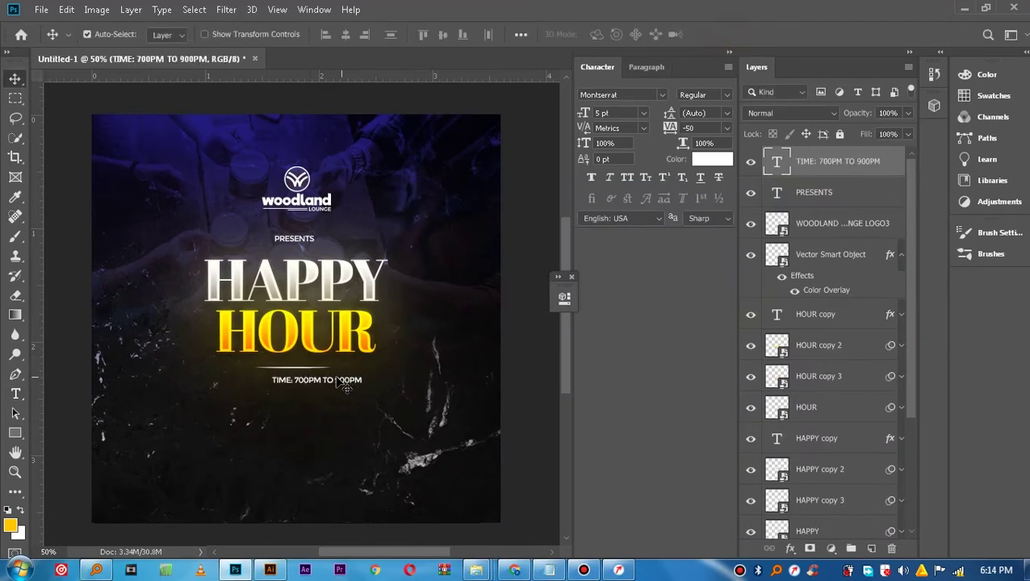
pyautogui.moveTo(329, 386); pyautogui.dragTo(293, 388)
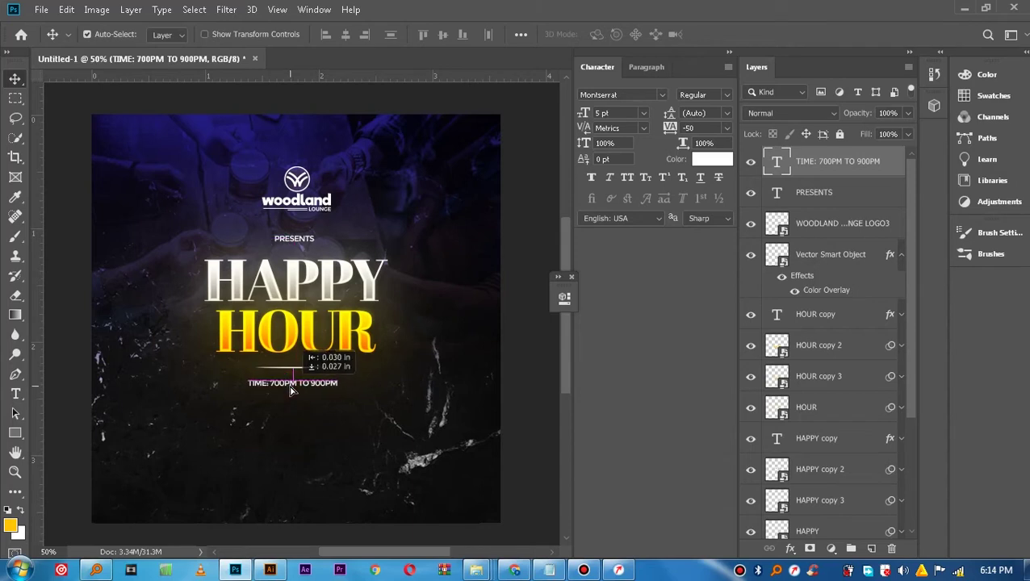
pyautogui.moveTo(294, 389); pyautogui.dragTo(294, 388)
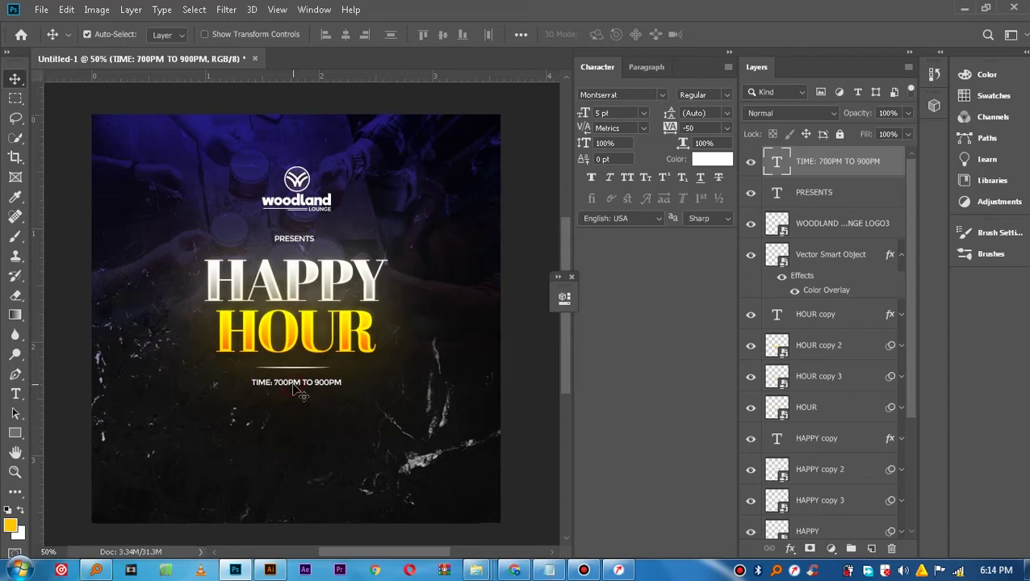
pyautogui.moveTo(295, 389); pyautogui.dragTo(291, 404)
# Turn the TIME copy into '19' in Monument Extended, 14 pt, tracking -5.
pyautogui.doubleClick(292, 396)
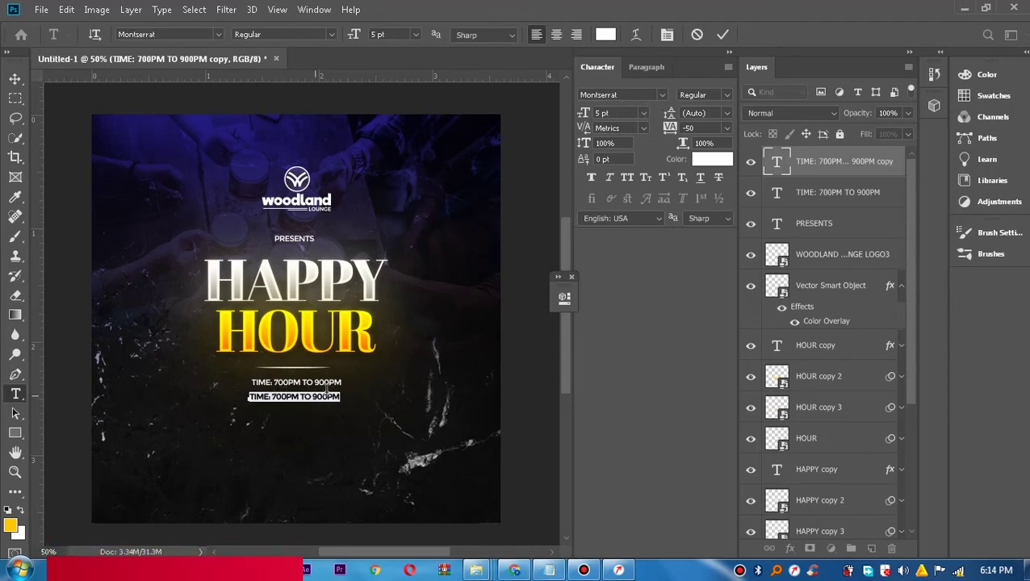
pyautogui.click(662, 95)
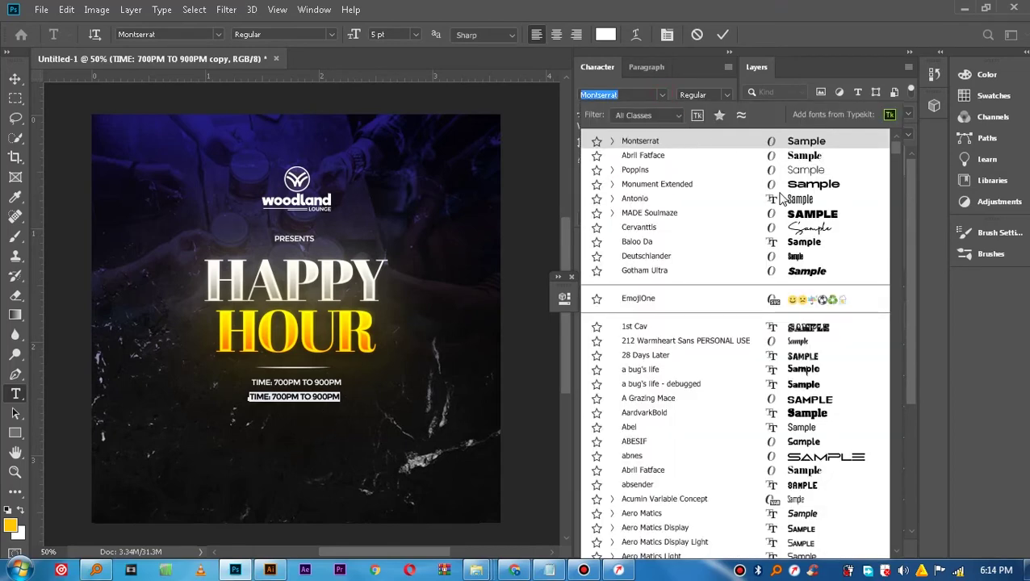
pyautogui.click(775, 185)
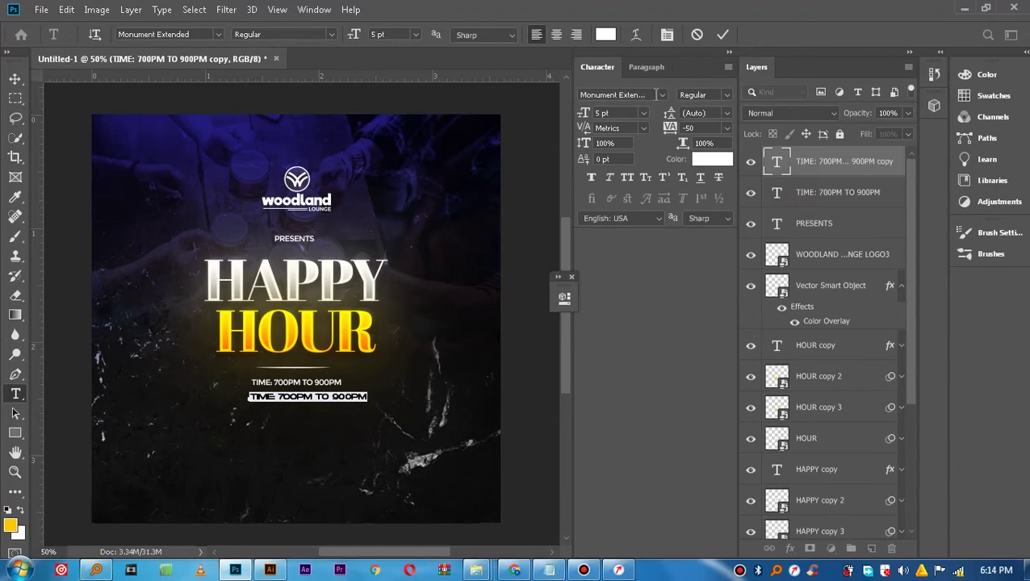
pyautogui.click(728, 128)
pyautogui.click(700, 200)
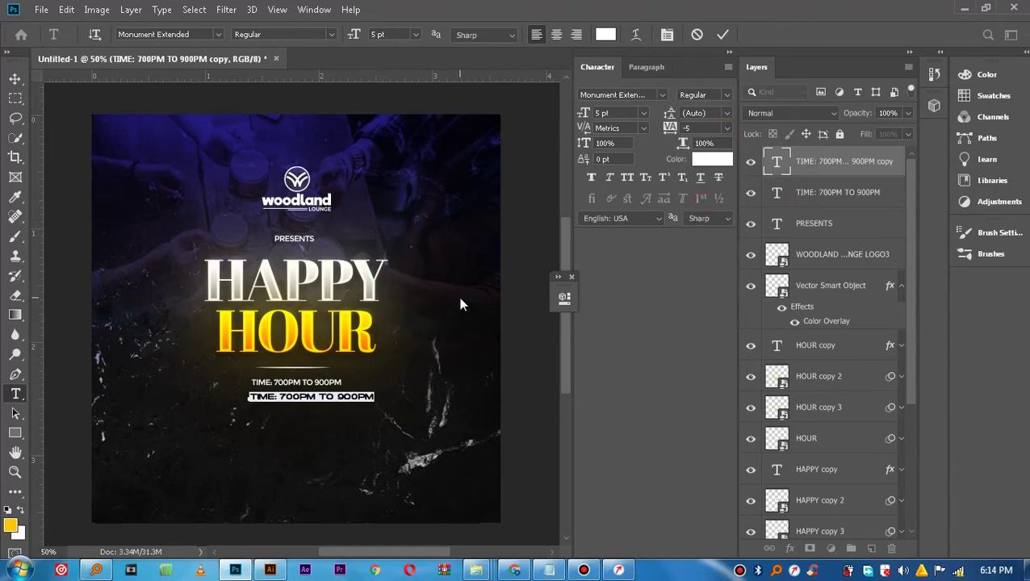
pyautogui.press('BackSpace')
pyautogui.hotkey('ctrl', 'a')
pyautogui.click(644, 113)
pyautogui.click(618, 211)
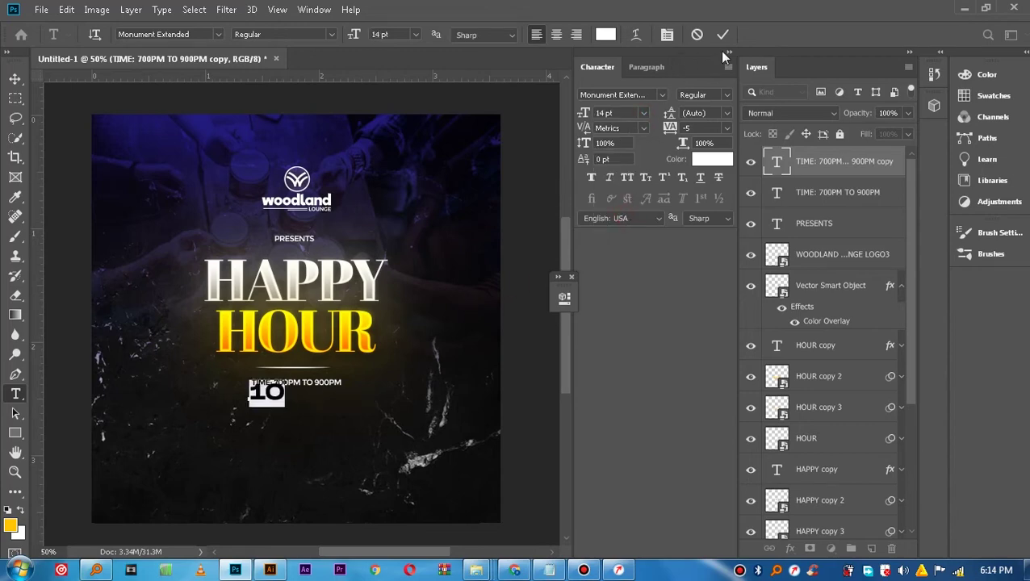
pyautogui.write('1')
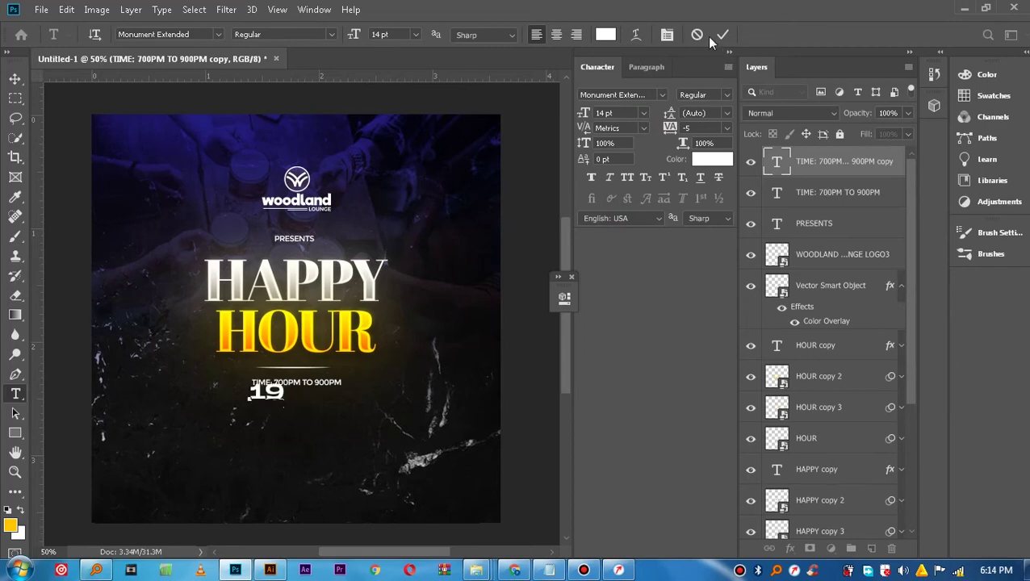
pyautogui.click(723, 34)
pyautogui.press('v')
pyautogui.moveTo(283, 406); pyautogui.dragTo(279, 413)
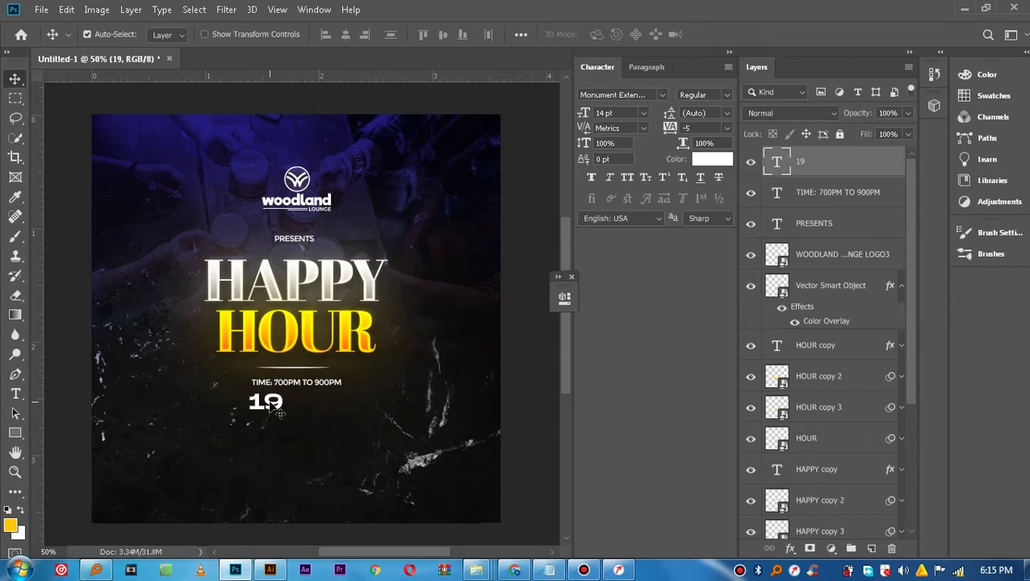
# Alt-drag a copy of 19 to its right and change it to OCT.
pyautogui.moveTo(273, 406); pyautogui.dragTo(309, 408)
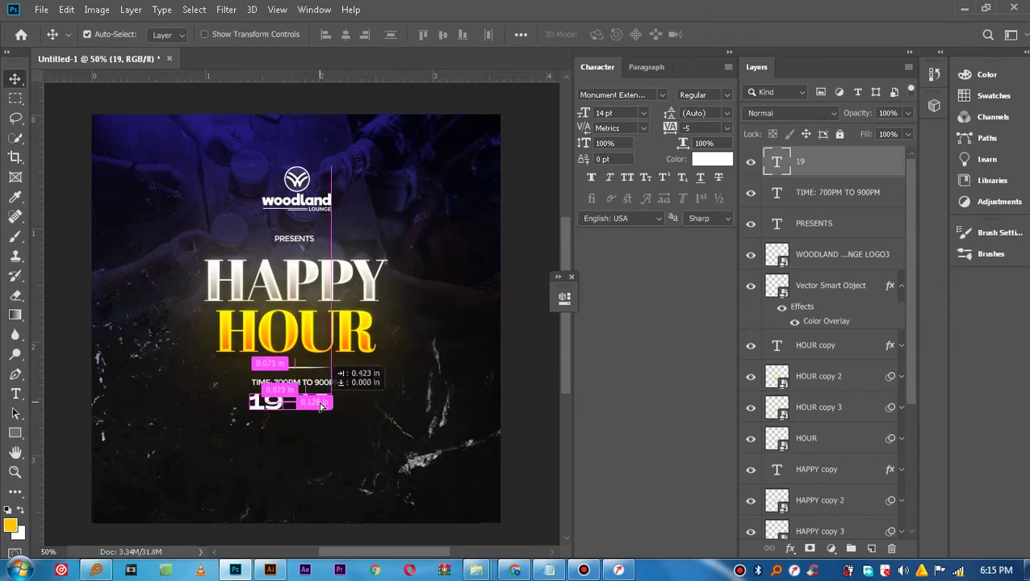
pyautogui.moveTo(308, 407); pyautogui.dragTo(315, 408)
pyautogui.doubleClick(317, 402)
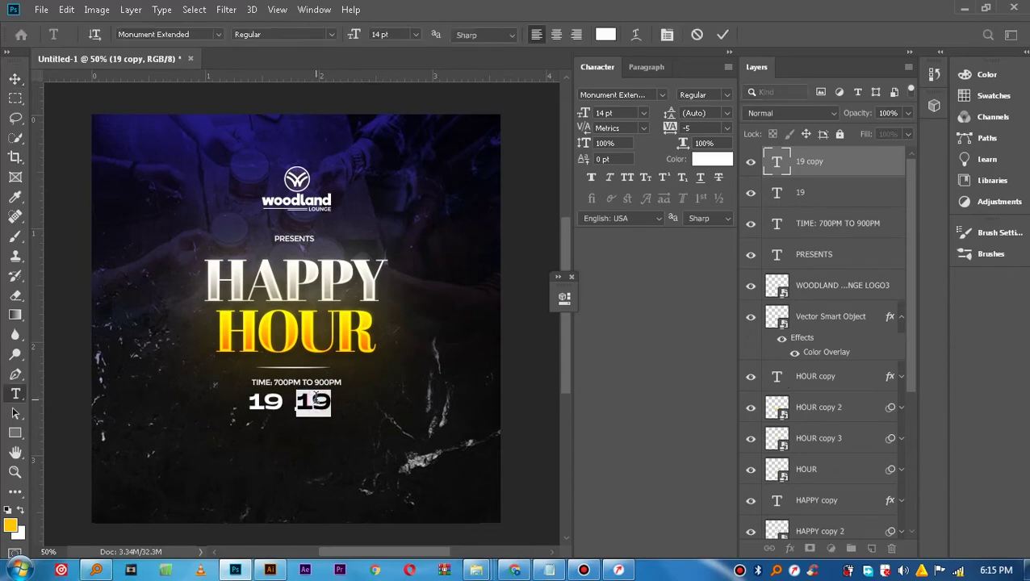
pyautogui.write('OCT')
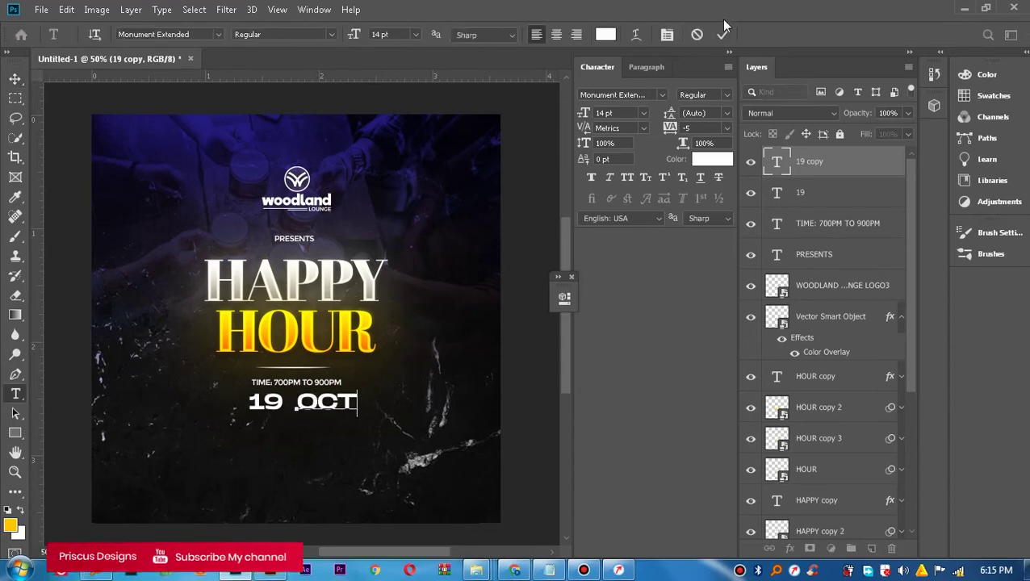
pyautogui.click(722, 32)
pyautogui.press('v')
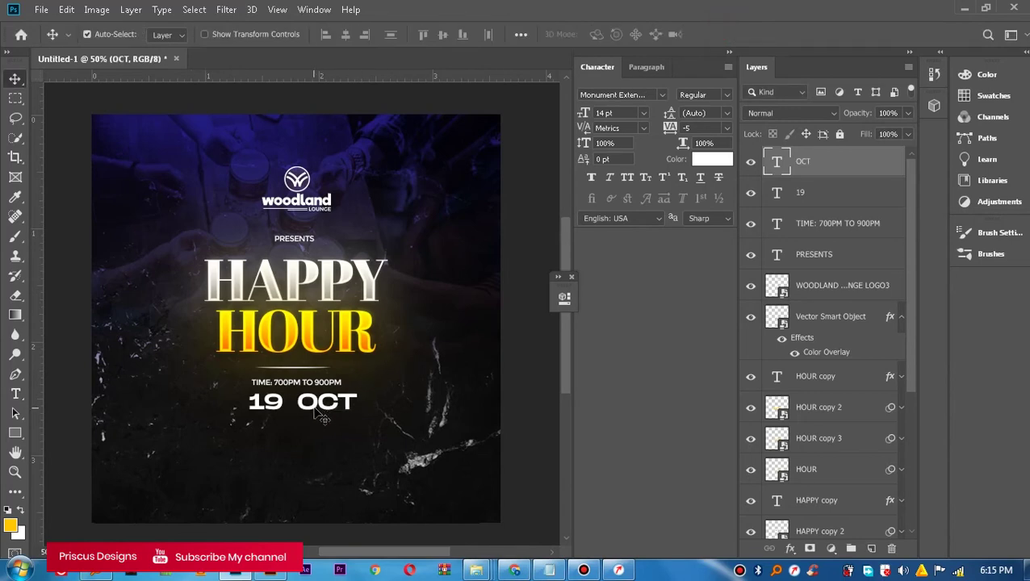
pyautogui.scroll(2, 291, 420)
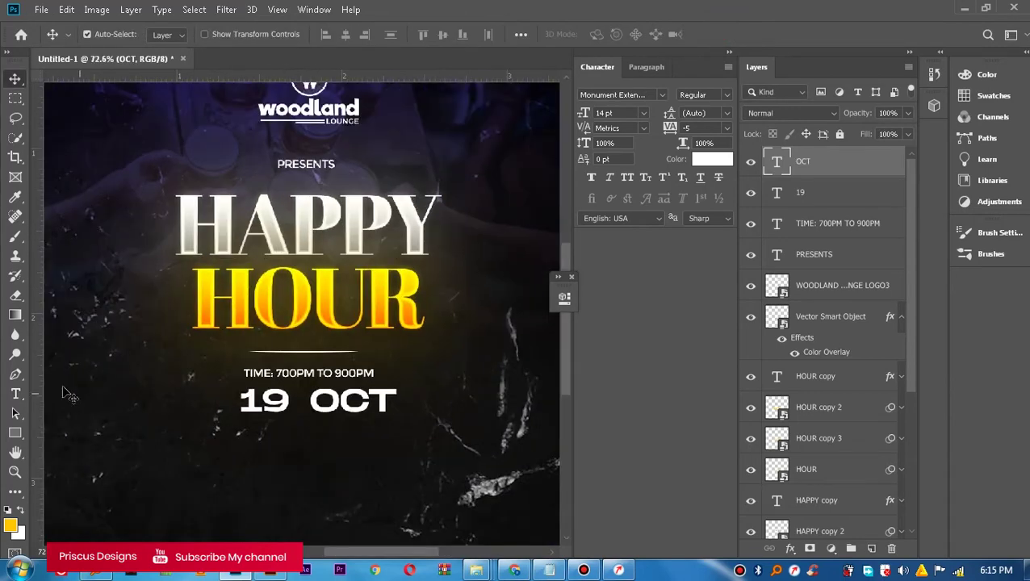
# Pick the Ellipse tool and draw trial circles near the title, undoing them.
pyautogui.click(13, 436)
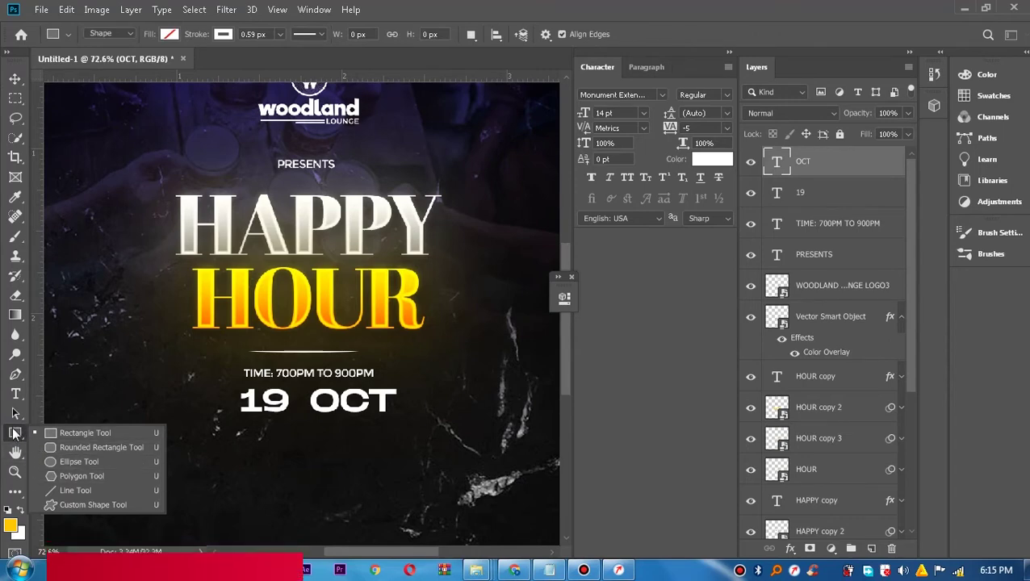
pyautogui.click(69, 460)
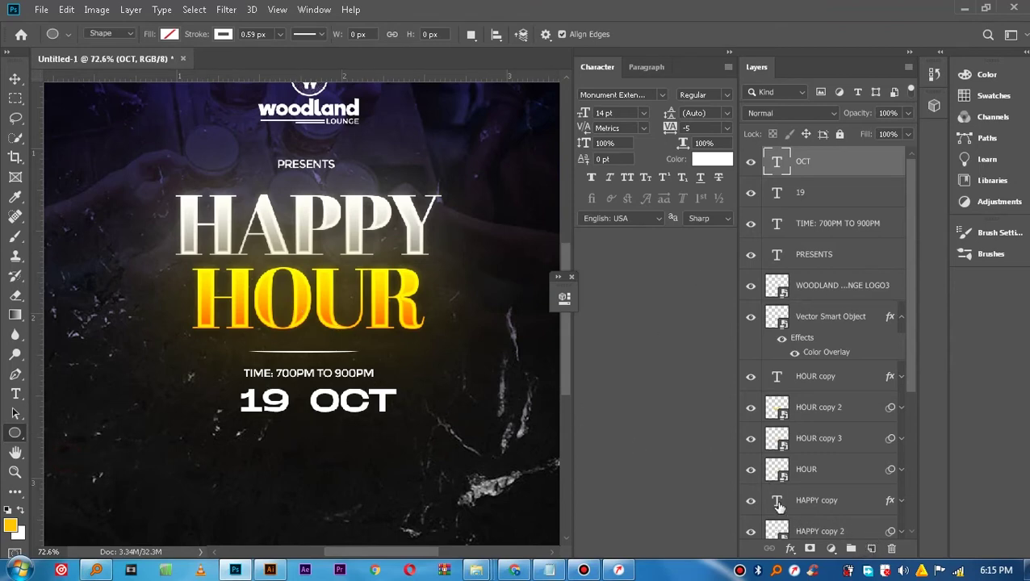
pyautogui.click(871, 549)
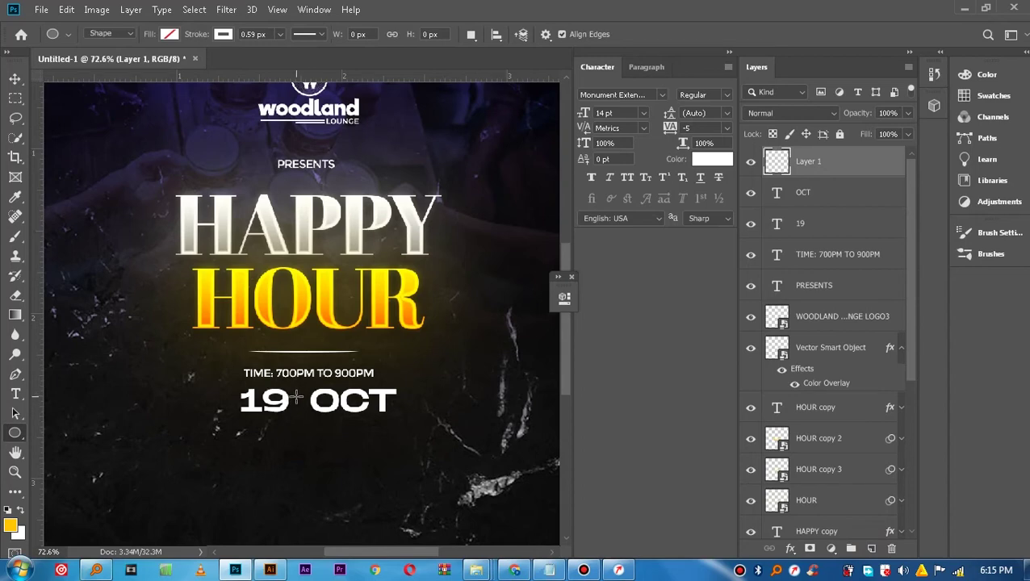
pyautogui.moveTo(109, 257); pyautogui.dragTo(123, 331)
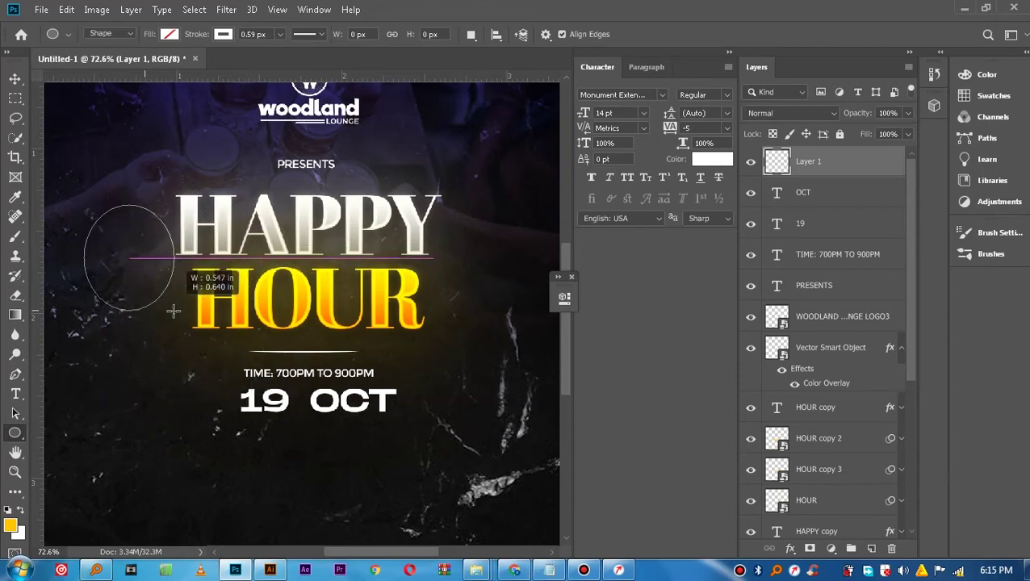
pyautogui.moveTo(123, 331); pyautogui.dragTo(98, 256)
pyautogui.hotkey('ctrl', 'z')
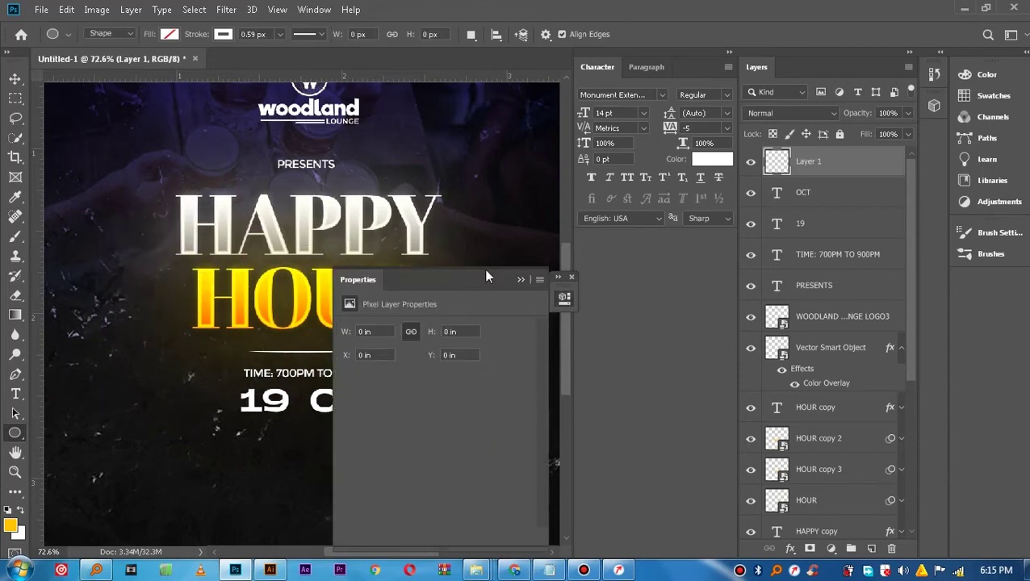
pyautogui.click(515, 281)
pyautogui.moveTo(92, 256)
pyautogui.mouseDown()
pyautogui.moveTo(163, 354)
pyautogui.moveTo(130, 283)
pyautogui.mouseUp()
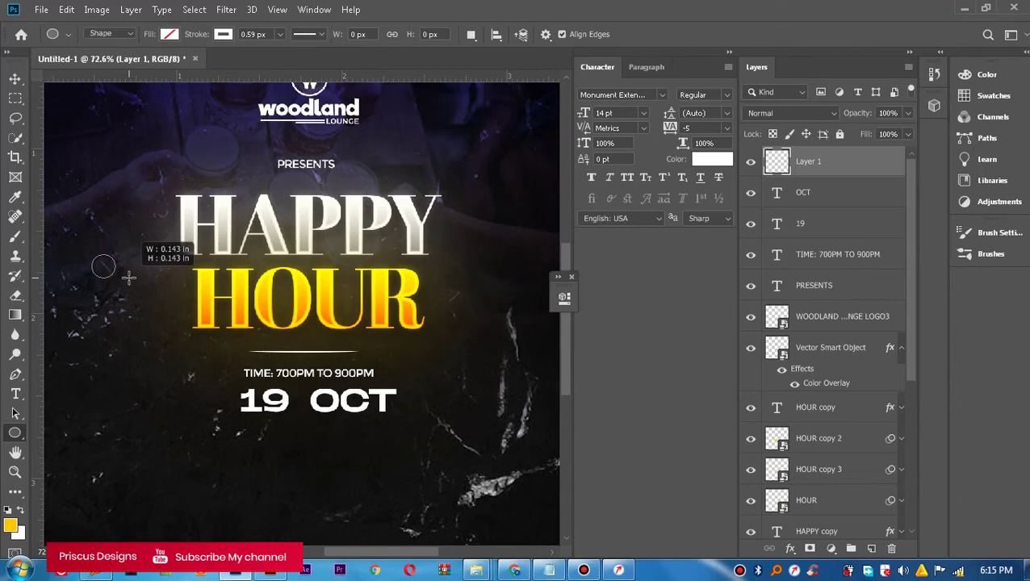
pyautogui.moveTo(130, 283); pyautogui.dragTo(126, 268)
pyautogui.moveTo(125, 264); pyautogui.dragTo(126, 266)
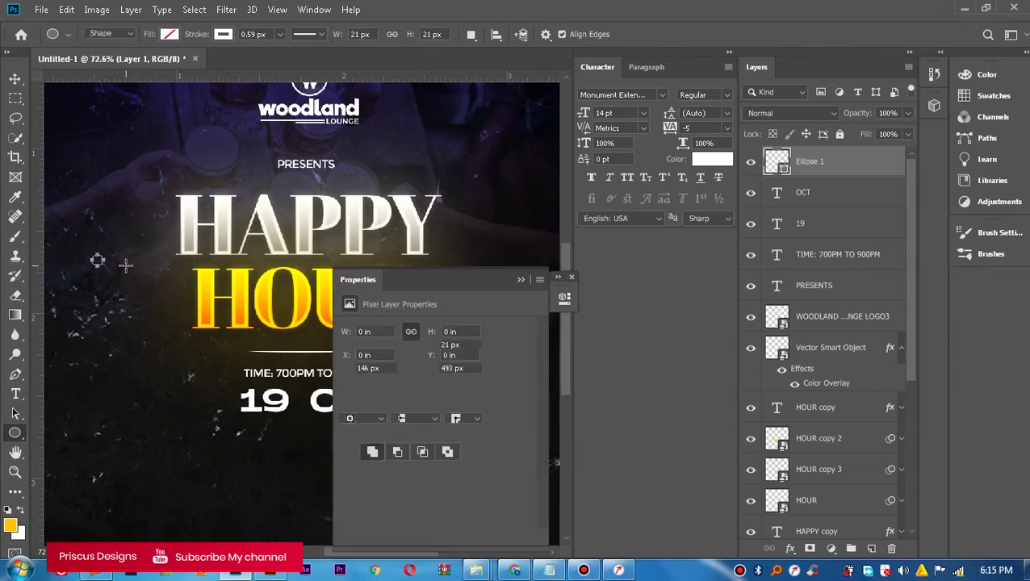
pyautogui.hotkey('ctrl', 'z')
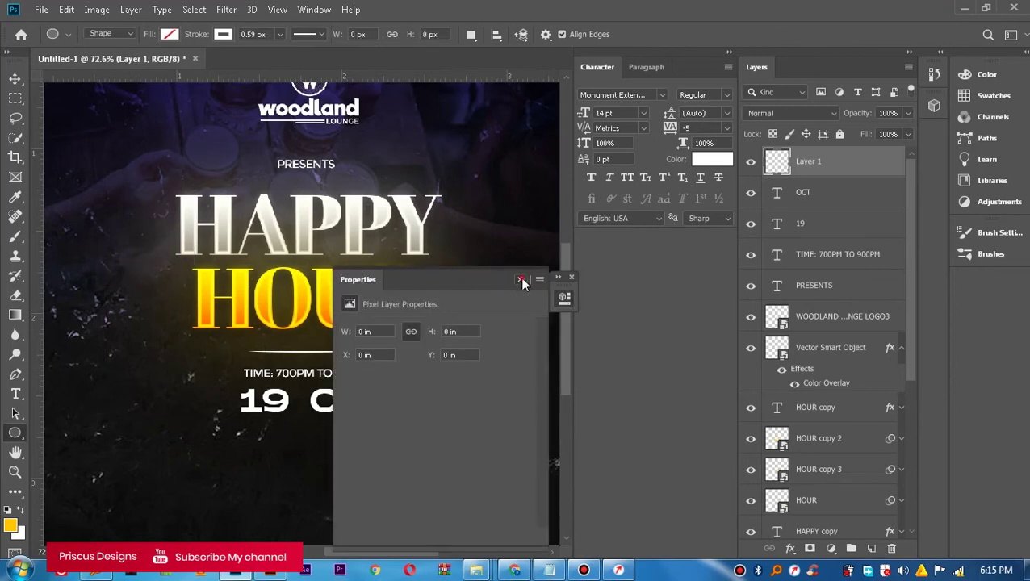
pyautogui.click(521, 280)
# Draw a 14 px outlined circle between 19 and OCT and close the Properties panel.
pyautogui.moveTo(298, 399); pyautogui.dragTo(304, 404)
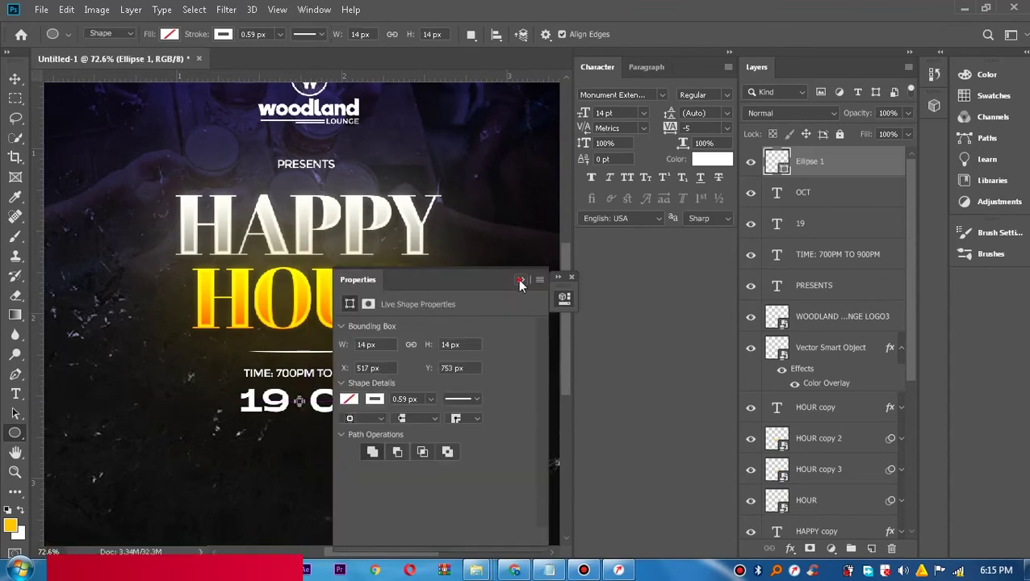
pyautogui.click(521, 279)
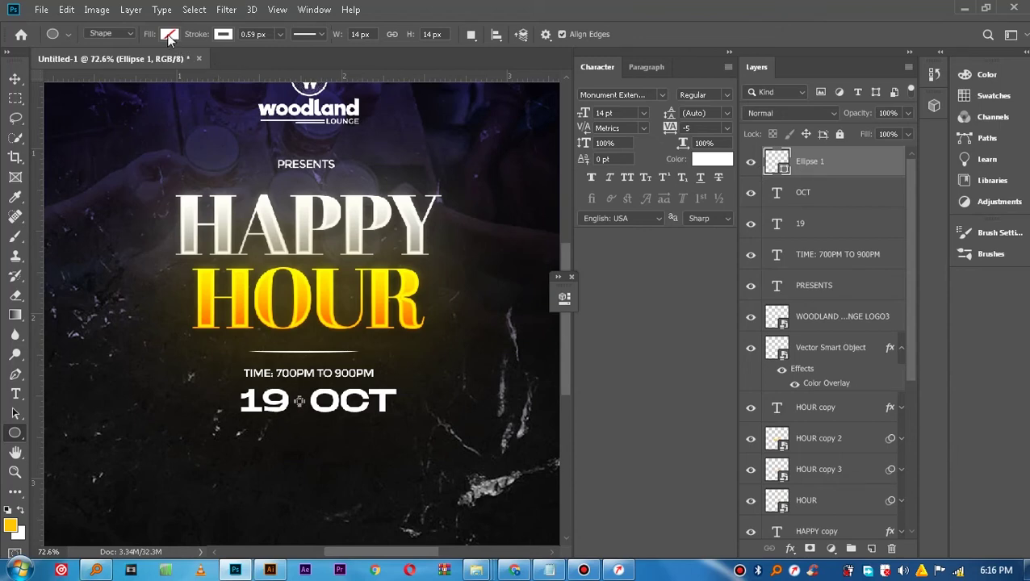
pyautogui.click(13, 79)
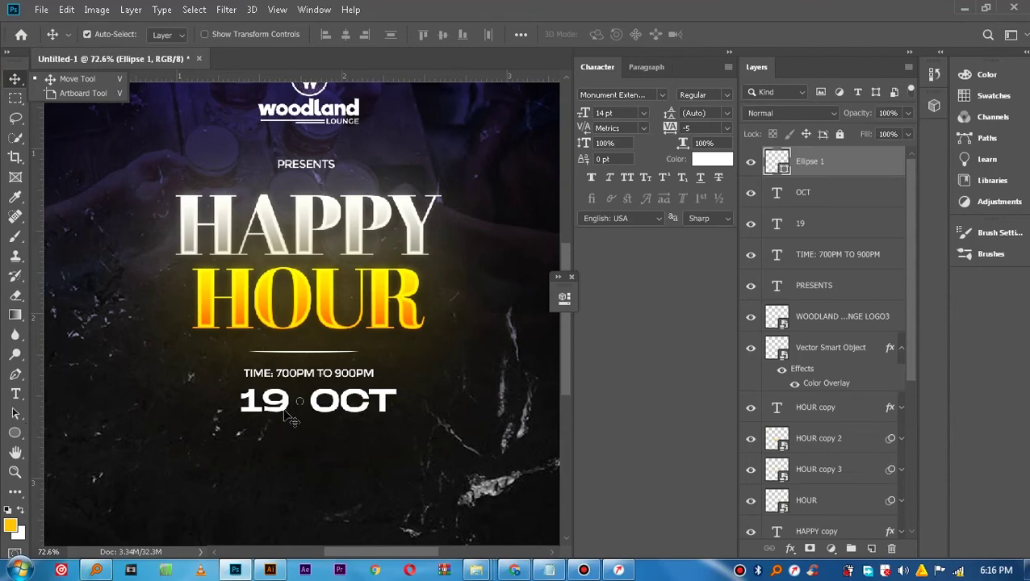
# Fill the circle with solid yellow ffd600 sampled from HOUR and remove its outline.
pyautogui.click(14, 433)
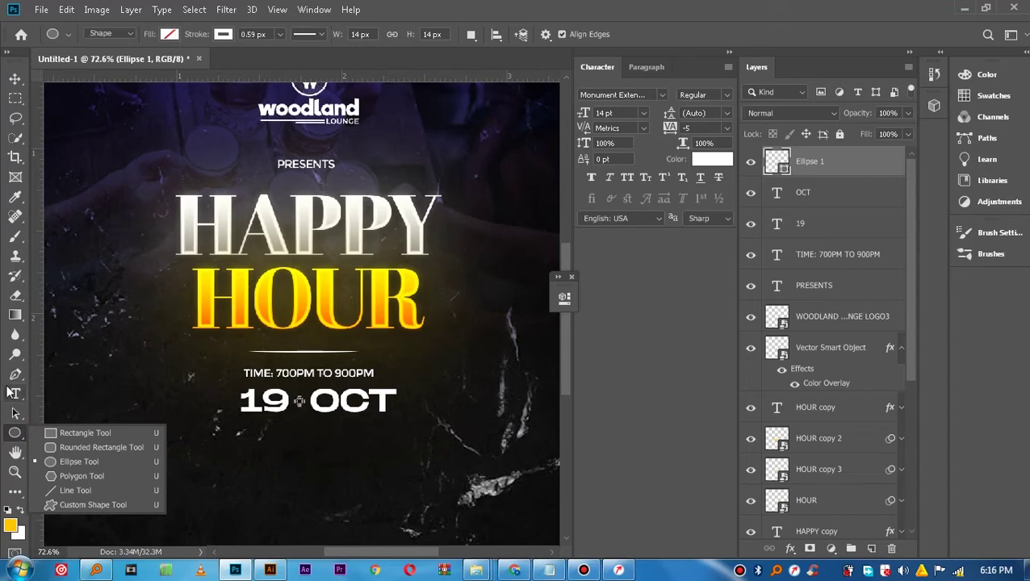
pyautogui.click(169, 36)
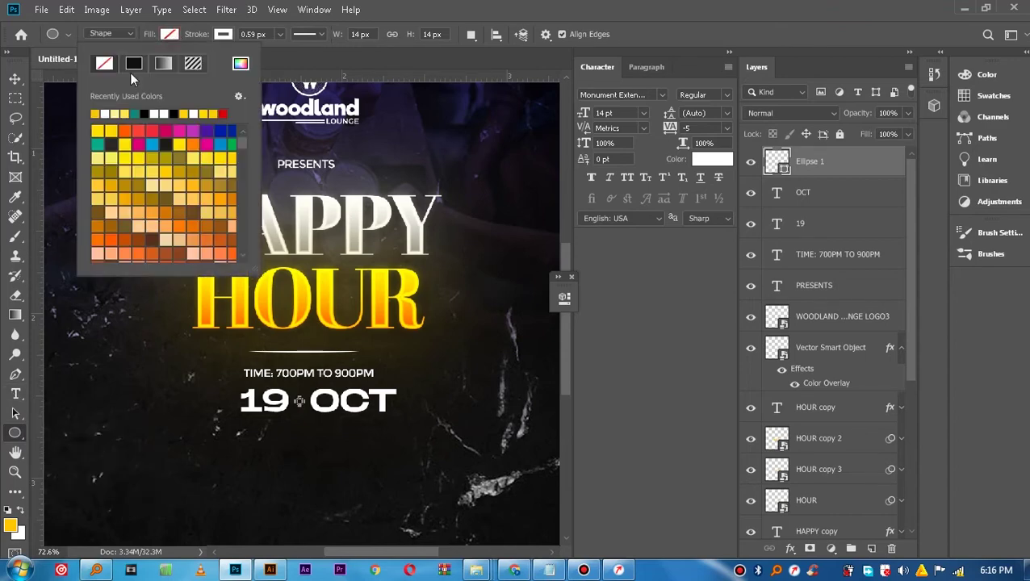
pyautogui.click(126, 65)
pyautogui.click(241, 64)
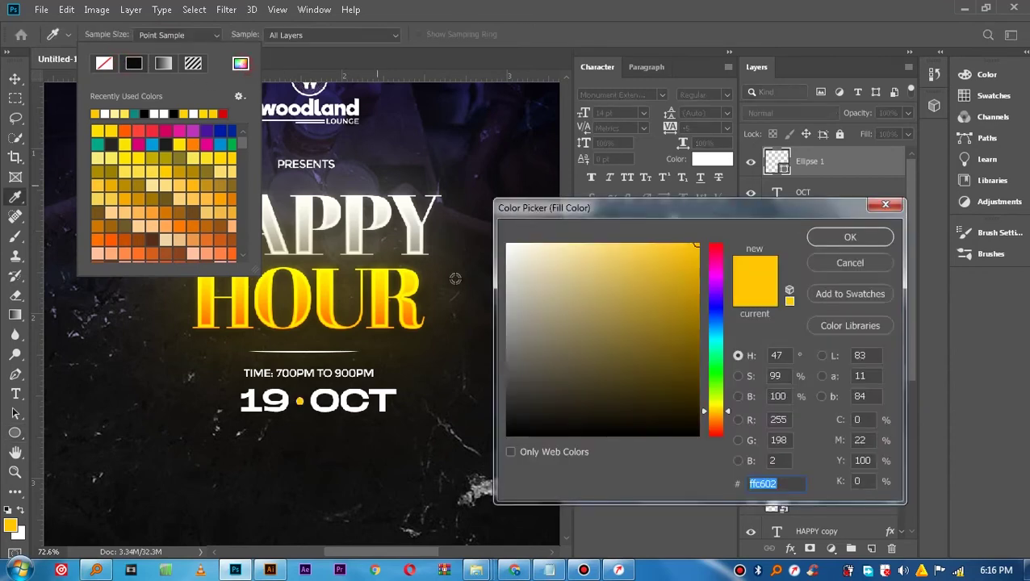
pyautogui.click(325, 287)
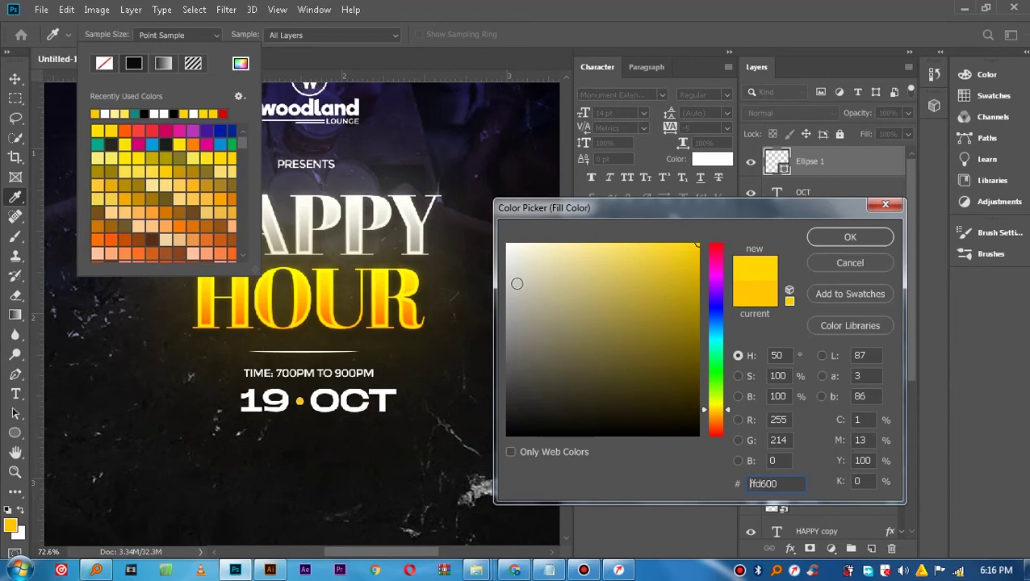
pyautogui.click(853, 242)
pyautogui.click(224, 36)
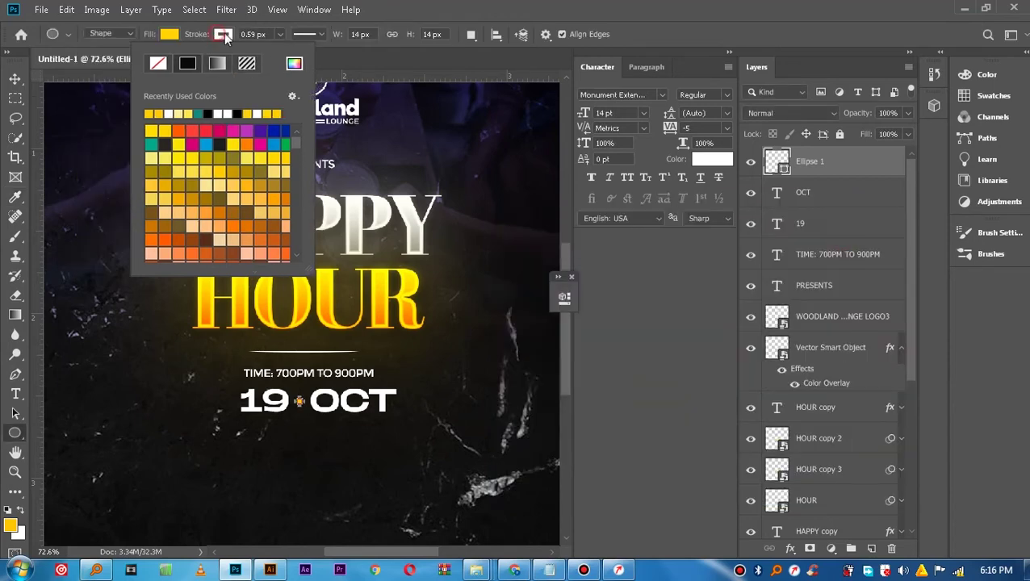
pyautogui.click(224, 35)
pyautogui.click(224, 36)
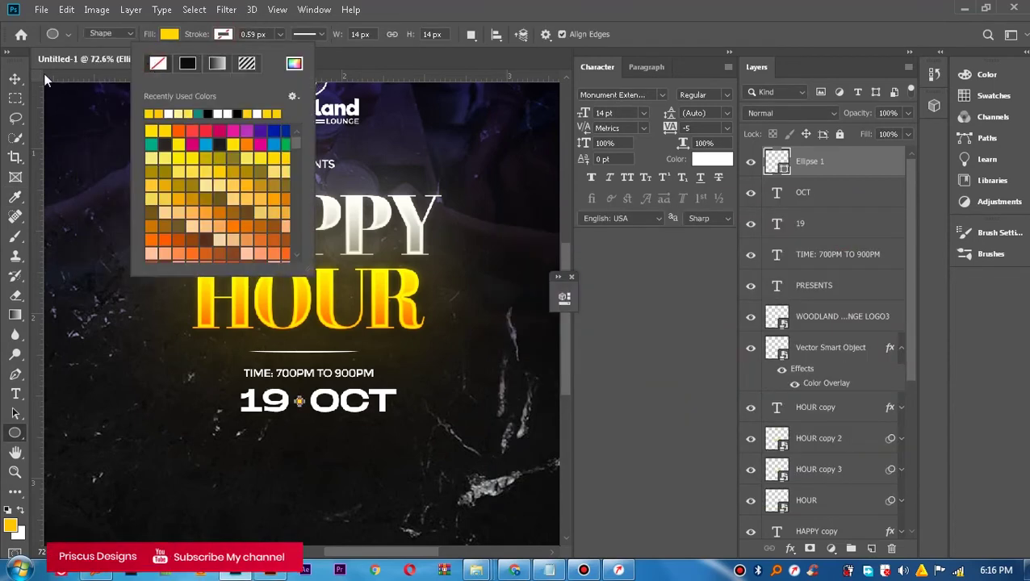
pyautogui.click(15, 78)
pyautogui.click(211, 276)
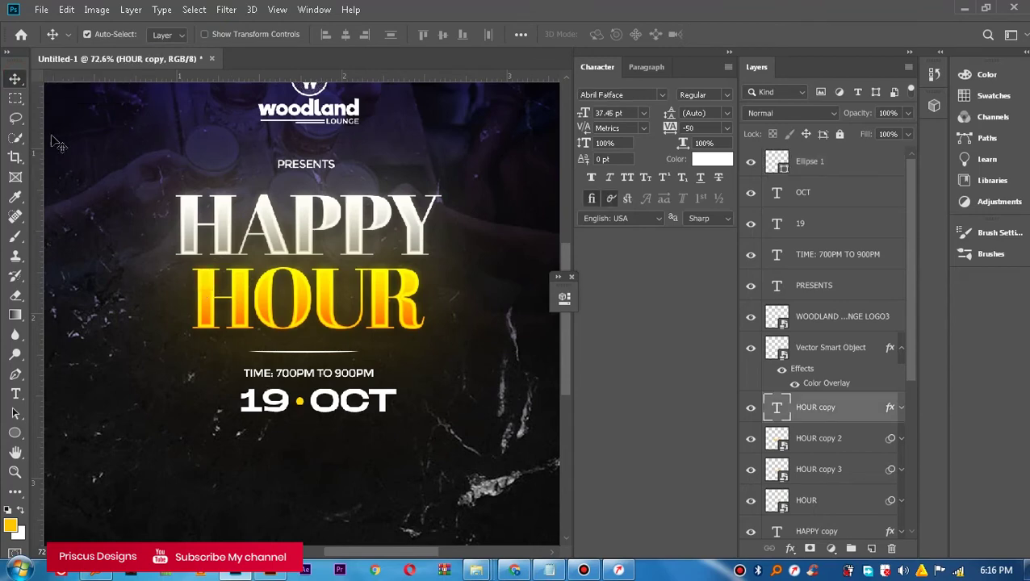
# Shift the date pieces left and adjust OCT's spacing from the yellow dot.
pyautogui.click(299, 401)
pyautogui.keyDown('shift'); pyautogui.click(825, 220); pyautogui.keyUp('shift')
pyautogui.moveTo(319, 412); pyautogui.dragTo(300, 406)
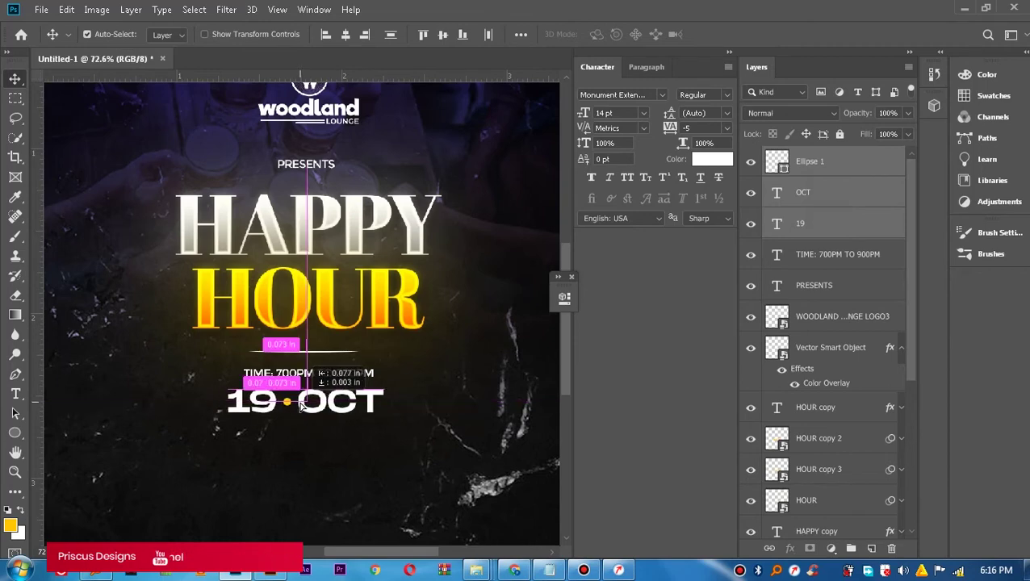
pyautogui.click(299, 404)
pyautogui.moveTo(299, 403); pyautogui.dragTo(301, 406)
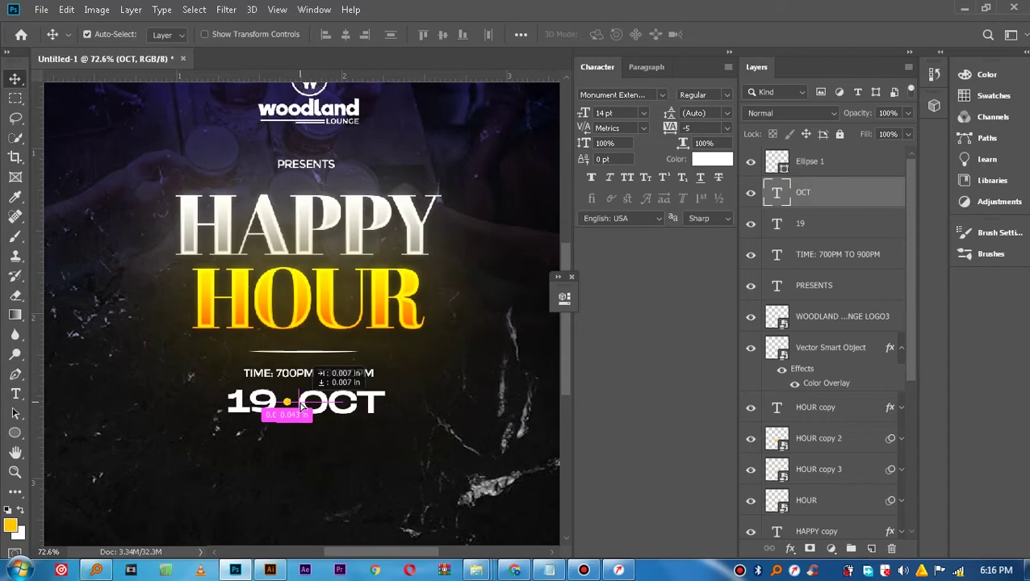
pyautogui.moveTo(300, 405); pyautogui.dragTo(302, 409)
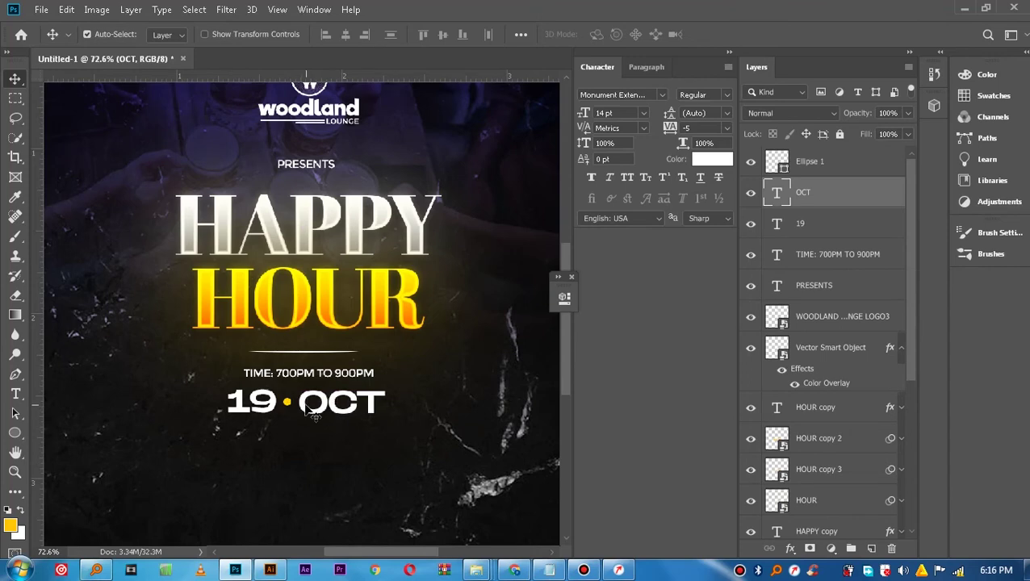
# Convert the 19, OCT and Ellipse 1 layers into one smart object.
pyautogui.click(811, 225)
pyautogui.keyDown('shift'); pyautogui.click(816, 194); pyautogui.keyUp('shift')
pyautogui.keyDown('shift'); pyautogui.click(814, 165); pyautogui.keyUp('shift')
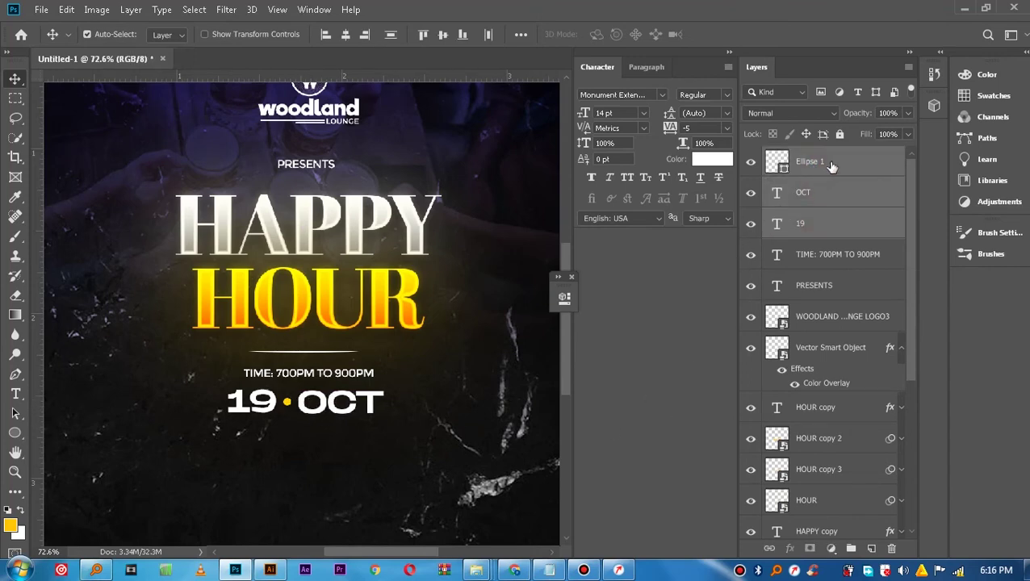
pyautogui.rightClick(832, 165)
pyautogui.click(709, 214)
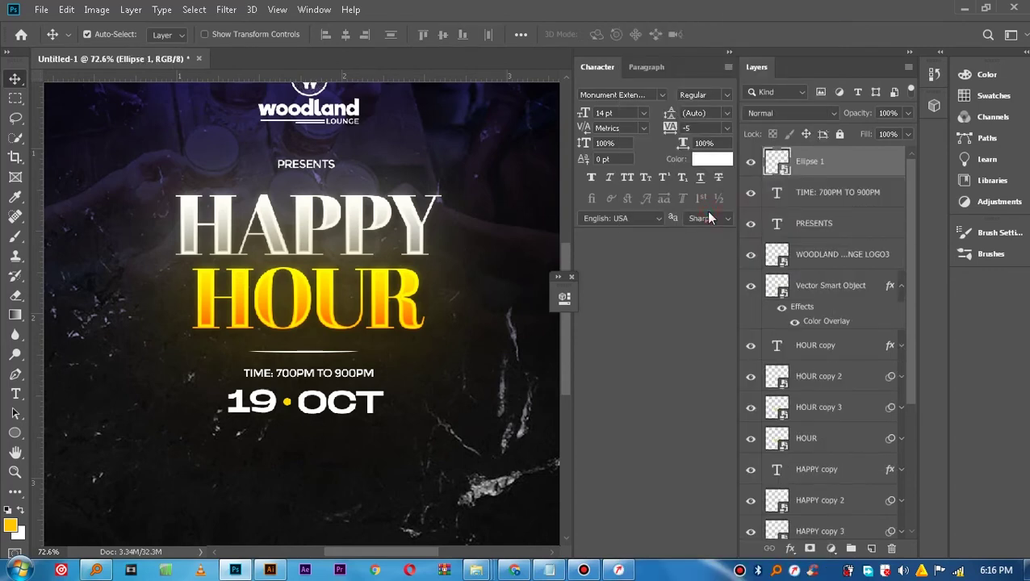
# Centre the 19 • OCT smart object under the TIME line with drags and arrow-key nudges.
pyautogui.moveTo(299, 406); pyautogui.dragTo(302, 403)
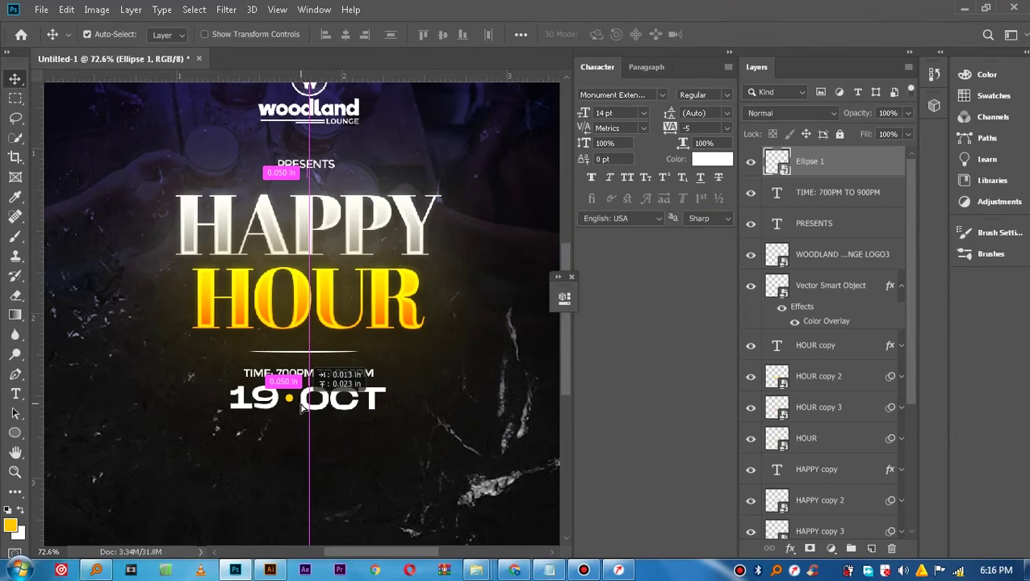
pyautogui.moveTo(301, 406); pyautogui.dragTo(302, 406)
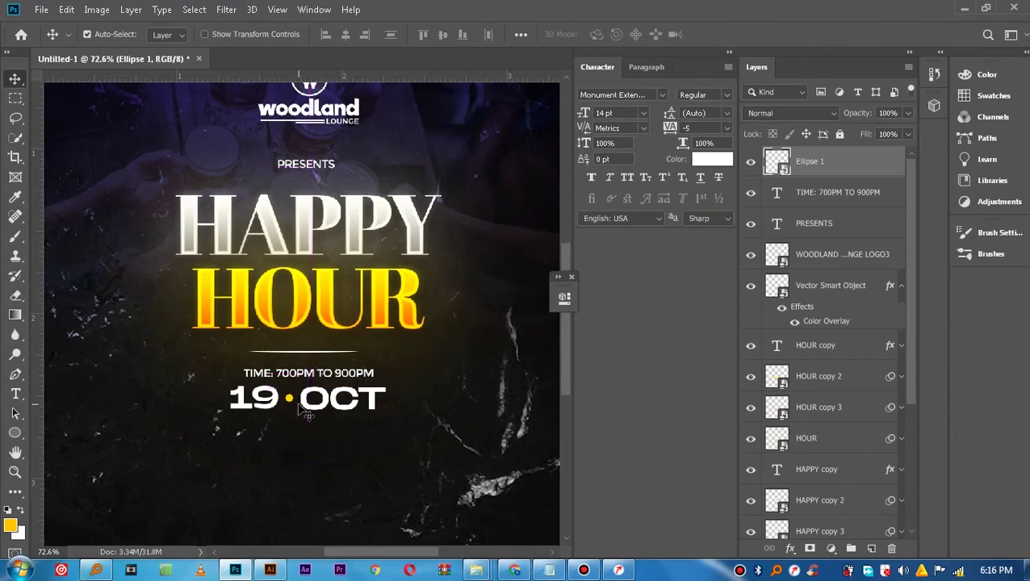
pyautogui.press('Down')
pyautogui.press('Down')
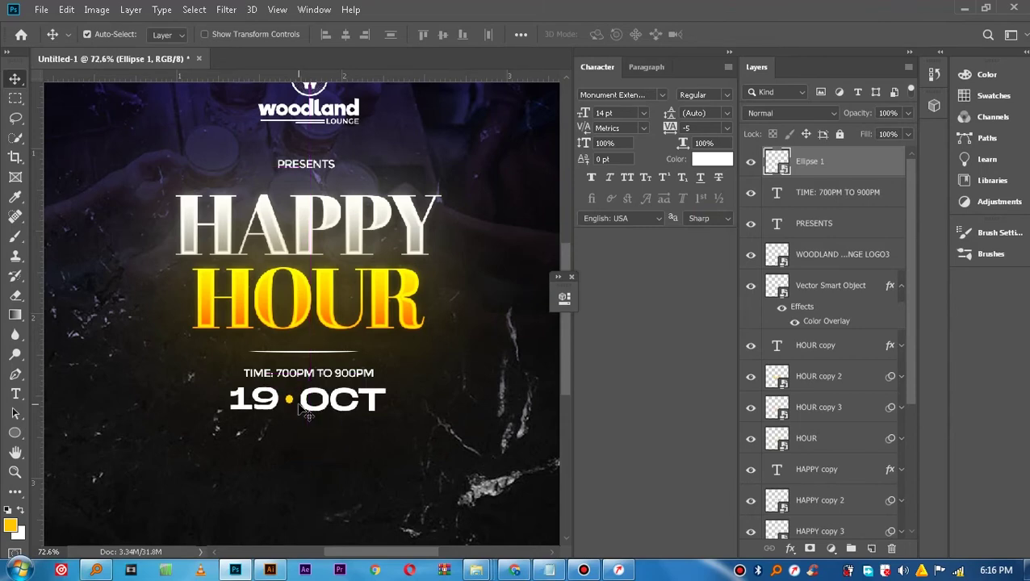
pyautogui.press('Up')
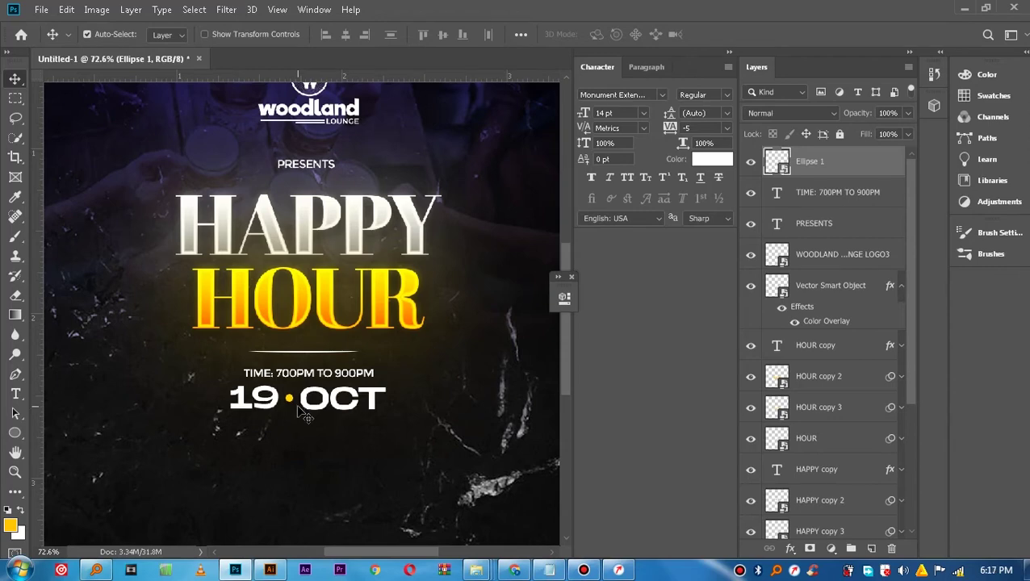
pyautogui.press('Up')
# Duplicate the time line and place the copy just below 19 • OCT.
pyautogui.click(297, 376)
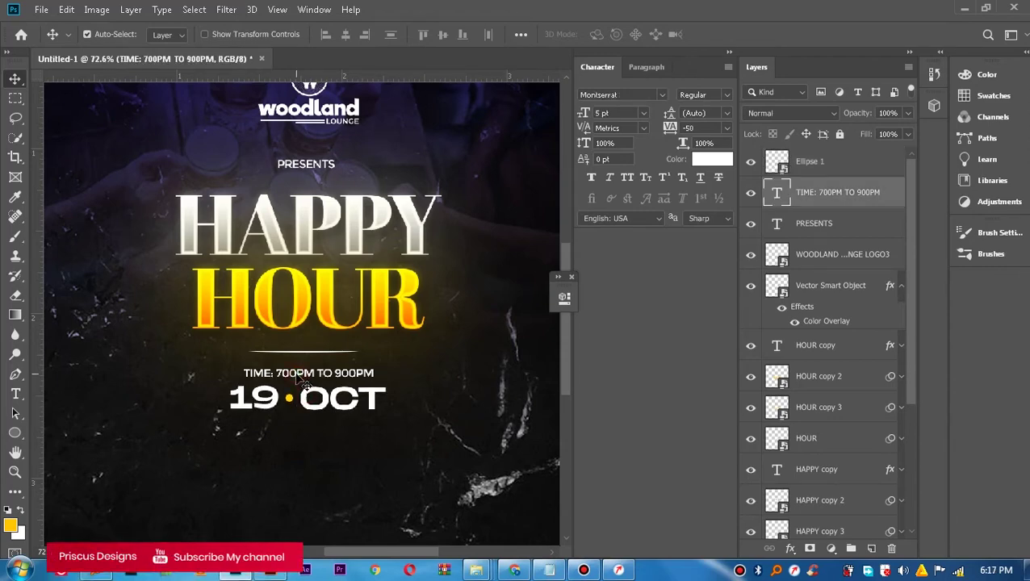
pyautogui.click(15, 471)
pyautogui.keyDown('alt'); pyautogui.click(419, 386); pyautogui.keyUp('alt')
pyautogui.keyDown('alt'); pyautogui.click(401, 369); pyautogui.keyUp('alt')
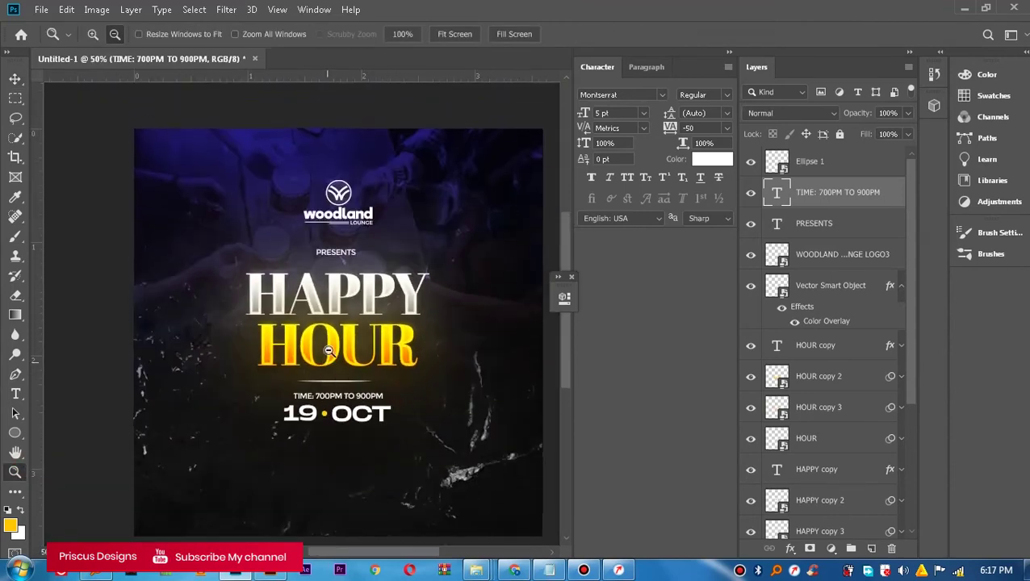
pyautogui.click(15, 78)
pyautogui.moveTo(287, 378); pyautogui.dragTo(289, 413)
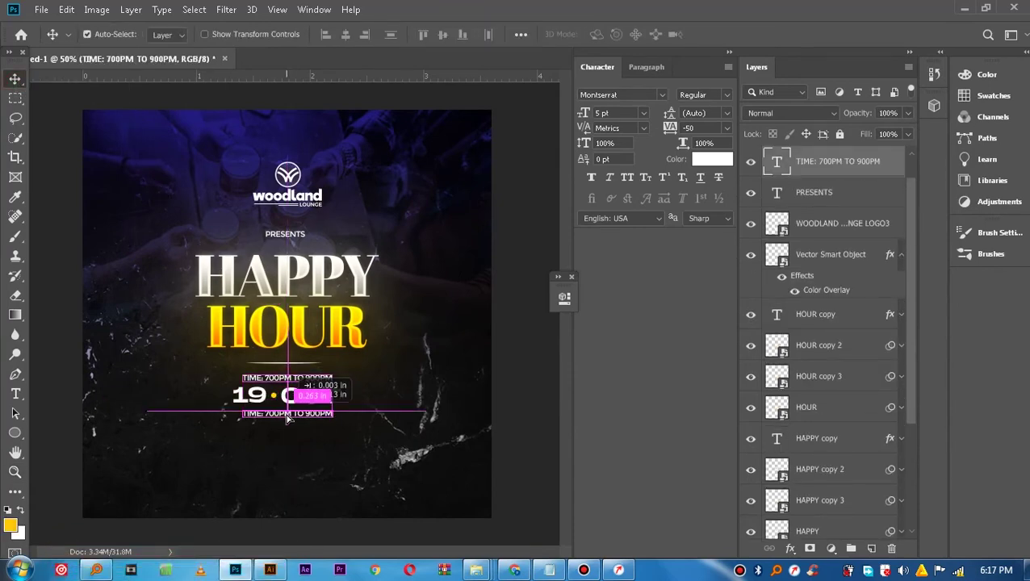
pyautogui.moveTo(287, 414); pyautogui.dragTo(288, 413)
# Replace the copy's text with the HOSTED BY DJ credit line from the notes.
pyautogui.doubleClick(287, 413)
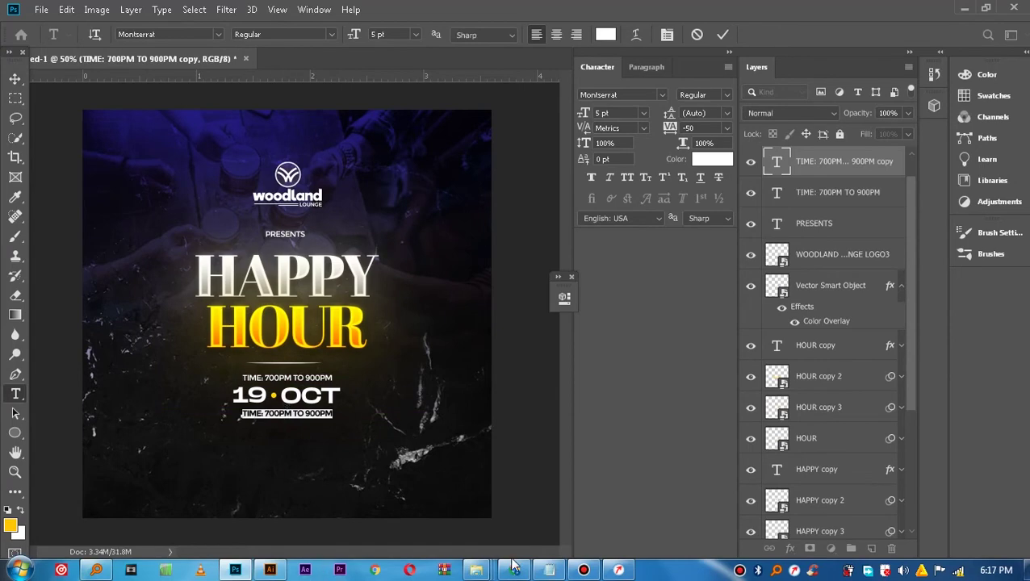
pyautogui.click(549, 570)
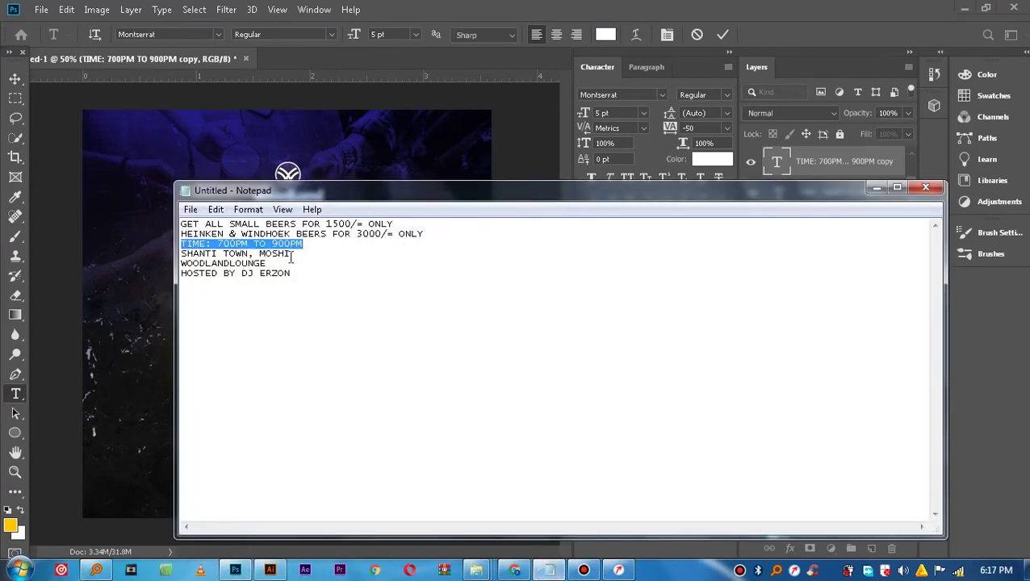
pyautogui.moveTo(296, 275); pyautogui.dragTo(161, 276)
pyautogui.rightClick(234, 279)
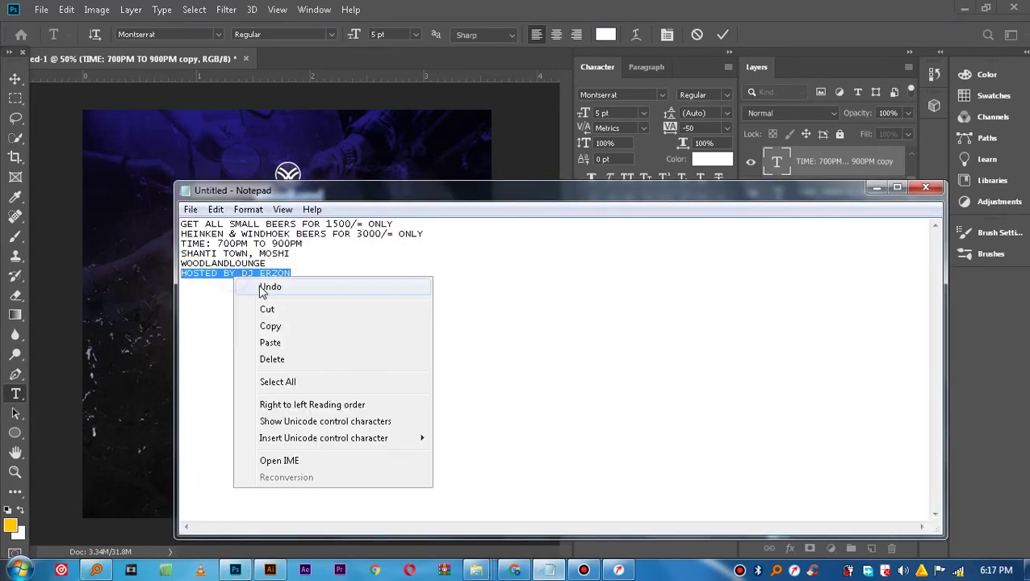
pyautogui.click(258, 324)
pyautogui.click(876, 191)
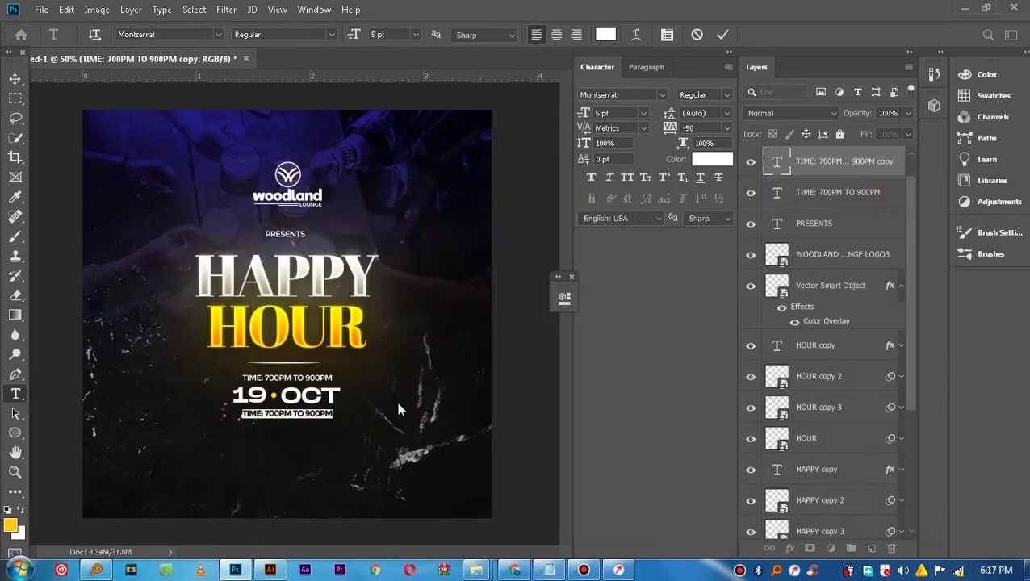
pyautogui.hotkey('ctrl', 'v')
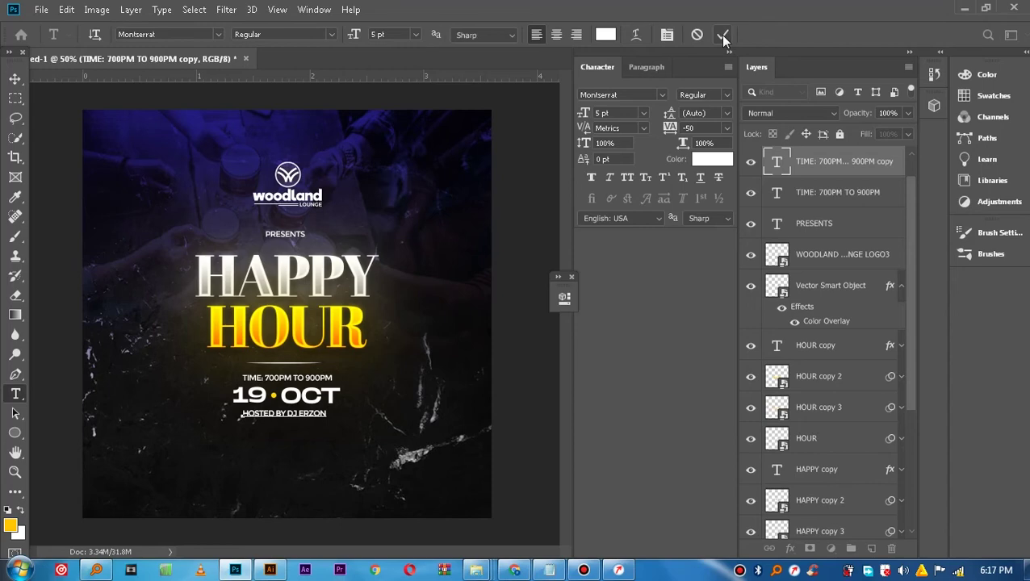
# Commit the DJ credit text and nudge the line slightly lower.
pyautogui.click(548, 570)
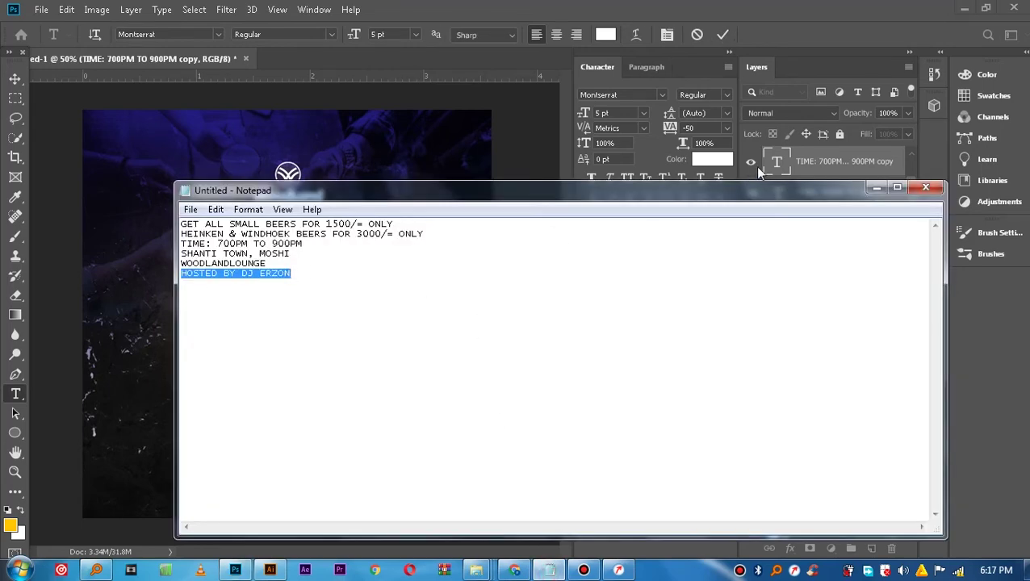
pyautogui.click(877, 188)
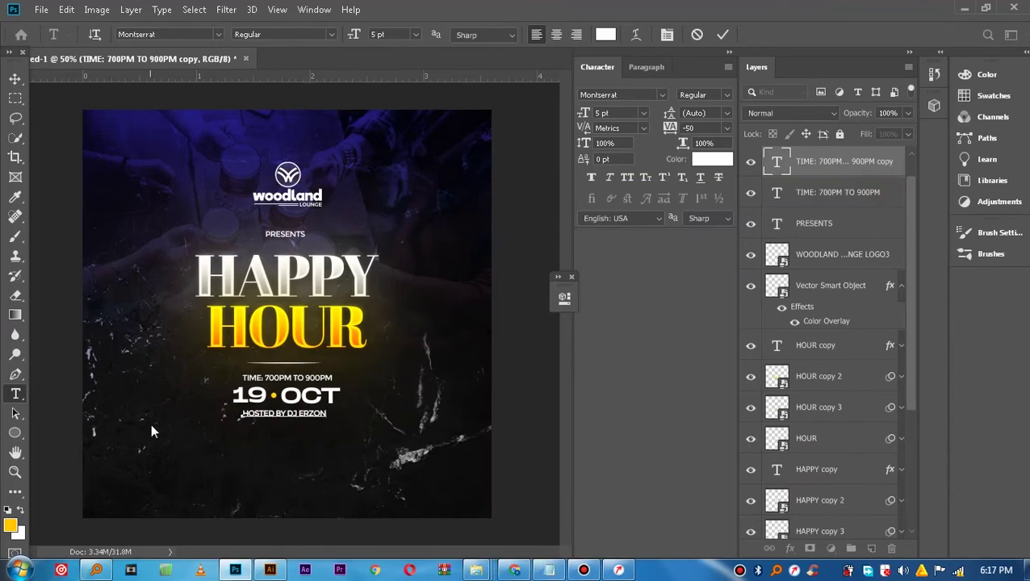
pyautogui.click(722, 34)
pyautogui.press('v')
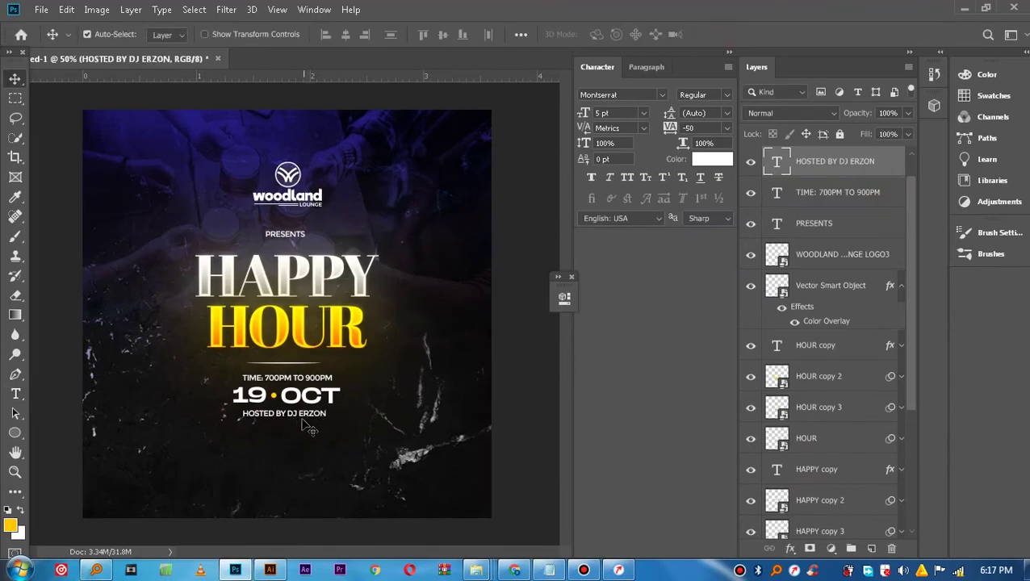
pyautogui.moveTo(283, 420); pyautogui.dragTo(285, 421)
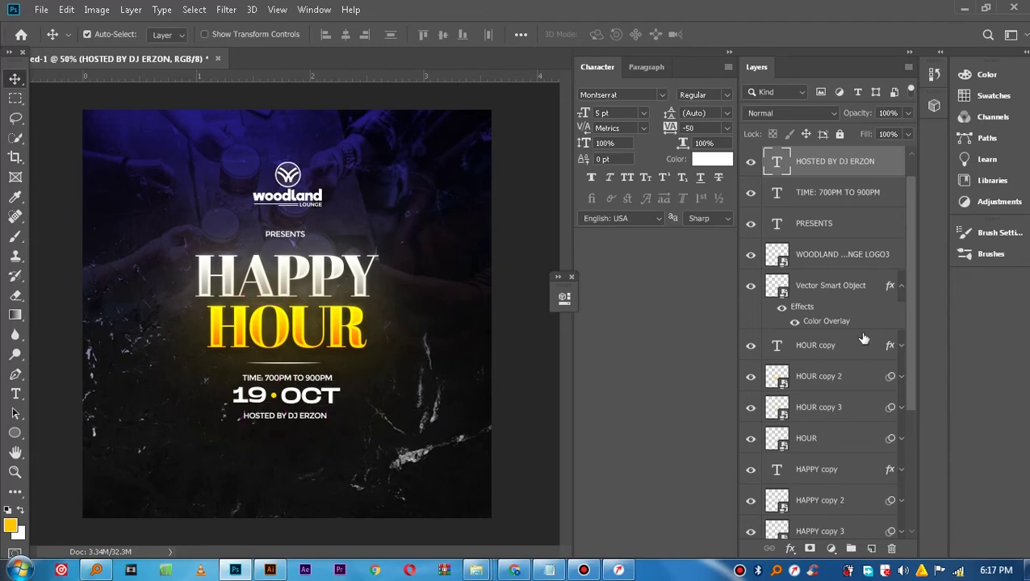
# Align the logo, PRESENTS, time line and DJ credit layers to the flyer's horizontal center, then select the DJ credit layer.
pyautogui.click(901, 287)
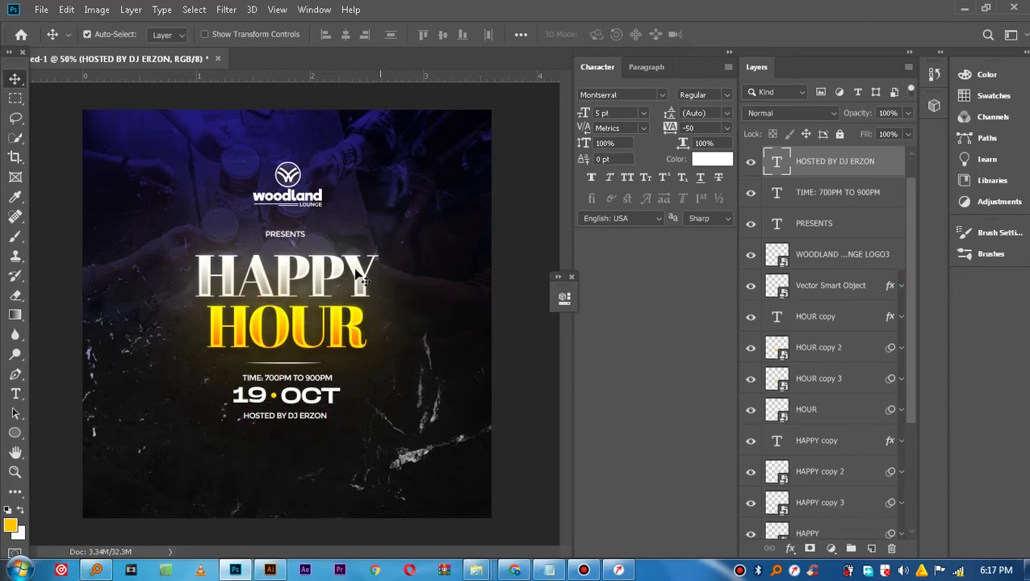
pyautogui.scroll(-3, 849, 469)
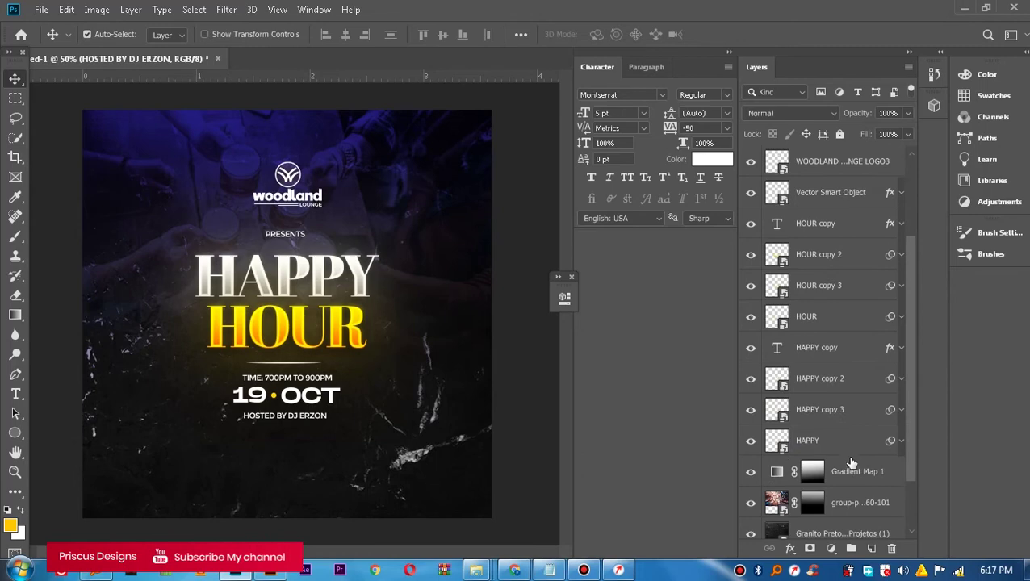
pyautogui.click(850, 445)
pyautogui.scroll(4, 851, 428)
pyautogui.keyDown('shift'); pyautogui.click(810, 163); pyautogui.keyUp('shift')
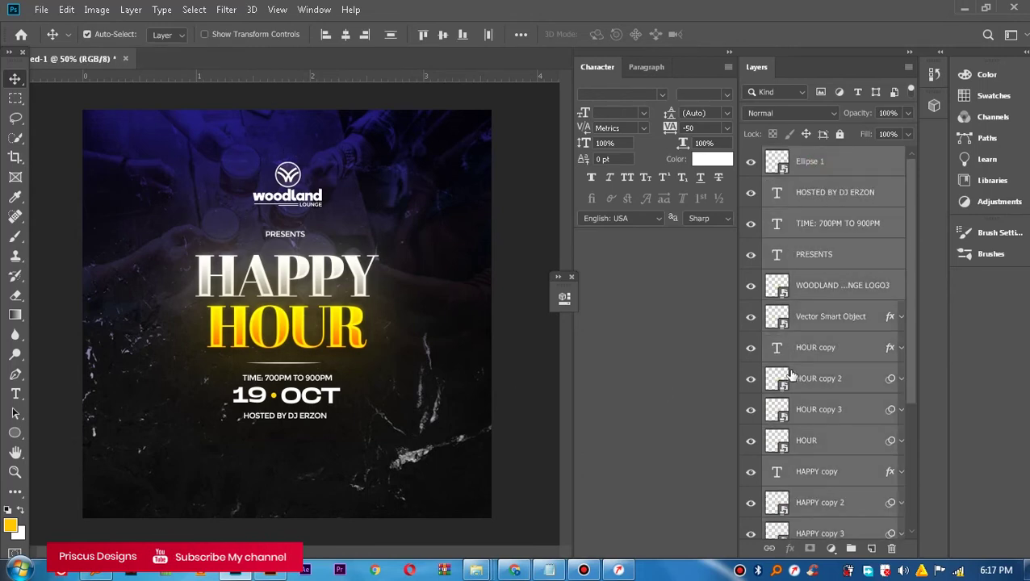
pyautogui.scroll(-5, 799, 404)
pyautogui.scroll(1, 815, 440)
pyautogui.scroll(4, 816, 440)
pyautogui.click(346, 35)
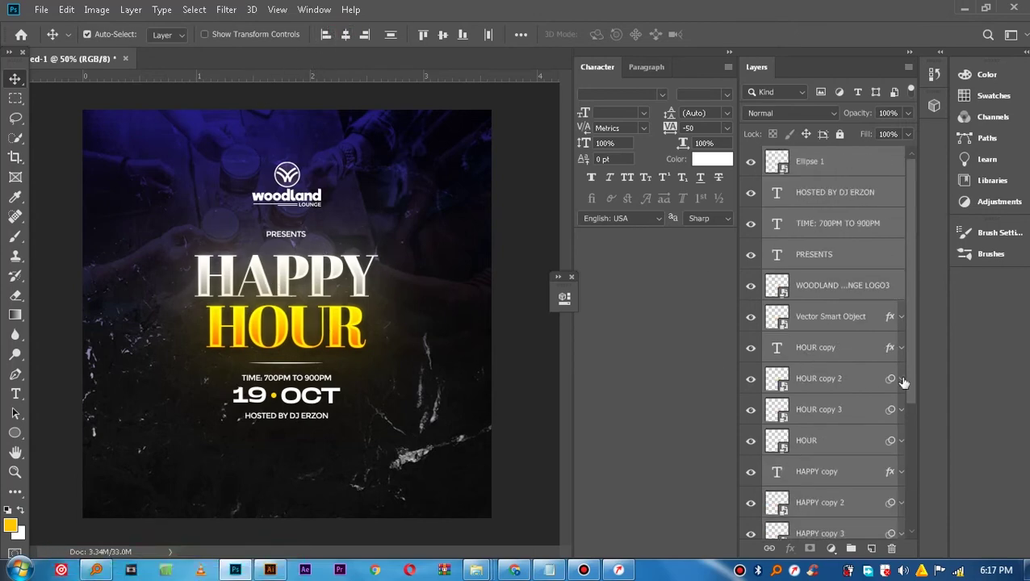
pyautogui.click(860, 378)
pyautogui.click(283, 417)
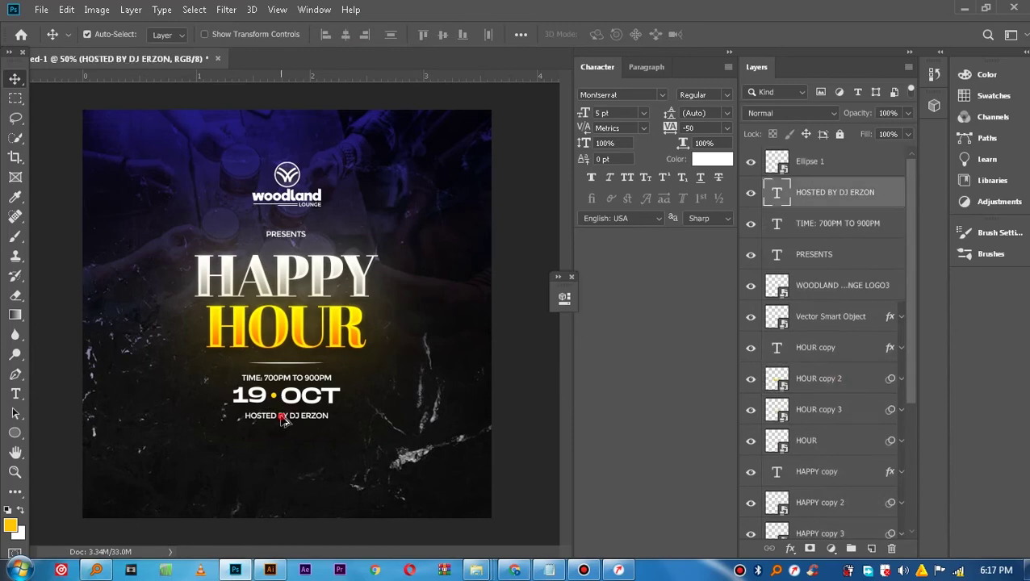
# Duplicate the DJ credit line below, retype it, and set 2 pt, tracking 470, Bold.
pyautogui.moveTo(283, 420); pyautogui.dragTo(289, 438)
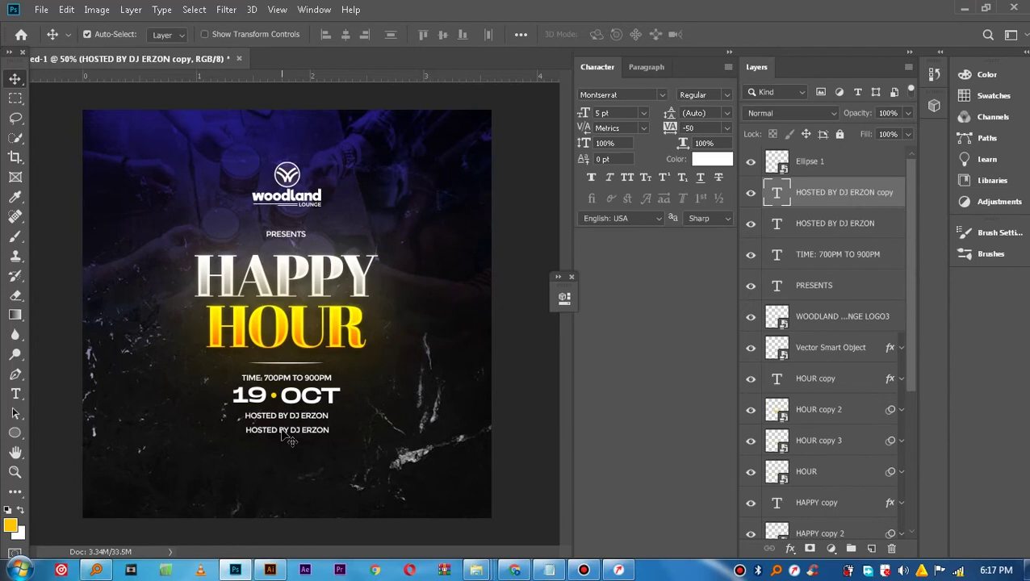
pyautogui.doubleClick(282, 431)
pyautogui.moveTo(323, 427); pyautogui.dragTo(98, 431)
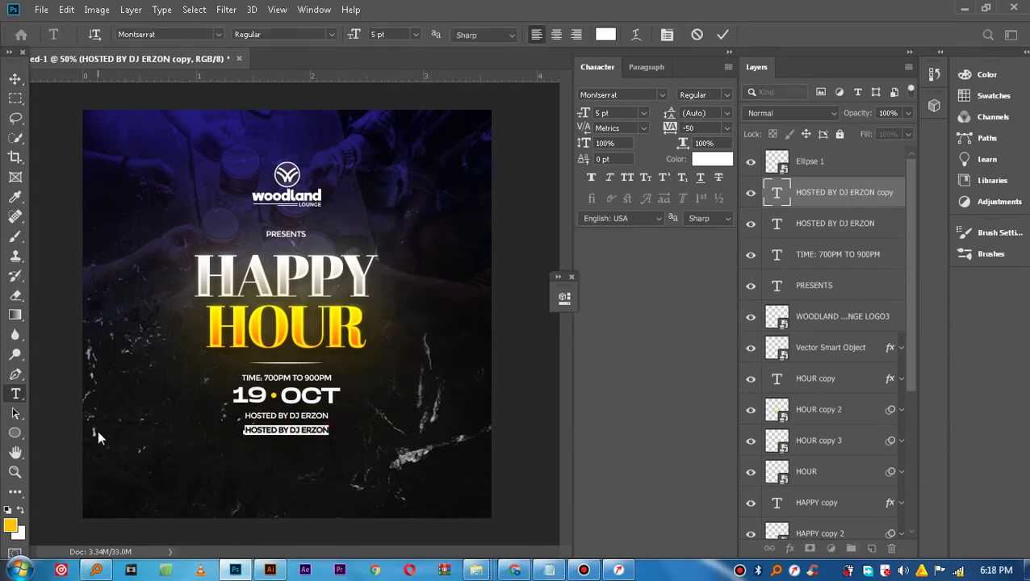
pyautogui.write('FREE ENTRY FOR ALL LADIES BEFORE 10PM')
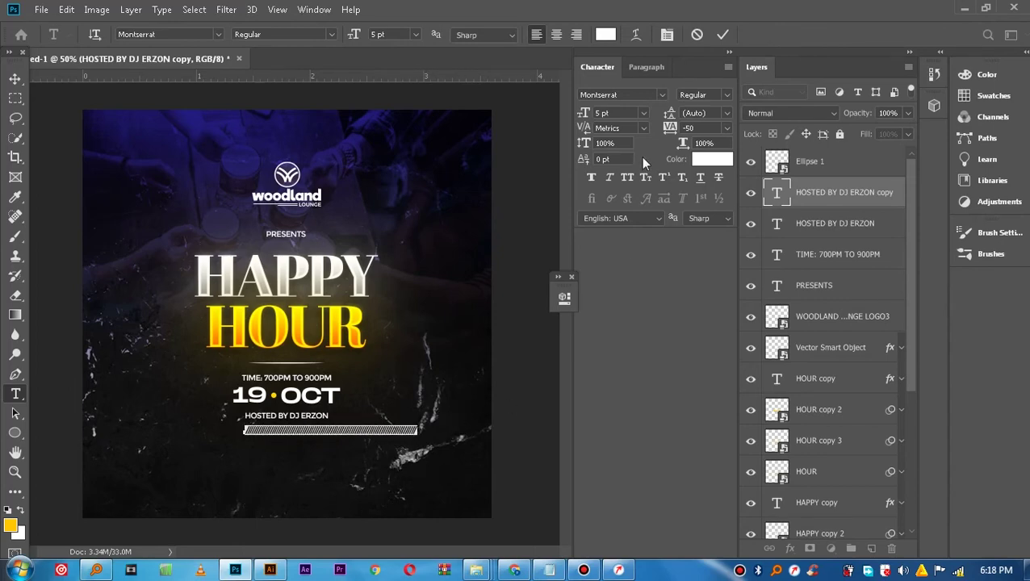
pyautogui.moveTo(584, 115); pyautogui.dragTo(615, 123)
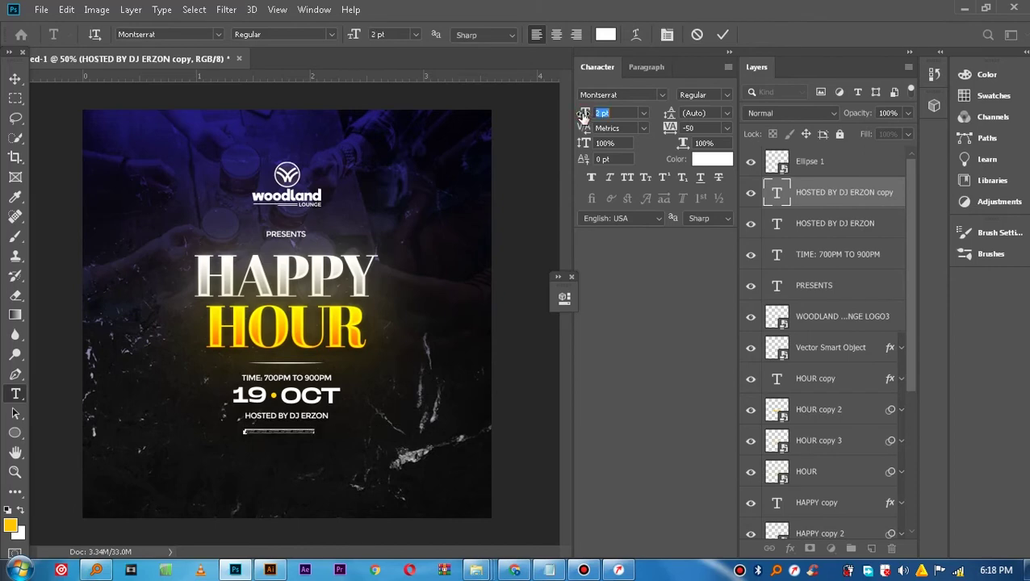
pyautogui.moveTo(670, 127); pyautogui.dragTo(696, 130)
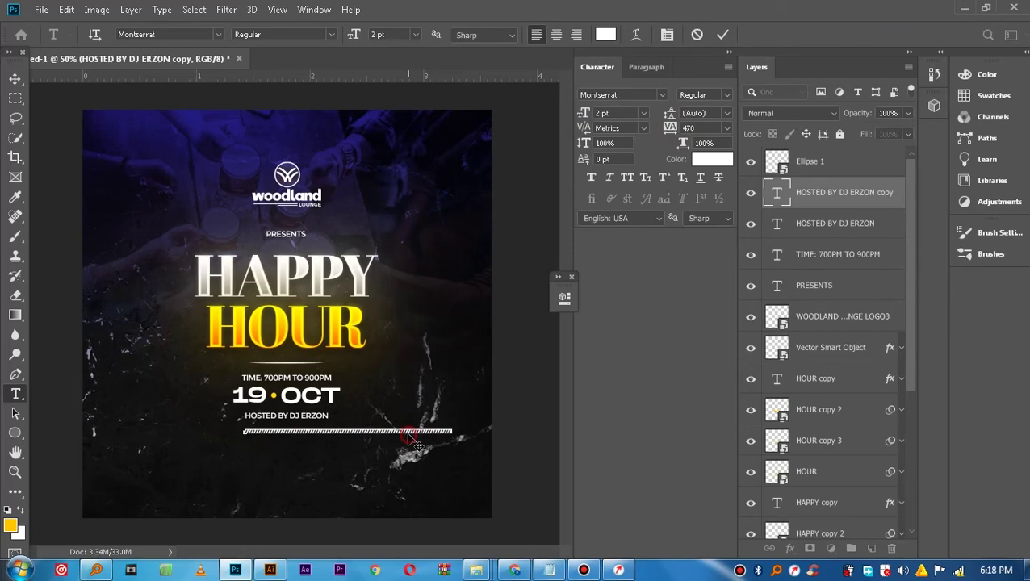
pyautogui.click(729, 96)
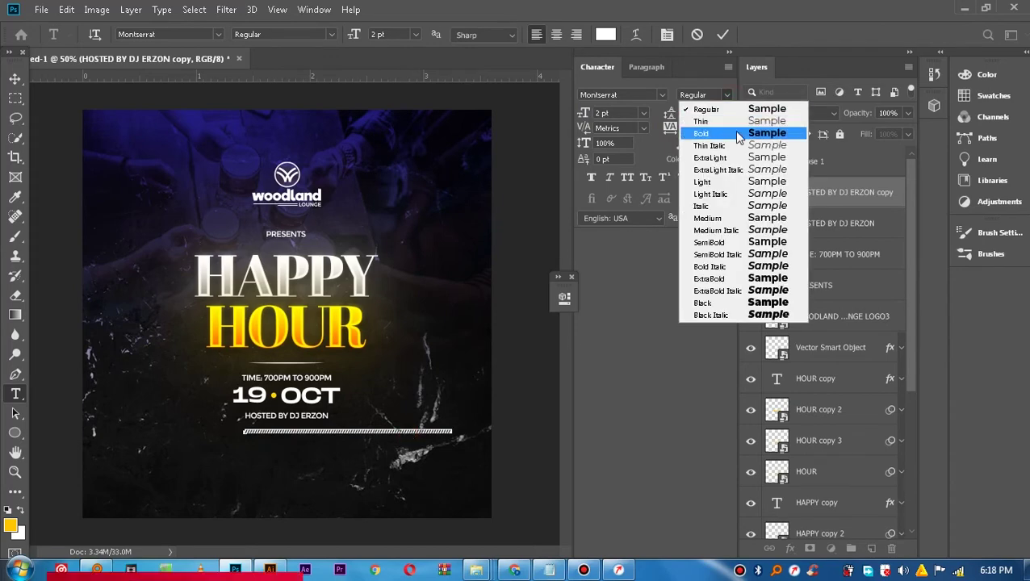
pyautogui.click(702, 131)
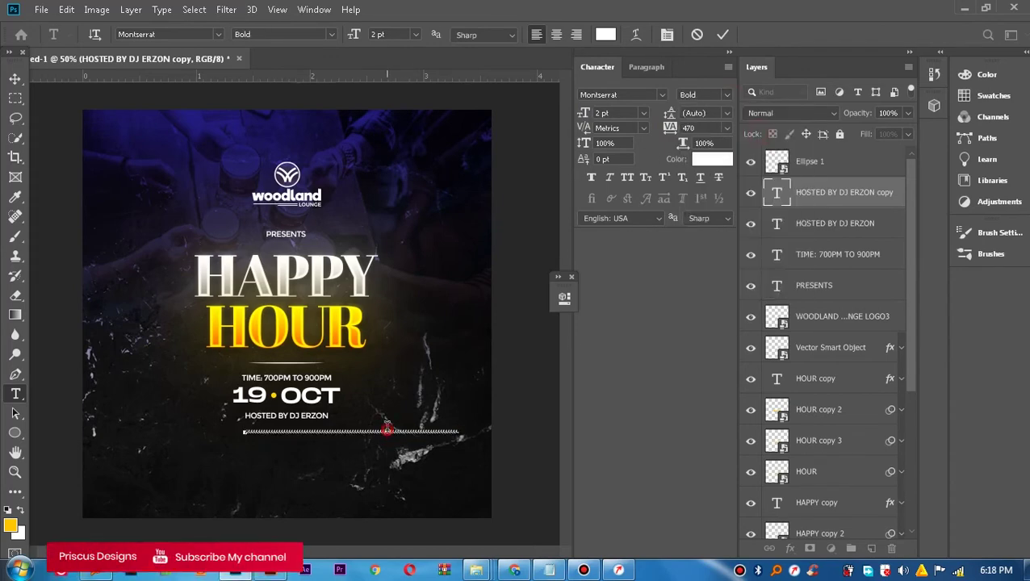
# Trim the excess slashes and centre the divider under the DJ credit line.
pyautogui.moveTo(376, 432); pyautogui.dragTo(515, 430)
pyautogui.press('BackSpace')
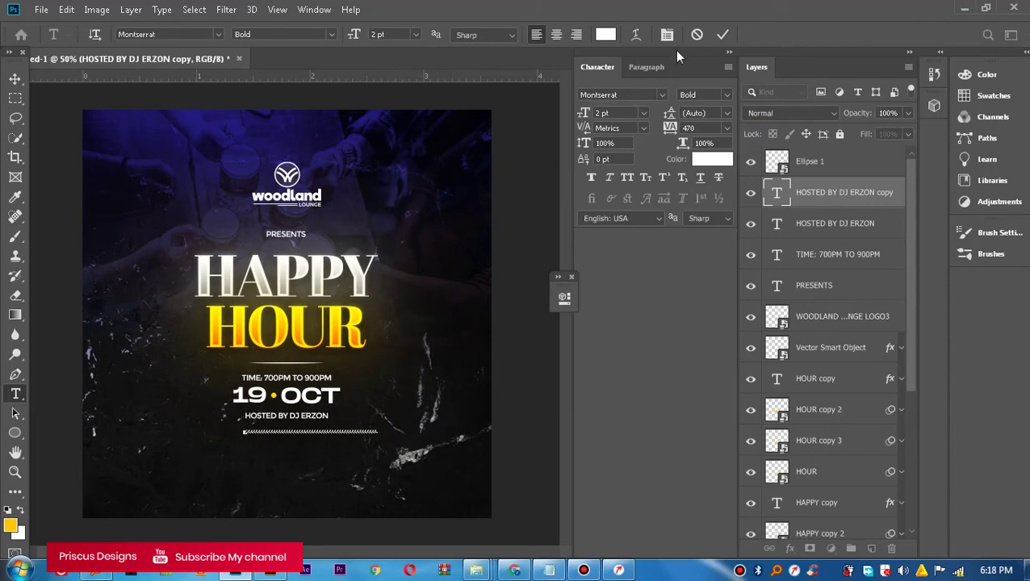
pyautogui.click(723, 34)
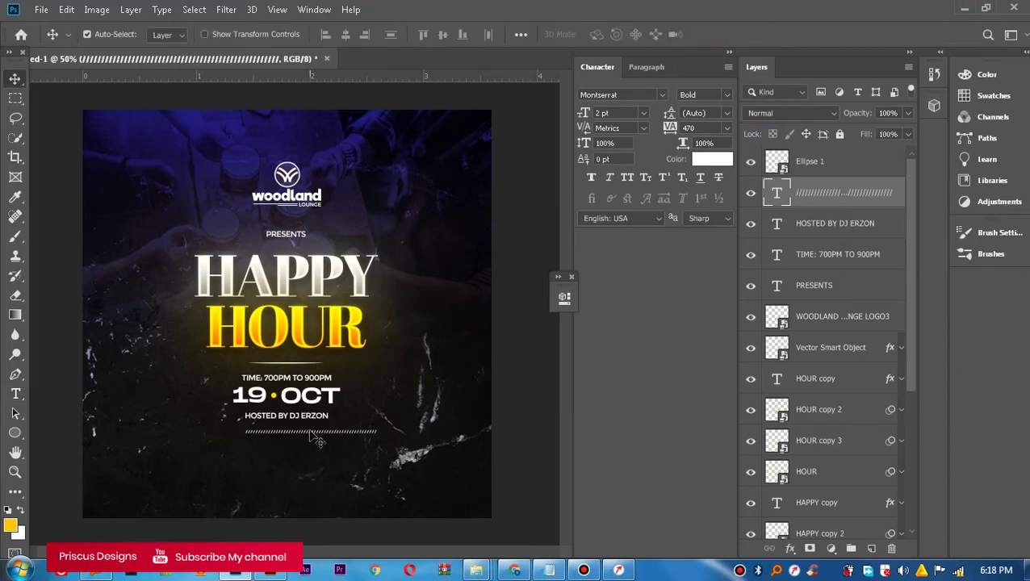
pyautogui.moveTo(311, 435); pyautogui.dragTo(293, 436)
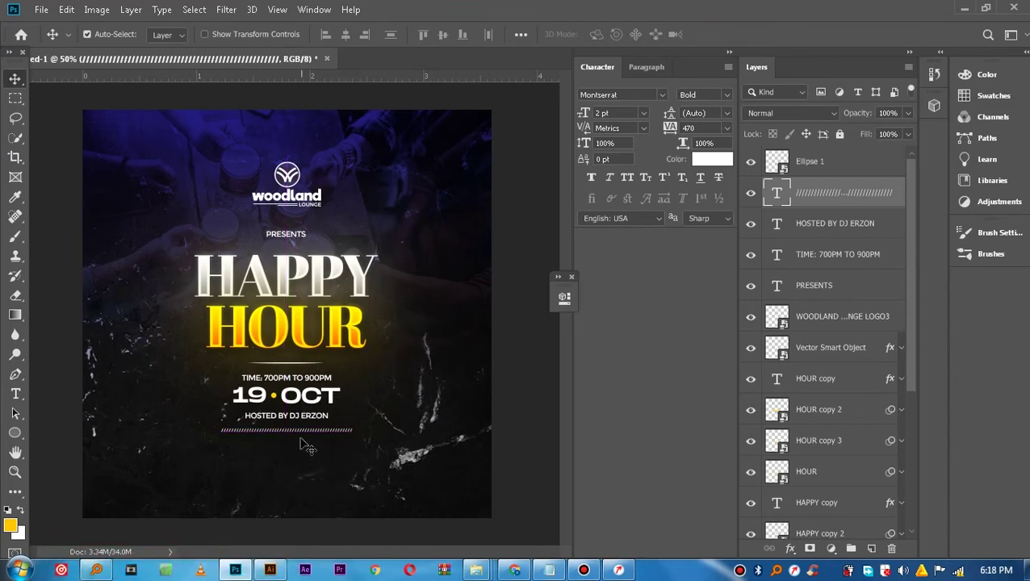
pyautogui.click(286, 418)
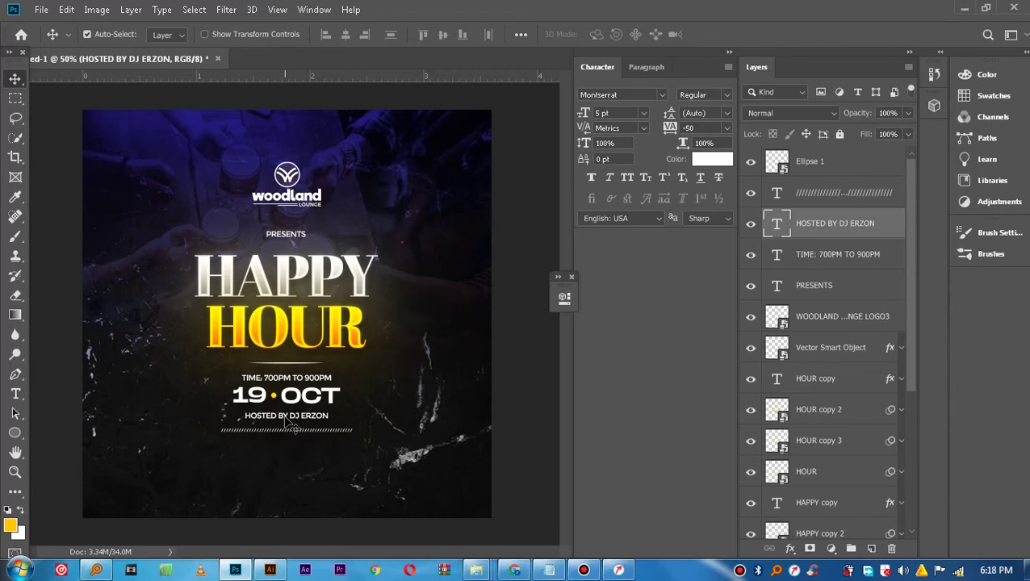
# Copy the DJ credit line and move the copy down near the flyer's bottom edge.
pyautogui.moveTo(286, 421); pyautogui.dragTo(287, 450)
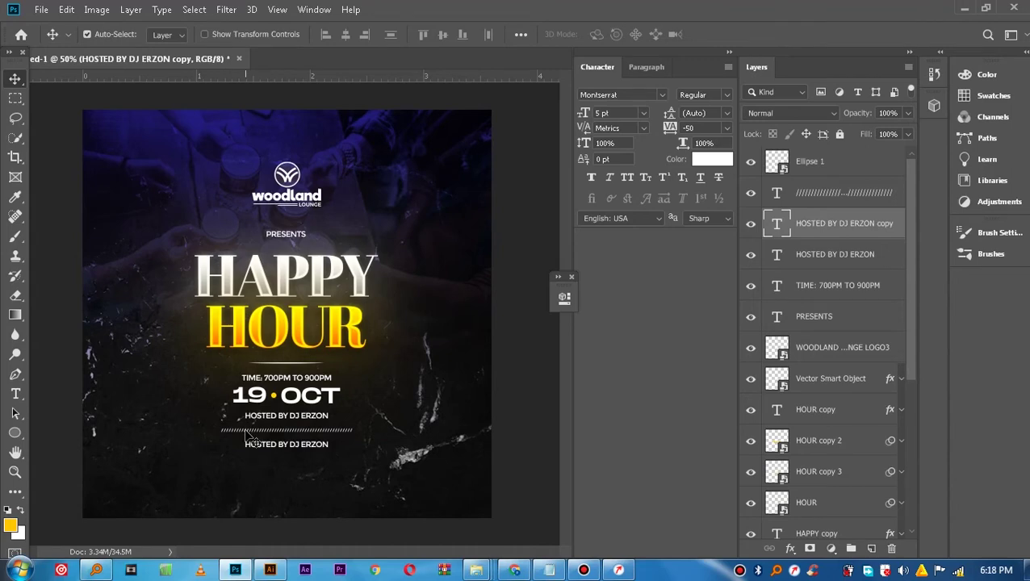
pyautogui.doubleClick(276, 447)
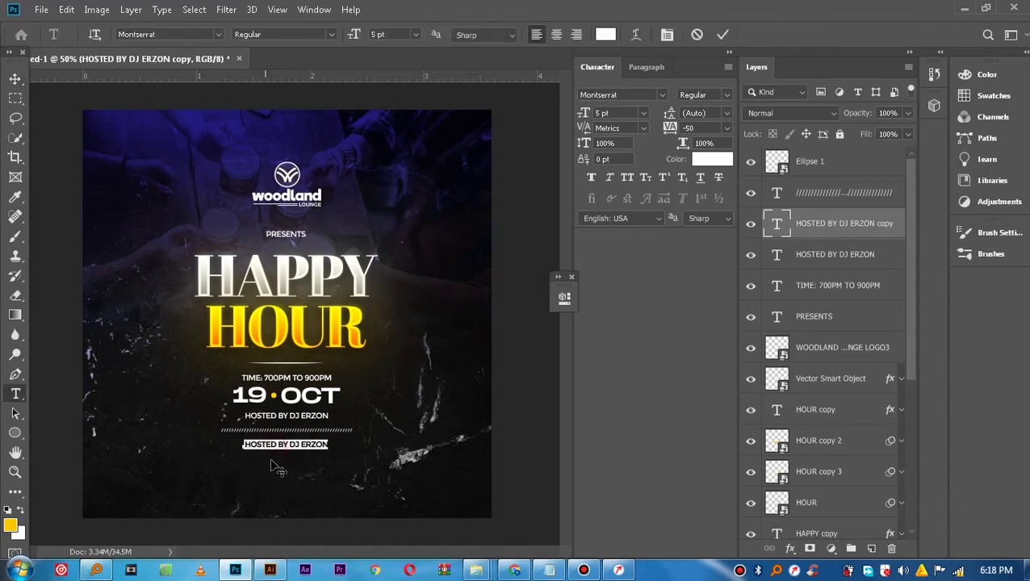
pyautogui.click(583, 570)
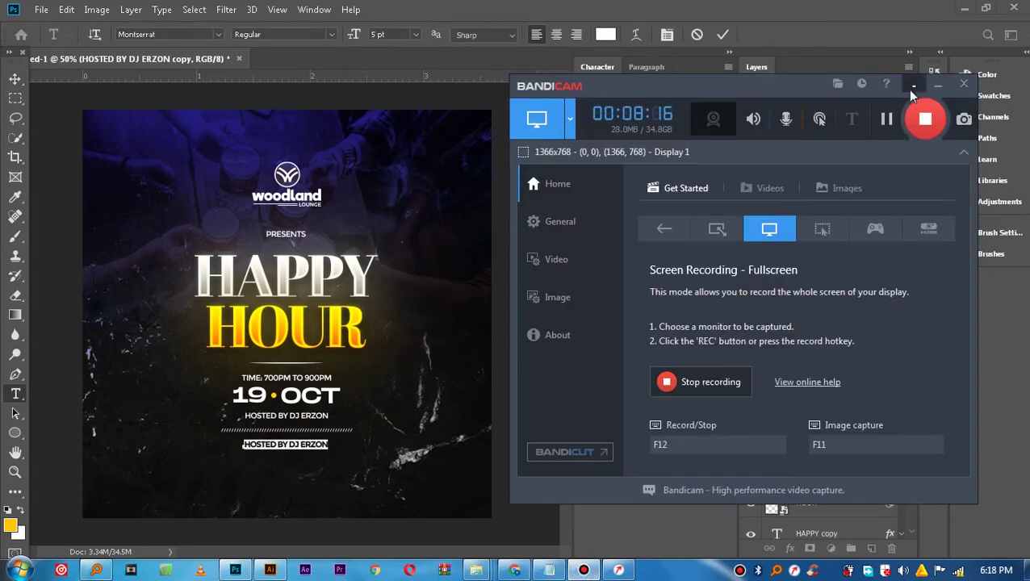
pyautogui.click(934, 86)
pyautogui.click(549, 569)
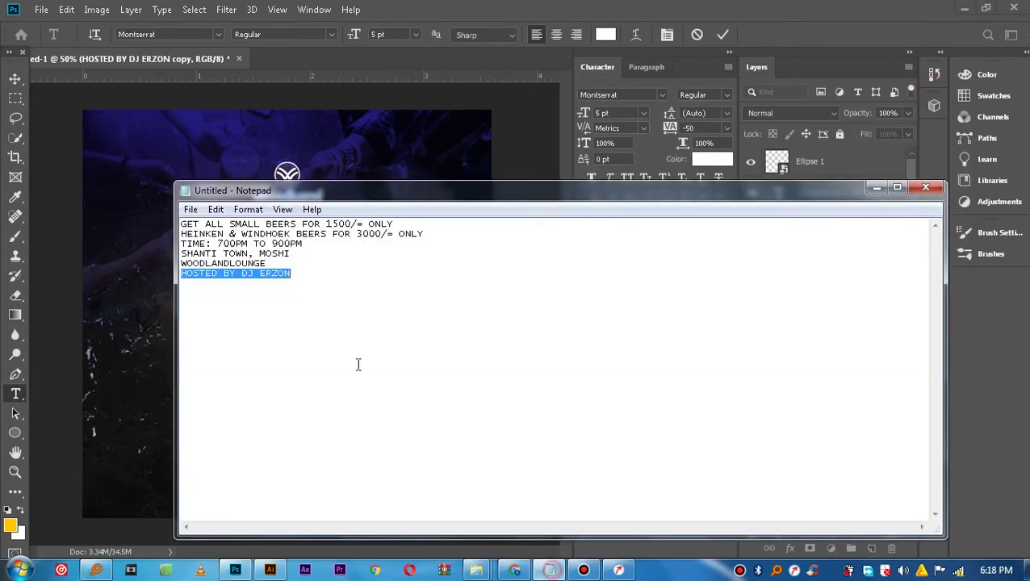
pyautogui.click(398, 223)
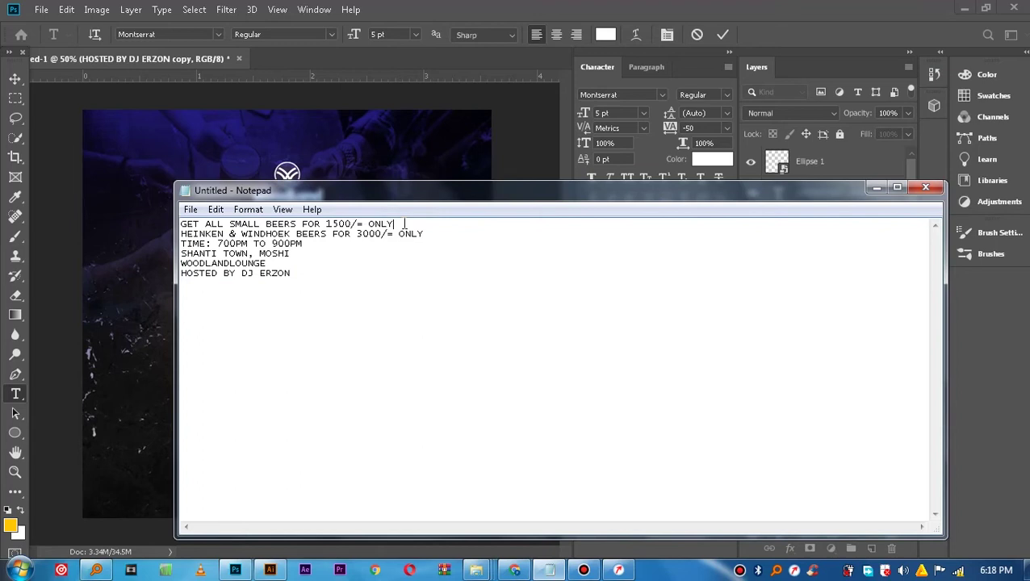
pyautogui.click(877, 189)
pyautogui.click(724, 33)
pyautogui.press('v')
pyautogui.moveTo(284, 460); pyautogui.dragTo(282, 505)
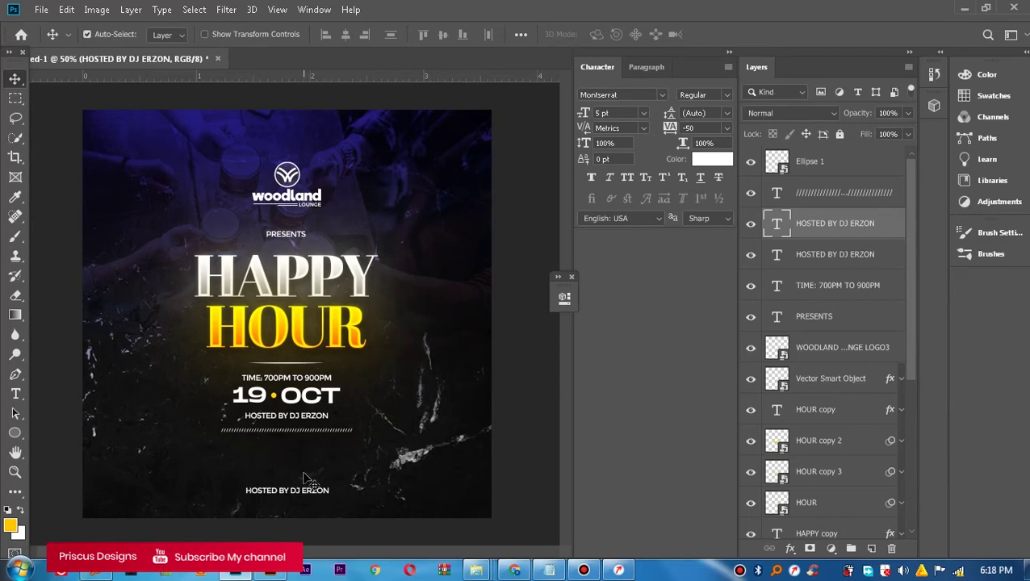
pyautogui.rightClick(16, 435)
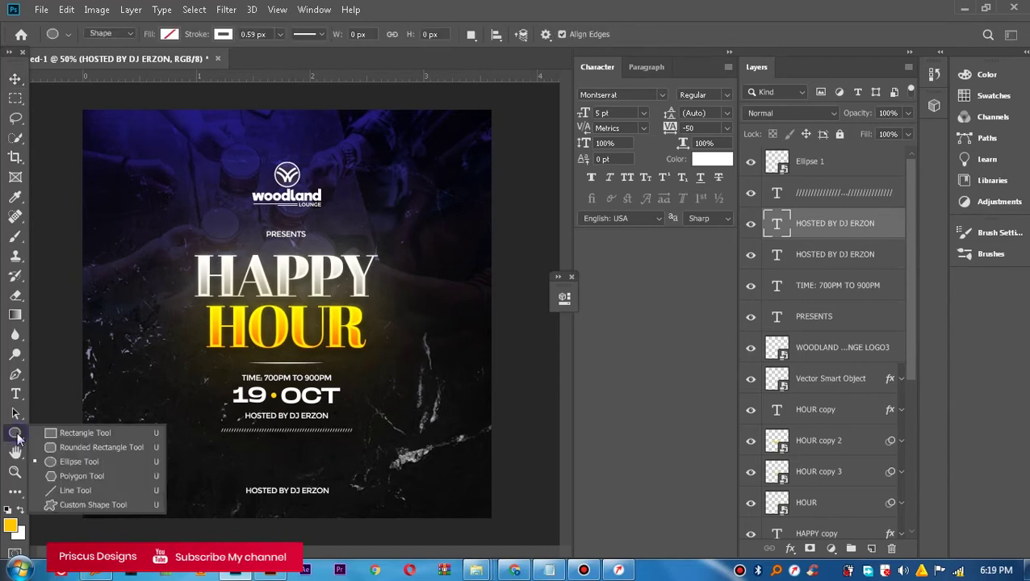
# Draw an orange-yellow filled rectangle below the slash divider.
pyautogui.click(74, 435)
pyautogui.click(165, 35)
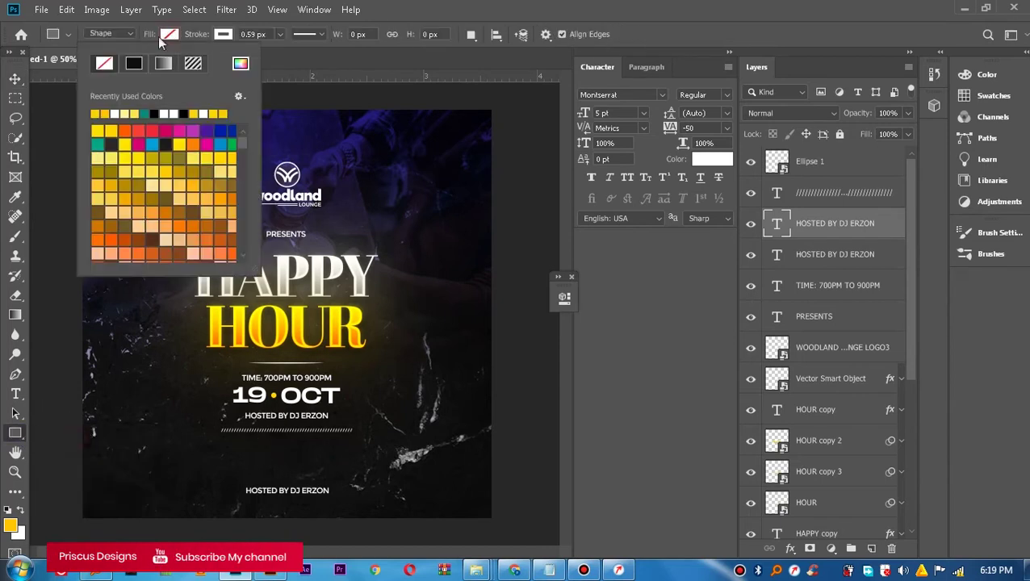
pyautogui.click(133, 64)
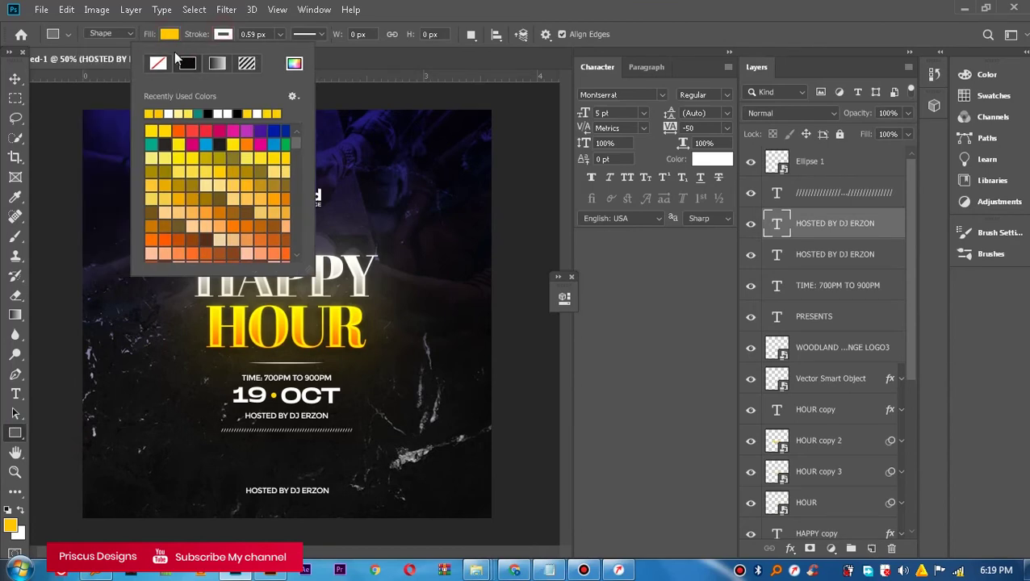
pyautogui.click(217, 32)
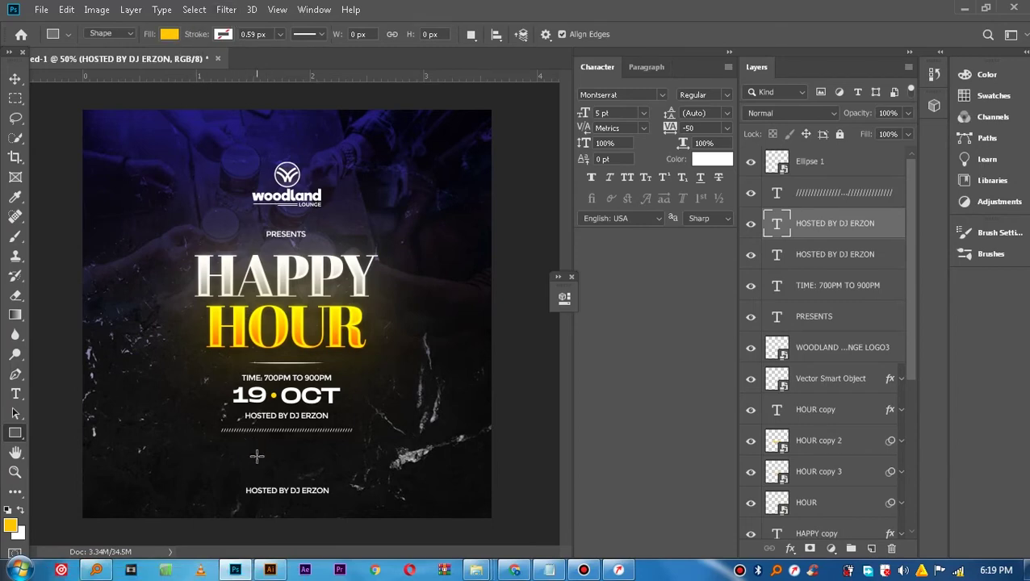
pyautogui.moveTo(256, 440); pyautogui.dragTo(324, 447)
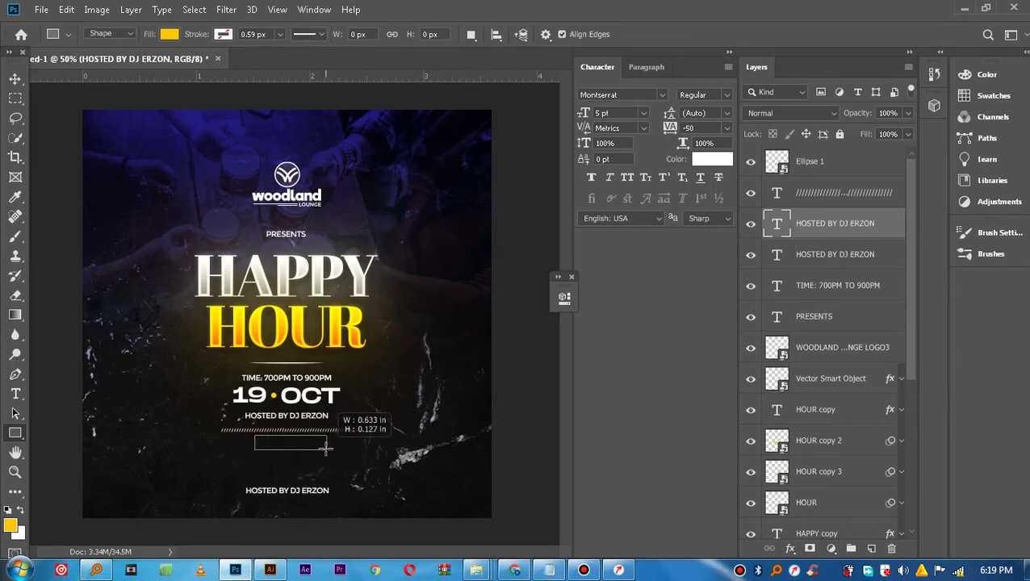
pyautogui.moveTo(324, 447); pyautogui.dragTo(327, 450)
# Centre the rectangle under the divider and open its Blending Options.
pyautogui.click(520, 278)
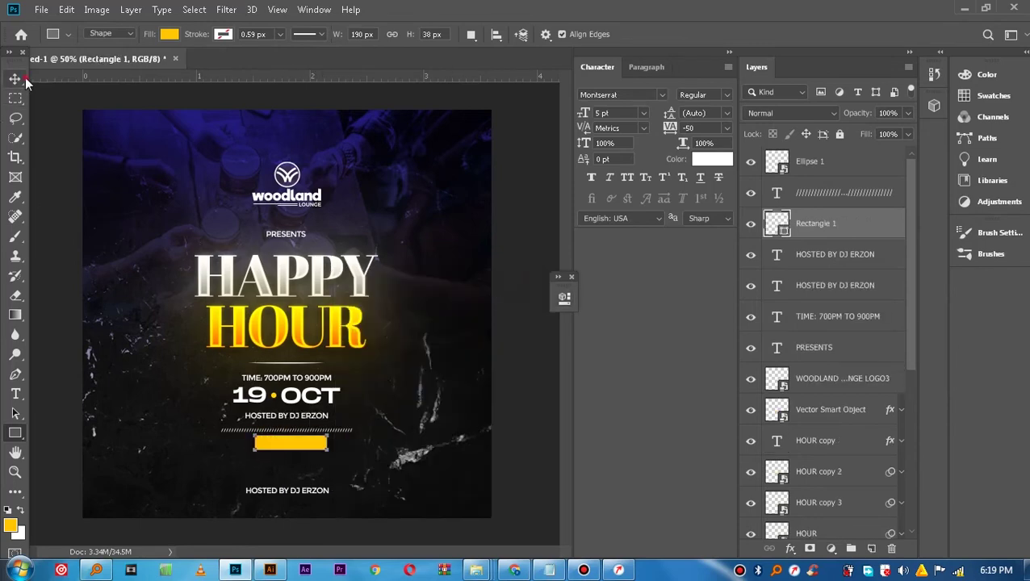
pyautogui.click(15, 78)
pyautogui.moveTo(294, 451); pyautogui.dragTo(290, 457)
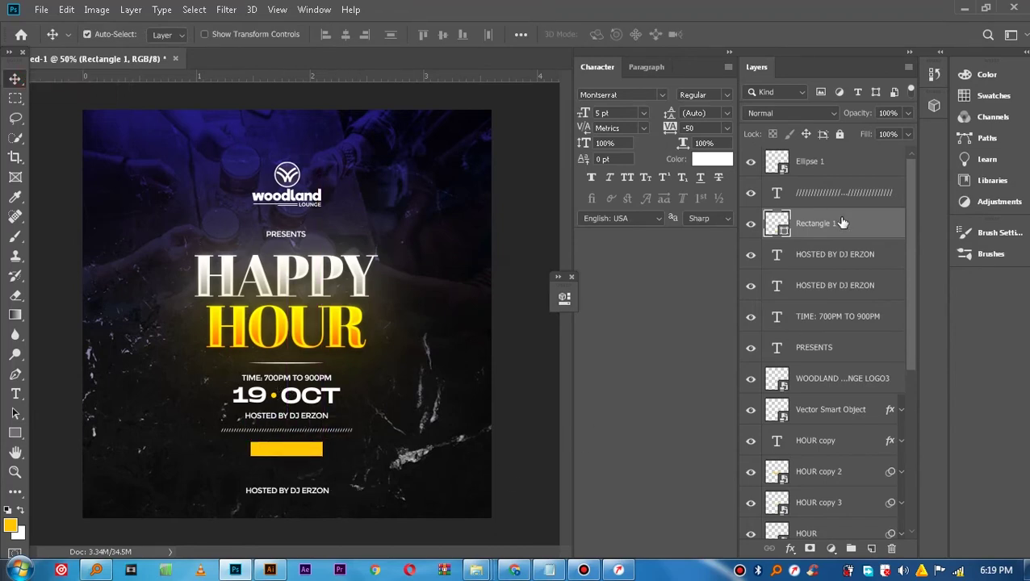
pyautogui.rightClick(841, 222)
pyautogui.click(721, 23)
# Add a Gradient Overlay and set its left stop to orange ff6000.
pyautogui.moveTo(331, 84); pyautogui.dragTo(568, 71)
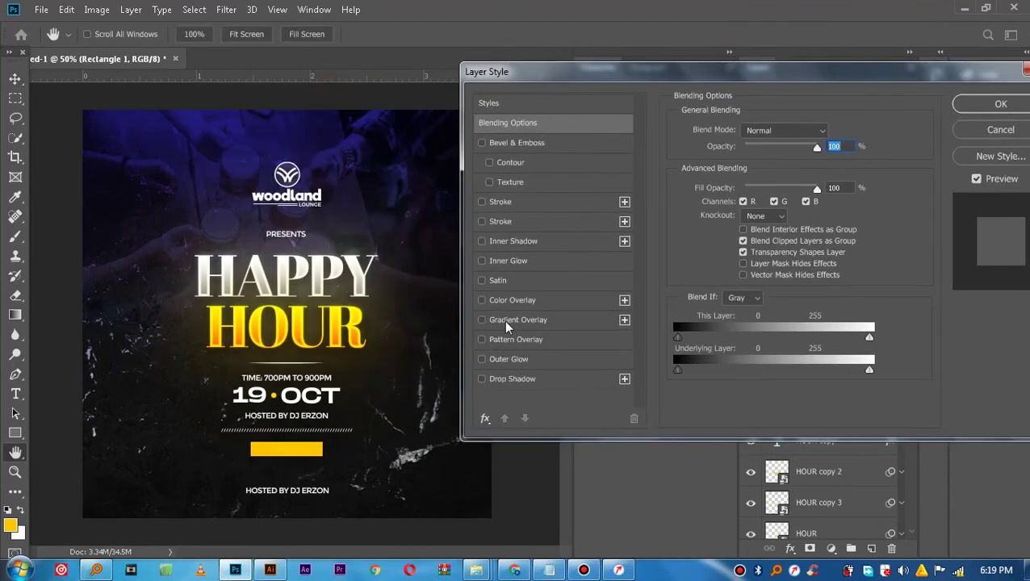
pyautogui.click(506, 322)
pyautogui.click(747, 167)
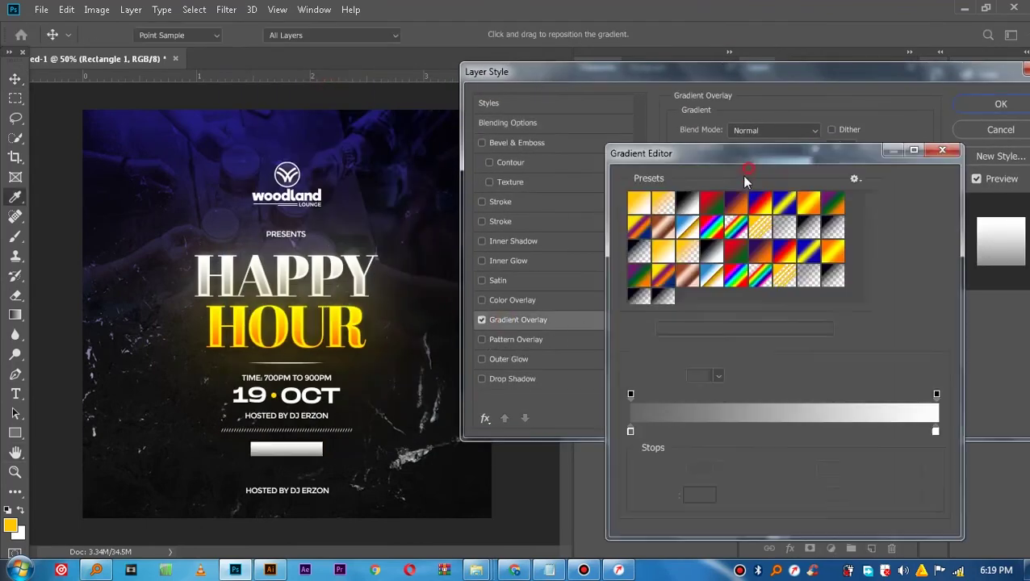
pyautogui.click(631, 432)
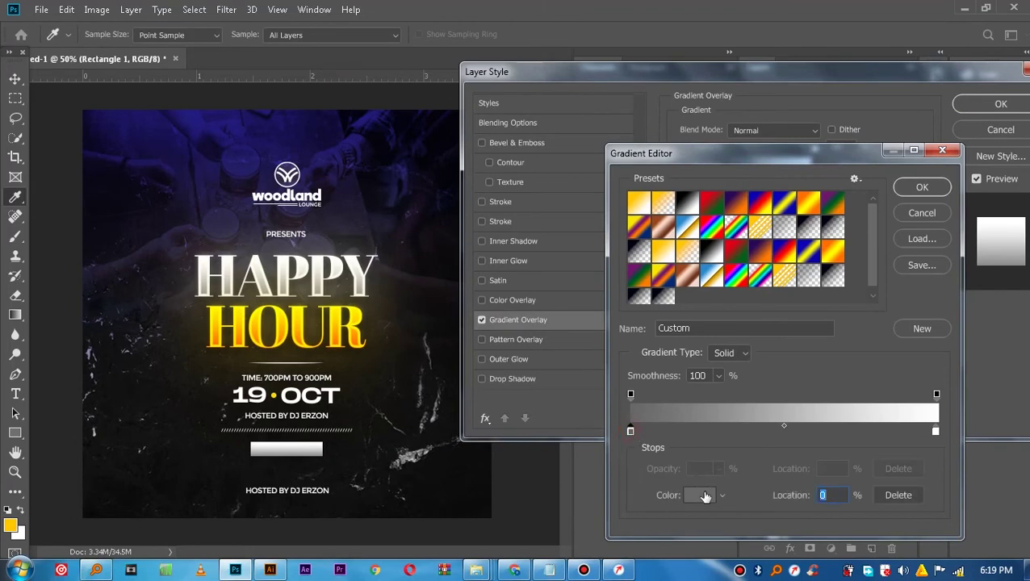
pyautogui.click(705, 496)
pyautogui.write('ff6000')
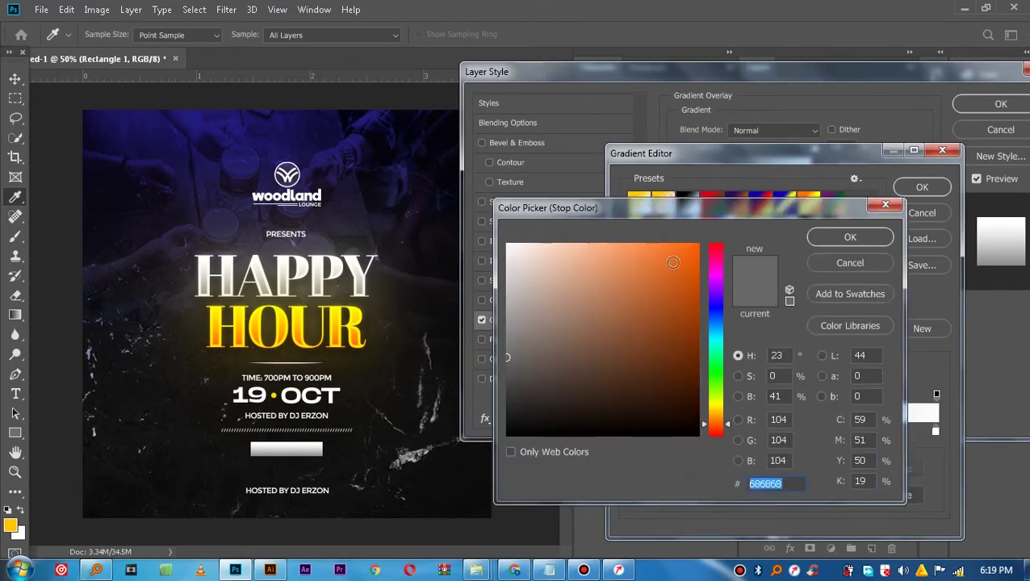
pyautogui.click(837, 242)
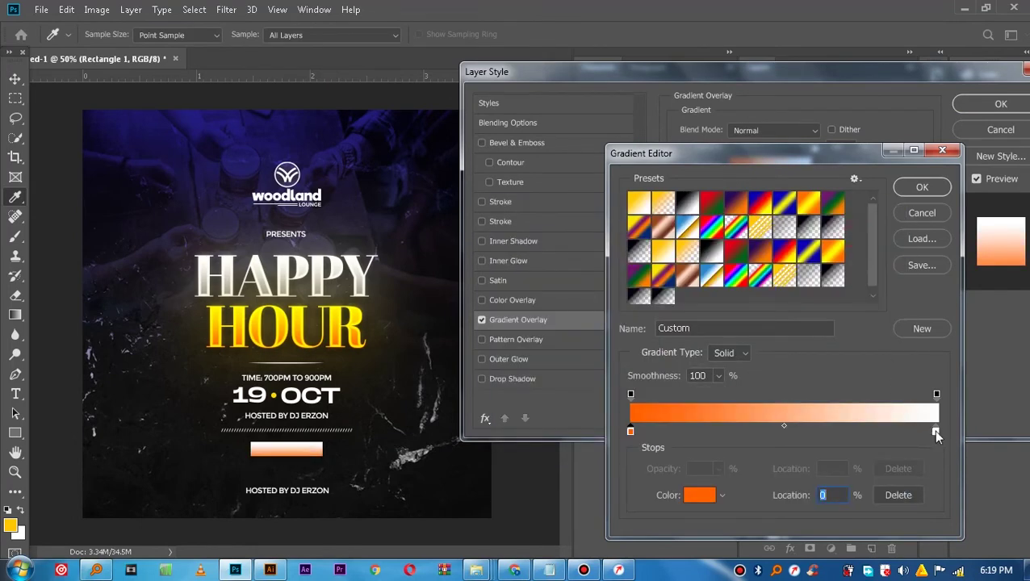
# Set the gradient's right stop to yellow f0ff00 and accept the gradient.
pyautogui.click(935, 432)
pyautogui.click(699, 495)
pyautogui.click(715, 408)
pyautogui.moveTo(715, 408); pyautogui.dragTo(714, 399)
pyautogui.moveTo(673, 285); pyautogui.dragTo(726, 213)
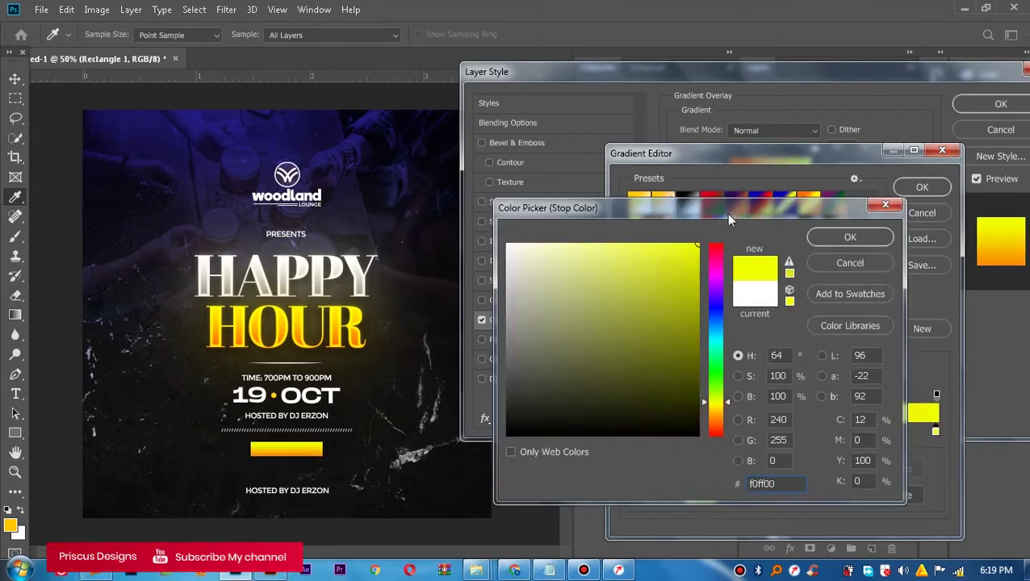
pyautogui.click(861, 240)
pyautogui.click(912, 187)
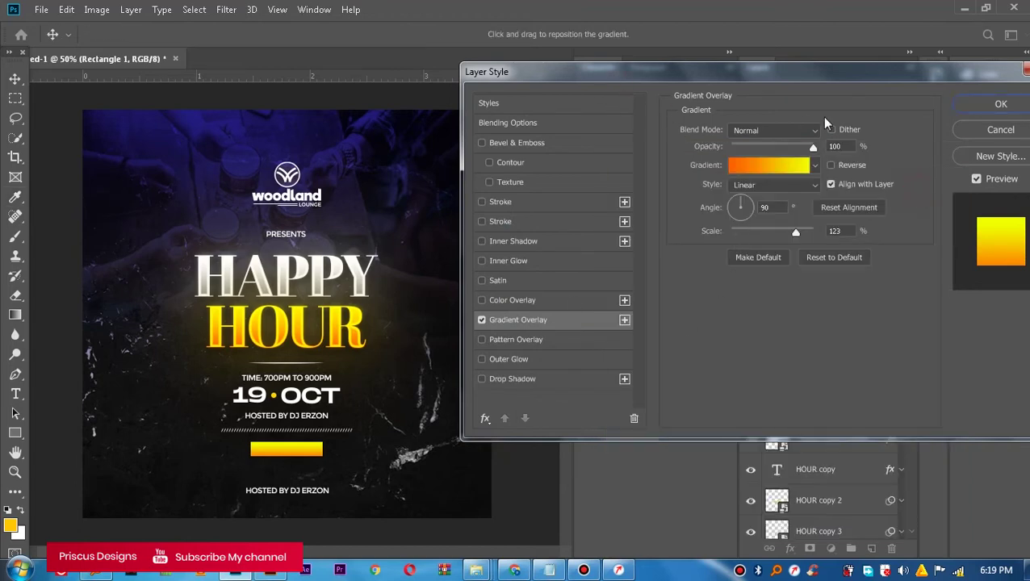
# Set the gradient scale to 150% and apply the overlay.
pyautogui.moveTo(795, 232); pyautogui.dragTo(812, 231)
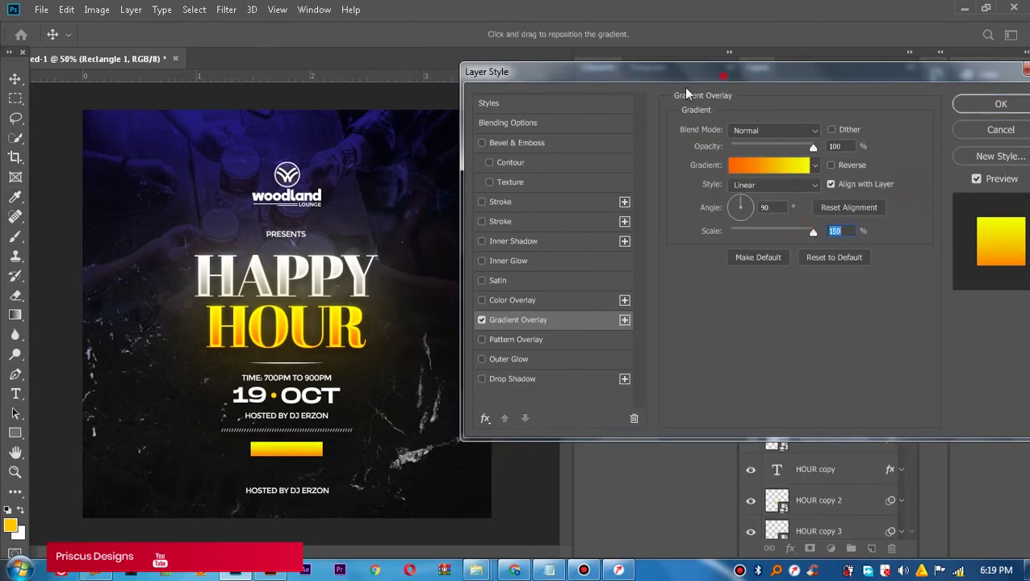
pyautogui.moveTo(683, 75); pyautogui.dragTo(524, 109)
pyautogui.click(859, 148)
pyautogui.click(286, 492)
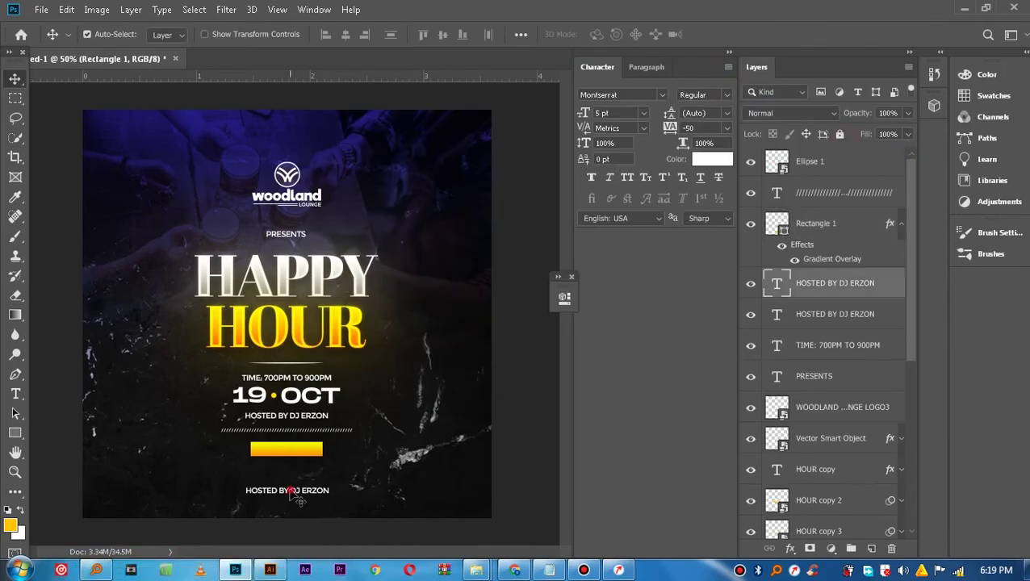
# Move the lower DJ credit copy onto the bar, above Rectangle 1, and colour it dark.
pyautogui.moveTo(284, 491); pyautogui.dragTo(284, 449)
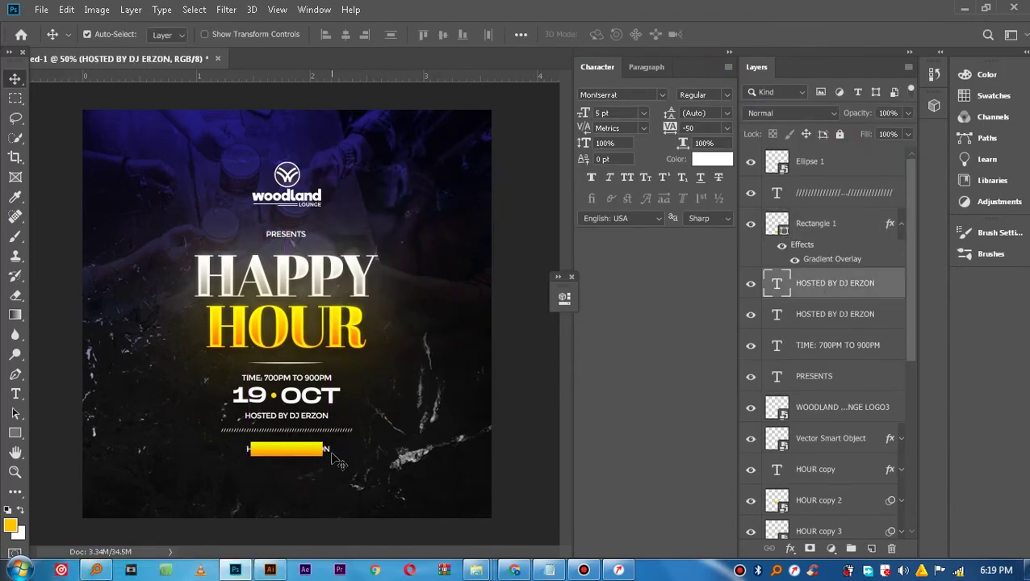
pyautogui.moveTo(813, 284); pyautogui.dragTo(808, 212)
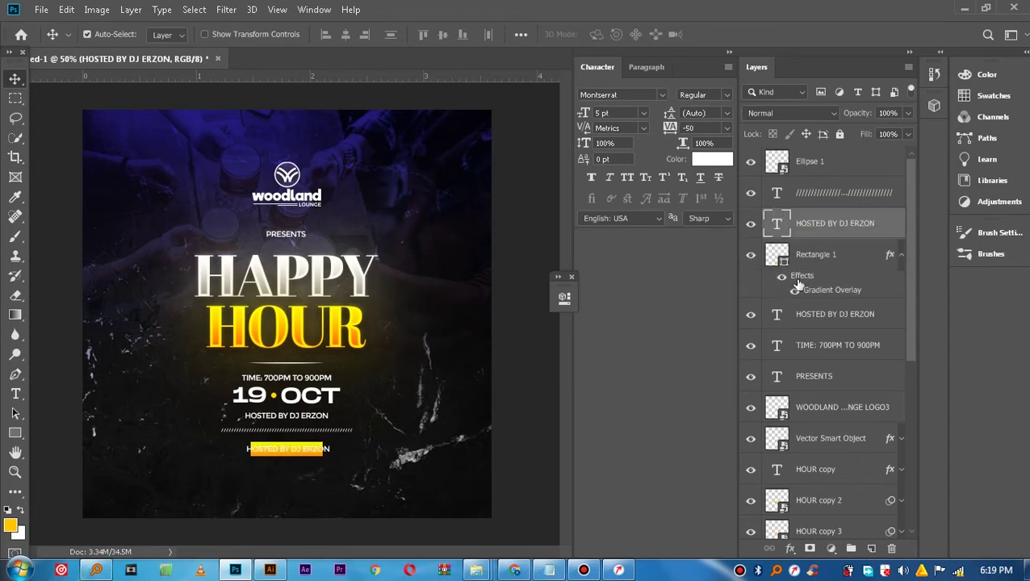
pyautogui.click(714, 160)
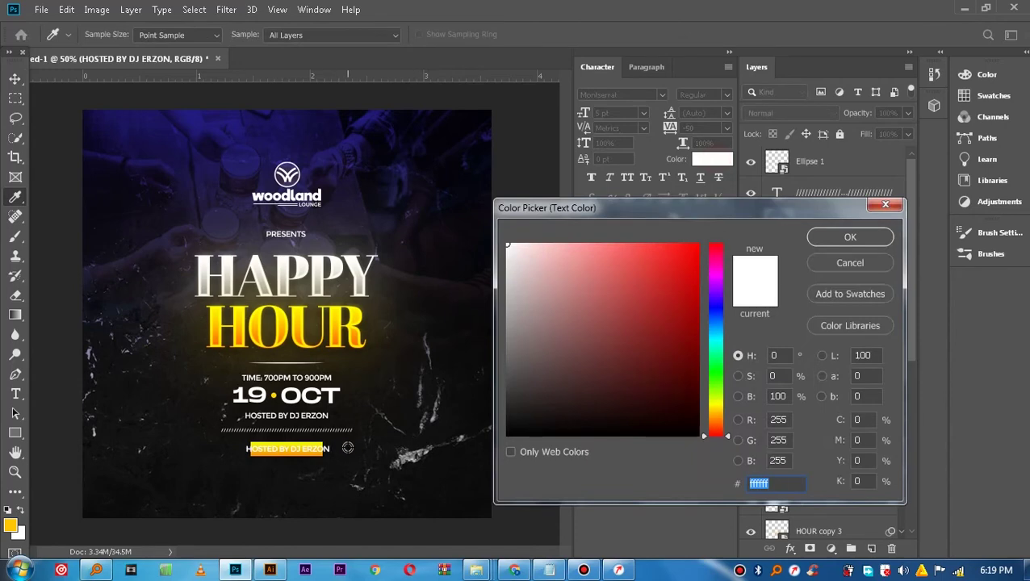
pyautogui.click(347, 447)
pyautogui.click(848, 240)
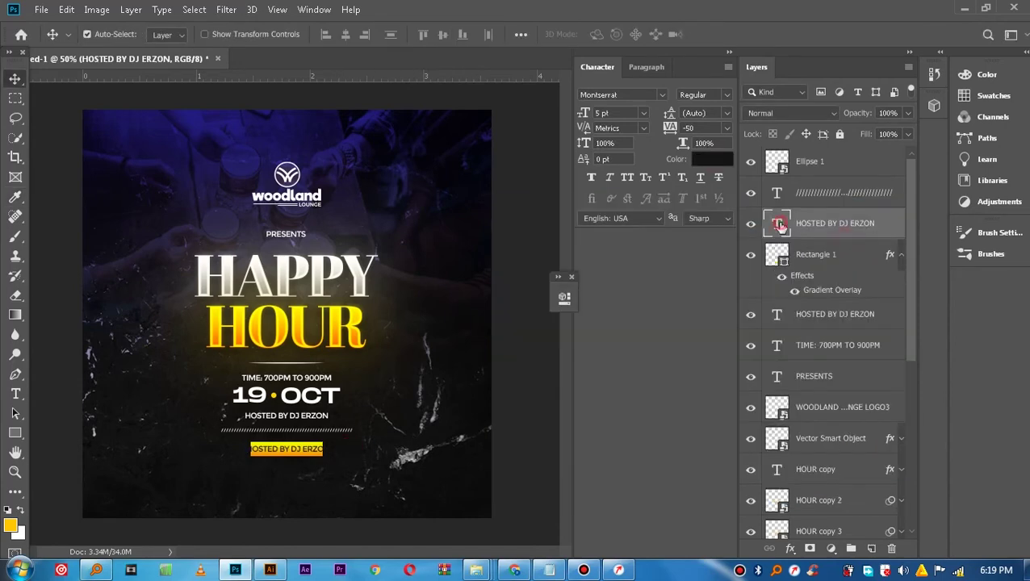
# Retype the text as SPECIAL OFFER, centre it on the bar and make it Bold.
pyautogui.doubleClick(780, 226)
pyautogui.write('FFER')
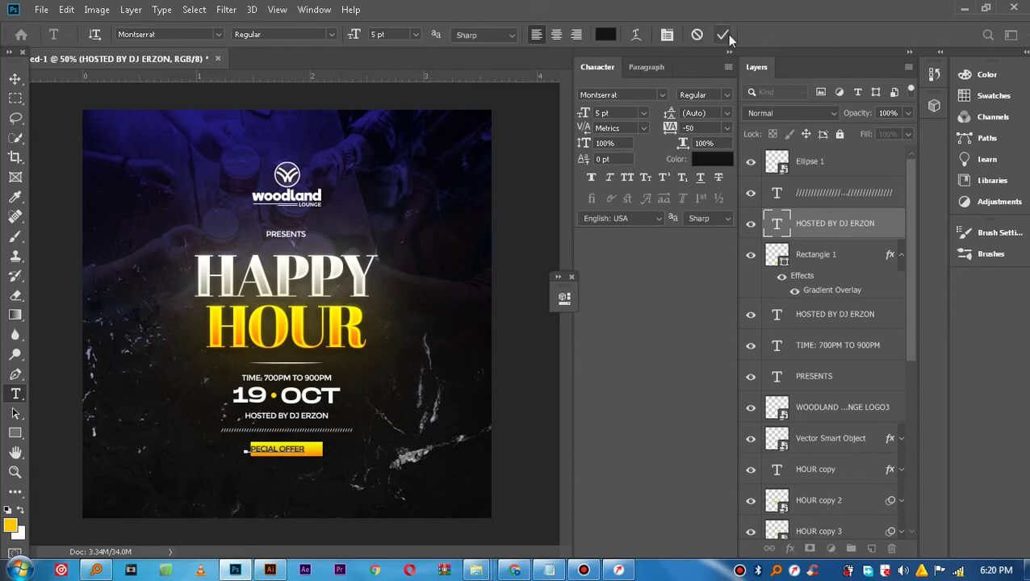
pyautogui.click(724, 34)
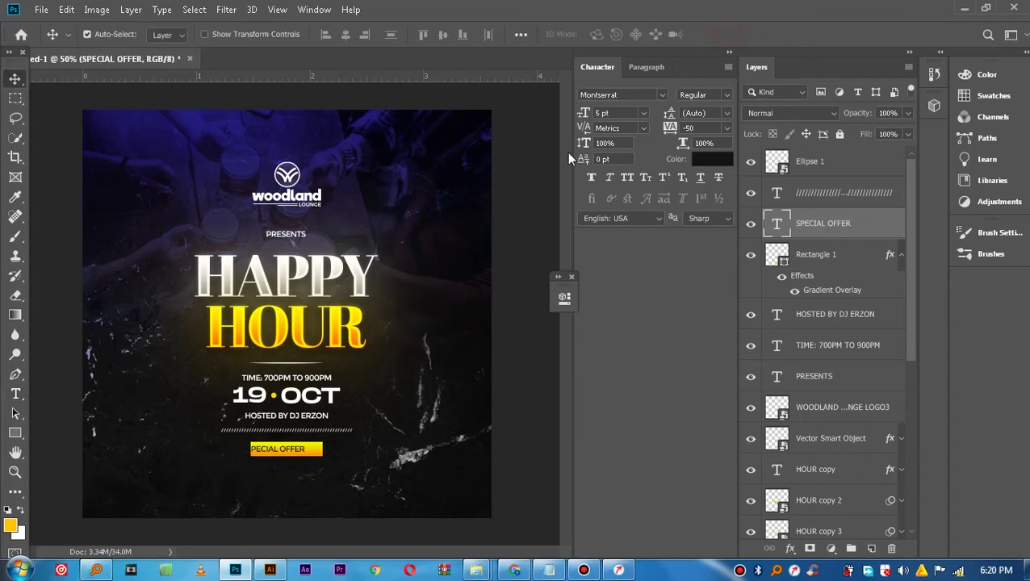
pyautogui.click(269, 455)
pyautogui.moveTo(269, 455); pyautogui.dragTo(286, 455)
pyautogui.click(726, 95)
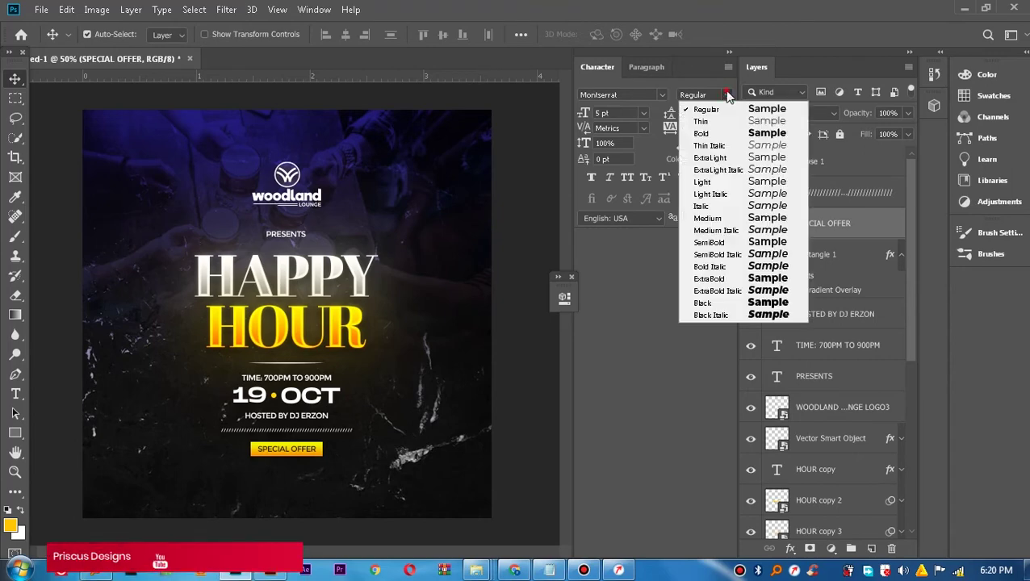
pyautogui.click(743, 133)
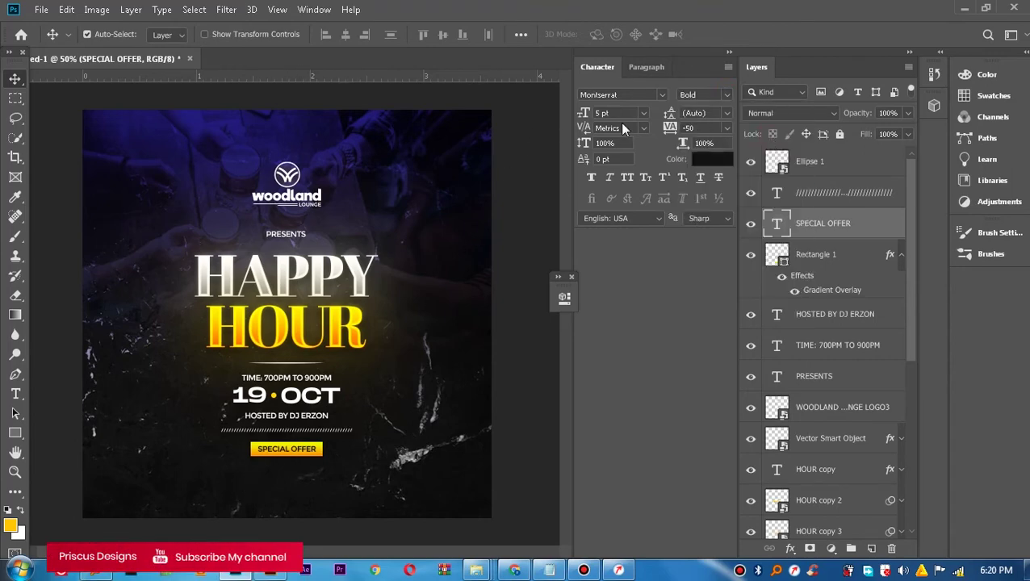
pyautogui.click(284, 420)
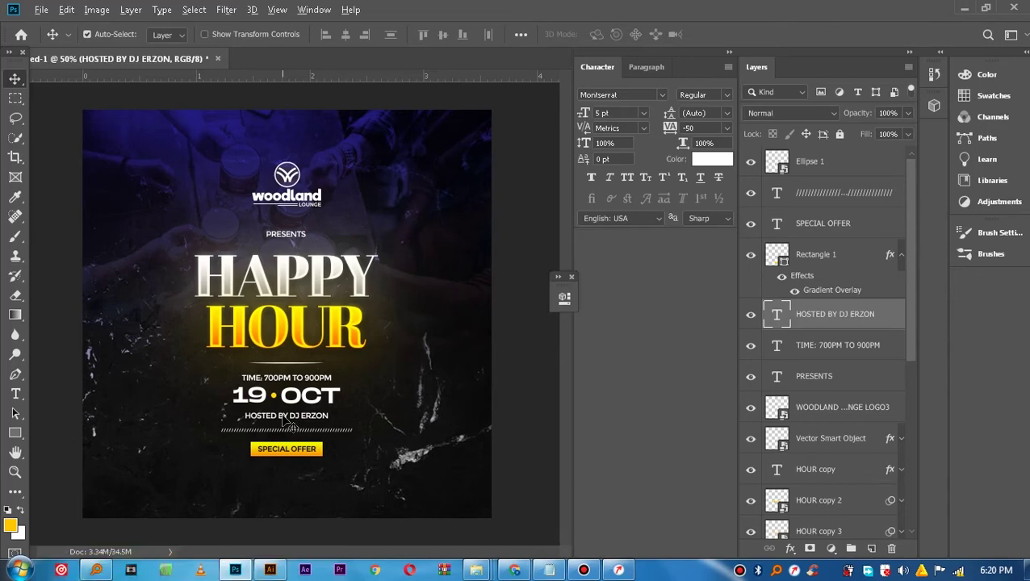
# Copy the DJ credit line to just below the SPECIAL OFFER badge and select its text.
pyautogui.moveTo(284, 420); pyautogui.dragTo(287, 470)
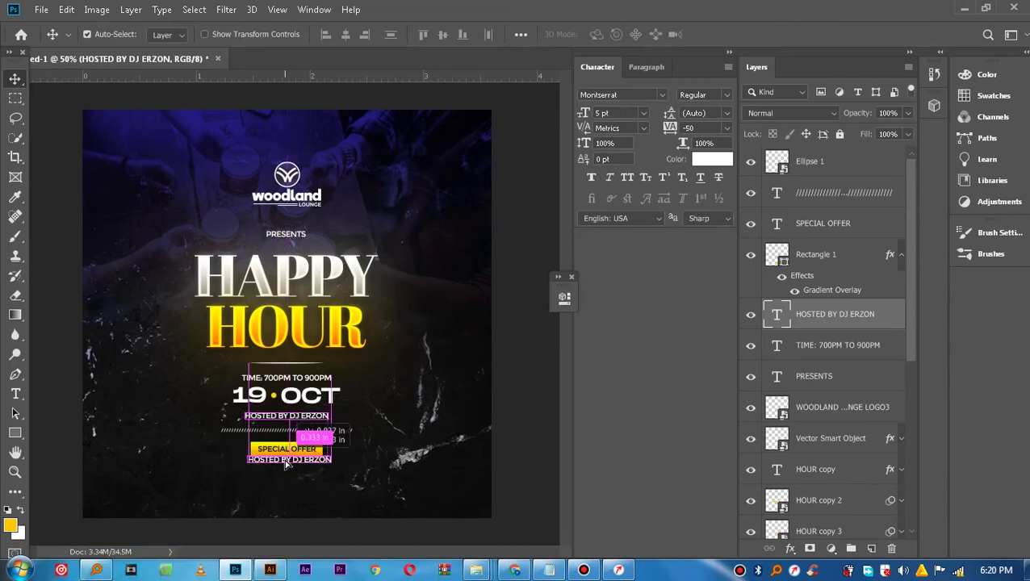
pyautogui.moveTo(287, 471); pyautogui.dragTo(289, 476)
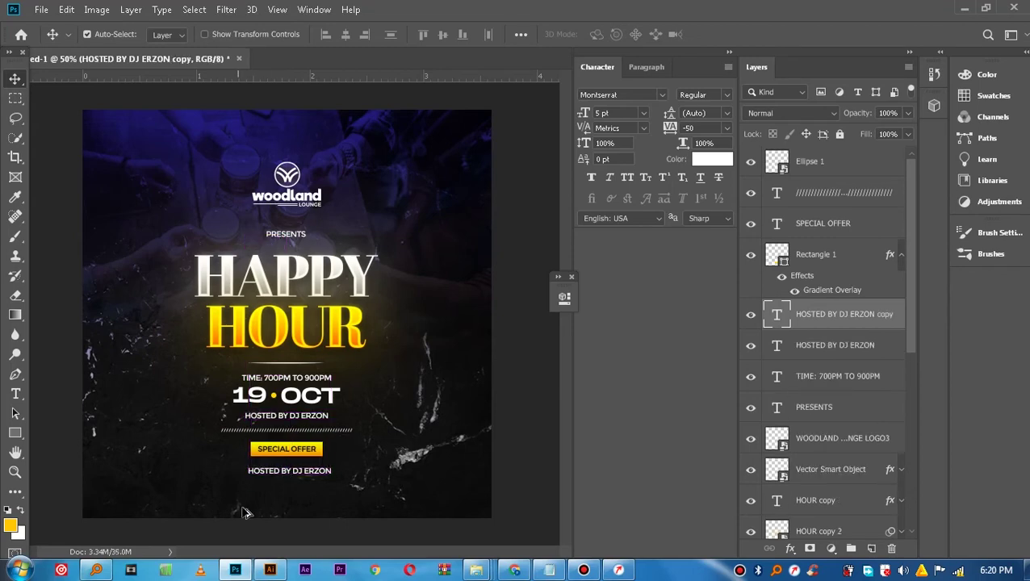
pyautogui.doubleClick(283, 471)
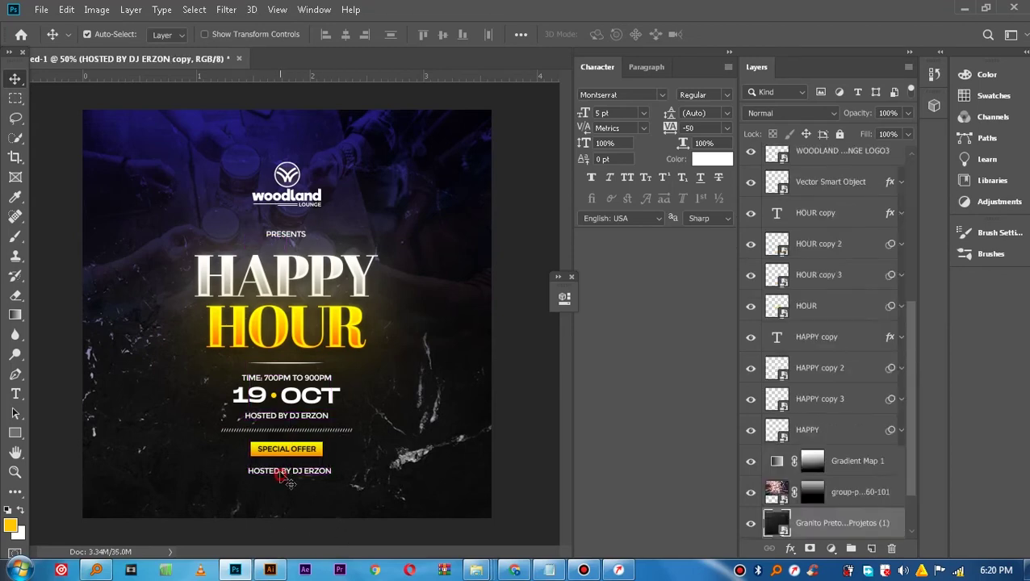
pyautogui.click(283, 468)
pyautogui.hotkey('ctrl', 'a')
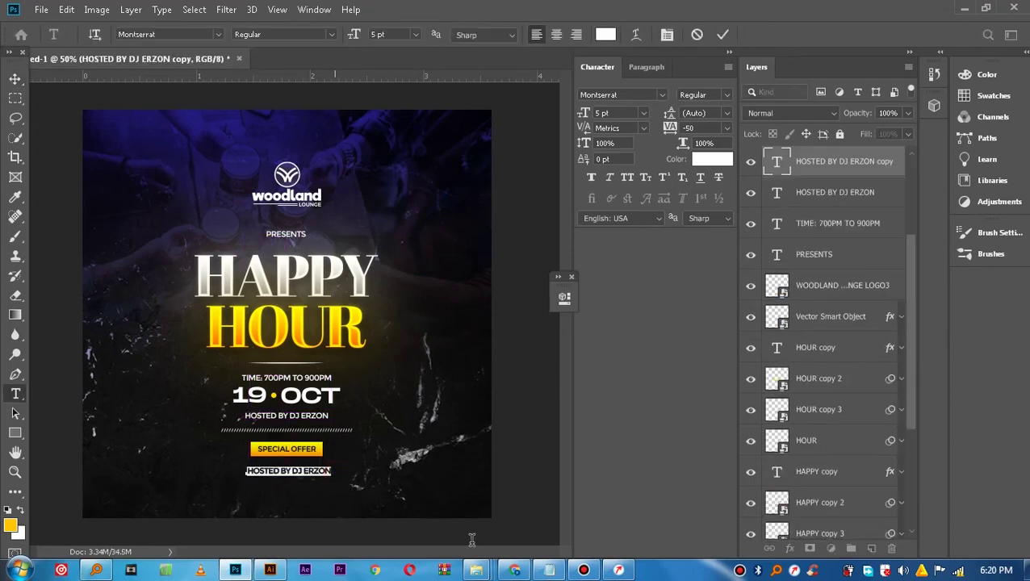
# Replace it with 'GET ALL SMALL BEERS FOR 1500/= ONLY' copied from the notes.
pyautogui.click(549, 570)
pyautogui.moveTo(400, 223); pyautogui.dragTo(198, 226)
pyautogui.click(414, 218)
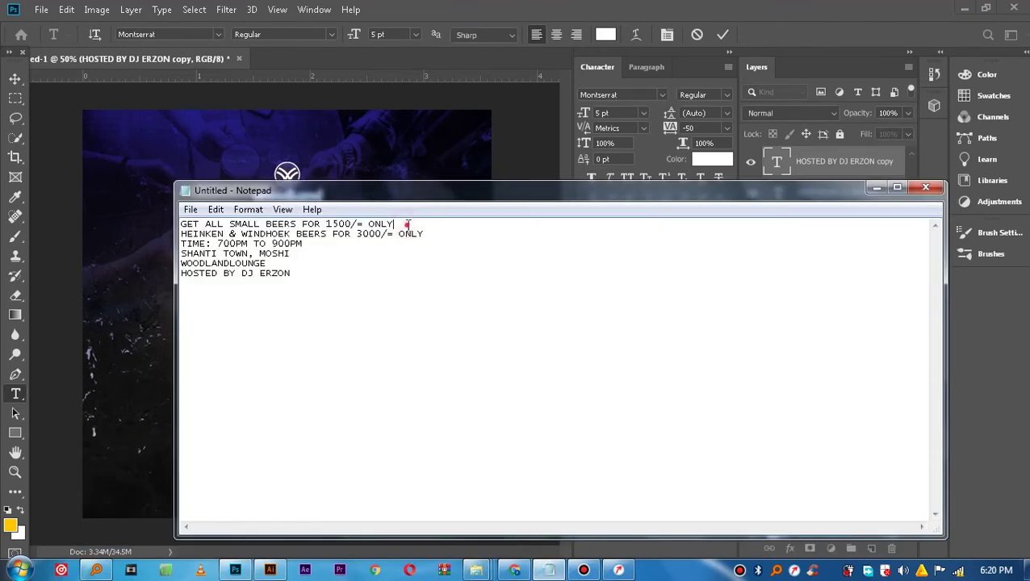
pyautogui.moveTo(398, 226); pyautogui.dragTo(181, 224)
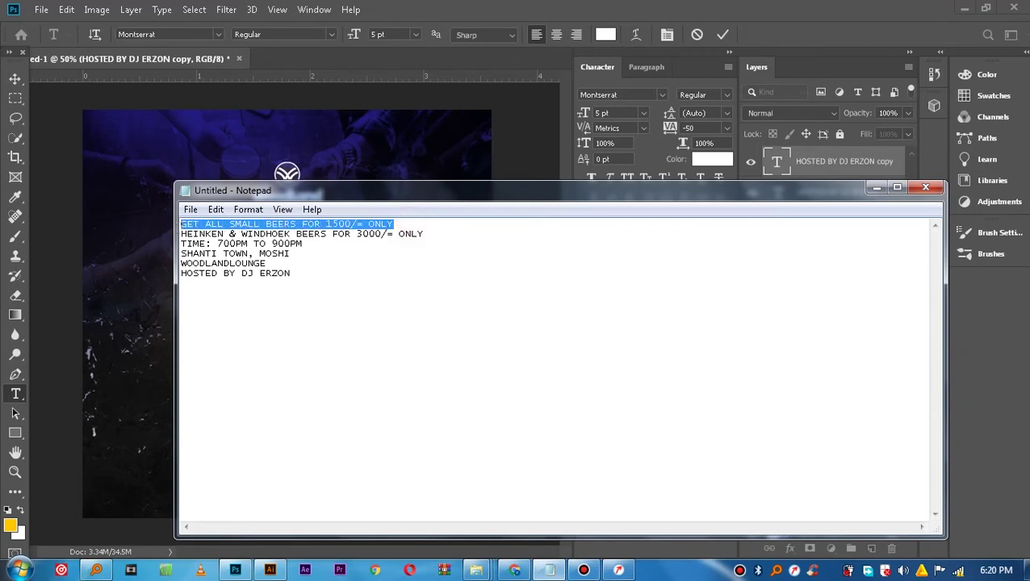
pyautogui.click(407, 225)
pyautogui.moveTo(404, 225)
pyautogui.mouseDown()
pyautogui.moveTo(218, 235)
pyautogui.moveTo(180, 217)
pyautogui.mouseUp()
pyautogui.rightClick(201, 224)
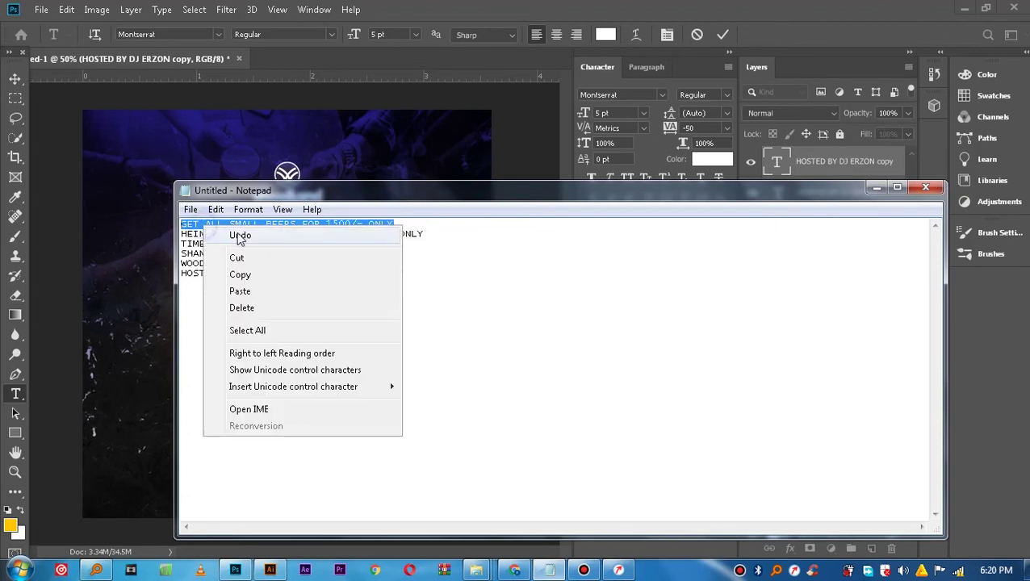
pyautogui.click(239, 273)
pyautogui.click(876, 187)
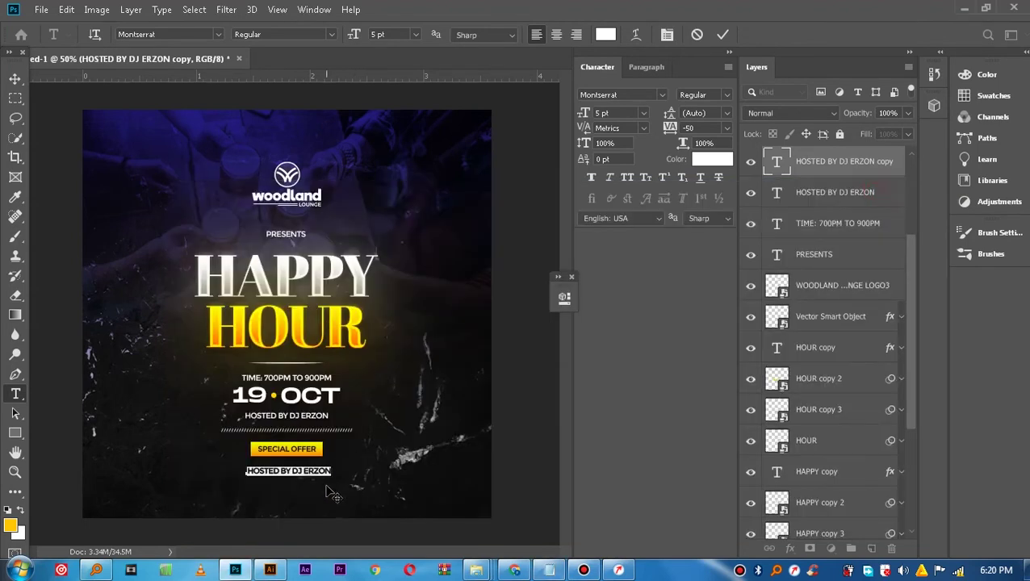
pyautogui.hotkey('ctrl', 'v')
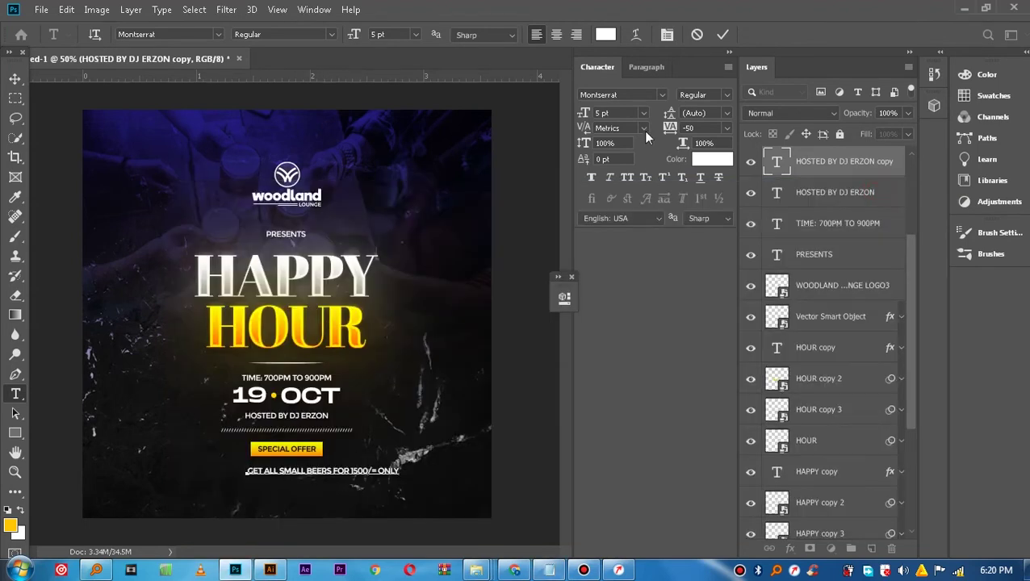
pyautogui.click(722, 34)
pyautogui.press('v')
# Duplicate the price line below and change it to 'HEINKEN & WINDHOEK BEERS FOR 3000/= ONLY'.
pyautogui.moveTo(324, 476)
pyautogui.mouseDown()
pyautogui.moveTo(294, 475)
pyautogui.moveTo(292, 485)
pyautogui.mouseUp()
pyautogui.doubleClick(292, 483)
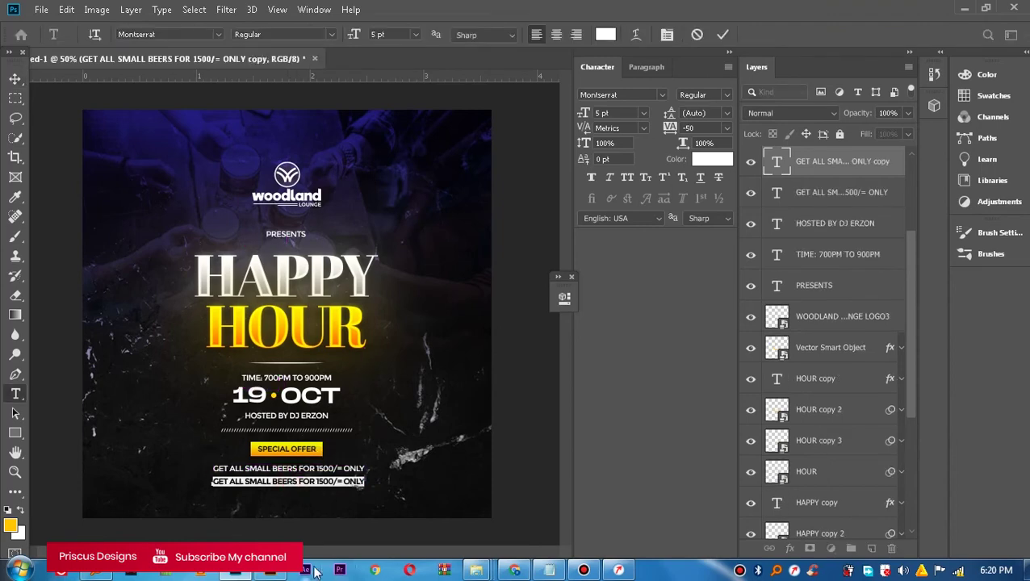
pyautogui.click(549, 570)
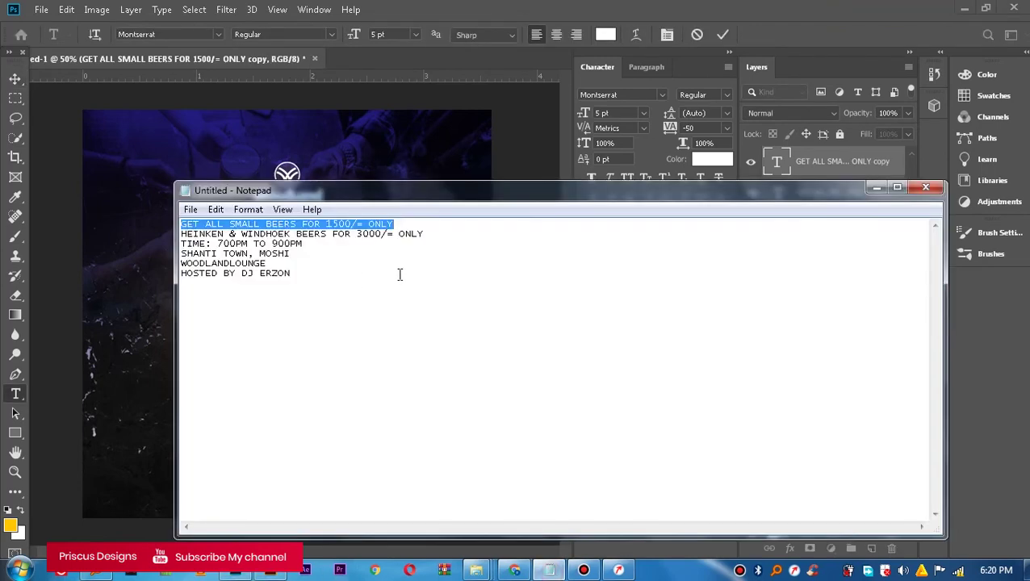
pyautogui.moveTo(425, 233); pyautogui.dragTo(214, 229)
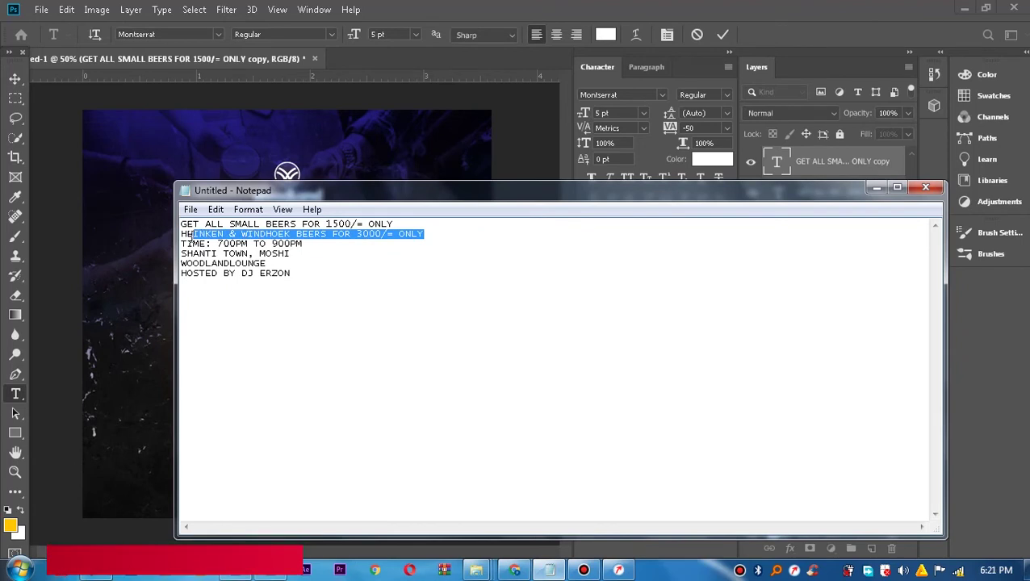
pyautogui.rightClick(212, 230)
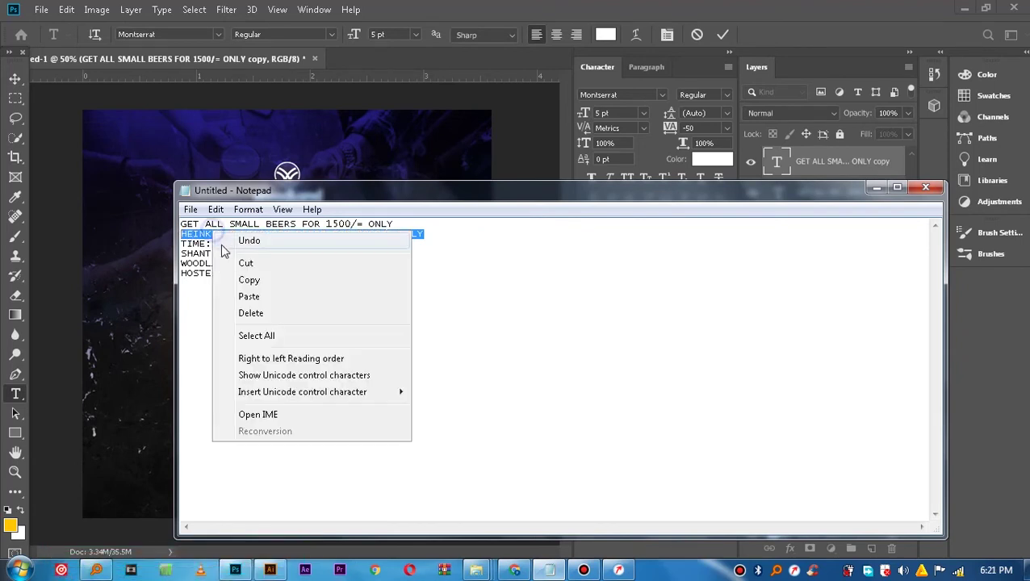
pyautogui.click(248, 277)
pyautogui.click(875, 189)
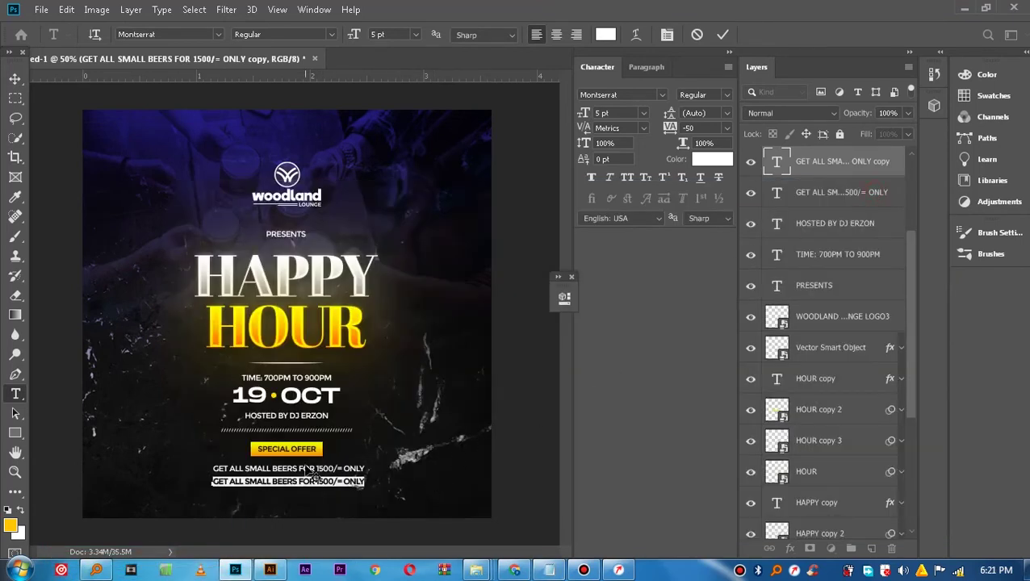
pyautogui.hotkey('ctrl', 'v')
pyautogui.click(722, 34)
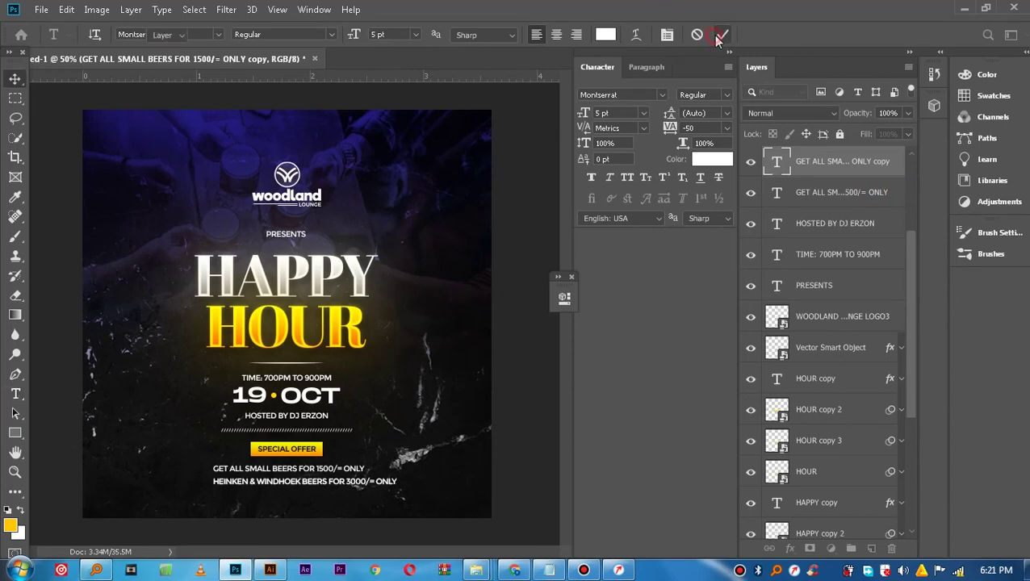
# Centre the Heineken price line beneath the first price line.
pyautogui.press('v')
pyautogui.moveTo(285, 488); pyautogui.dragTo(261, 485)
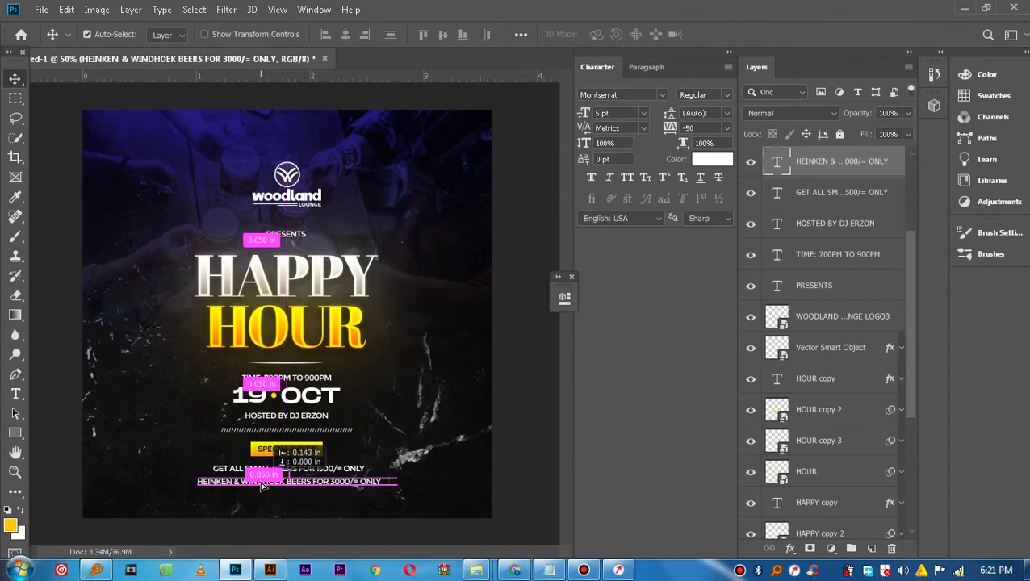
pyautogui.moveTo(261, 485); pyautogui.dragTo(261, 485)
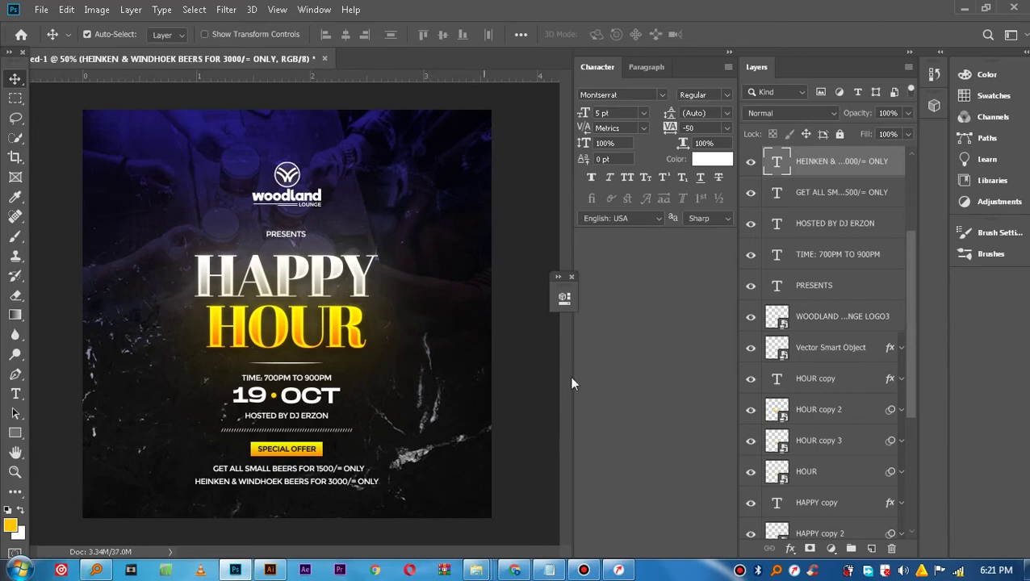
# Move all the flyer's text and graphic layers up slightly.
pyautogui.moveTo(912, 297); pyautogui.dragTo(901, 395)
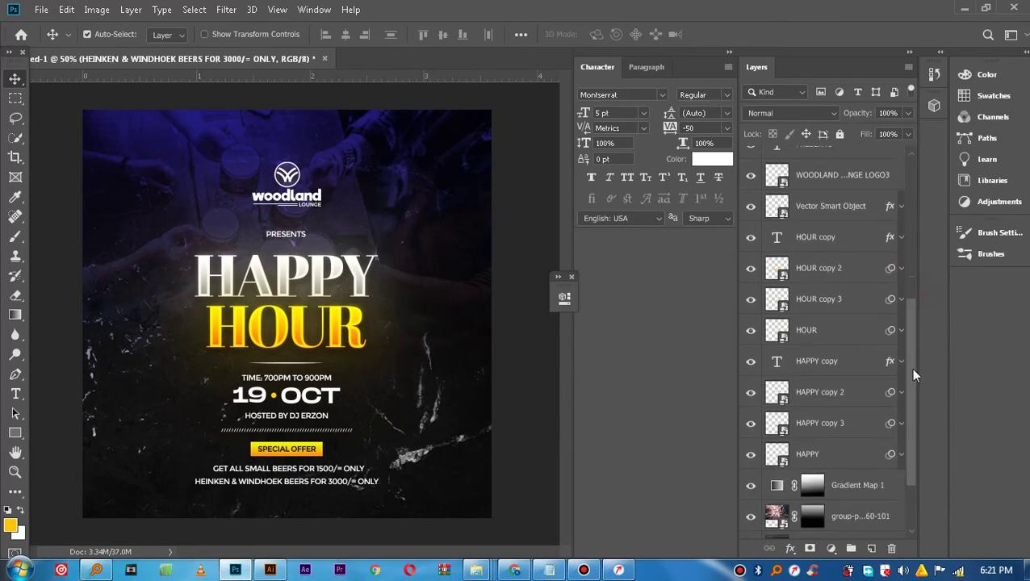
pyautogui.click(827, 389)
pyautogui.moveTo(916, 419); pyautogui.dragTo(882, 202)
pyautogui.keyDown('shift'); pyautogui.click(850, 173); pyautogui.keyUp('shift')
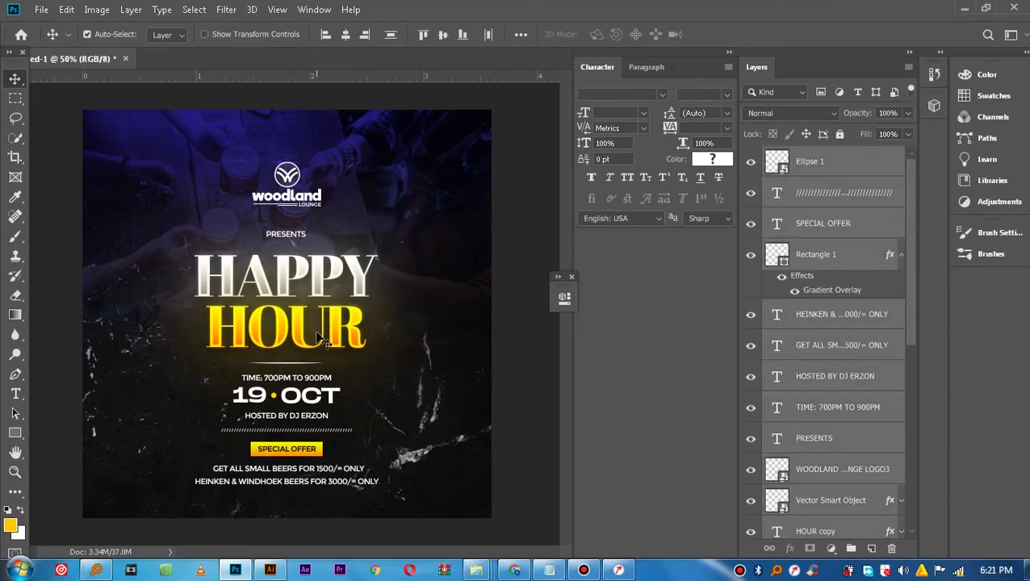
pyautogui.moveTo(288, 332); pyautogui.dragTo(279, 315)
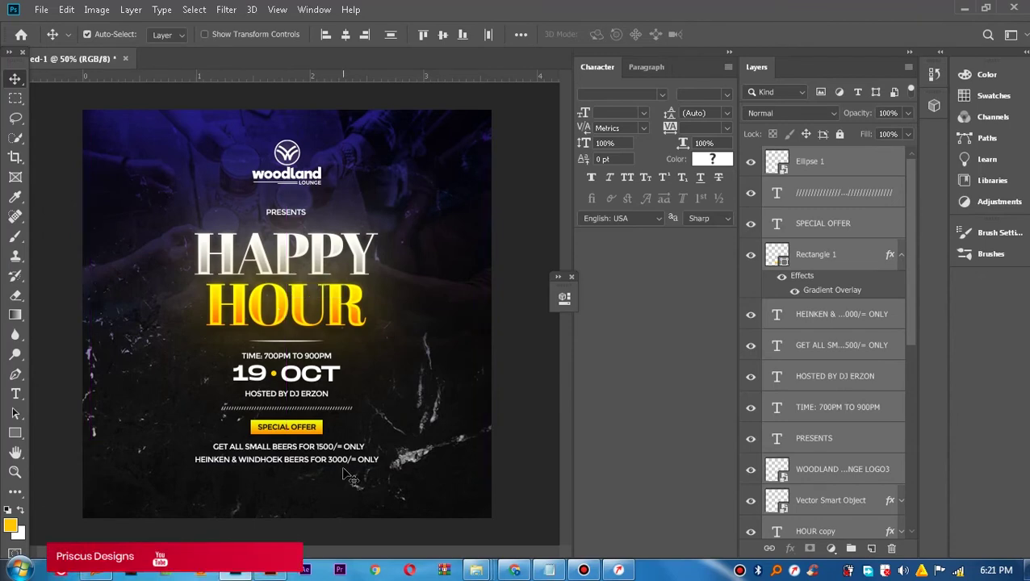
# Duplicate the dashed divider line to below the two beer price lines.
pyautogui.click(838, 224)
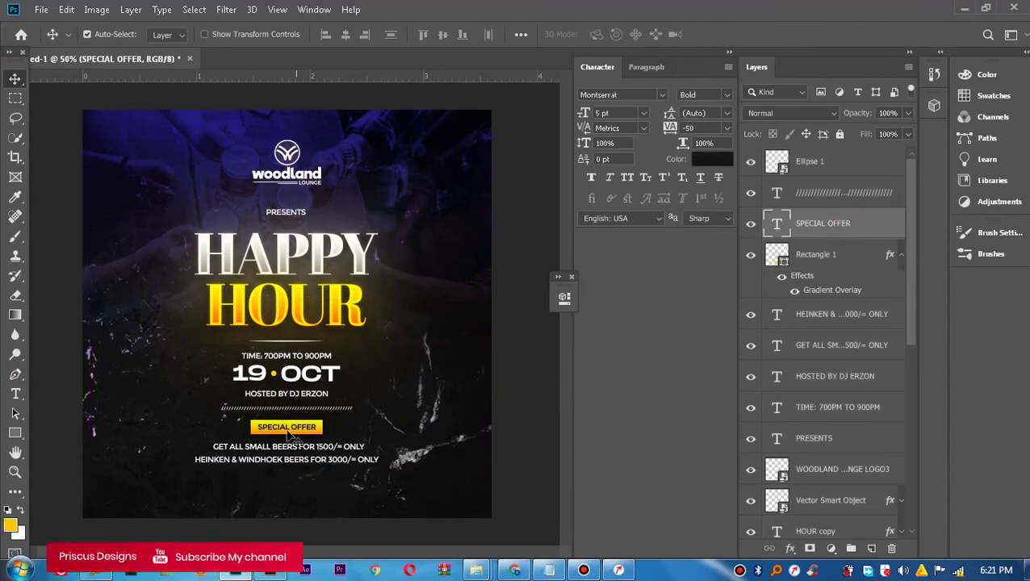
pyautogui.click(290, 468)
pyautogui.click(297, 420)
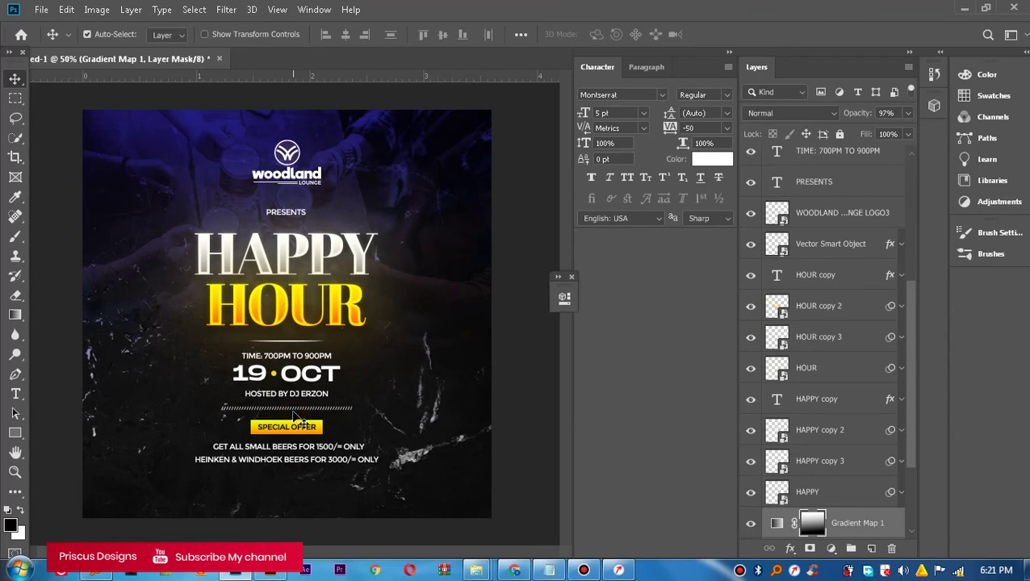
pyautogui.click(295, 411)
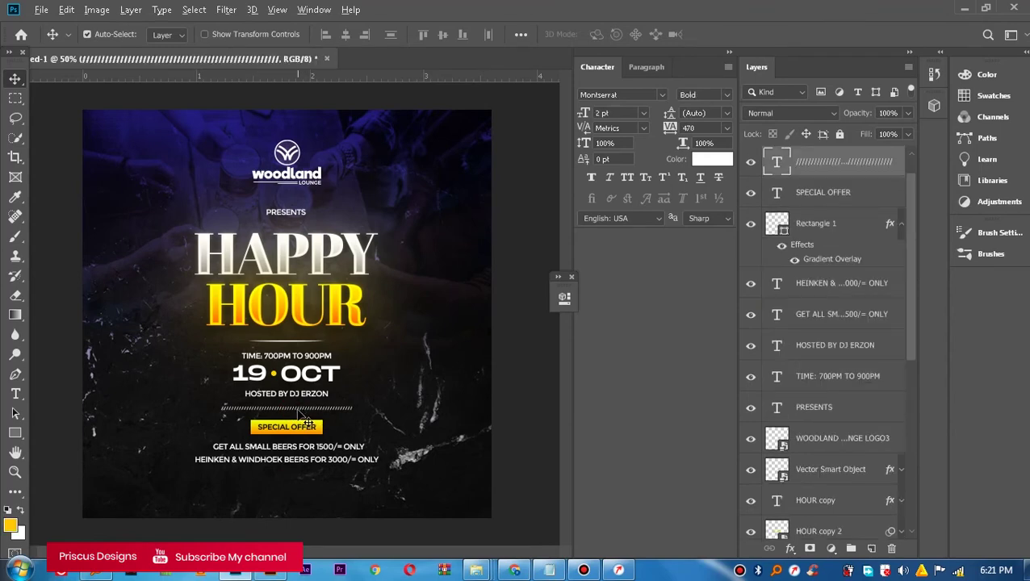
pyautogui.hotkey('ctrl', 'alt', 'a')
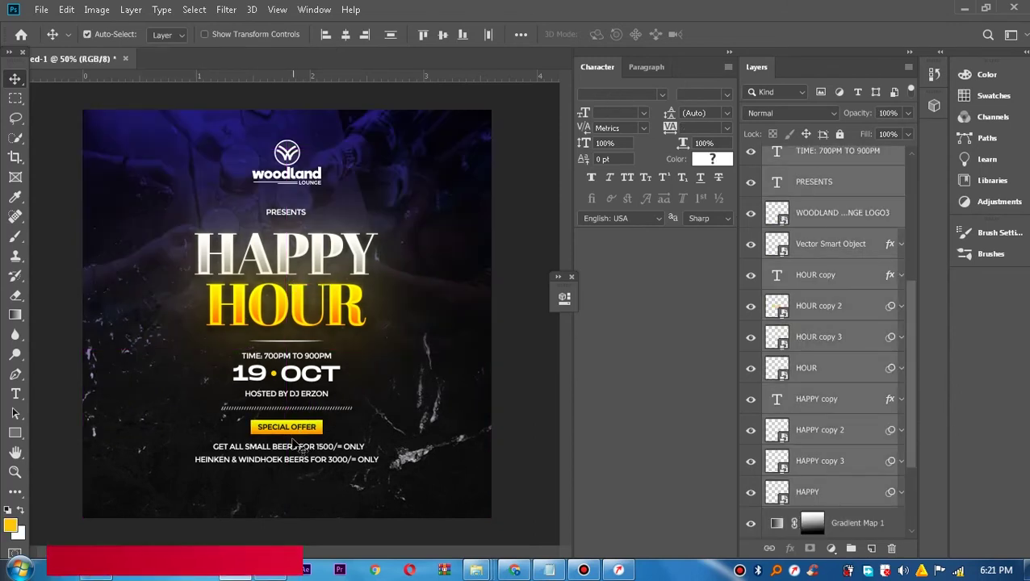
pyautogui.click(294, 422)
pyautogui.click(294, 413)
pyautogui.moveTo(295, 413); pyautogui.dragTo(288, 478)
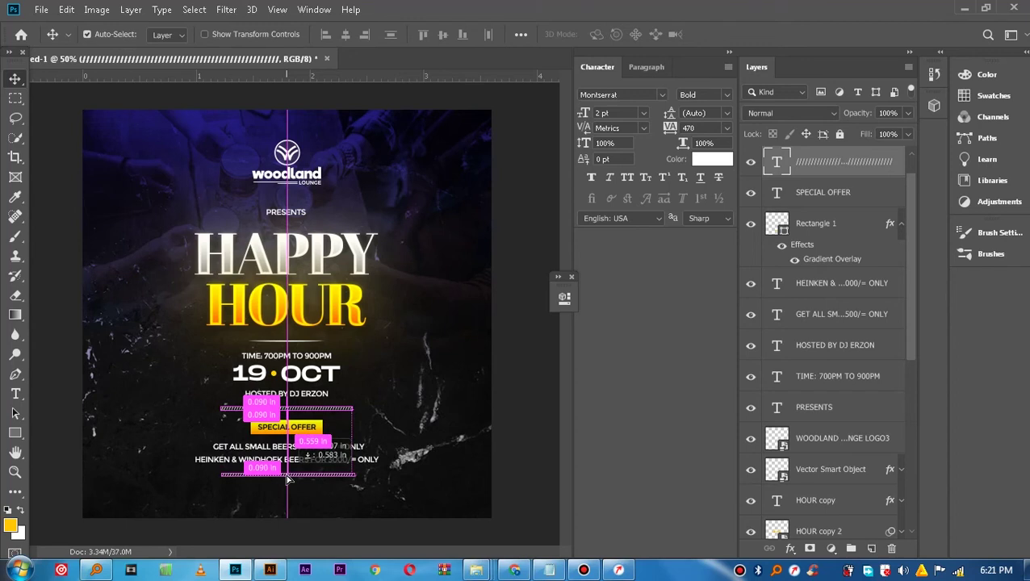
pyautogui.moveTo(288, 478); pyautogui.dragTo(289, 477)
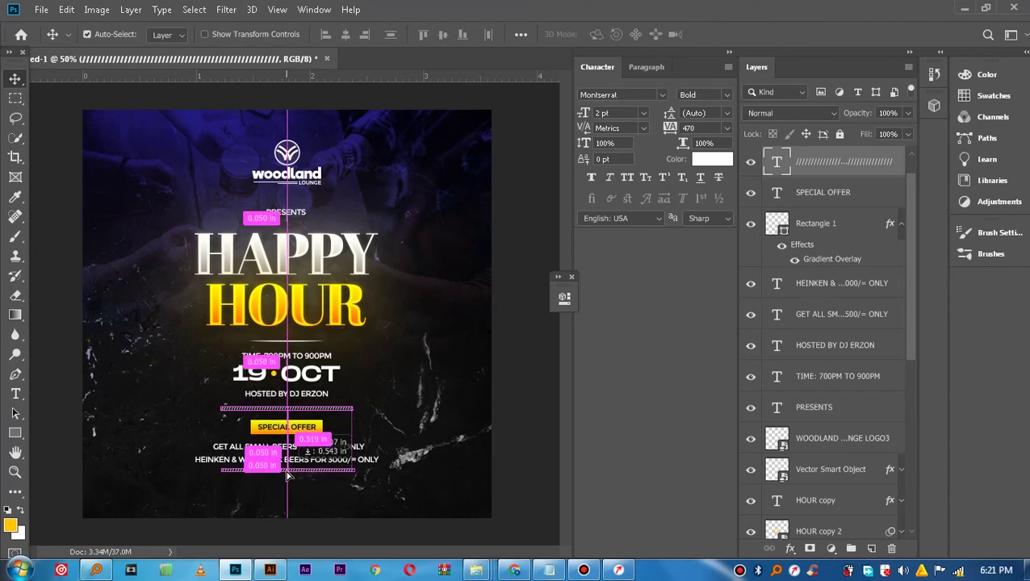
pyautogui.moveTo(288, 477); pyautogui.dragTo(288, 475)
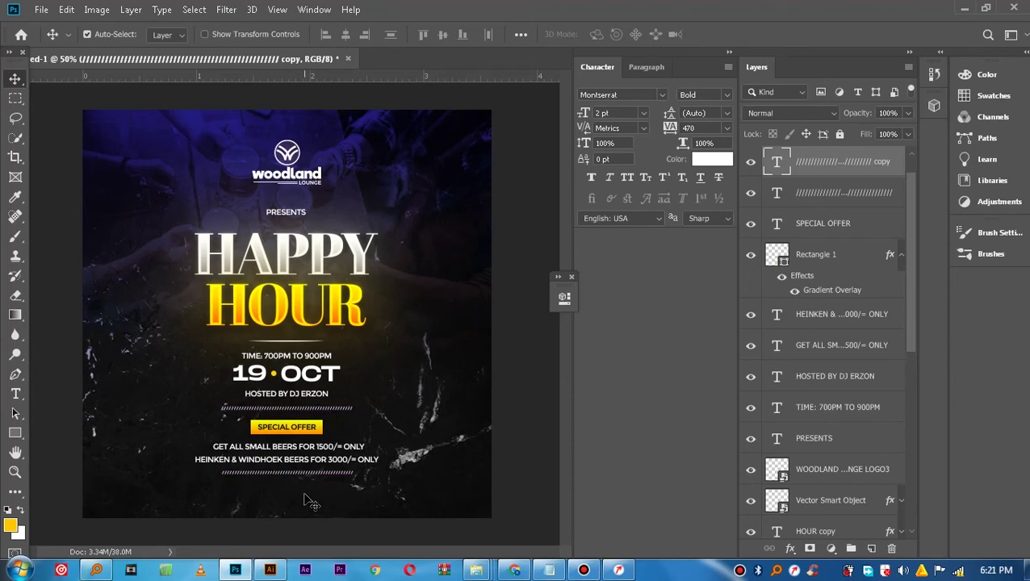
# Fine-tune the copied dashed divider so it sits evenly spaced under the beer prices.
pyautogui.moveTo(272, 482); pyautogui.dragTo(264, 482)
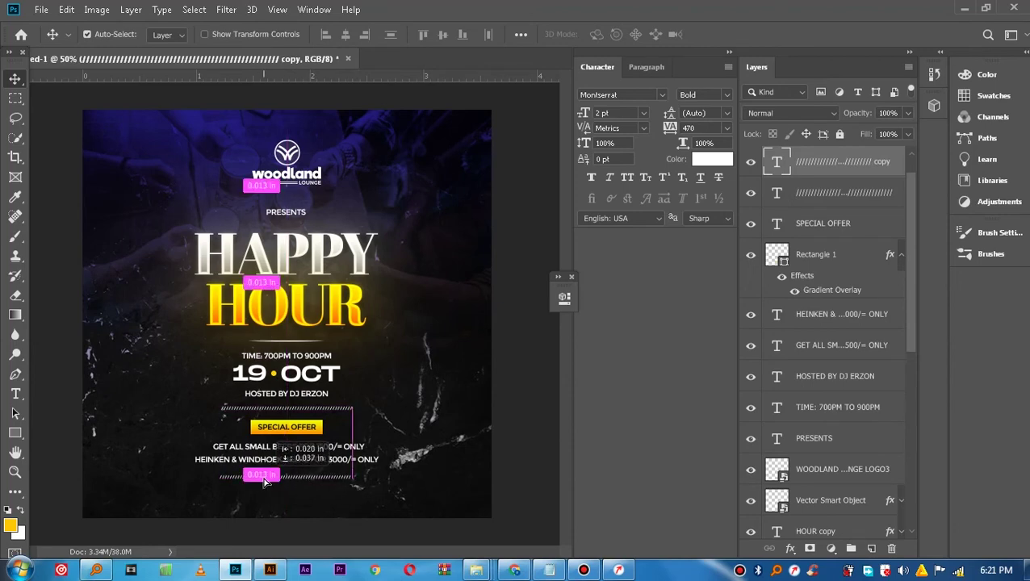
pyautogui.moveTo(263, 482); pyautogui.dragTo(262, 480)
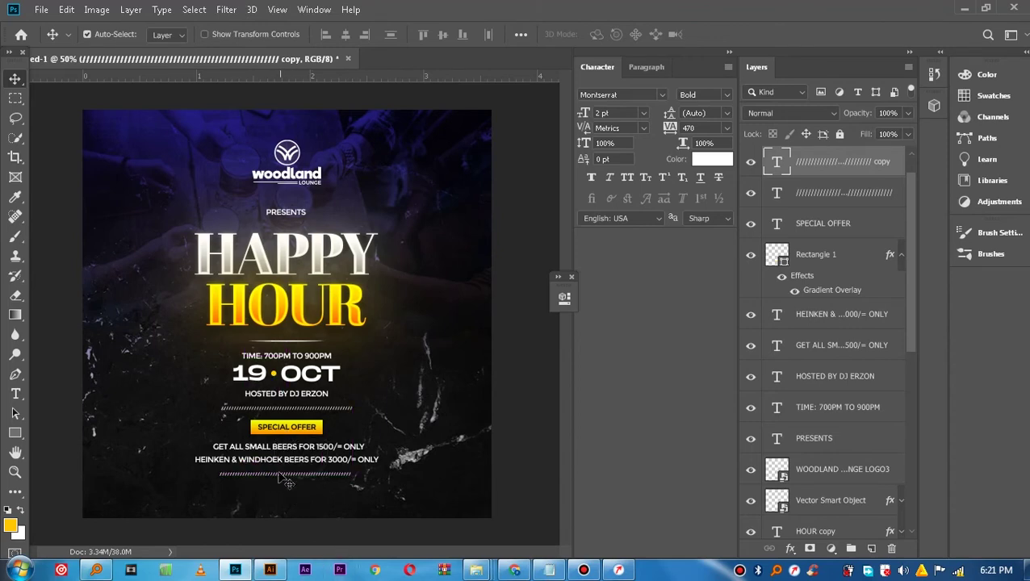
pyautogui.click(275, 477)
pyautogui.click(276, 478)
pyautogui.moveTo(276, 477); pyautogui.dragTo(275, 477)
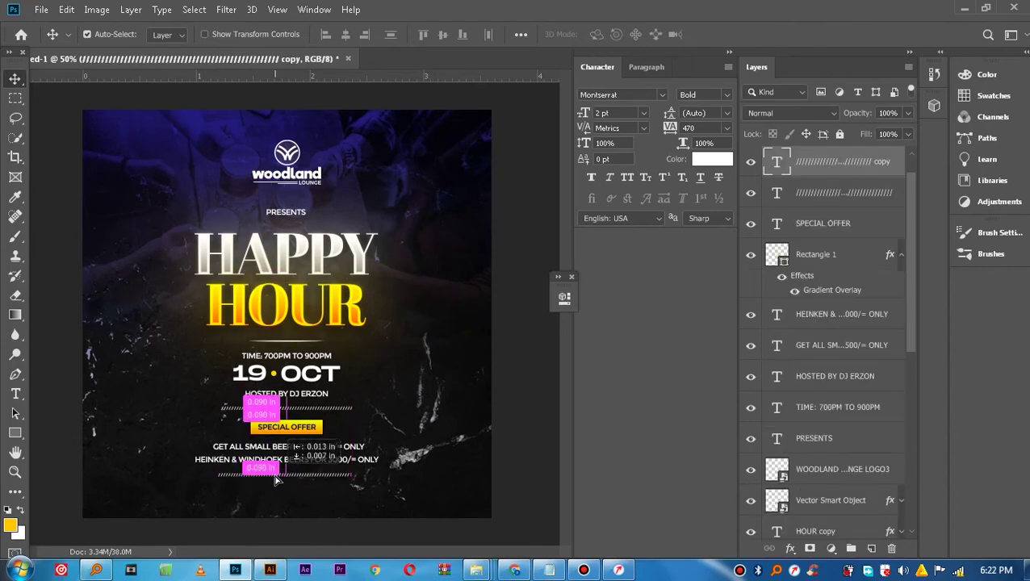
pyautogui.moveTo(275, 478); pyautogui.dragTo(276, 478)
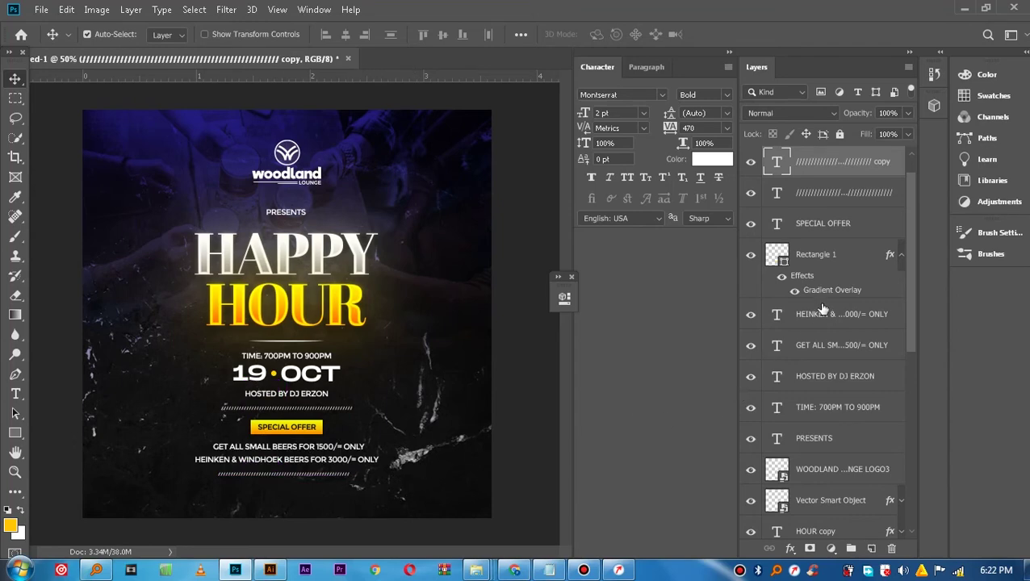
# Align the layers from the logo down to HAPPY on their horizontal centres.
pyautogui.scroll(-2, 827, 290)
pyautogui.scroll(3, 836, 274)
pyautogui.click(832, 162)
pyautogui.scroll(-3, 838, 323)
pyautogui.scroll(-2, 839, 469)
pyautogui.scroll(-3, 840, 472)
pyautogui.scroll(-2, 840, 474)
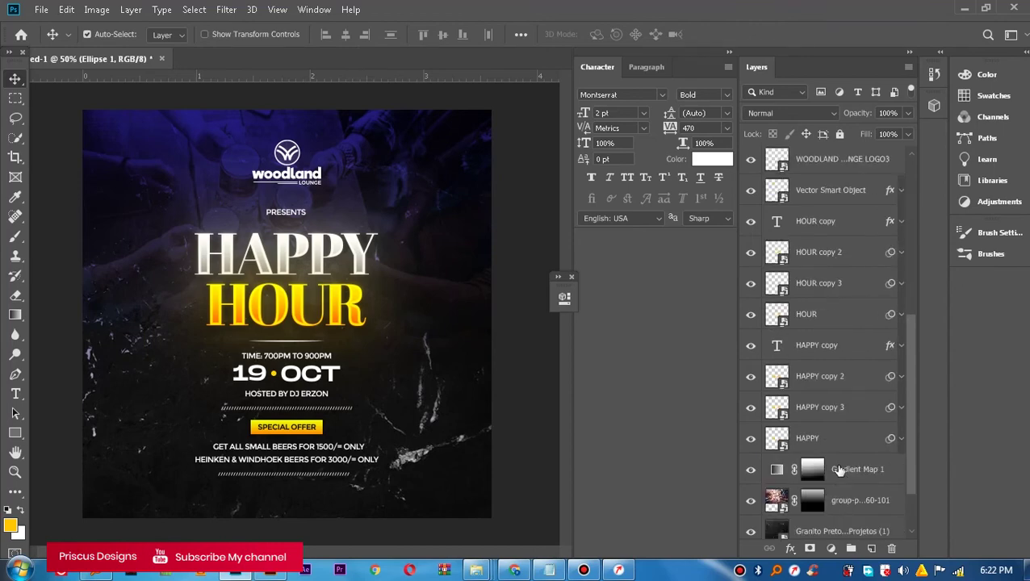
pyautogui.keyDown('shift'); pyautogui.click(827, 438); pyautogui.keyUp('shift')
pyautogui.click(344, 38)
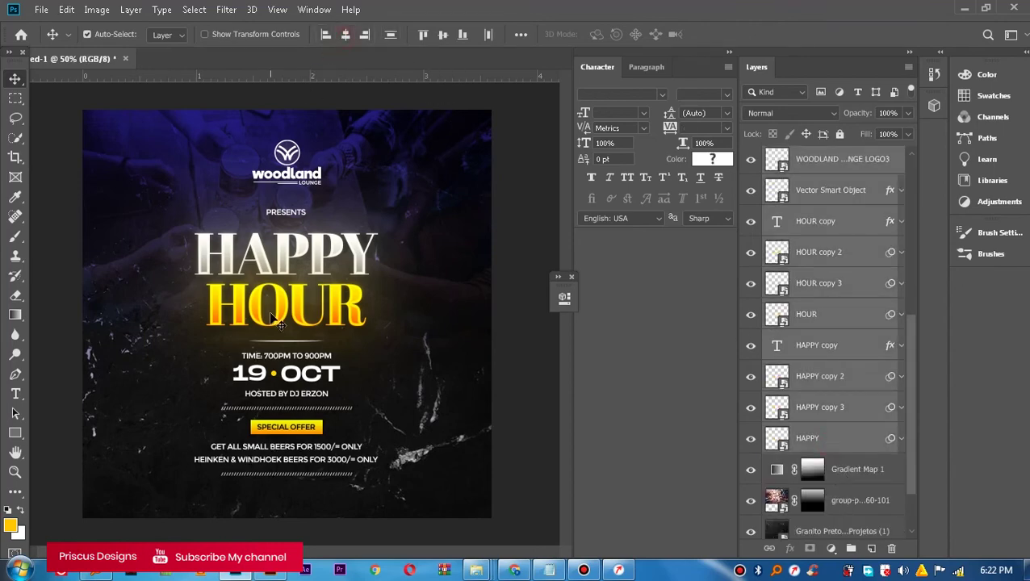
# Nudge the WOODLAND logo down slightly, then move the Ellipse-to-HAPPY block up.
pyautogui.click(839, 322)
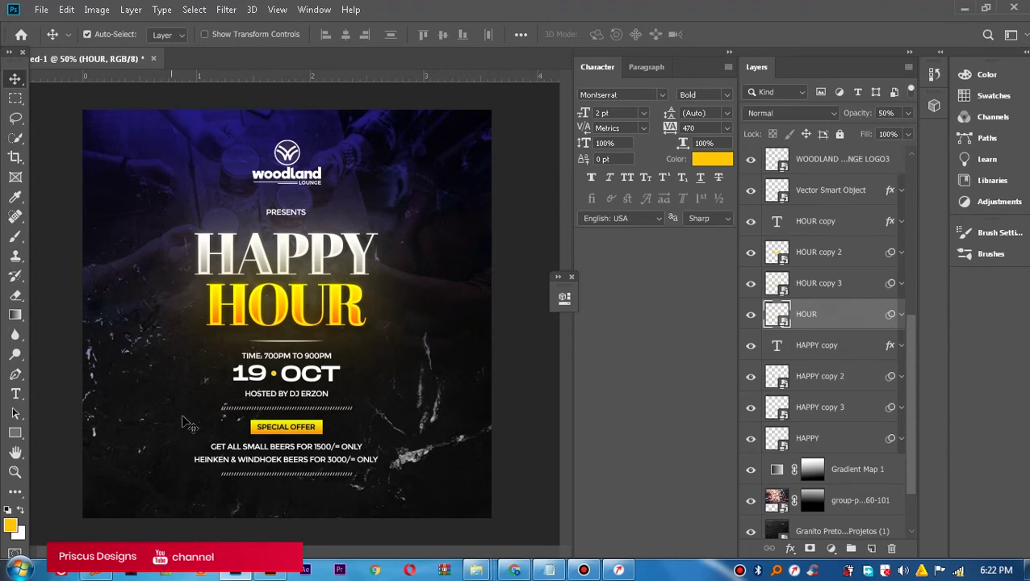
pyautogui.click(296, 187)
pyautogui.moveTo(297, 188); pyautogui.dragTo(296, 192)
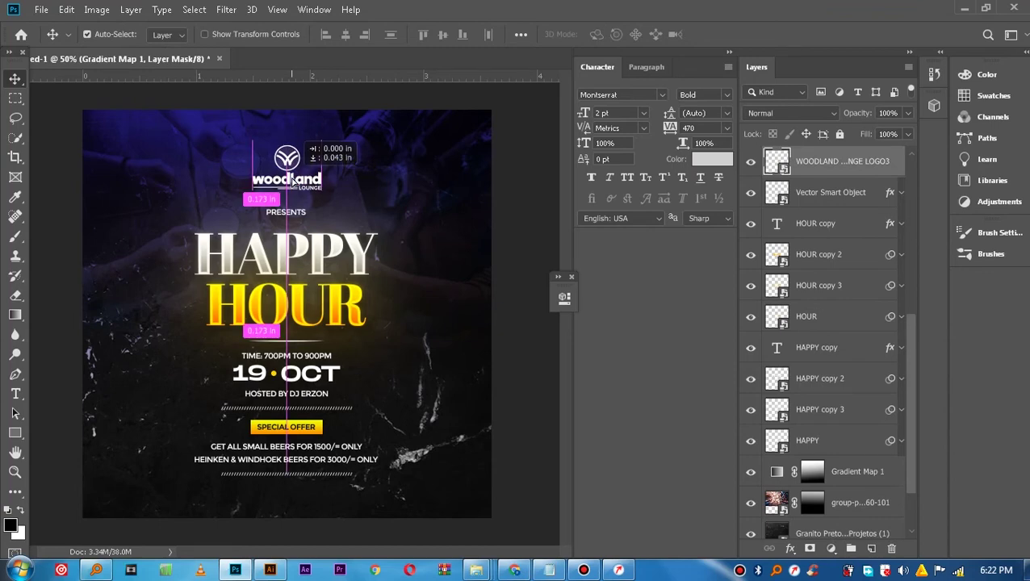
pyautogui.click(819, 445)
pyautogui.scroll(5, 896, 346)
pyautogui.scroll(5, 896, 345)
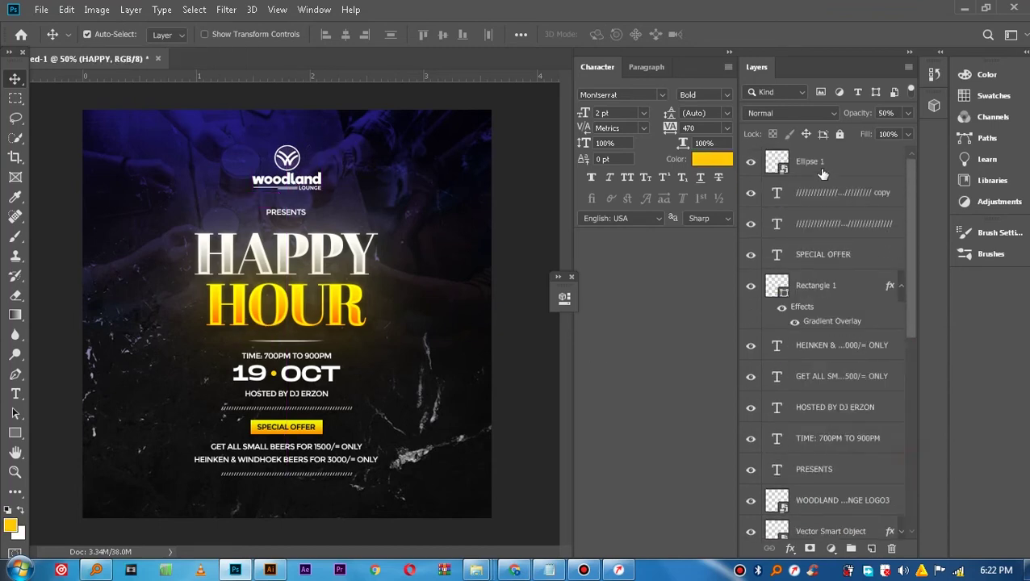
pyautogui.keyDown('shift'); pyautogui.click(820, 165); pyautogui.keyUp('shift')
pyautogui.moveTo(316, 266); pyautogui.dragTo(316, 266)
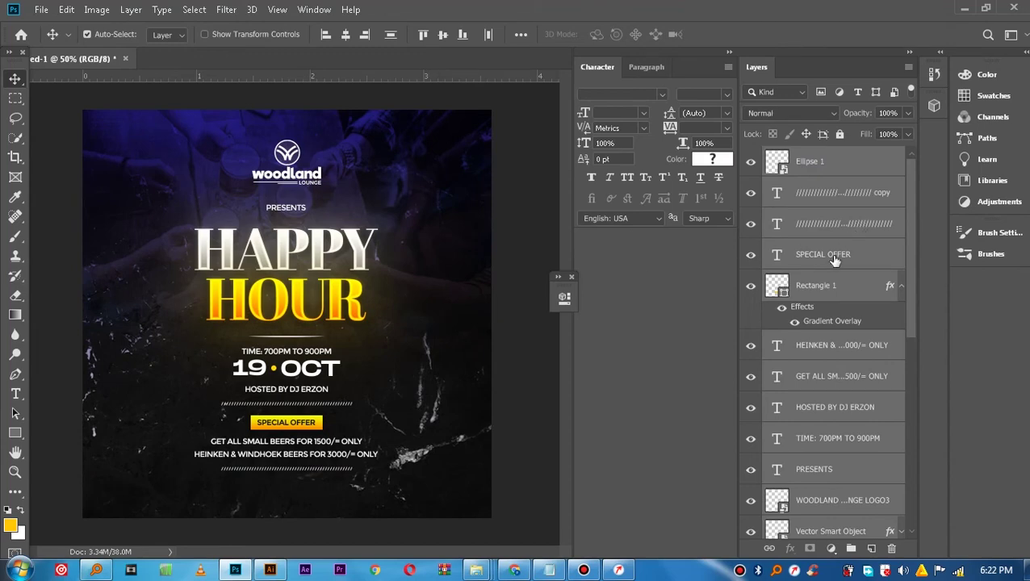
# Scale the selected flyer content to about 91.5% and lower it slightly.
pyautogui.hotkey('ctrl', 't')
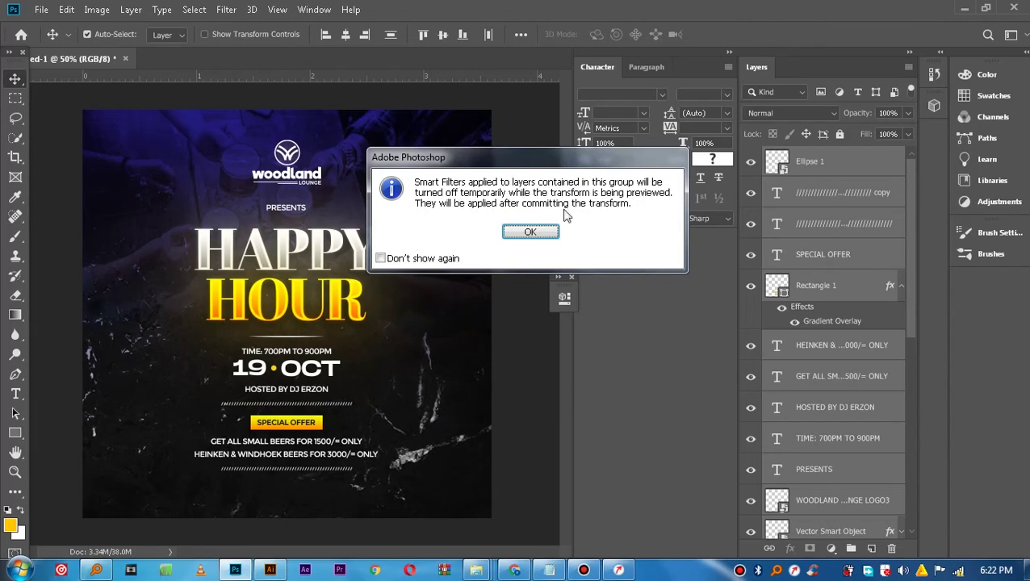
pyautogui.click(528, 232)
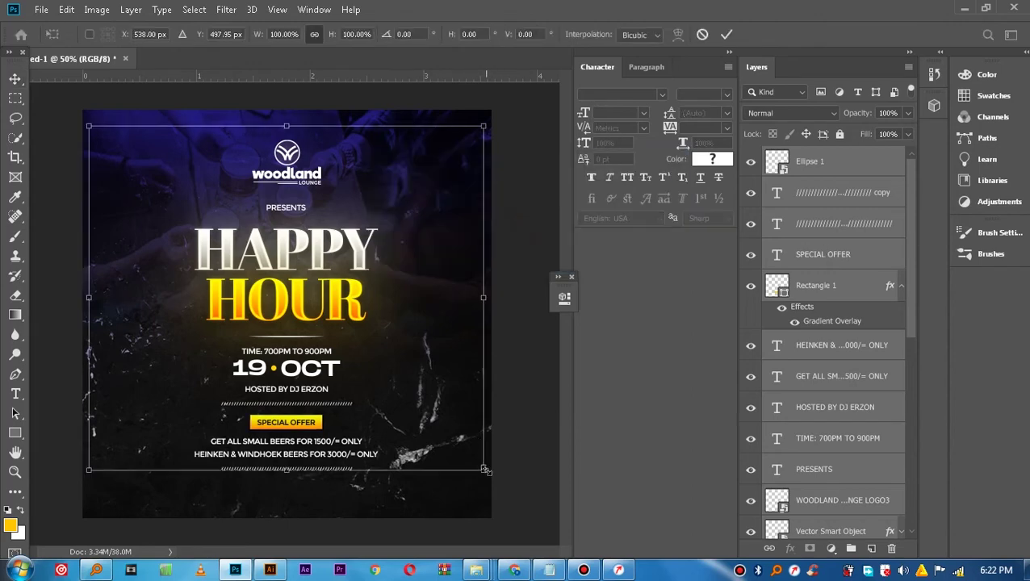
pyautogui.moveTo(485, 469); pyautogui.dragTo(475, 454)
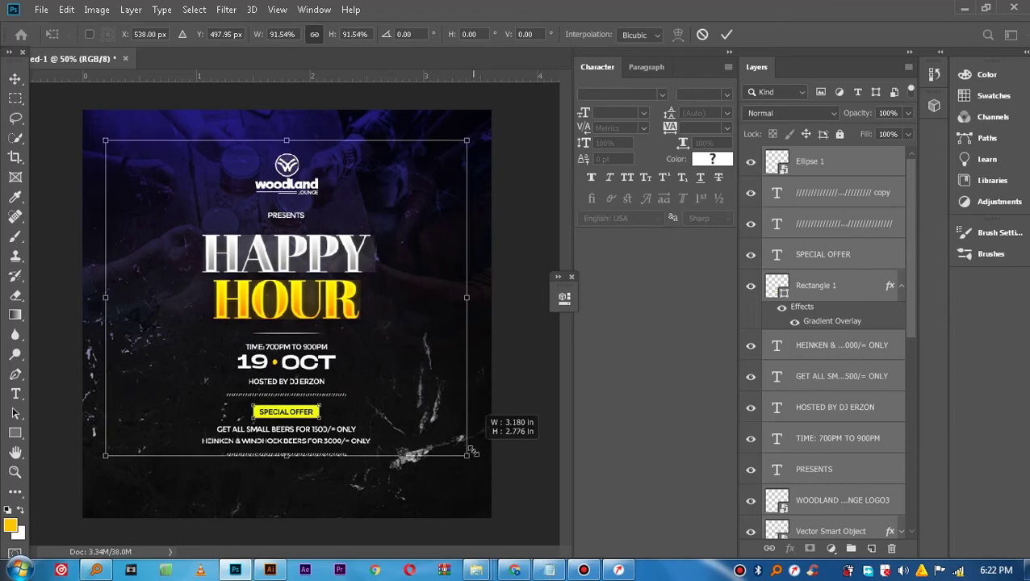
pyautogui.moveTo(473, 452); pyautogui.dragTo(470, 454)
pyautogui.click(726, 34)
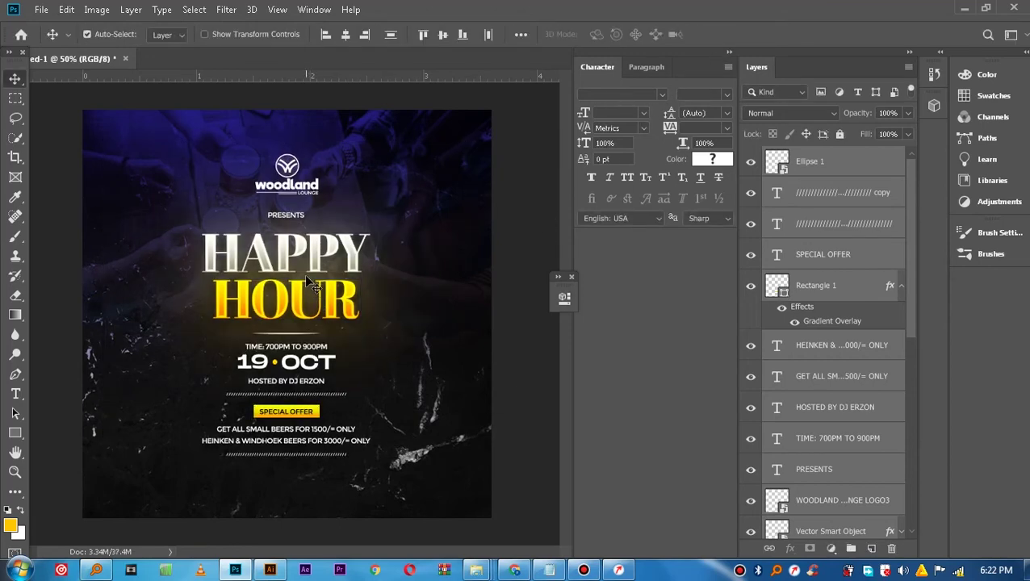
pyautogui.moveTo(315, 265); pyautogui.dragTo(318, 273)
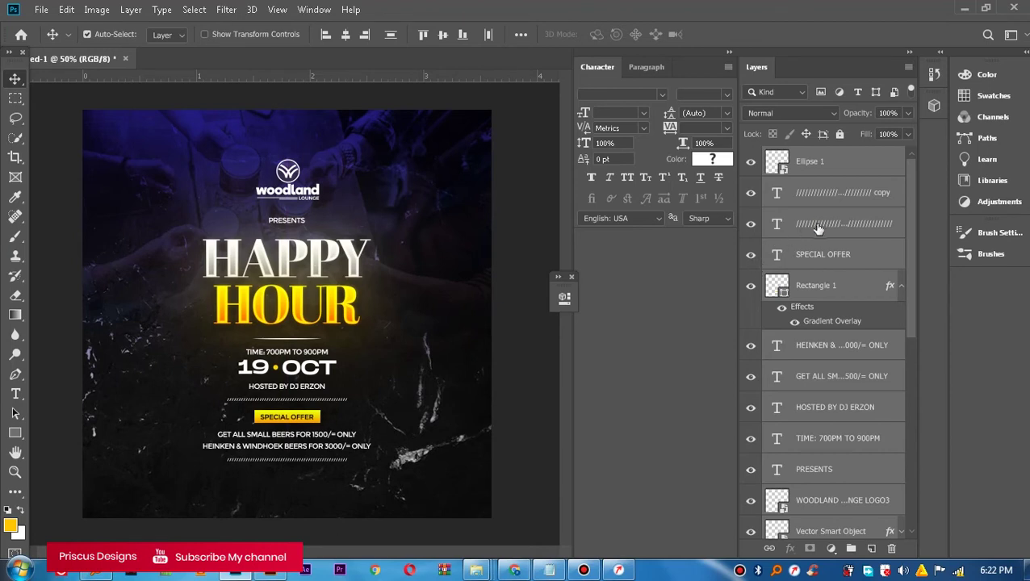
pyautogui.click(818, 228)
pyautogui.click(853, 166)
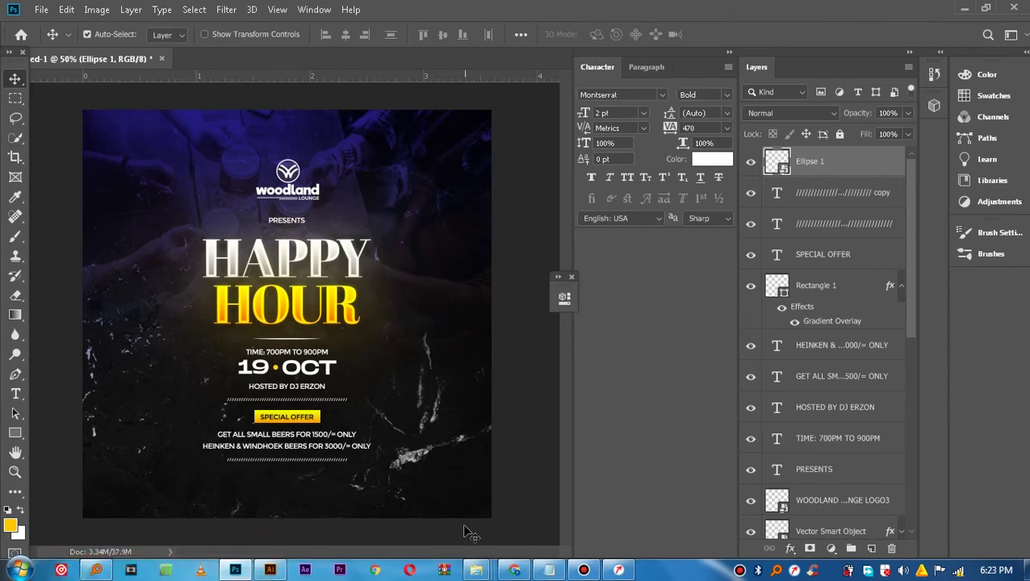
# Search for SOCIAL and open picons-social.psd from social.zip's Picons Social PSD folder.
pyautogui.hotkey('ctrl', 'alt', 'f')
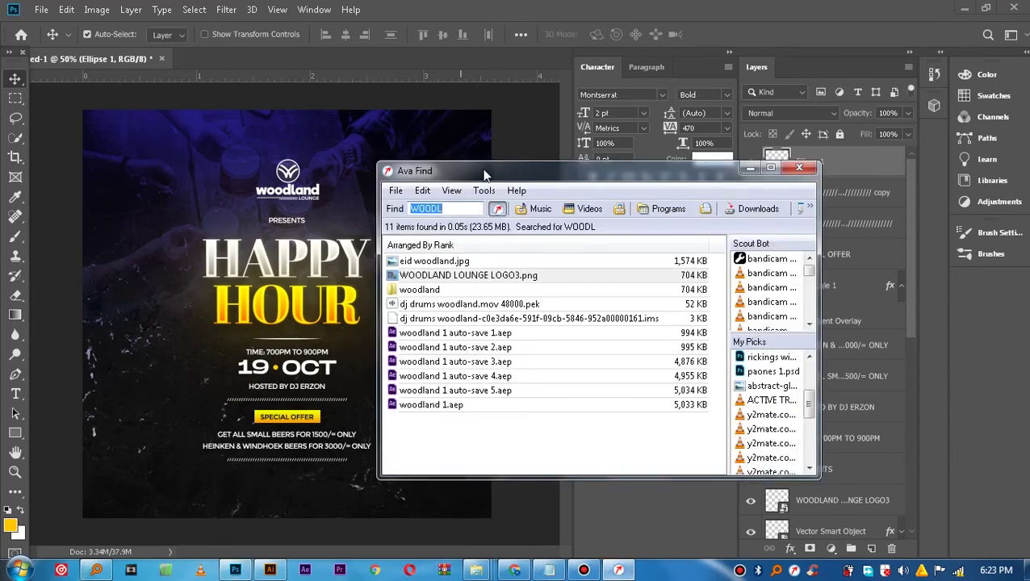
pyautogui.moveTo(485, 174); pyautogui.dragTo(505, 153)
pyautogui.write('SO')
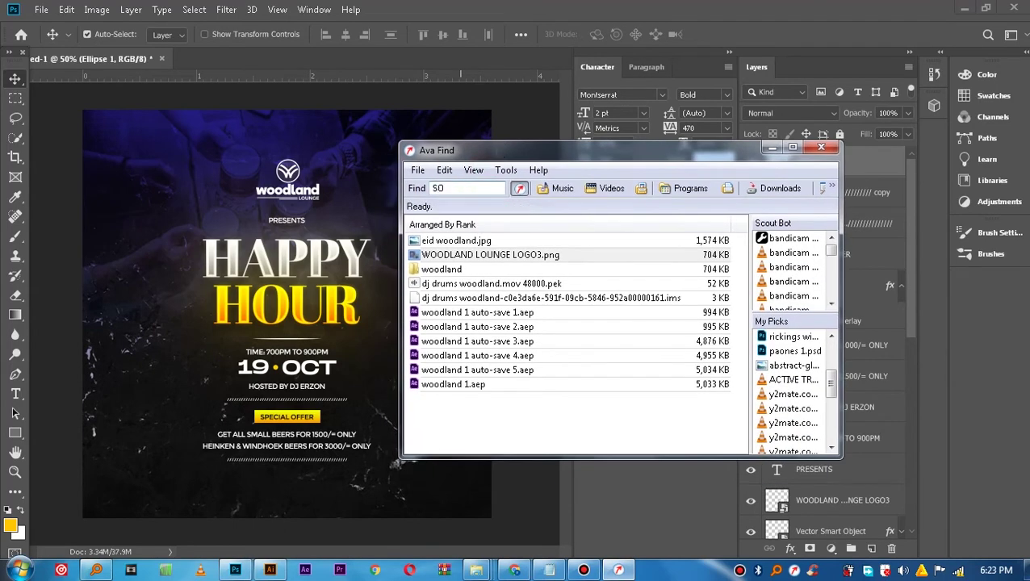
pyautogui.write('CIAL')
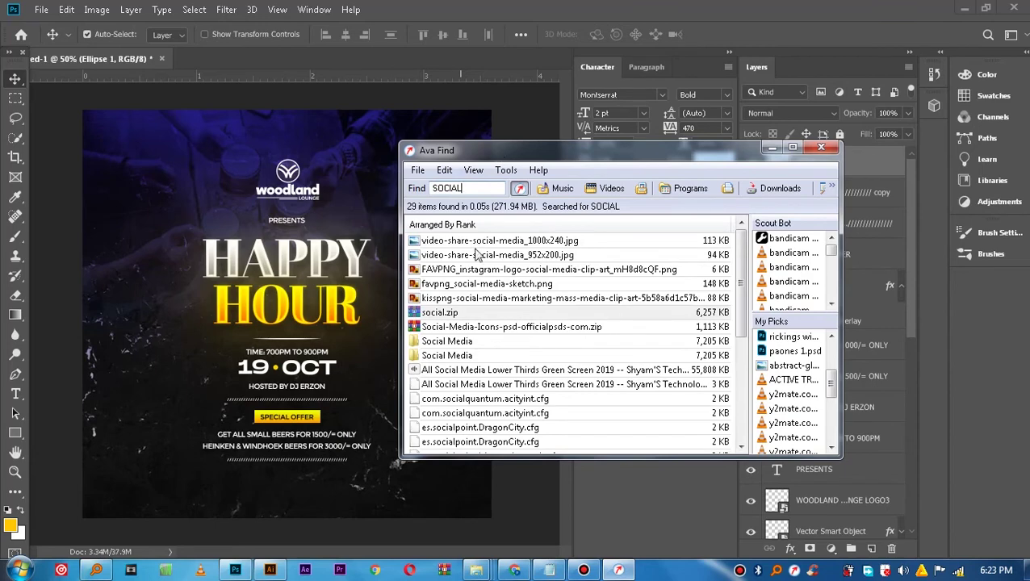
pyautogui.doubleClick(460, 313)
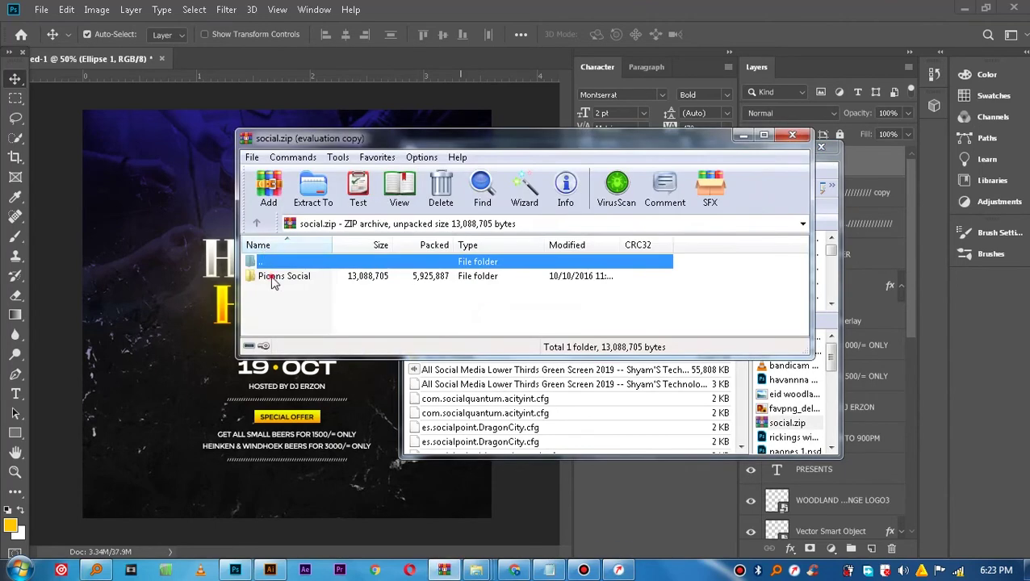
pyautogui.doubleClick(273, 278)
pyautogui.click(636, 187)
pyautogui.click(278, 319)
pyautogui.scroll(-1, 287, 328)
pyautogui.doubleClick(277, 292)
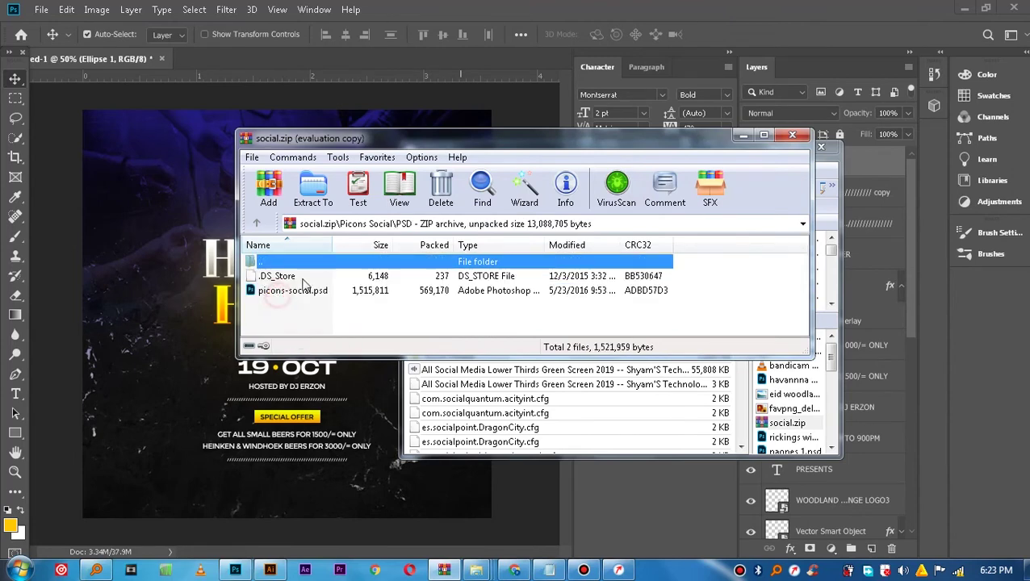
pyautogui.doubleClick(283, 292)
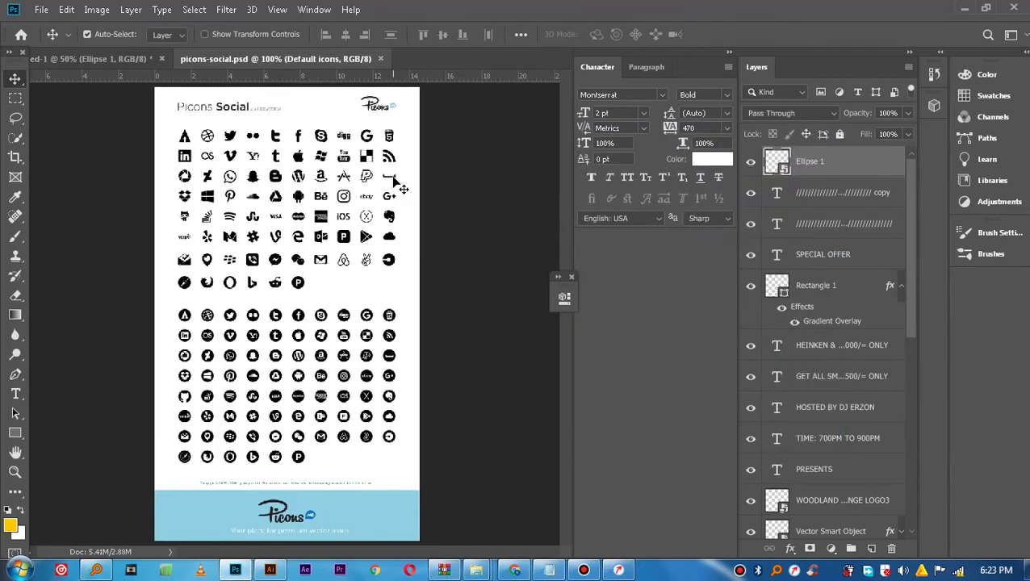
# Copy the Instagram icon layer from the icon sheet into the Happy Hour flyer.
pyautogui.click(348, 299)
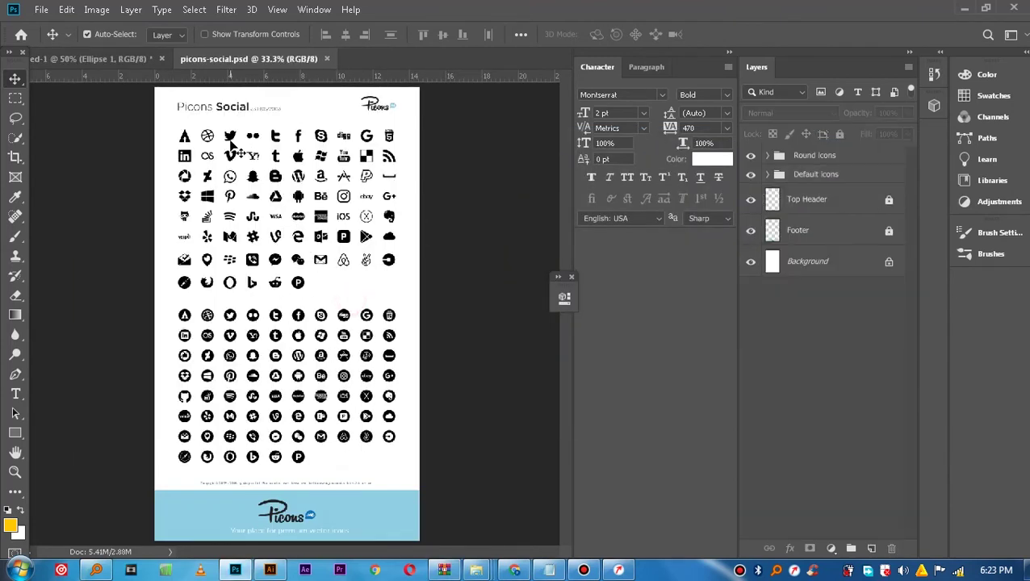
pyautogui.click(321, 335)
pyautogui.moveTo(350, 377)
pyautogui.mouseDown()
pyautogui.moveTo(109, 63)
pyautogui.moveTo(153, 400)
pyautogui.mouseUp()
pyautogui.moveTo(243, 495); pyautogui.dragTo(245, 494)
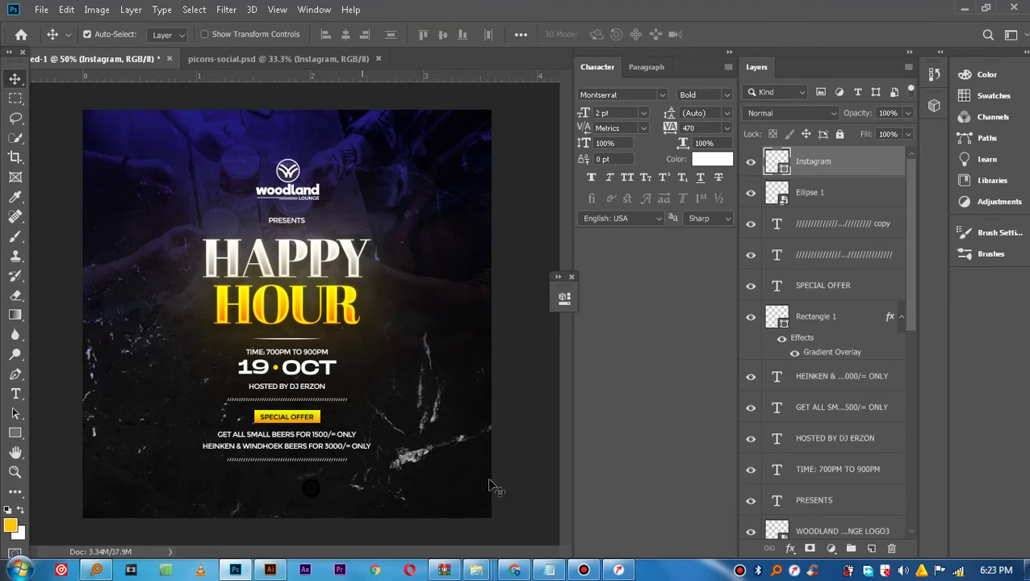
pyautogui.moveTo(476, 570)
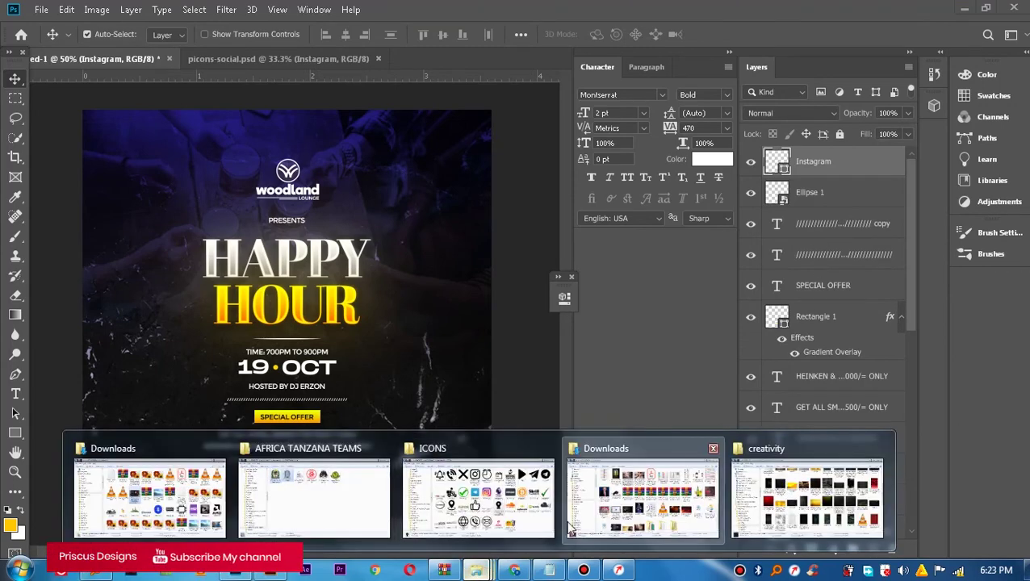
# Place the pngfind location pin image onto the flyer.
pyautogui.click(510, 509)
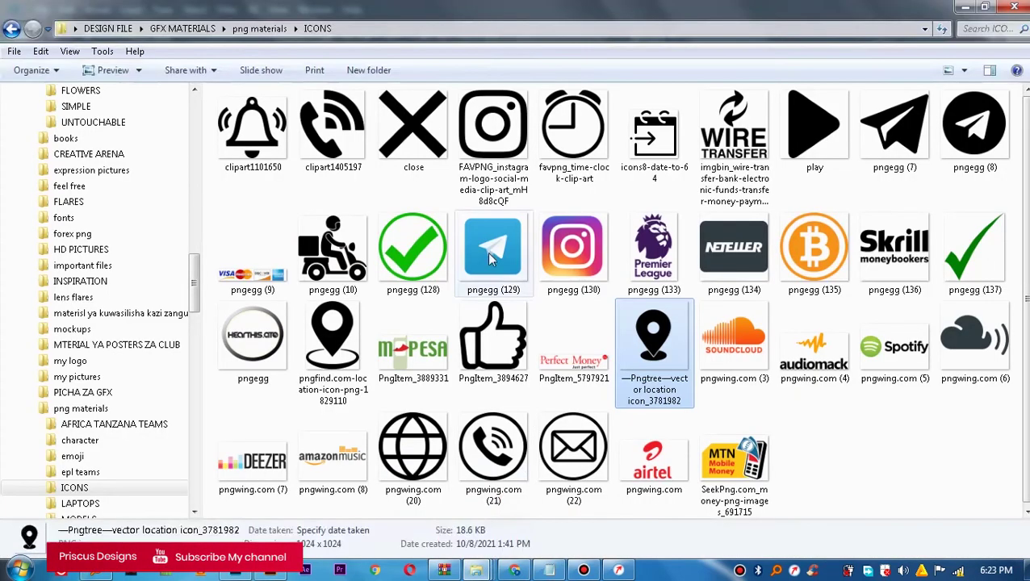
pyautogui.moveTo(329, 365); pyautogui.dragTo(246, 507)
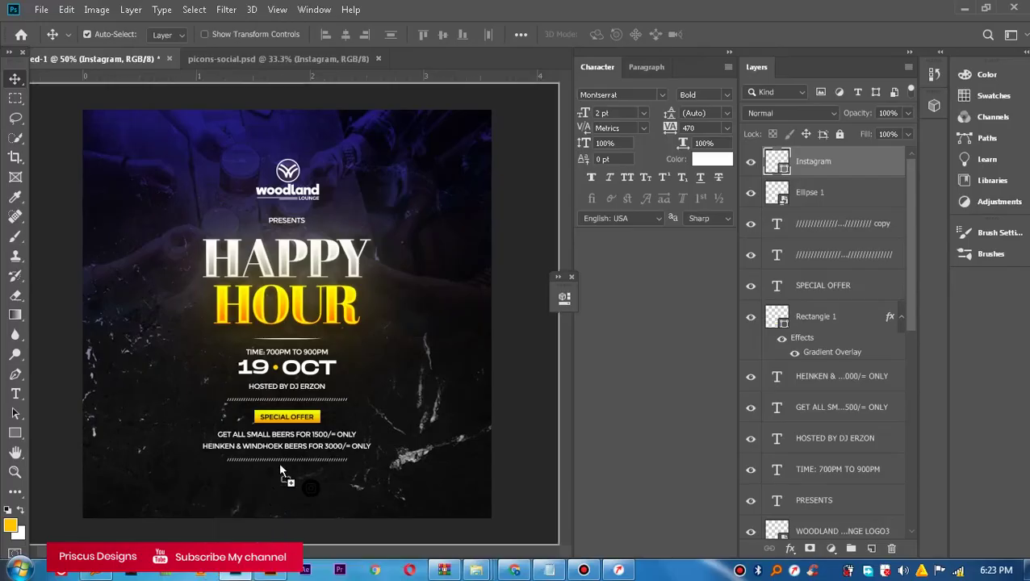
pyautogui.moveTo(246, 507); pyautogui.dragTo(278, 462)
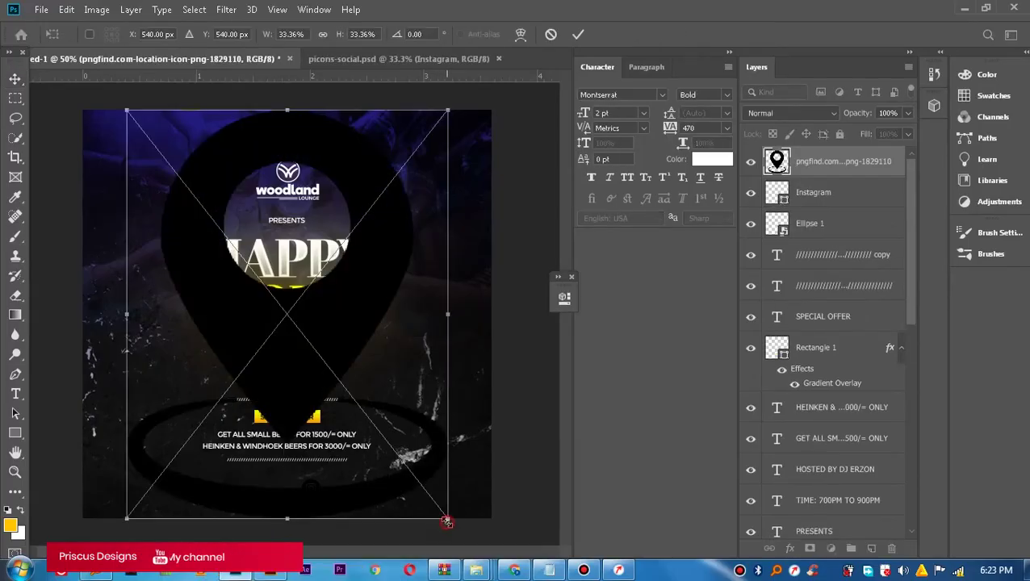
# Scale the placed location pin down to a small icon.
pyautogui.moveTo(448, 518)
pyautogui.mouseDown()
pyautogui.moveTo(349, 295)
pyautogui.moveTo(289, 318)
pyautogui.moveTo(194, 476)
pyautogui.mouseUp()
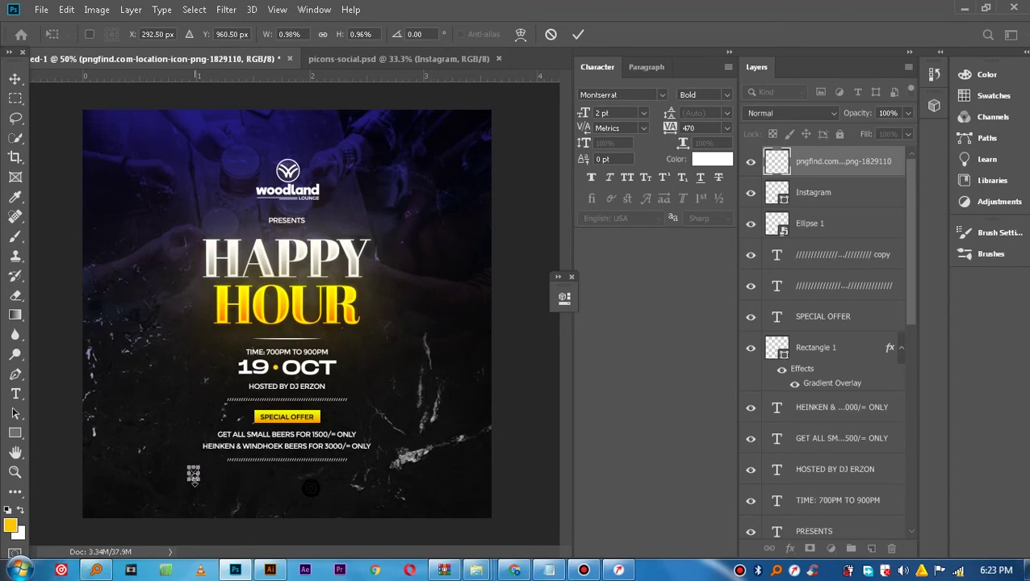
pyautogui.keyDown('alt'); pyautogui.scroll(5, 194, 479); pyautogui.keyUp('alt')
pyautogui.press('Return')
pyautogui.moveTo(184, 509); pyautogui.dragTo(181, 493)
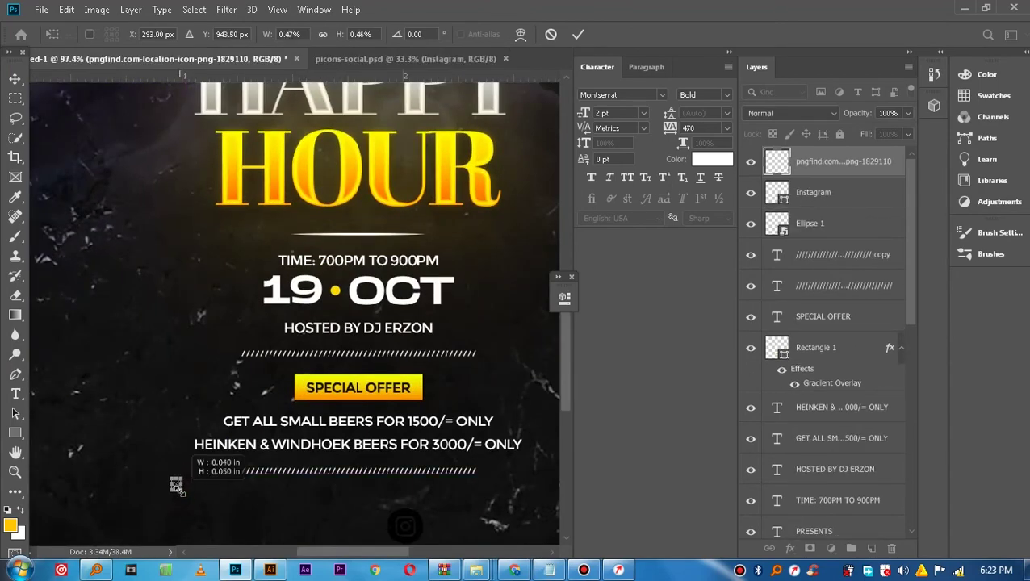
pyautogui.moveTo(181, 492); pyautogui.dragTo(180, 489)
pyautogui.click(578, 36)
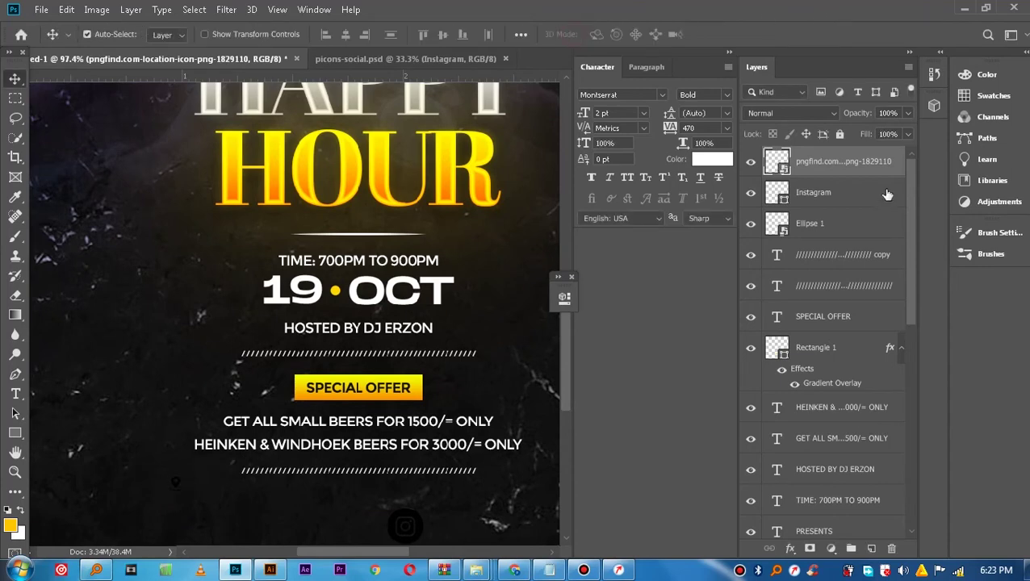
# Give the location pin a white Color Overlay and move it to the bottom-left corner.
pyautogui.rightClick(885, 166)
pyautogui.click(711, 18)
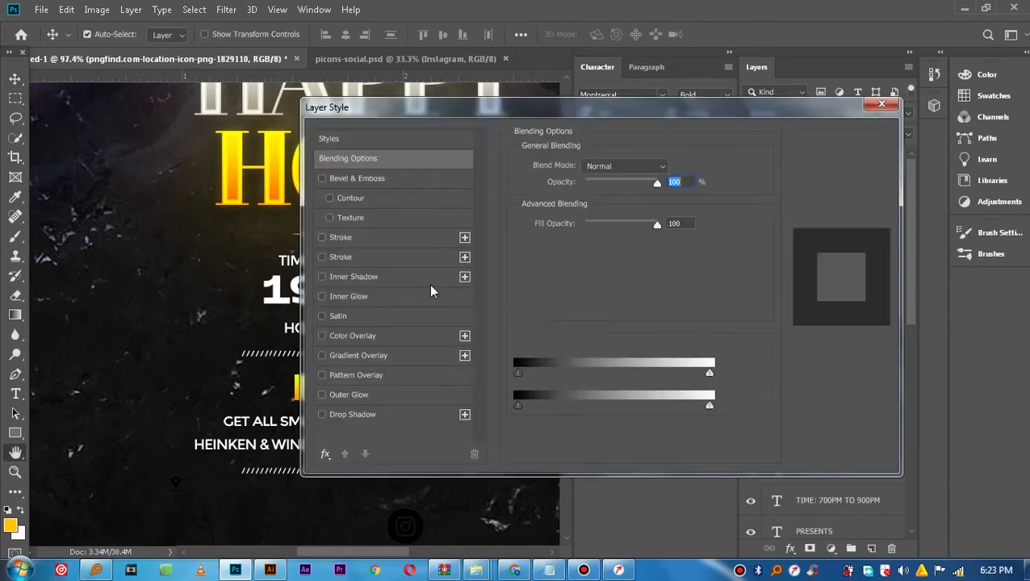
pyautogui.click(367, 339)
pyautogui.click(832, 143)
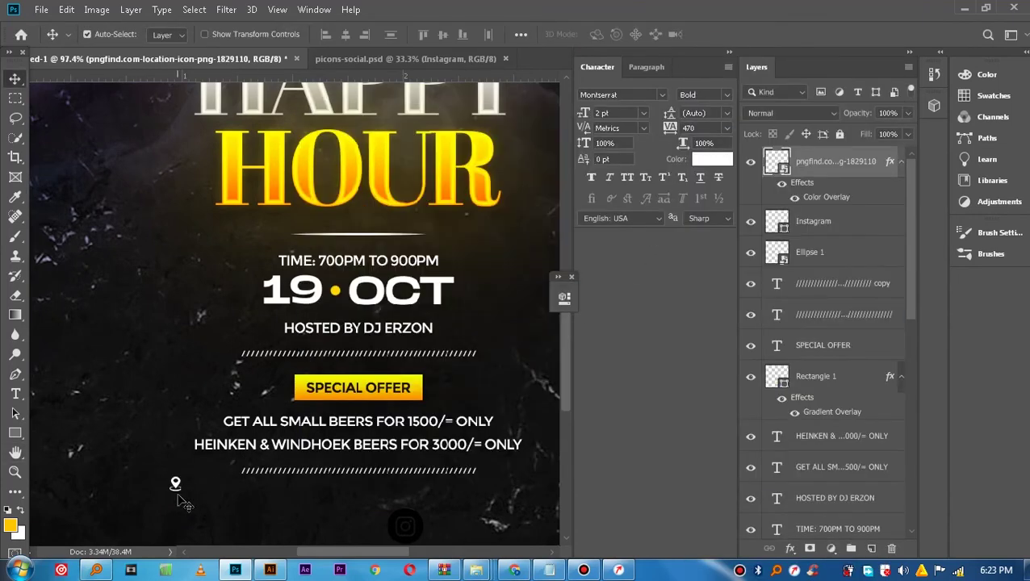
pyautogui.moveTo(174, 486); pyautogui.dragTo(146, 502)
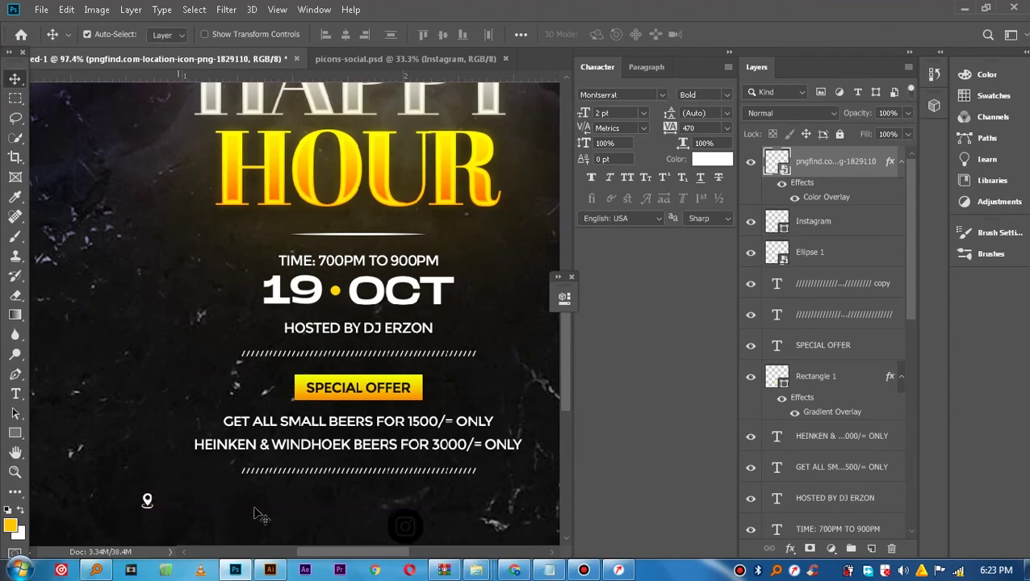
# Shrink the Instagram icon to about 43%, move it bottom-right, and copy the HEINKEN line beside the pin.
pyautogui.moveTo(410, 522); pyautogui.dragTo(398, 501)
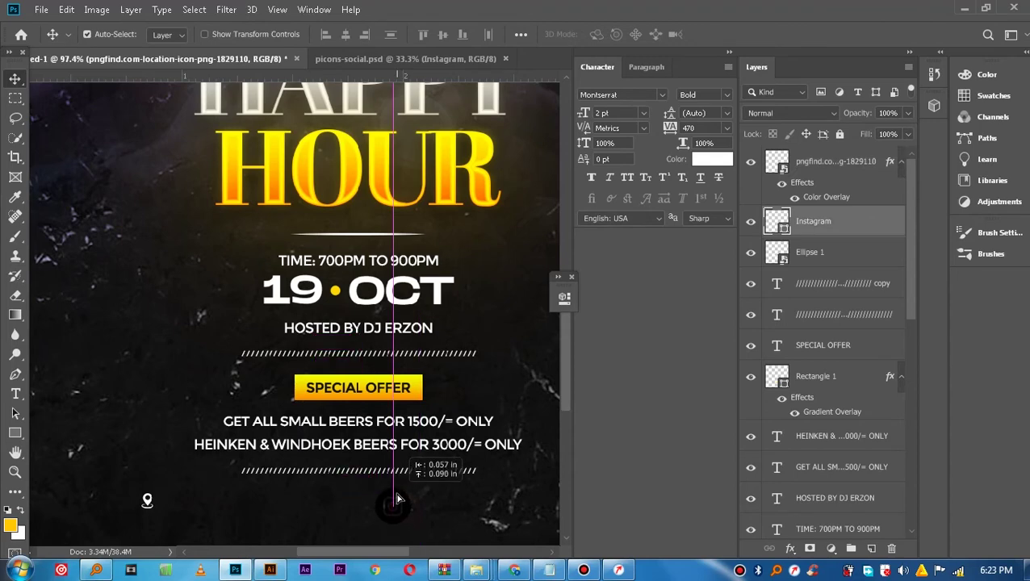
pyautogui.hotkey('ctrl', 't')
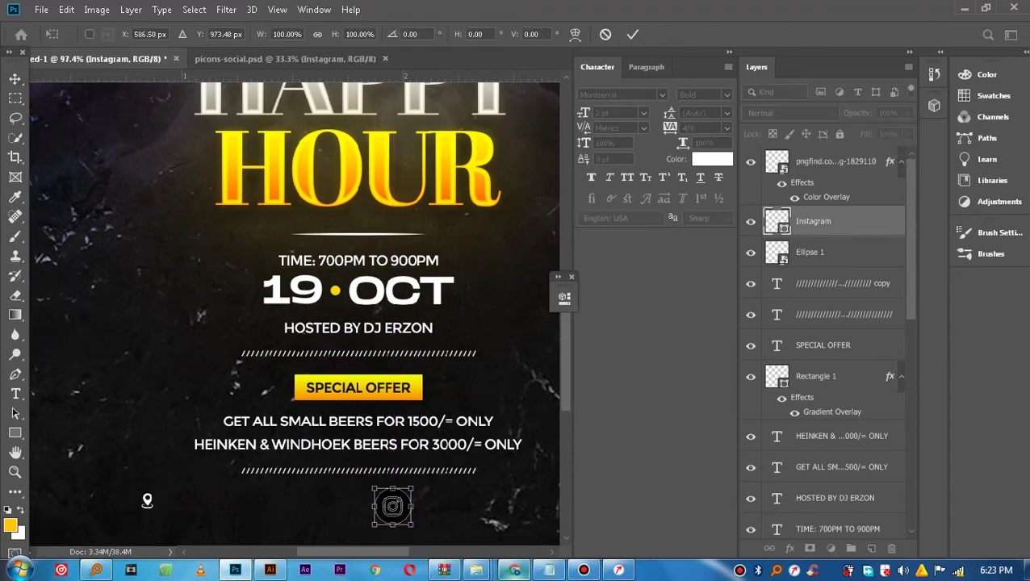
pyautogui.moveTo(411, 526); pyautogui.dragTo(406, 520)
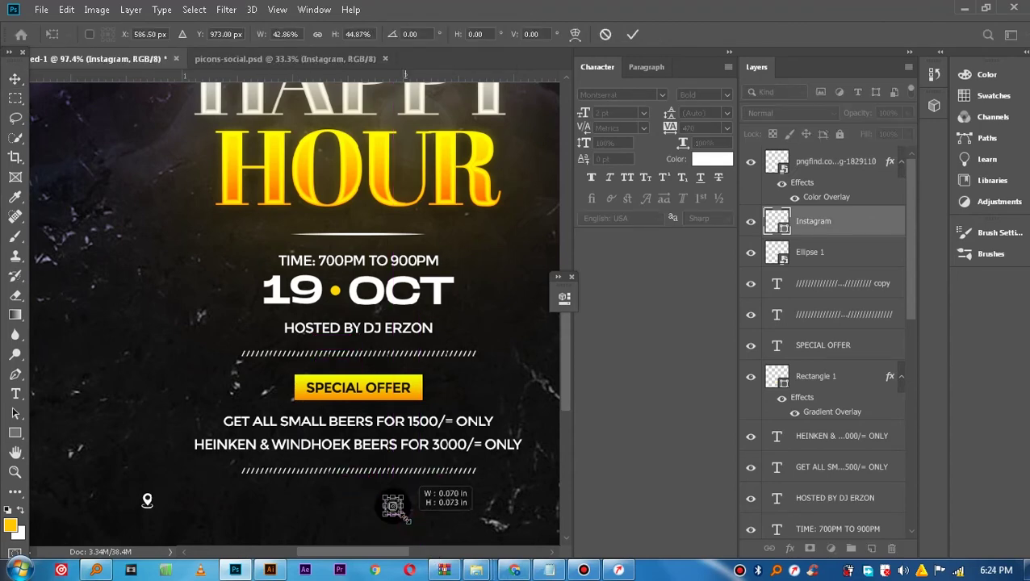
pyautogui.click(632, 36)
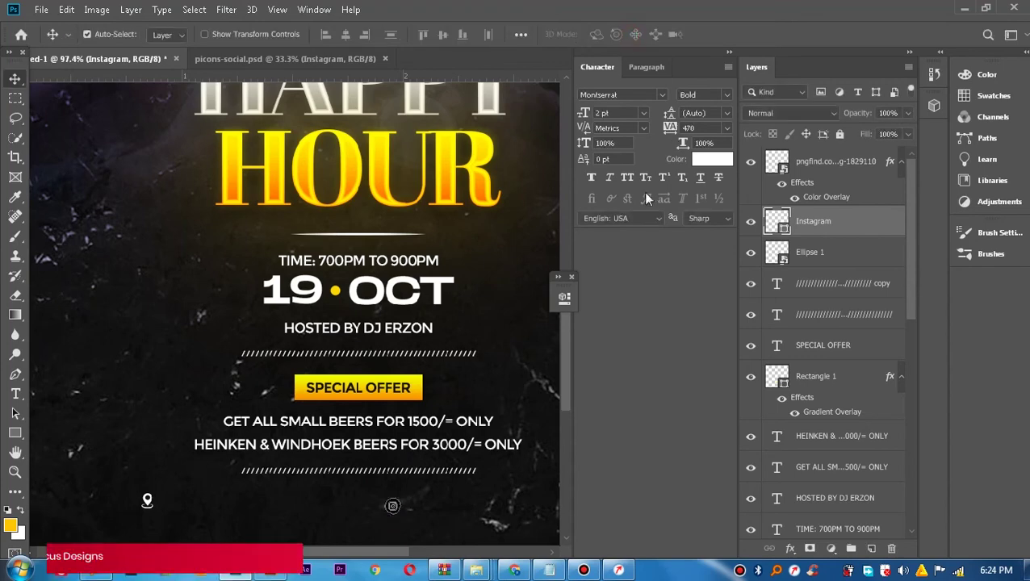
pyautogui.doubleClick(785, 230)
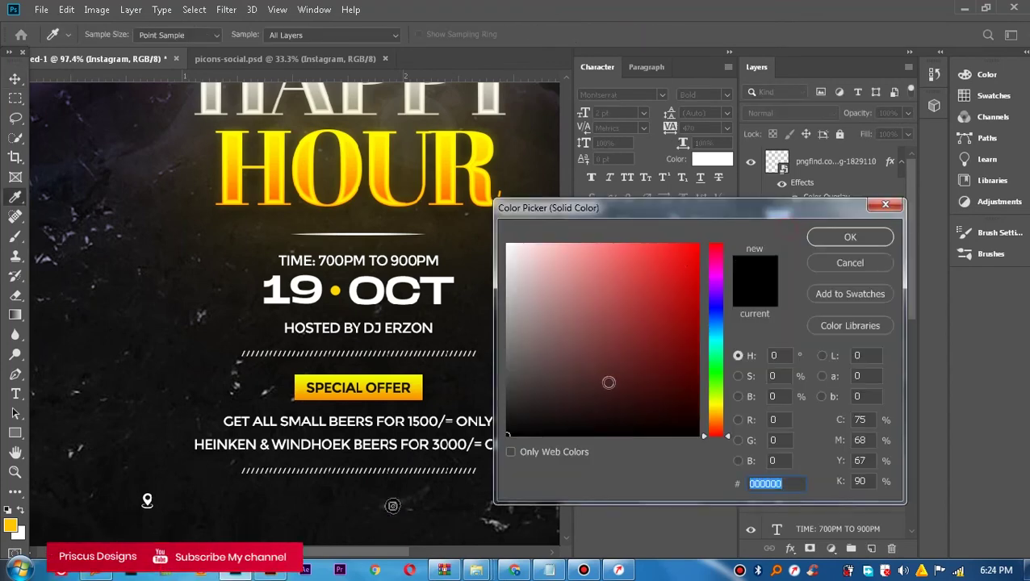
pyautogui.click(815, 269)
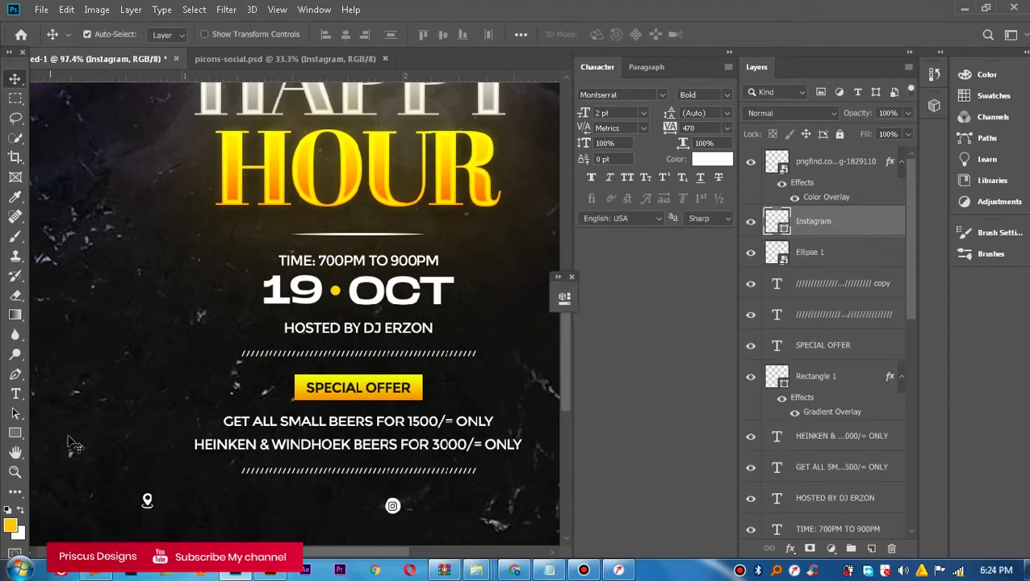
pyautogui.moveTo(401, 510); pyautogui.dragTo(170, 503)
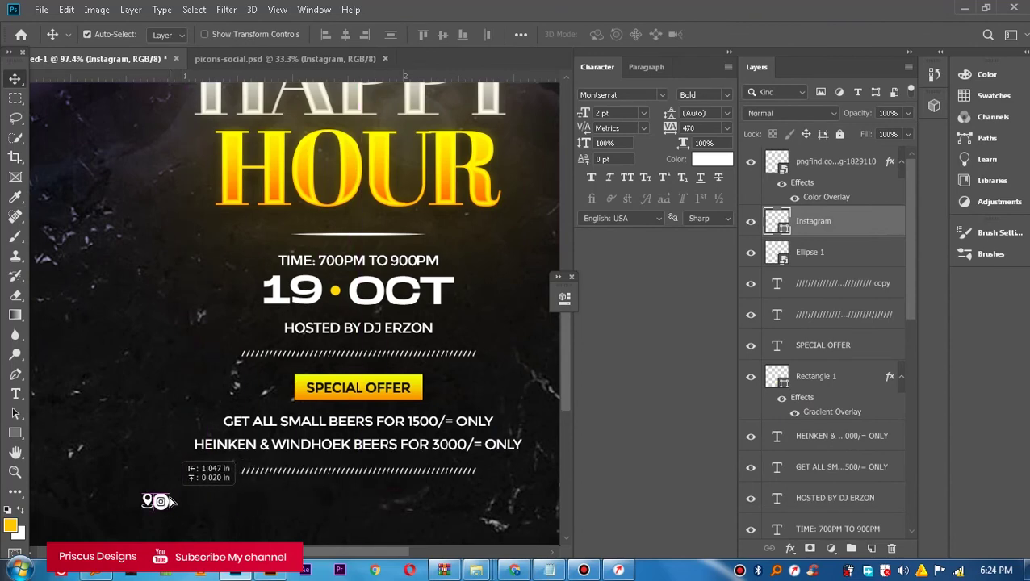
pyautogui.moveTo(171, 503); pyautogui.dragTo(555, 503)
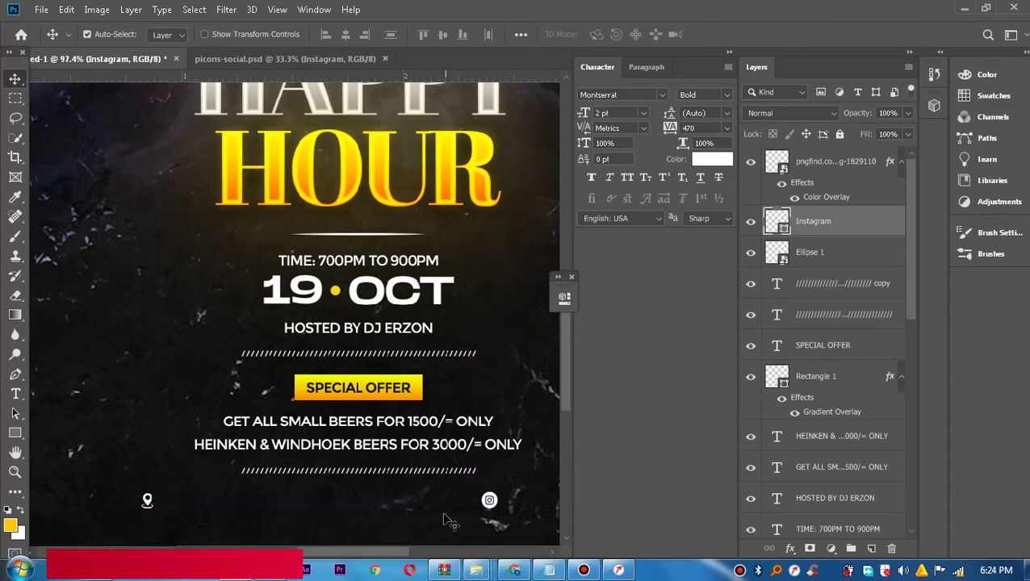
pyautogui.click(365, 453)
pyautogui.moveTo(366, 453); pyautogui.dragTo(331, 507)
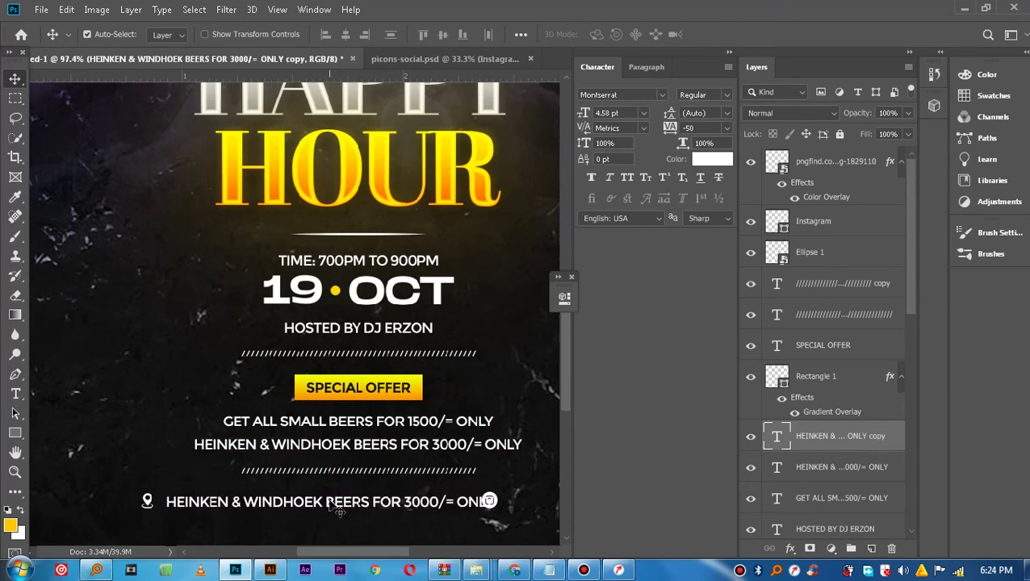
# Replace the copied line's text with SHANTI TOWN, MOSHI from the notes.
pyautogui.doubleClick(335, 507)
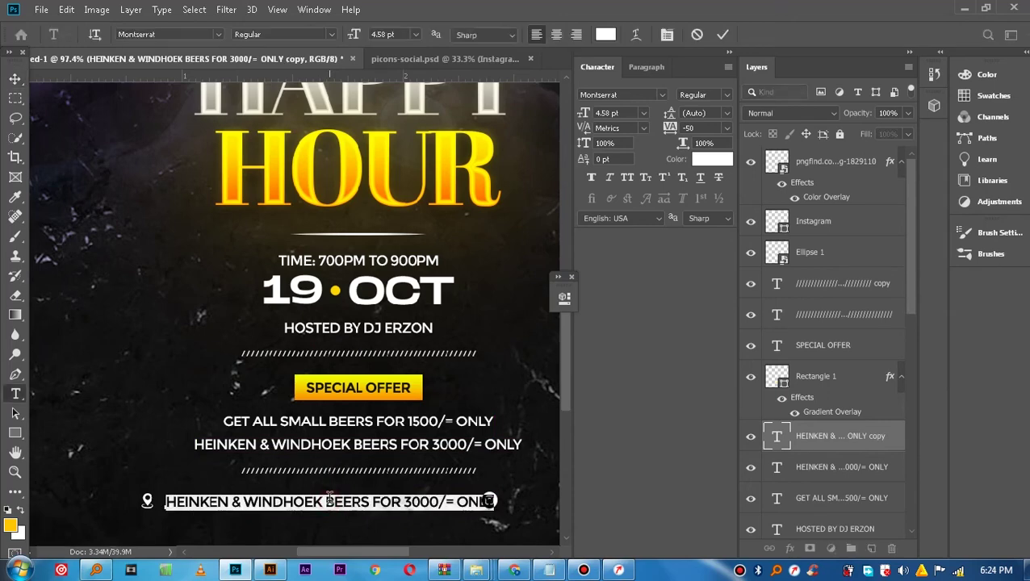
pyautogui.click(542, 572)
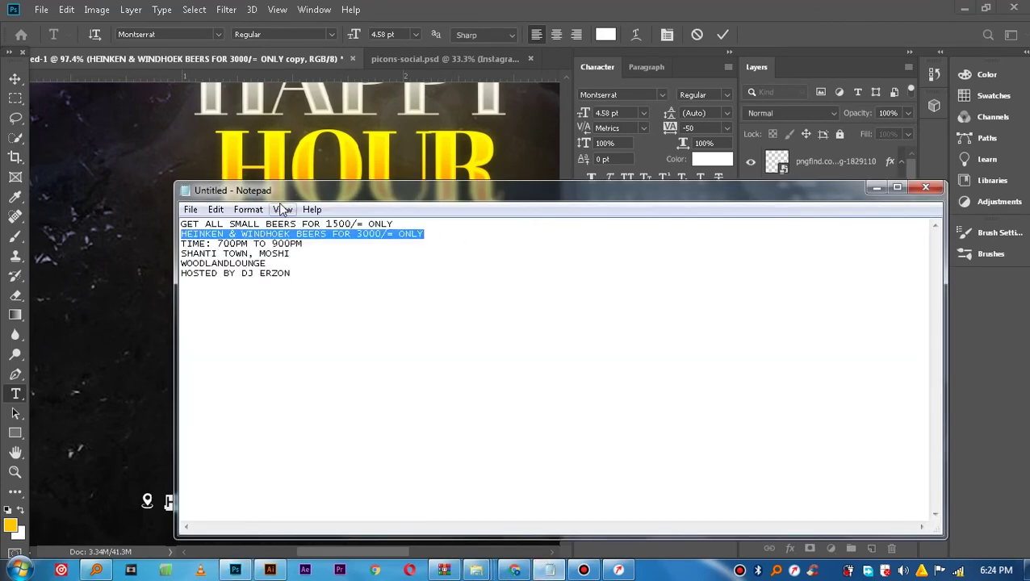
pyautogui.moveTo(292, 253); pyautogui.dragTo(179, 253)
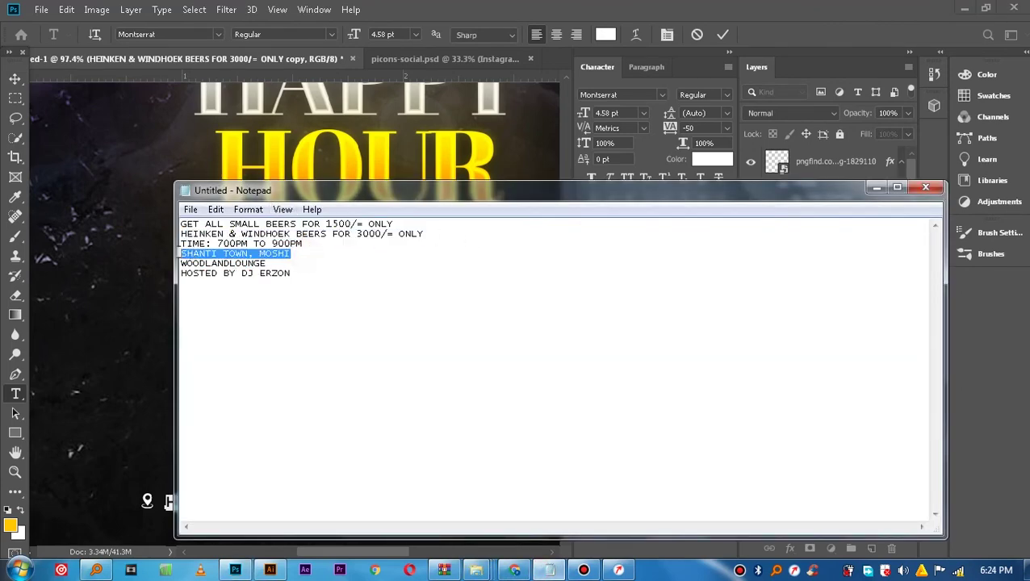
pyautogui.rightClick(225, 257)
pyautogui.click(264, 306)
pyautogui.click(877, 187)
pyautogui.hotkey('ctrl', 'v')
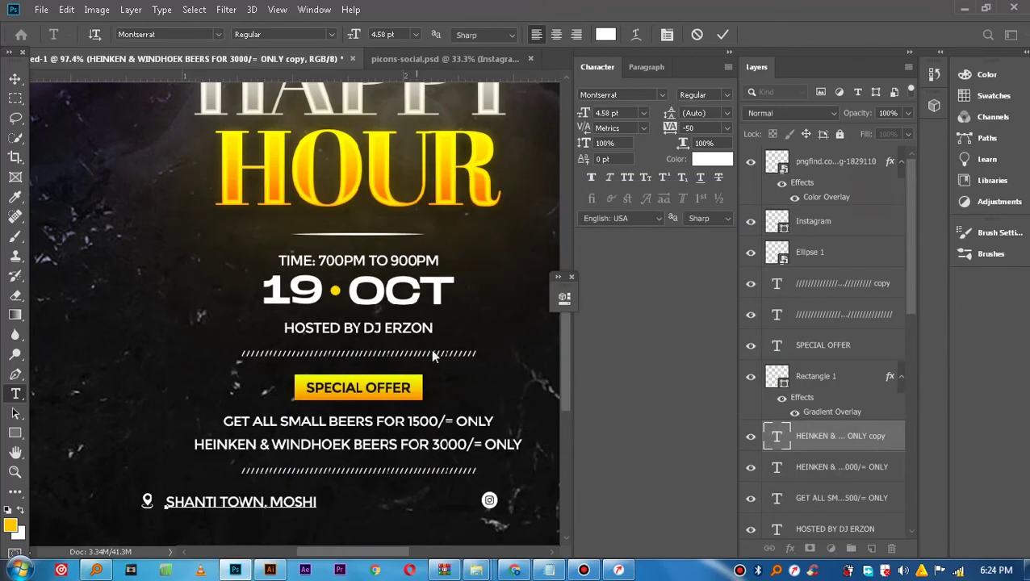
pyautogui.click(722, 34)
pyautogui.press('v')
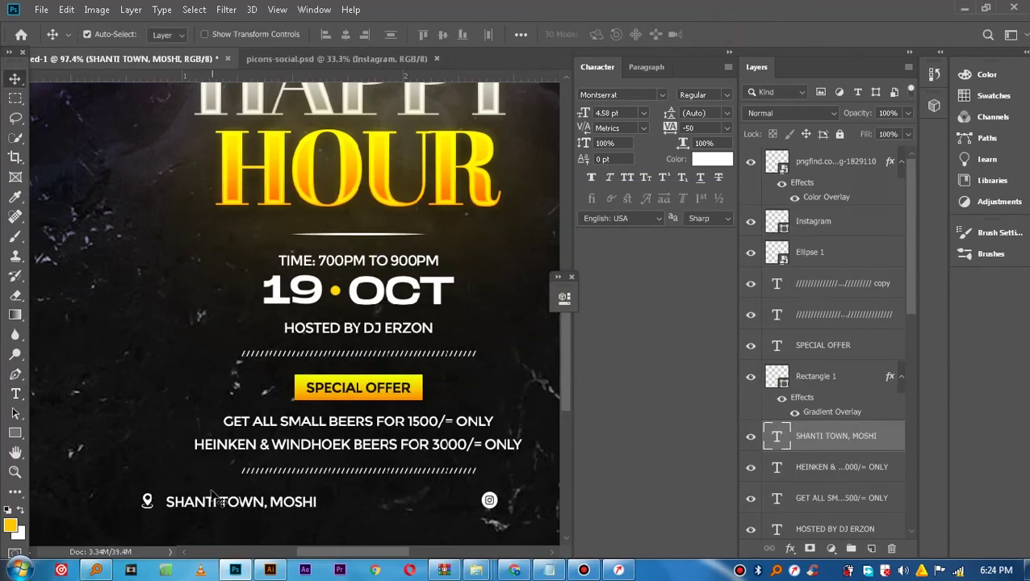
# Compare the SHANTI TOWN line with the HEINKEN line and zoom out to 50% on the whole flyer.
pyautogui.click(224, 444)
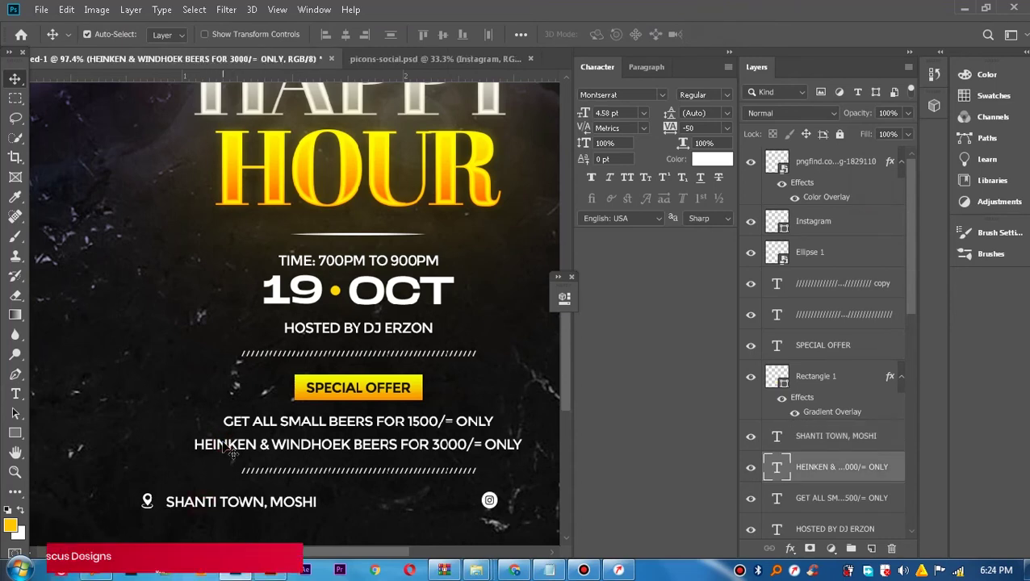
pyautogui.click(209, 504)
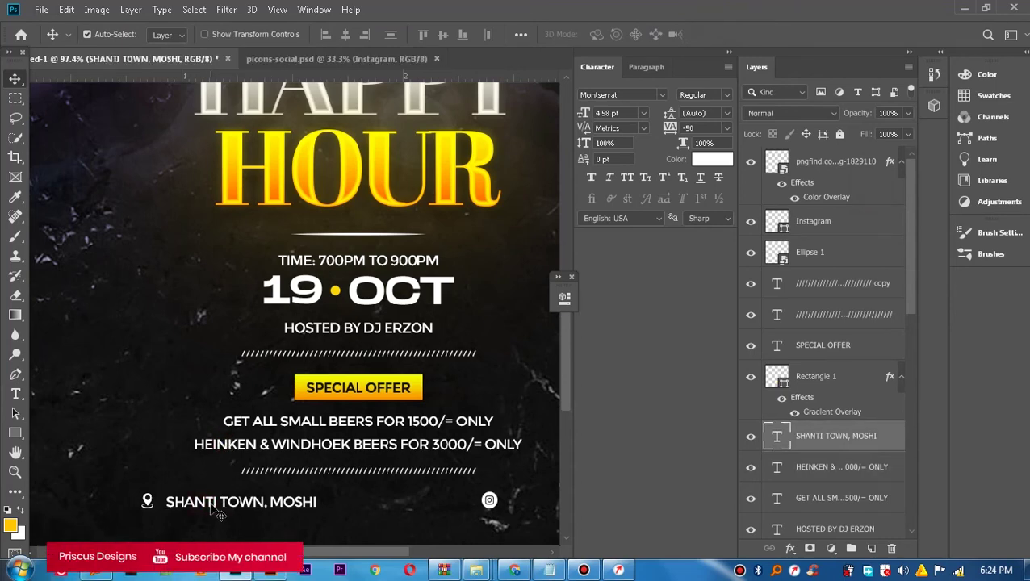
pyautogui.click(228, 446)
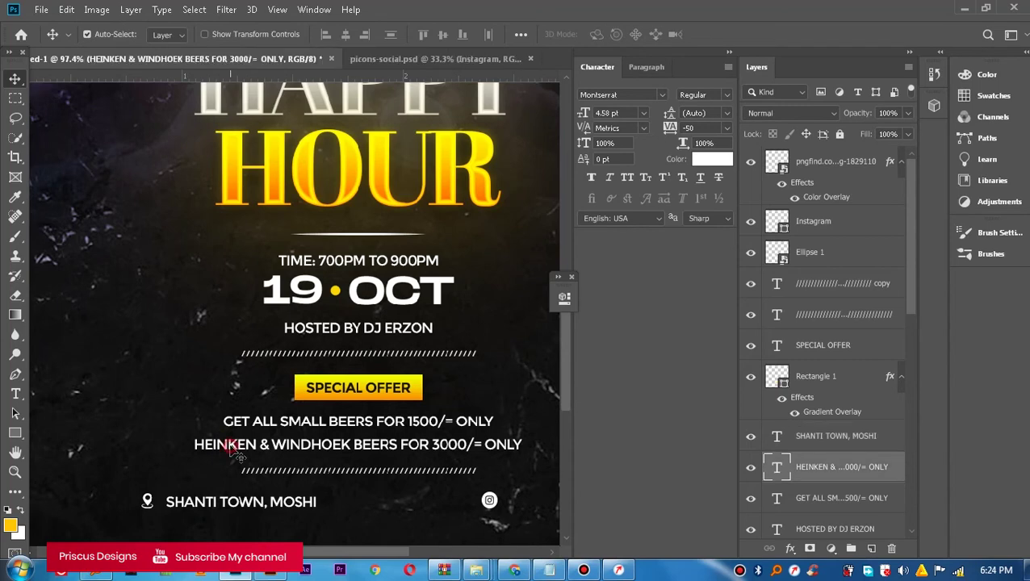
pyautogui.click(214, 503)
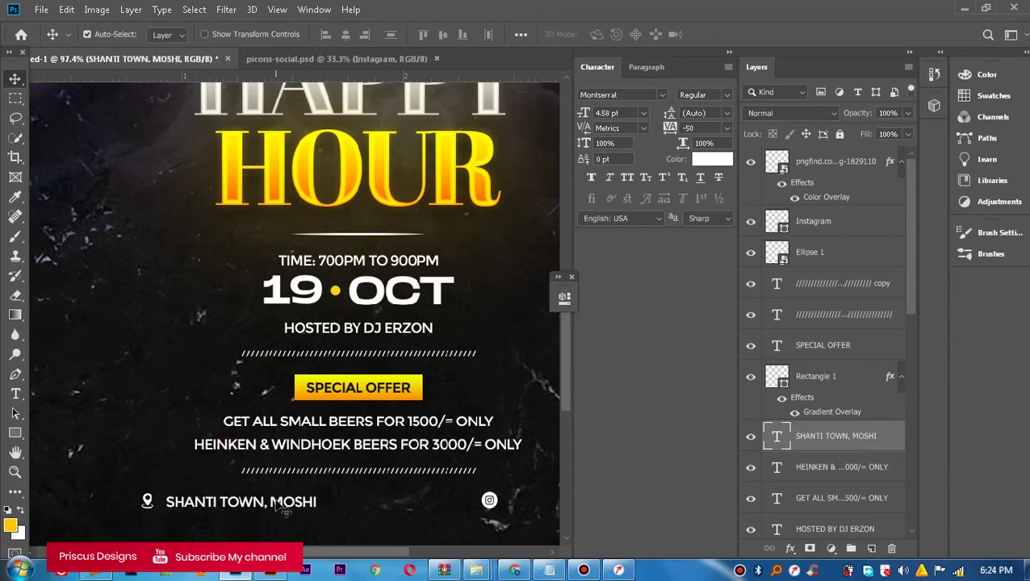
pyautogui.scroll(-2, 337, 513)
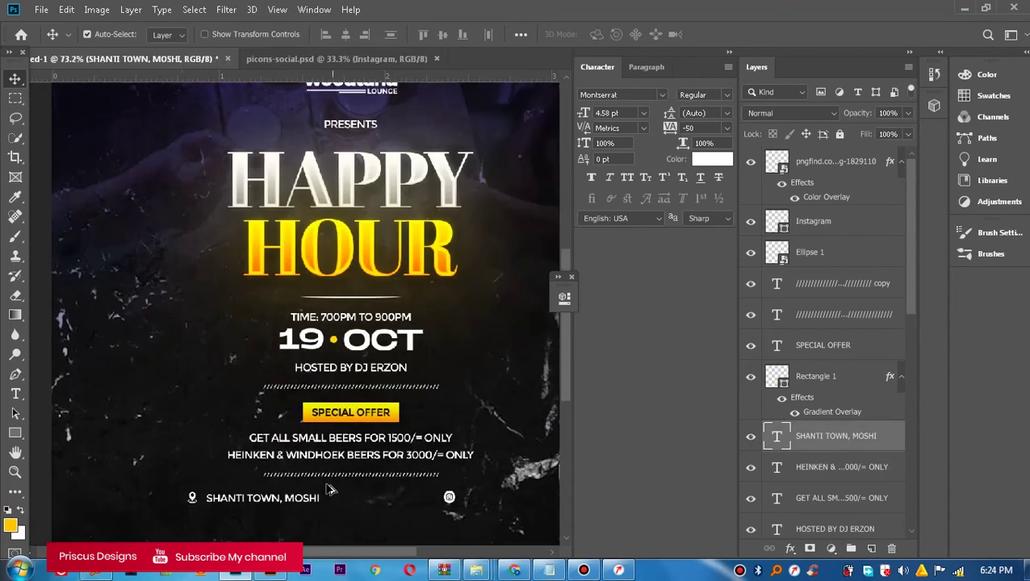
pyautogui.click(15, 453)
pyautogui.click(15, 472)
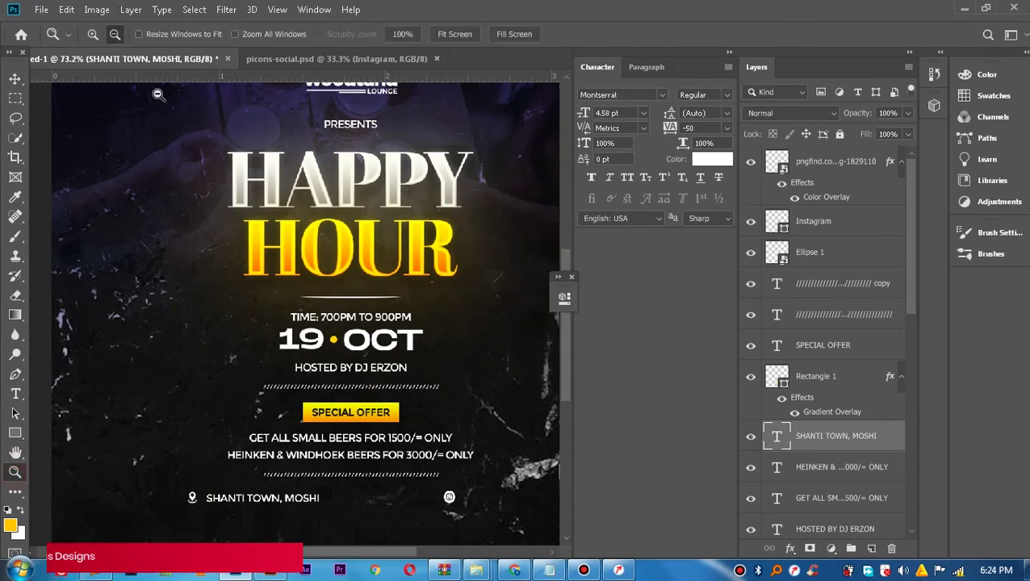
pyautogui.keyDown('alt'); pyautogui.click(296, 277); pyautogui.keyUp('alt')
pyautogui.keyDown('alt'); pyautogui.click(296, 277); pyautogui.keyUp('alt')
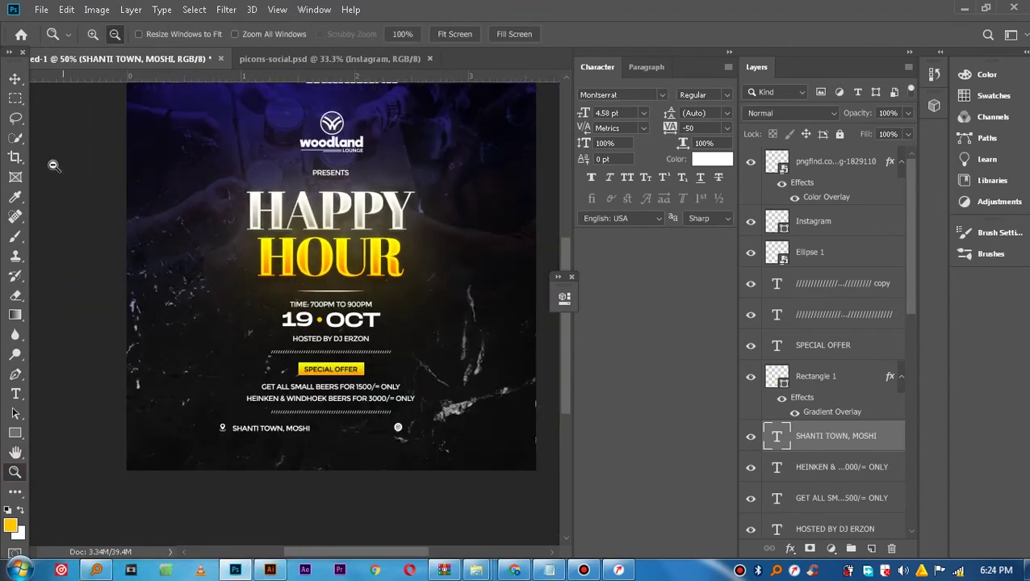
pyautogui.click(15, 78)
pyautogui.click(266, 436)
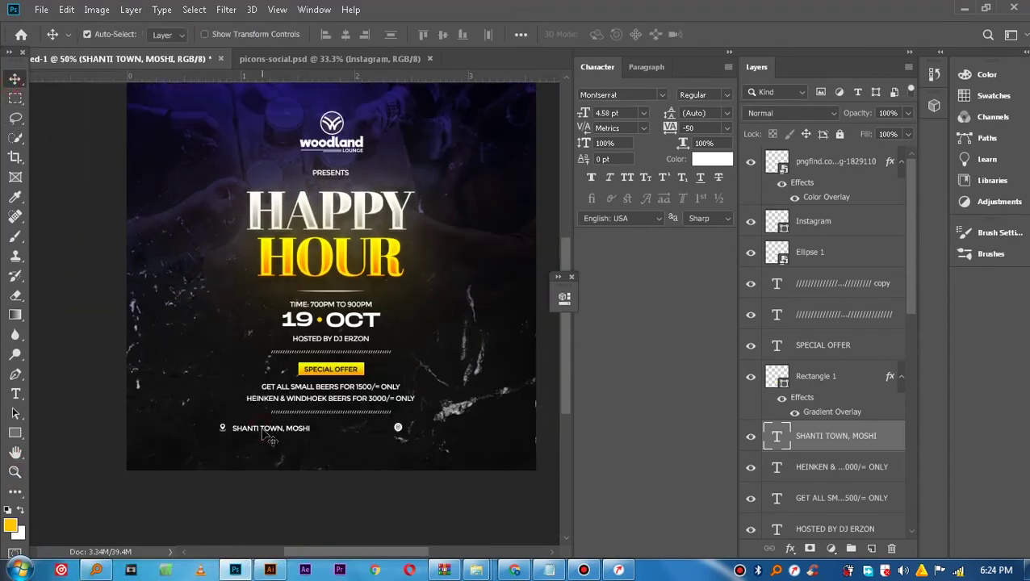
# Duplicate the location label to the right and change its text to WOODLANDLOUNGE.
pyautogui.moveTo(266, 434); pyautogui.dragTo(444, 432)
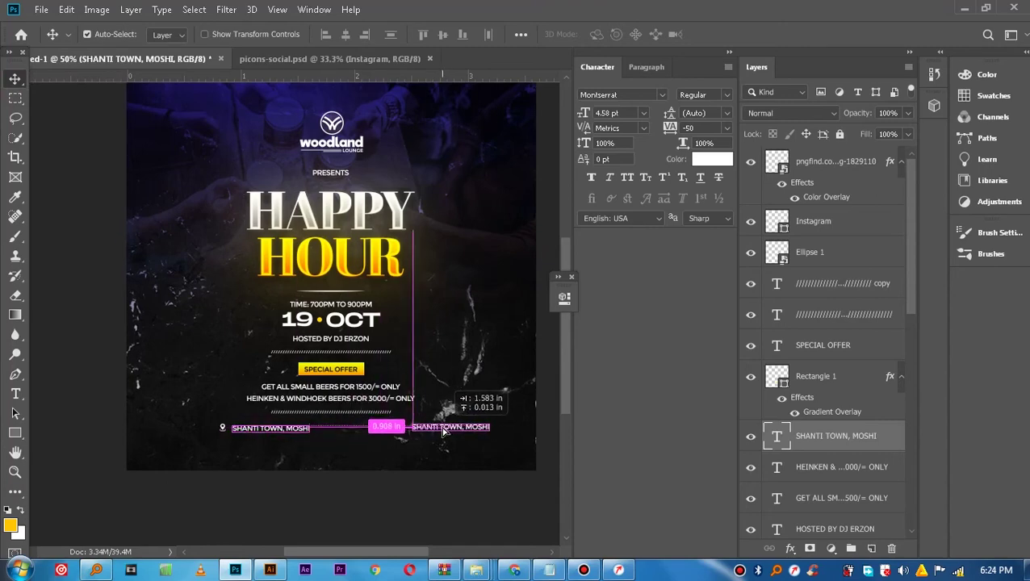
pyautogui.press('t')
pyautogui.press('Return')
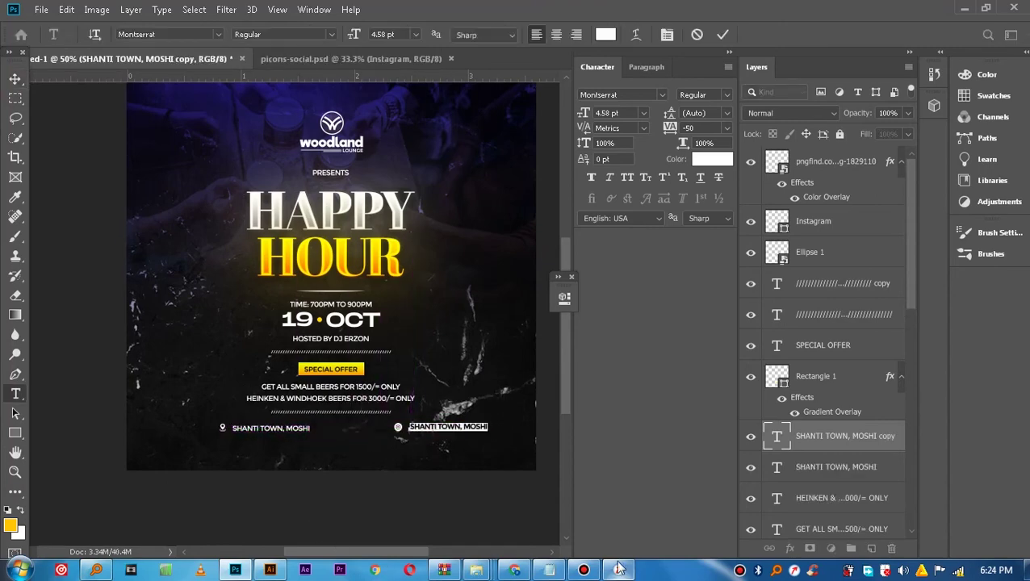
pyautogui.click(552, 570)
pyautogui.moveTo(277, 264); pyautogui.dragTo(180, 264)
pyautogui.rightClick(217, 265)
pyautogui.click(253, 314)
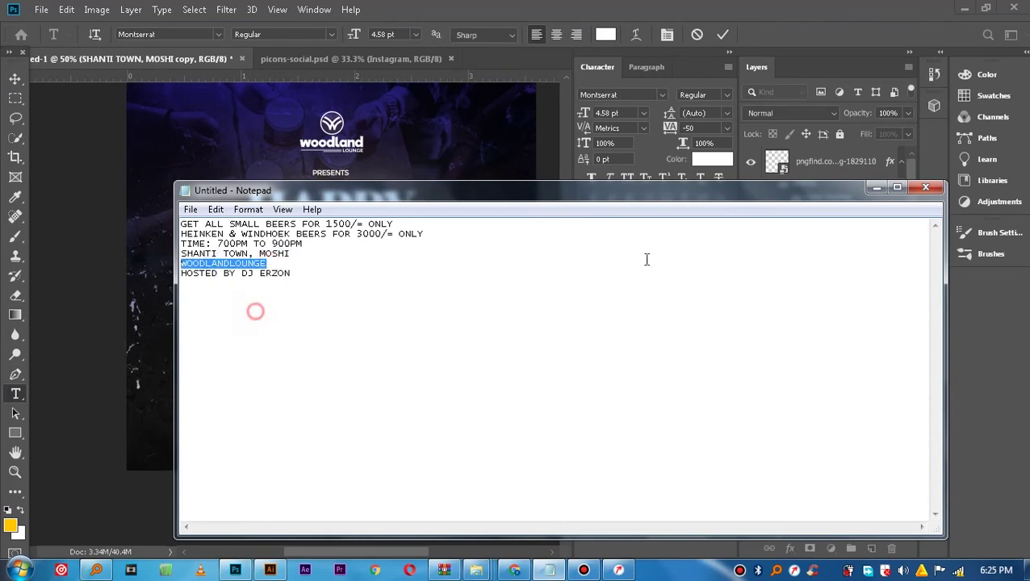
pyautogui.click(875, 188)
pyautogui.hotkey('ctrl', 'v')
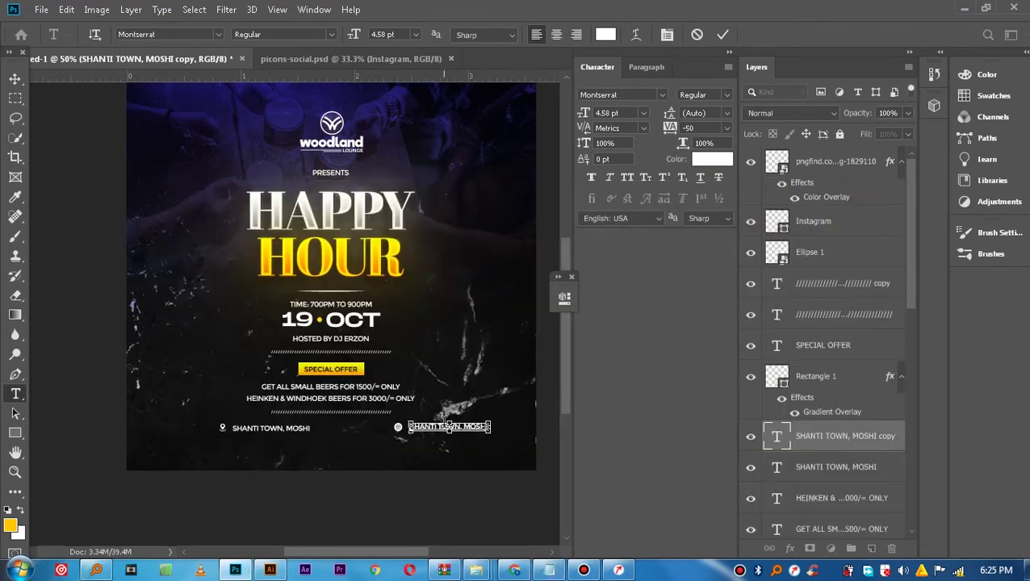
pyautogui.click(722, 36)
pyautogui.press('v')
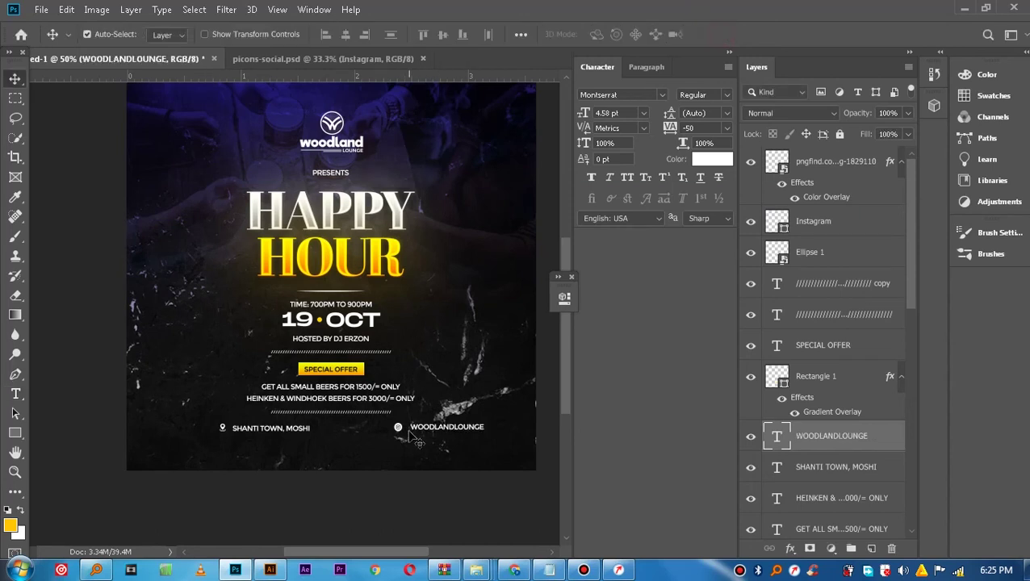
# Align WOODLANDLOUNGE level with the location line, close beside the Instagram icon.
pyautogui.moveTo(420, 436); pyautogui.dragTo(418, 434)
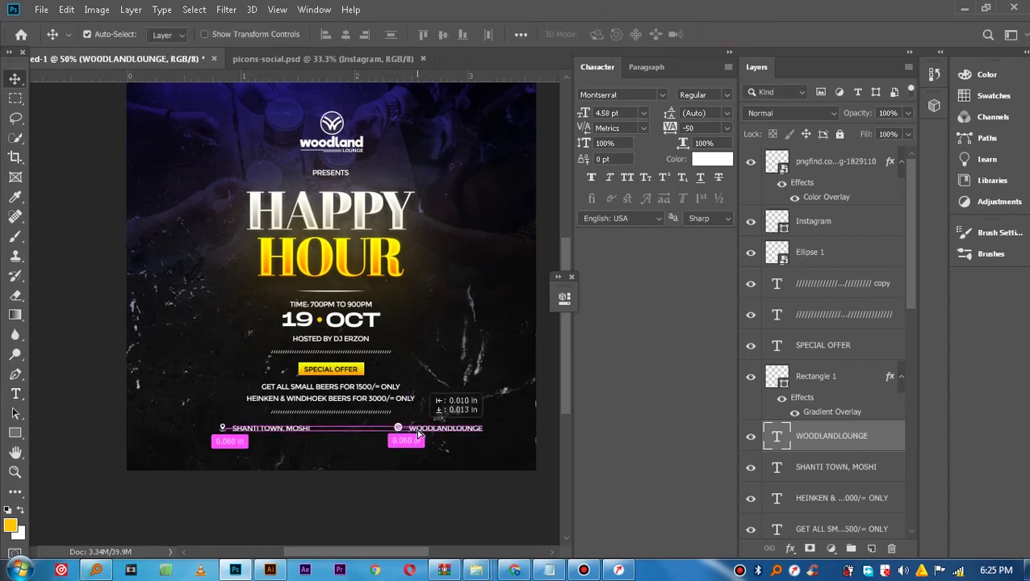
pyautogui.moveTo(418, 434); pyautogui.dragTo(402, 433)
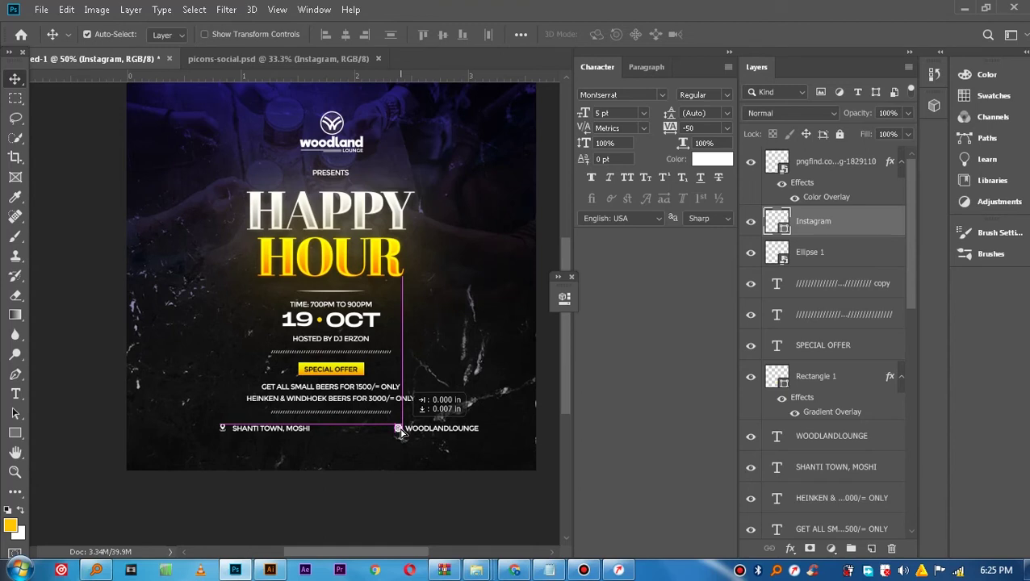
pyautogui.moveTo(402, 433); pyautogui.dragTo(402, 433)
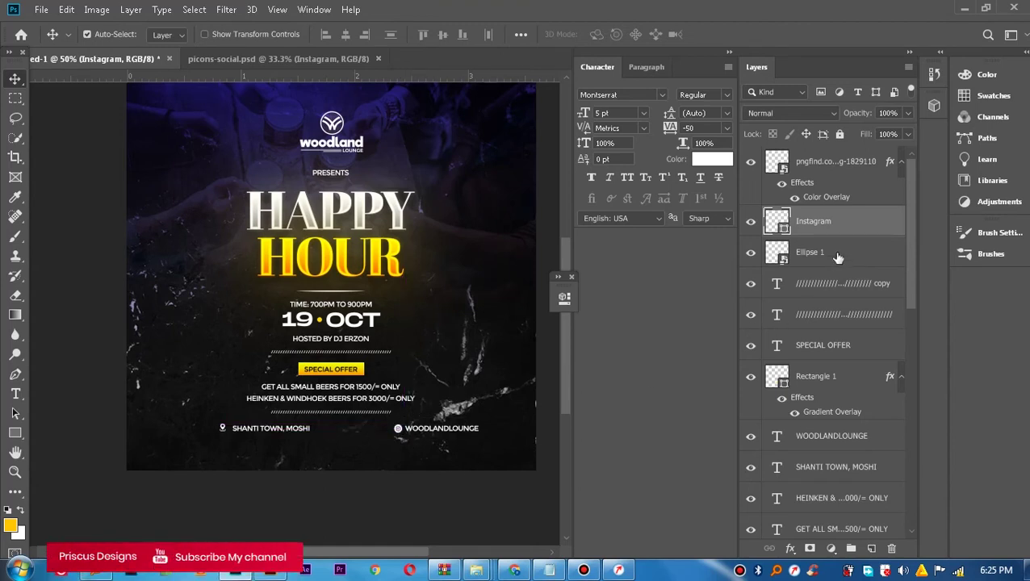
pyautogui.click(901, 162)
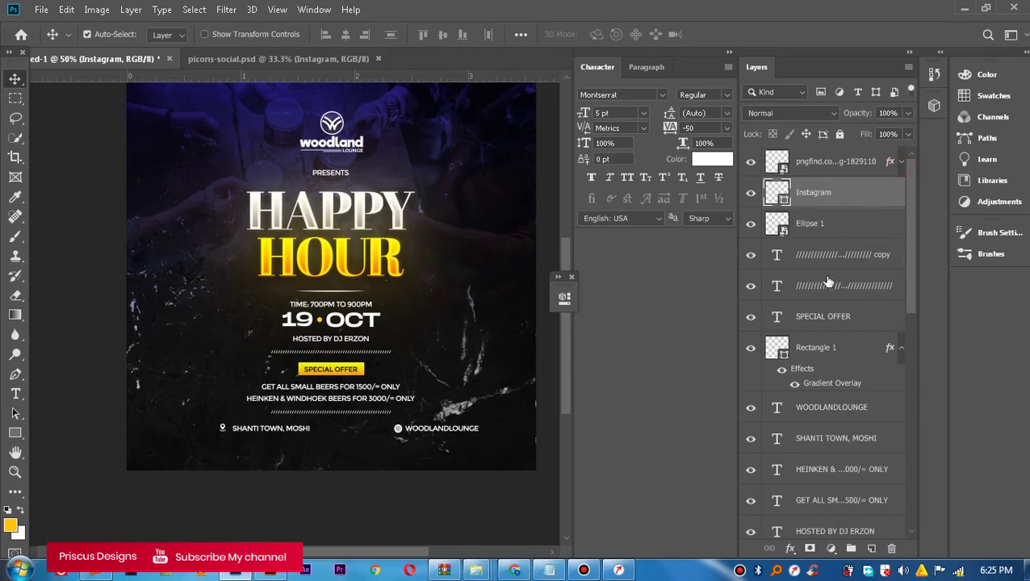
# Reorder the footer layers and move WOODLANDLOUNGE and its icon closer to SHANTI TOWN, MOSHI.
pyautogui.click(877, 413)
pyautogui.moveTo(835, 406)
pyautogui.mouseDown()
pyautogui.moveTo(872, 296)
pyautogui.moveTo(815, 179)
pyautogui.mouseUp()
pyautogui.click(815, 171)
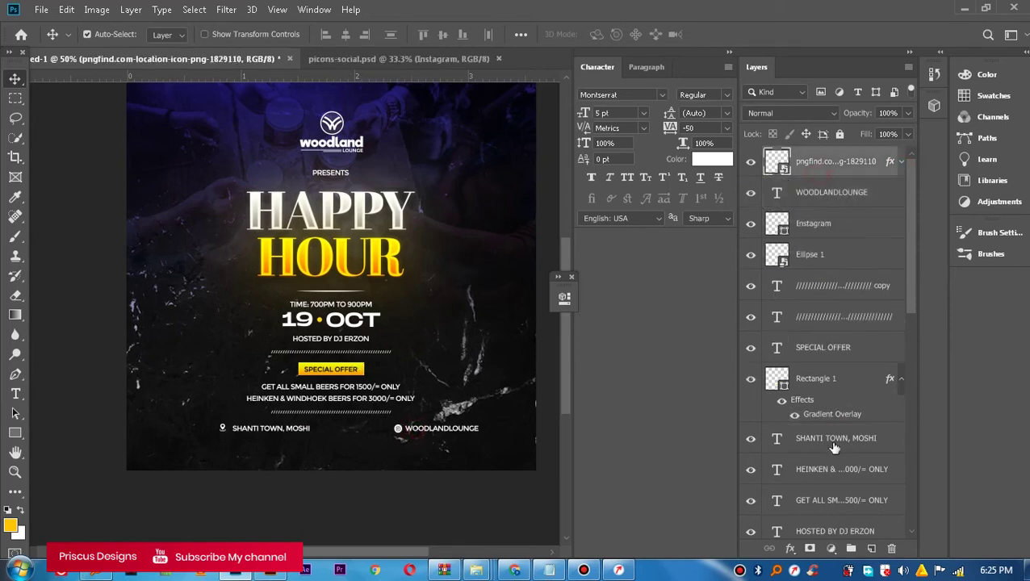
pyautogui.click(823, 446)
pyautogui.moveTo(823, 446); pyautogui.dragTo(823, 158)
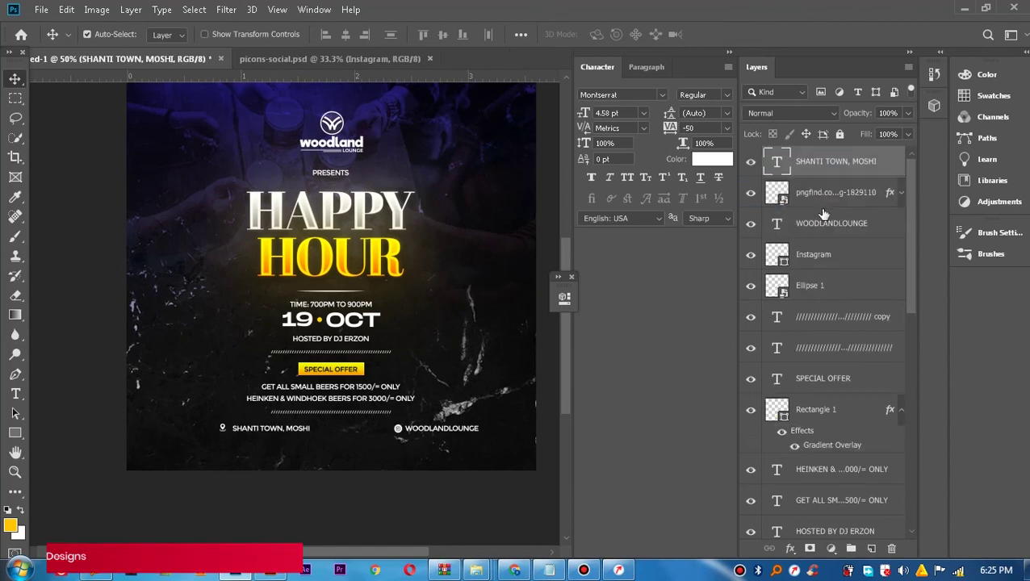
pyautogui.click(823, 230)
pyautogui.keyDown('ctrl'); pyautogui.click(823, 254); pyautogui.keyUp('ctrl')
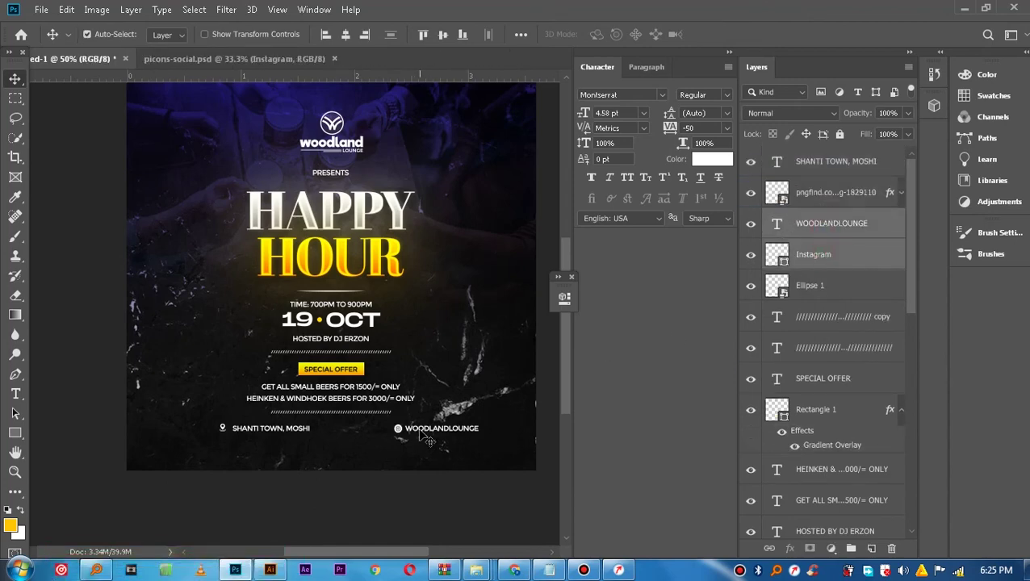
pyautogui.moveTo(420, 430)
pyautogui.mouseDown()
pyautogui.moveTo(345, 429)
pyautogui.moveTo(355, 430)
pyautogui.mouseUp()
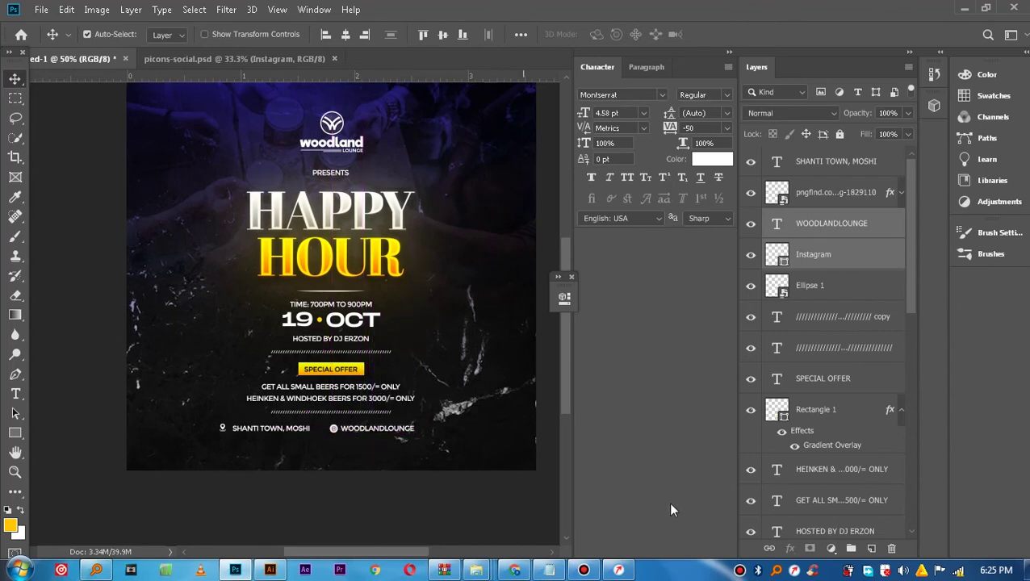
# Centre the whole footer row of pin, location, Instagram icon and WOODLANDLOUNGE.
pyautogui.click(827, 254)
pyautogui.keyDown('shift'); pyautogui.click(828, 165); pyautogui.keyUp('shift')
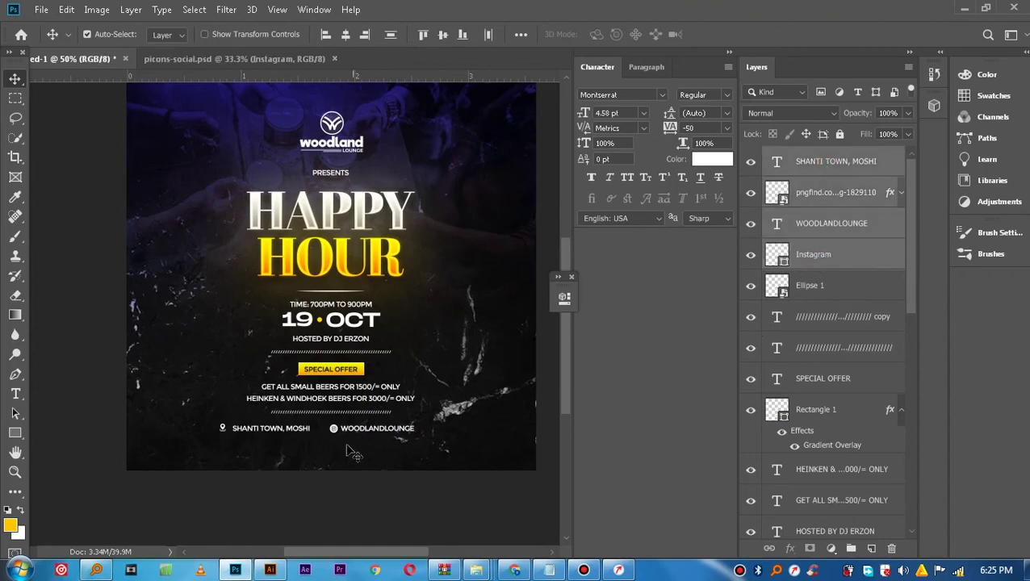
pyautogui.moveTo(347, 432); pyautogui.dragTo(361, 434)
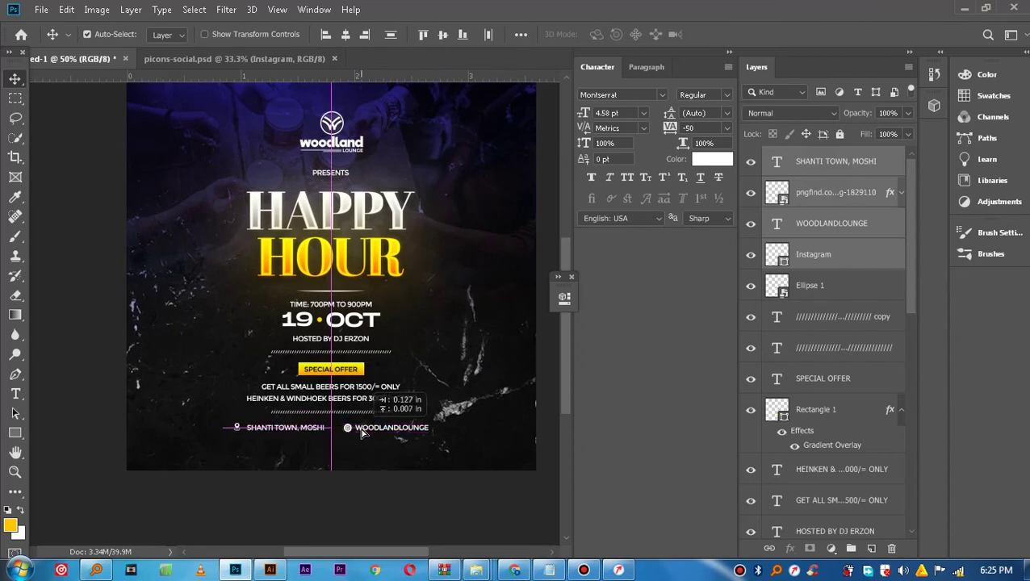
pyautogui.moveTo(361, 433); pyautogui.dragTo(362, 435)
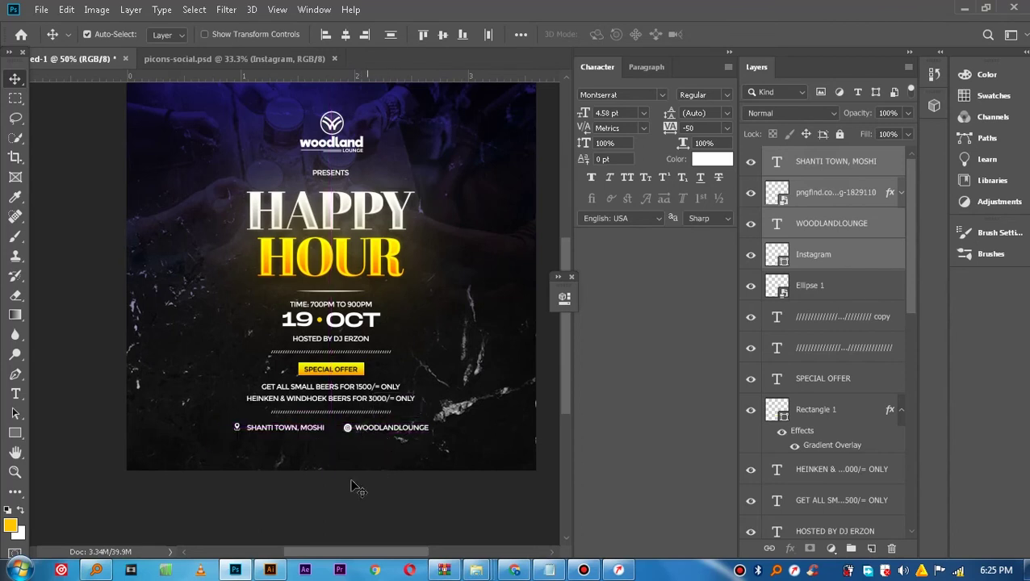
pyautogui.scroll(1, 387, 470)
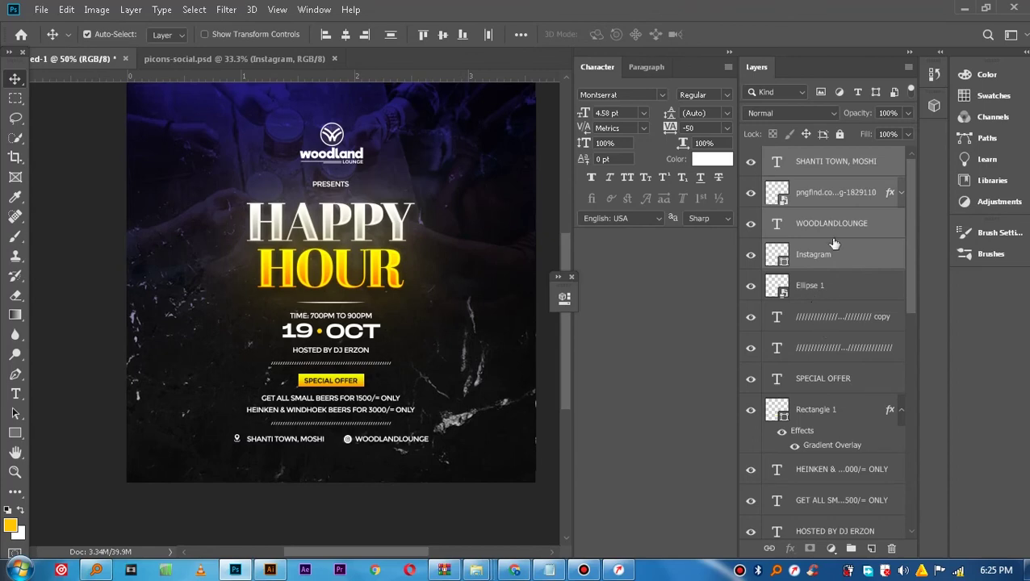
pyautogui.click(831, 165)
pyautogui.scroll(-5, 844, 323)
# Scale all flyer content layers down to about 97% and nudge them slightly higher.
pyautogui.scroll(-5, 844, 403)
pyautogui.scroll(-3, 849, 462)
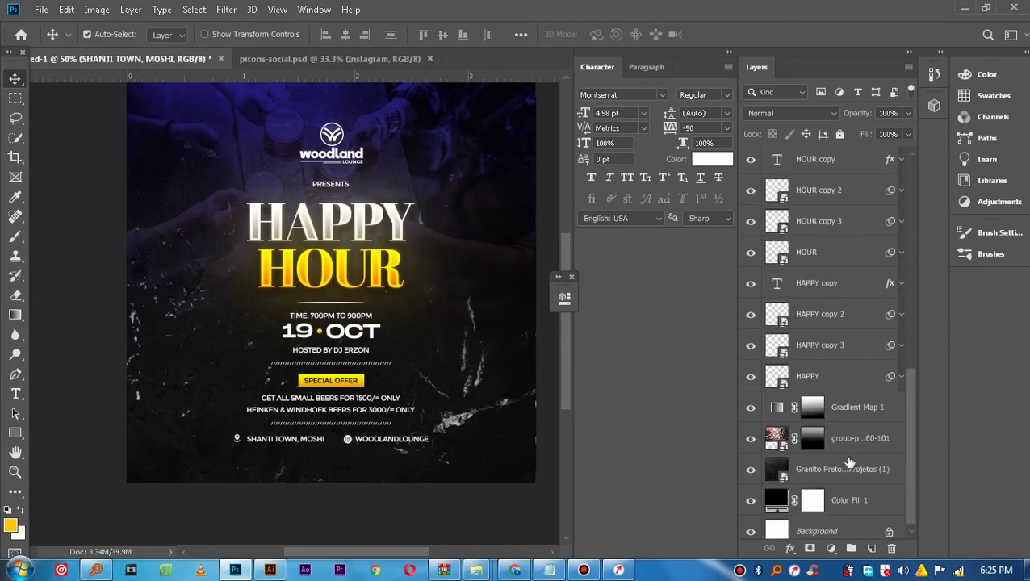
pyautogui.keyDown('shift'); pyautogui.click(827, 379); pyautogui.keyUp('shift')
pyautogui.hotkey('ctrl', 't')
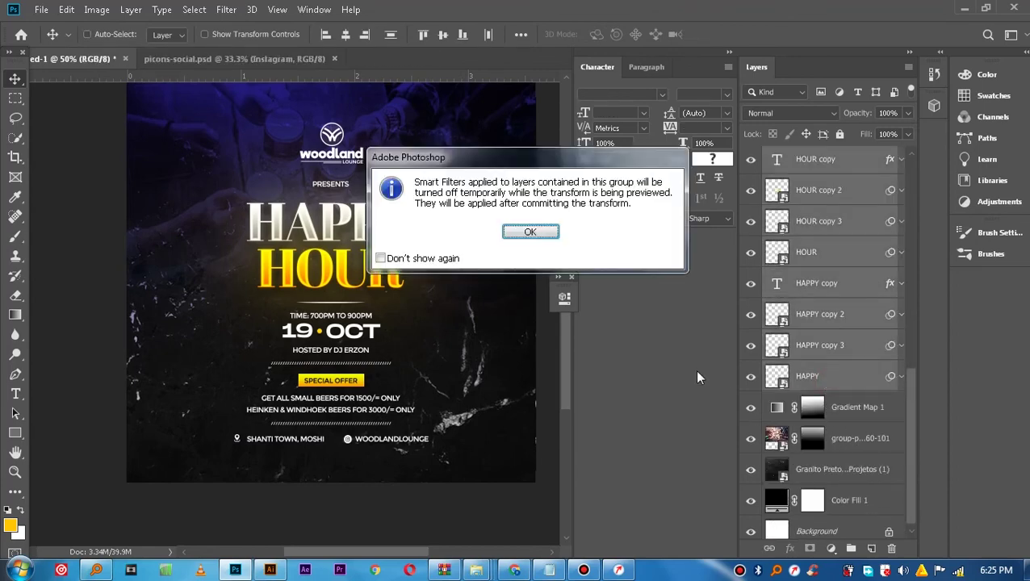
pyautogui.click(524, 235)
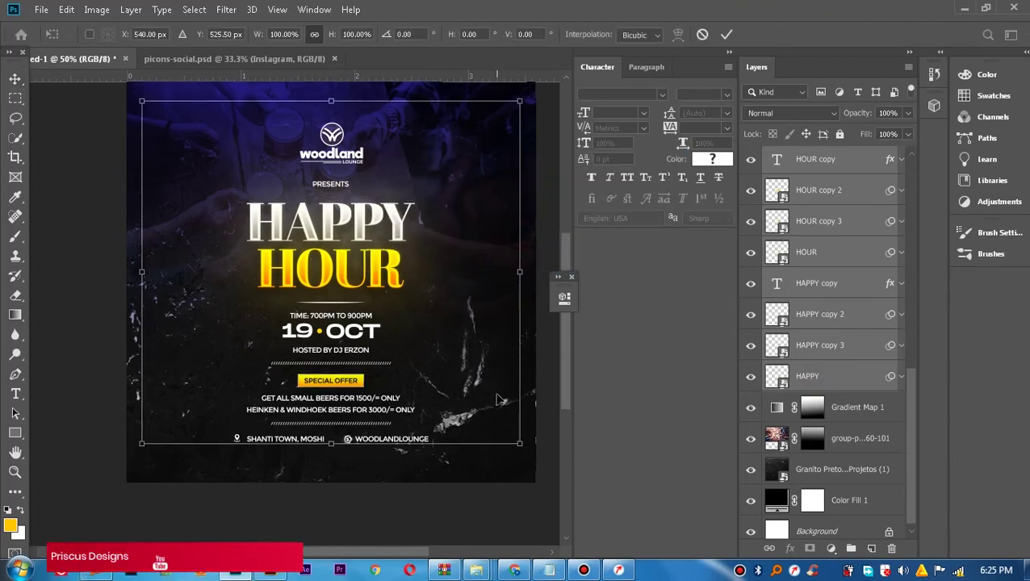
pyautogui.moveTo(519, 444); pyautogui.dragTo(558, 397)
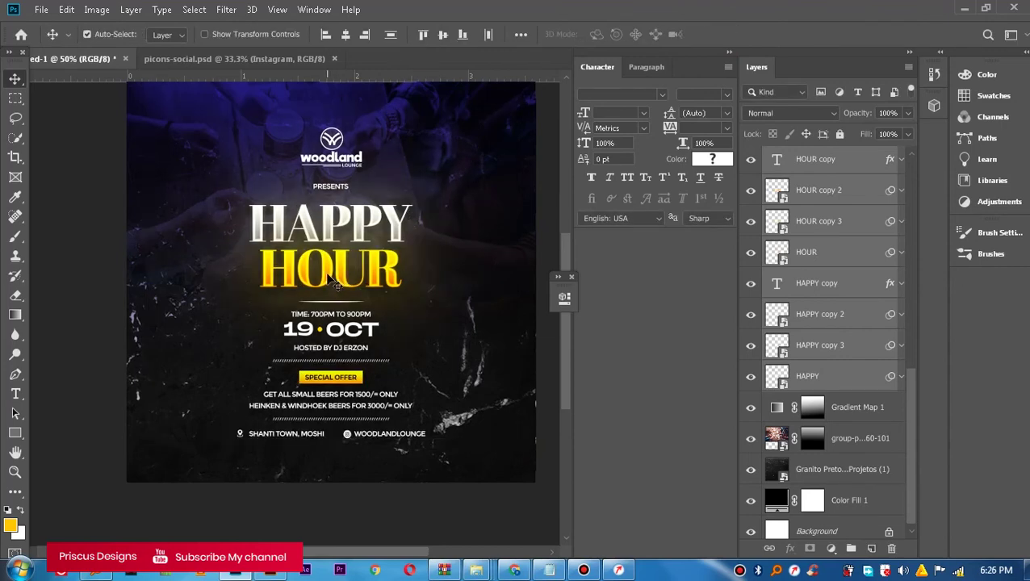
pyautogui.moveTo(331, 279); pyautogui.dragTo(328, 276)
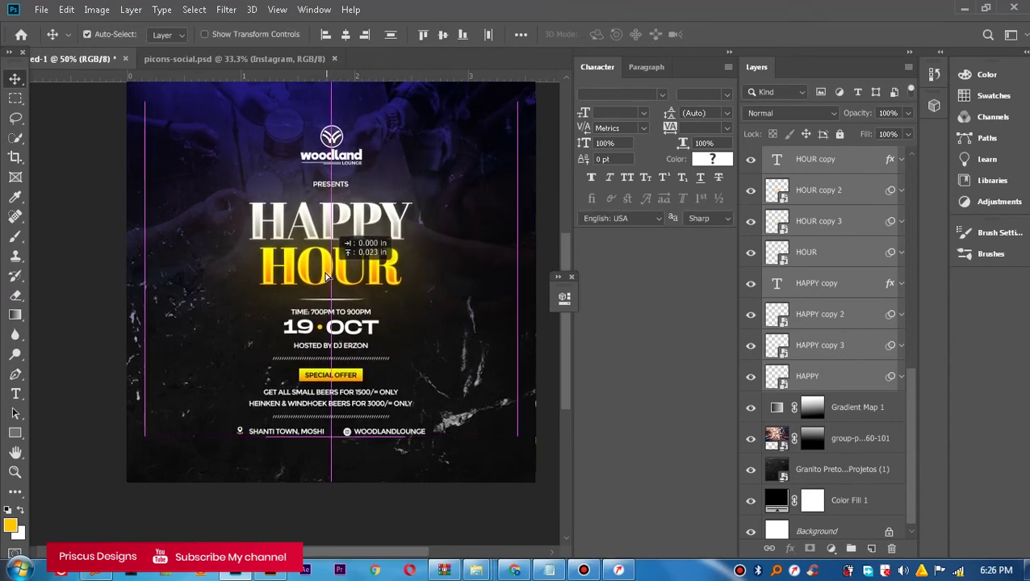
pyautogui.click(413, 357)
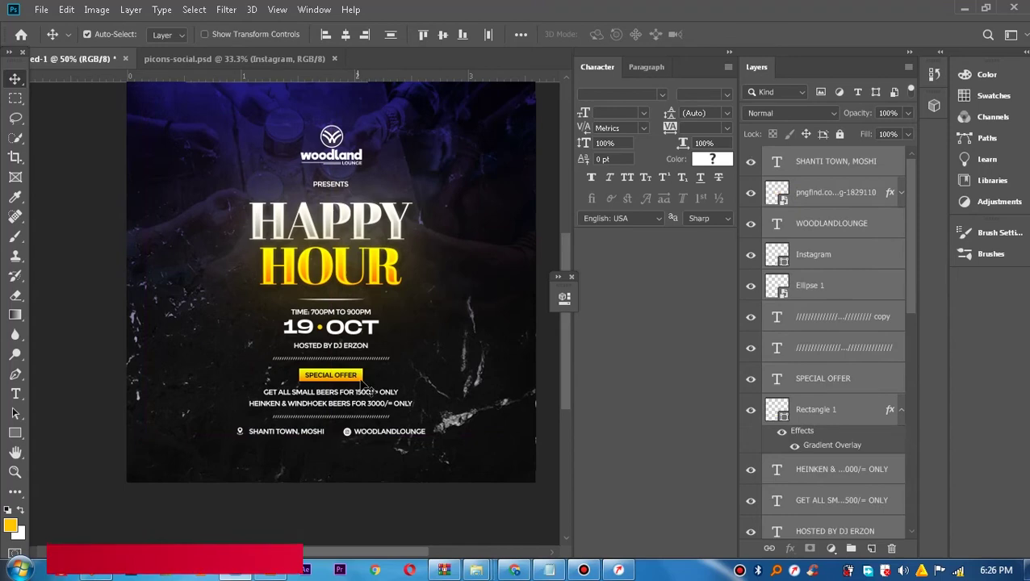
# Zoom out and back in to check the resized, centred flyer layout.
pyautogui.click(15, 472)
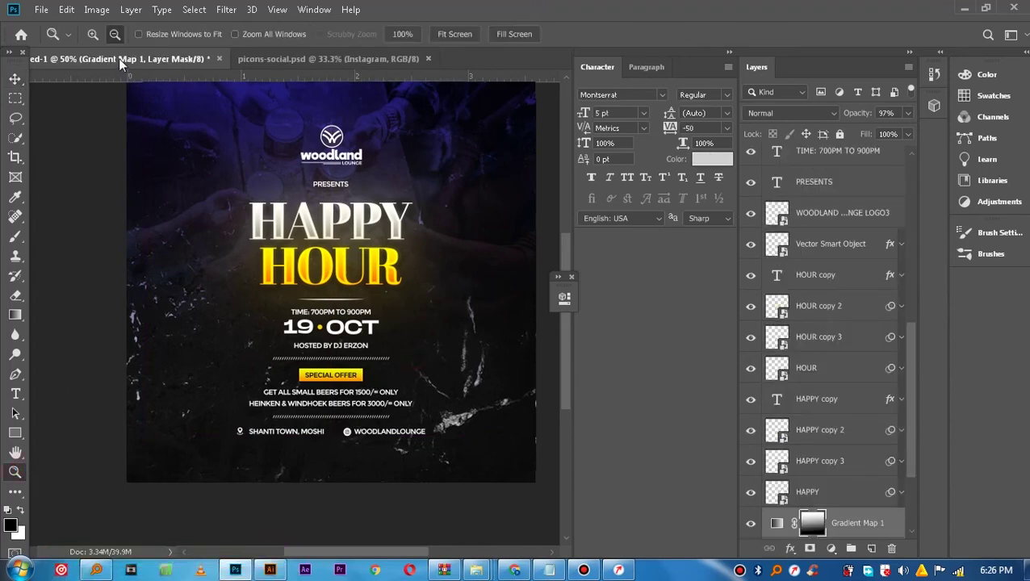
pyautogui.keyDown('alt'); pyautogui.click(378, 258); pyautogui.keyUp('alt')
pyautogui.click(87, 34)
pyautogui.click(417, 258)
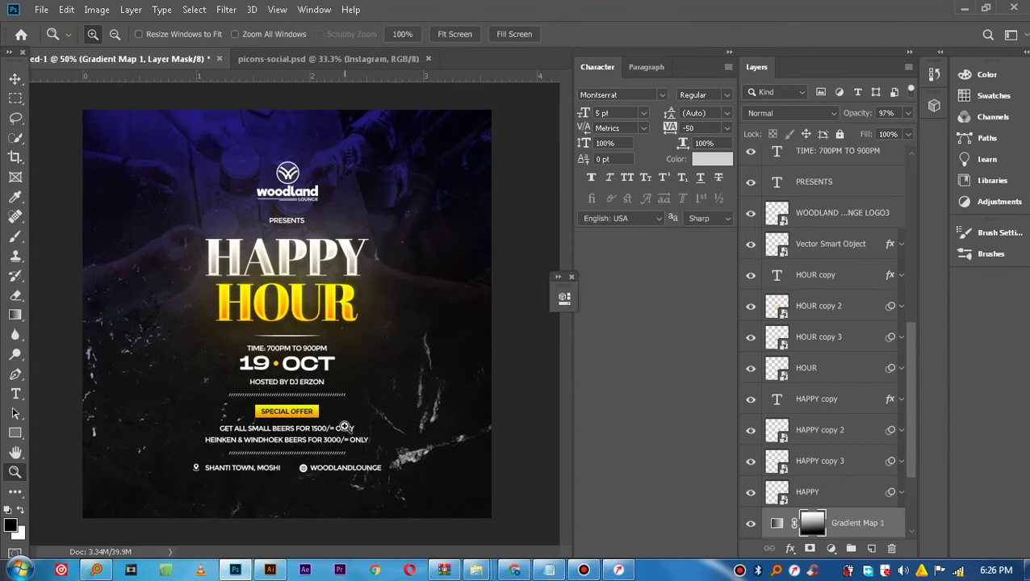
pyautogui.click(15, 79)
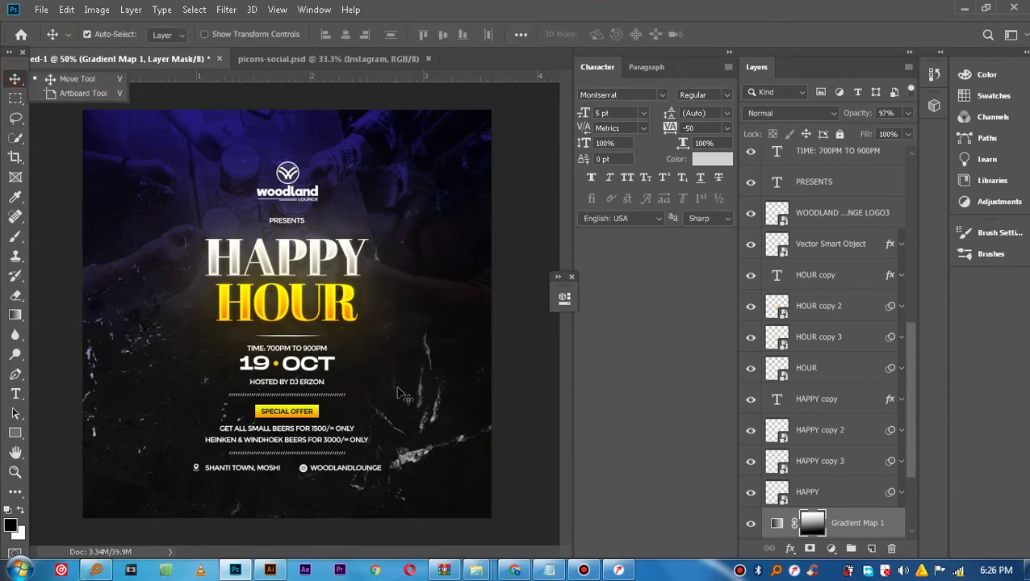
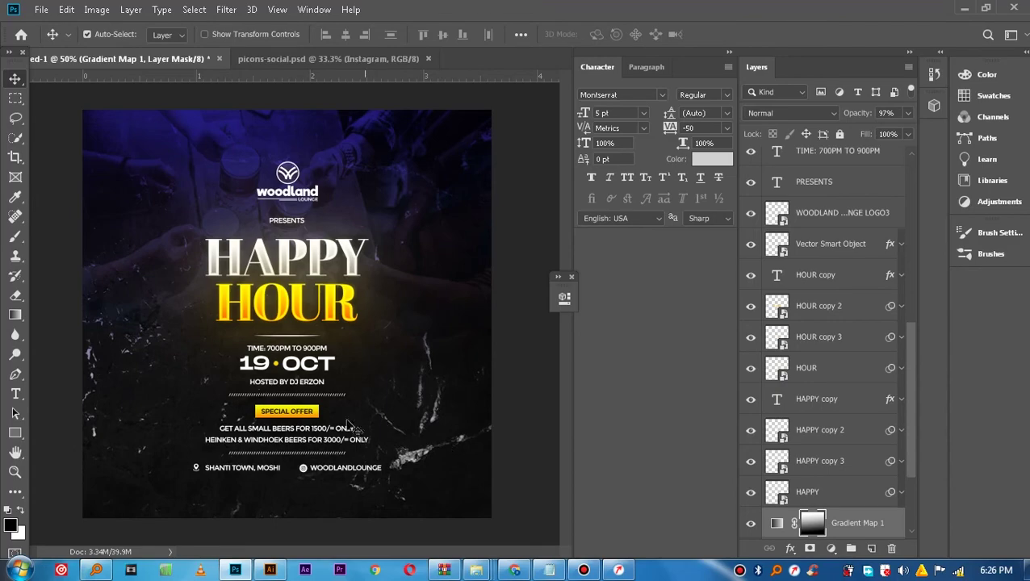
# Drag PngItem_1859801 from Downloads into the flyer and commit it along the right edge.
pyautogui.click(476, 570)
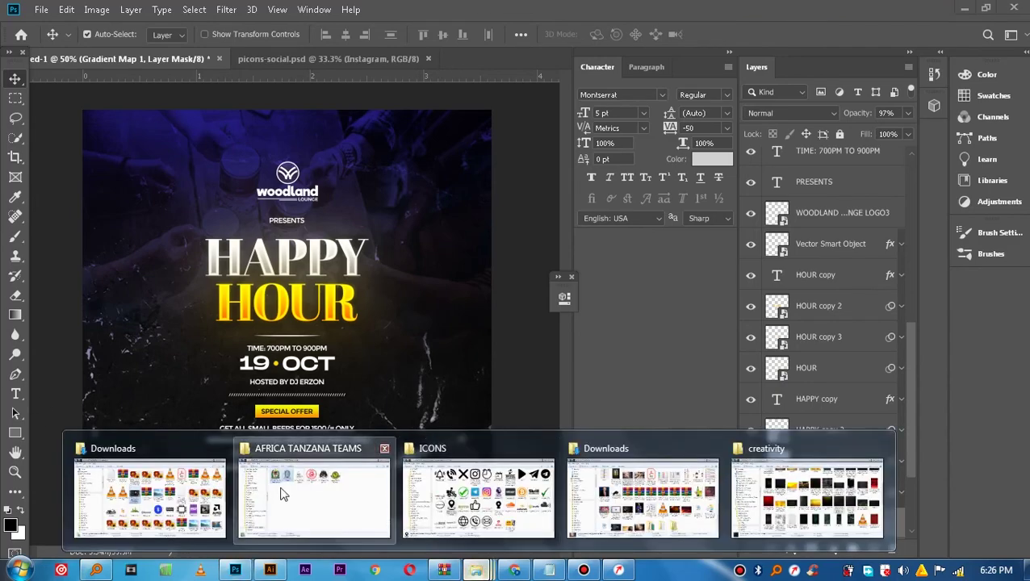
pyautogui.click(179, 503)
pyautogui.click(973, 267)
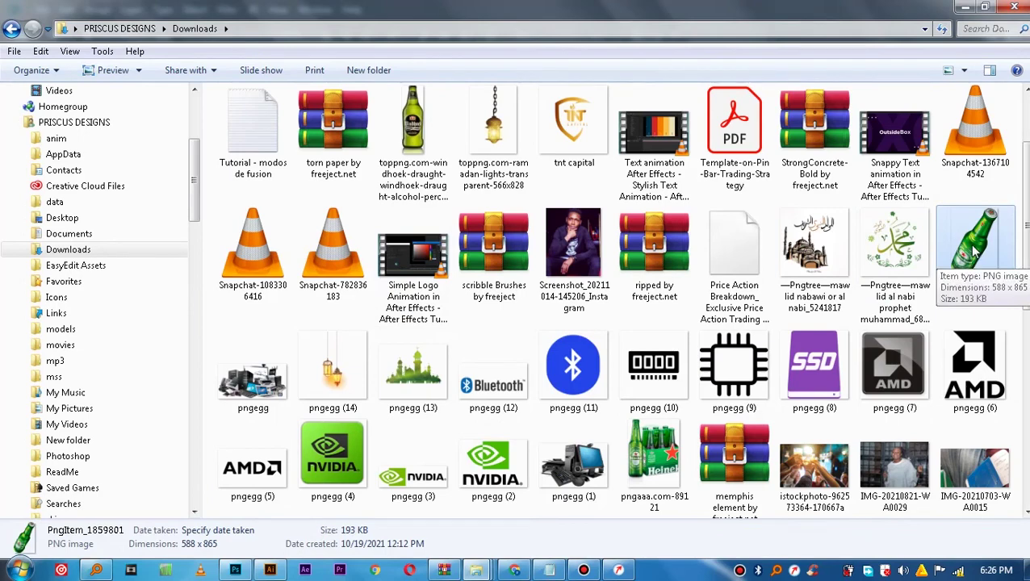
pyautogui.moveTo(961, 277)
pyautogui.mouseDown()
pyautogui.moveTo(242, 571)
pyautogui.moveTo(291, 323)
pyautogui.mouseUp()
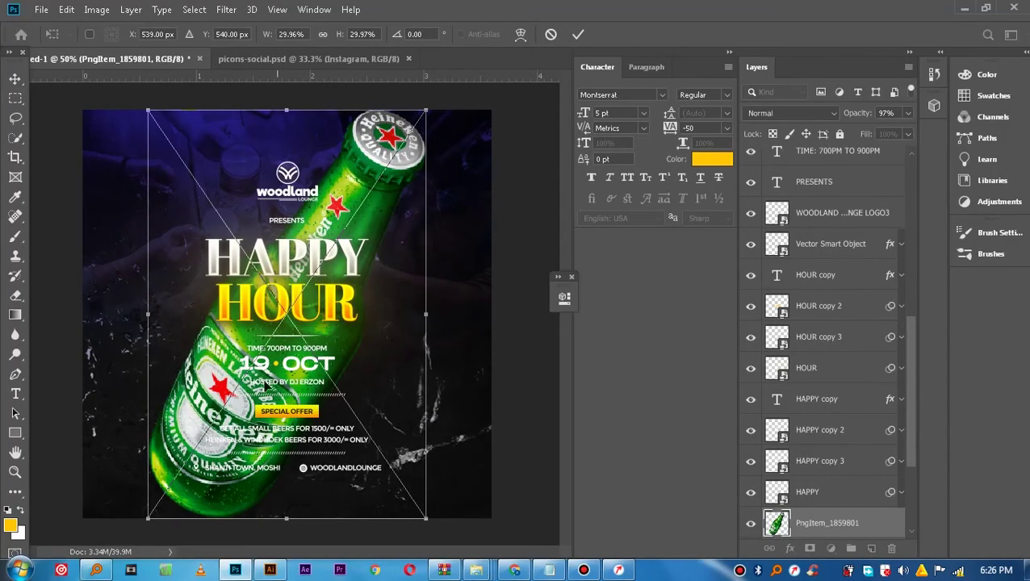
pyautogui.moveTo(403, 424); pyautogui.dragTo(412, 406)
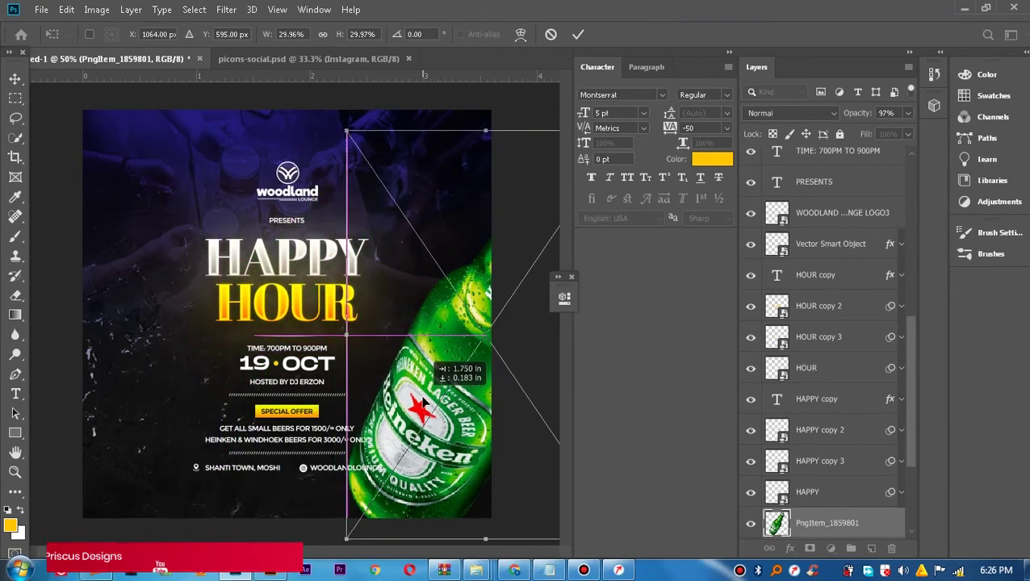
pyautogui.moveTo(411, 406); pyautogui.dragTo(424, 405)
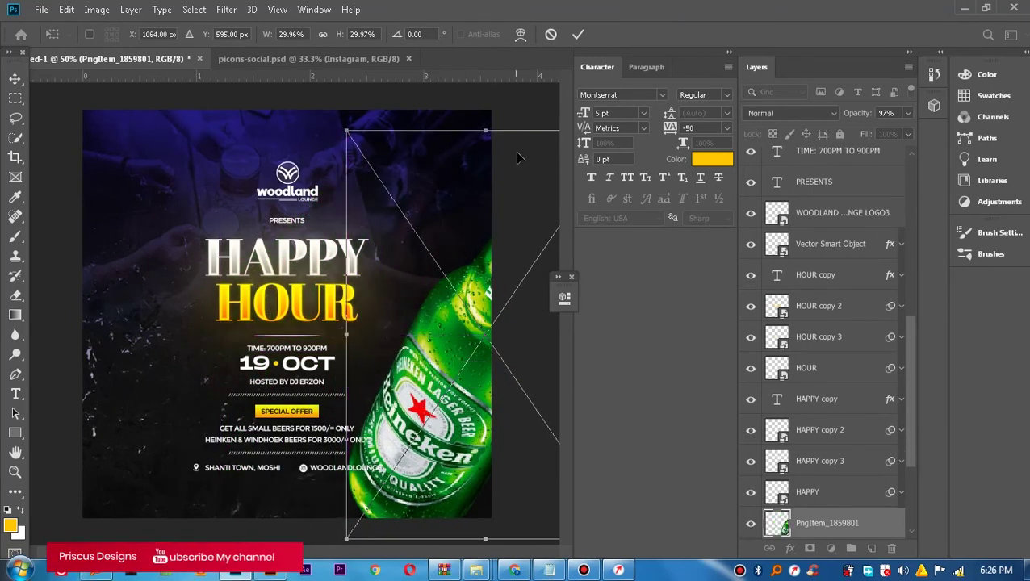
pyautogui.click(578, 34)
pyautogui.scroll(-2, 815, 488)
pyautogui.scroll(-2, 820, 508)
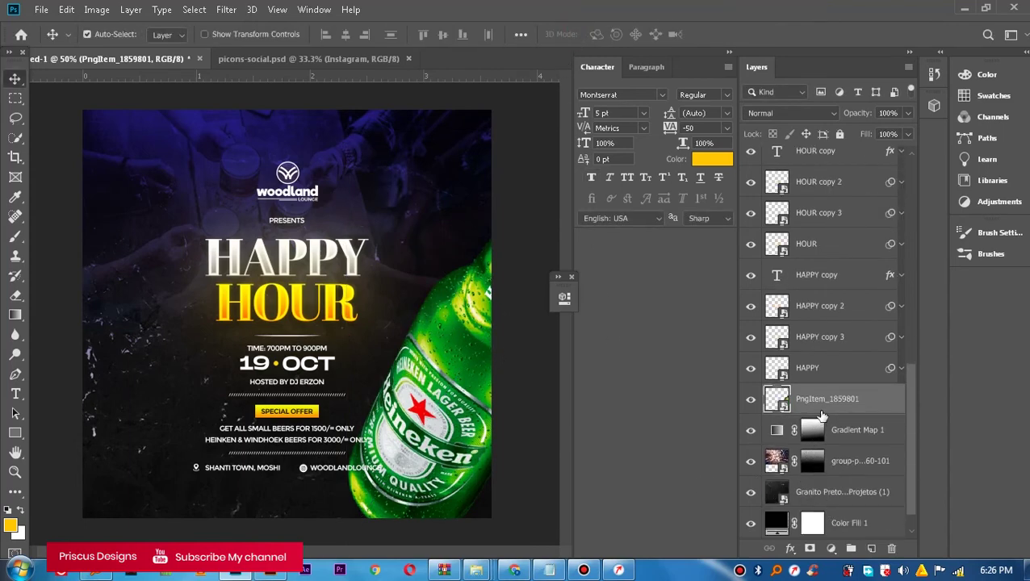
# Move the bottle layer below Gradient Map 1 and fade it with a gradient layer mask.
pyautogui.moveTo(823, 410); pyautogui.dragTo(815, 473)
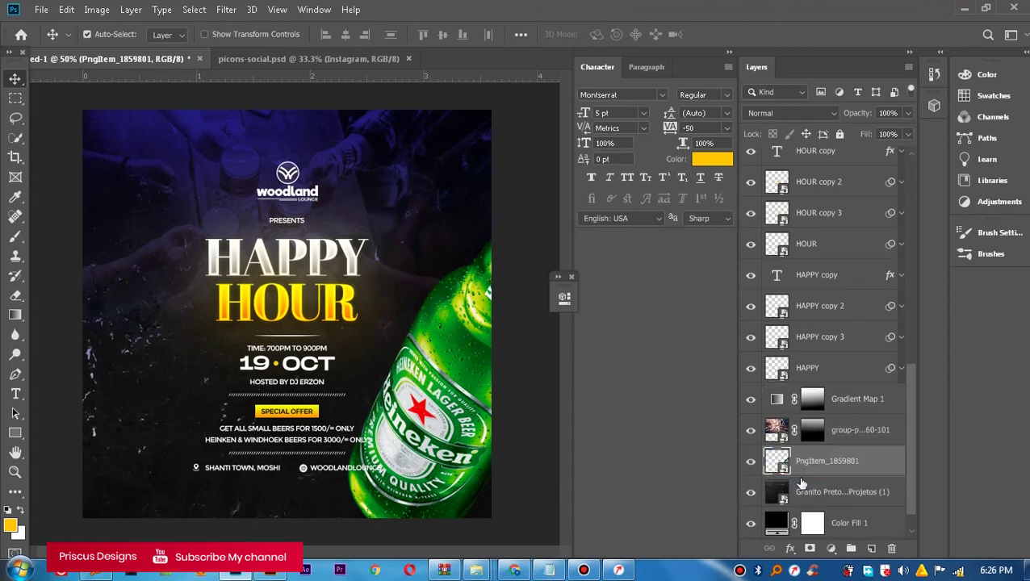
pyautogui.moveTo(815, 472)
pyautogui.mouseDown()
pyautogui.moveTo(812, 503)
pyautogui.moveTo(815, 458)
pyautogui.mouseUp()
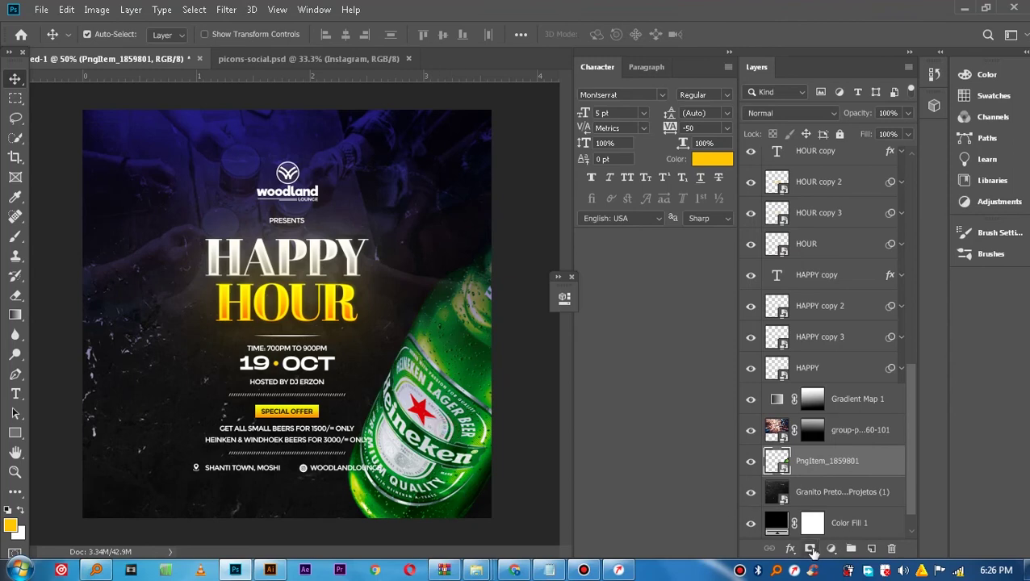
pyautogui.click(810, 549)
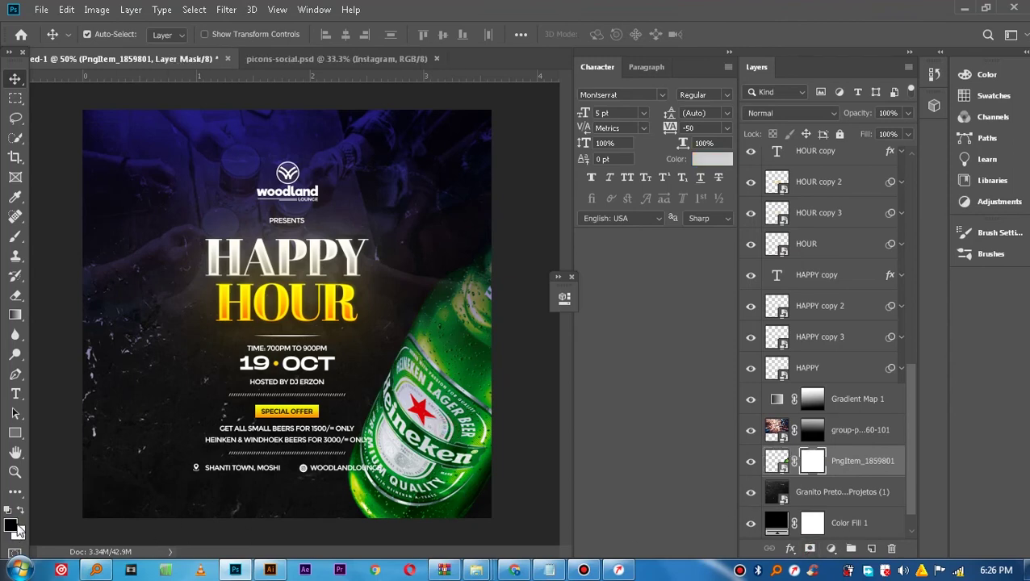
pyautogui.rightClick(15, 315)
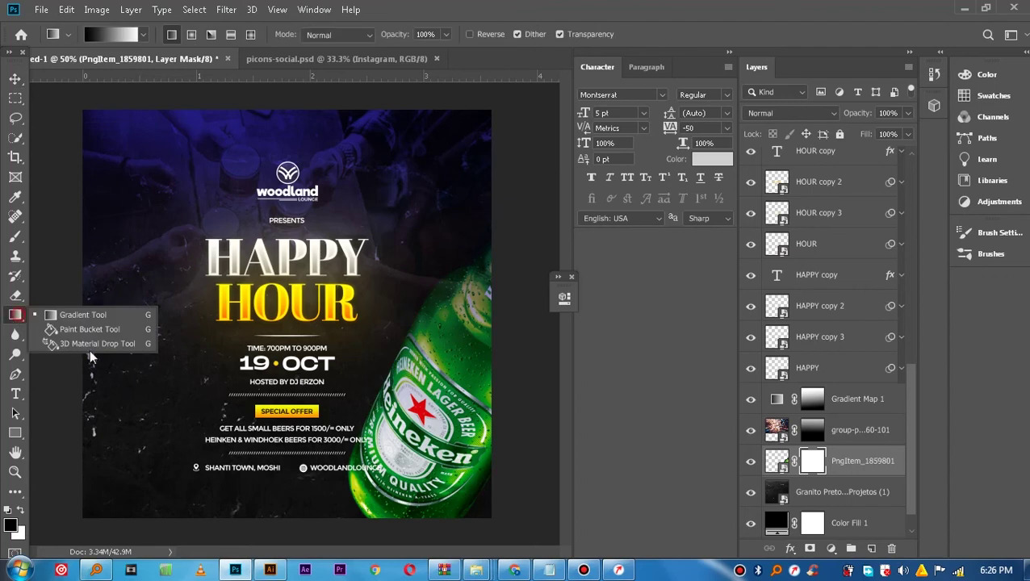
pyautogui.moveTo(417, 520); pyautogui.dragTo(427, 322)
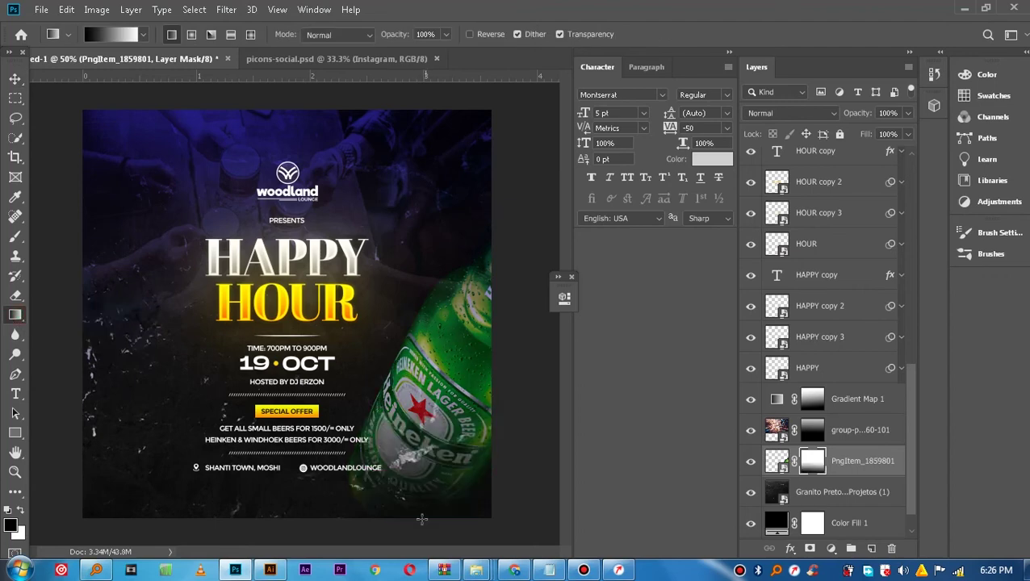
pyautogui.moveTo(388, 248); pyautogui.dragTo(394, 271)
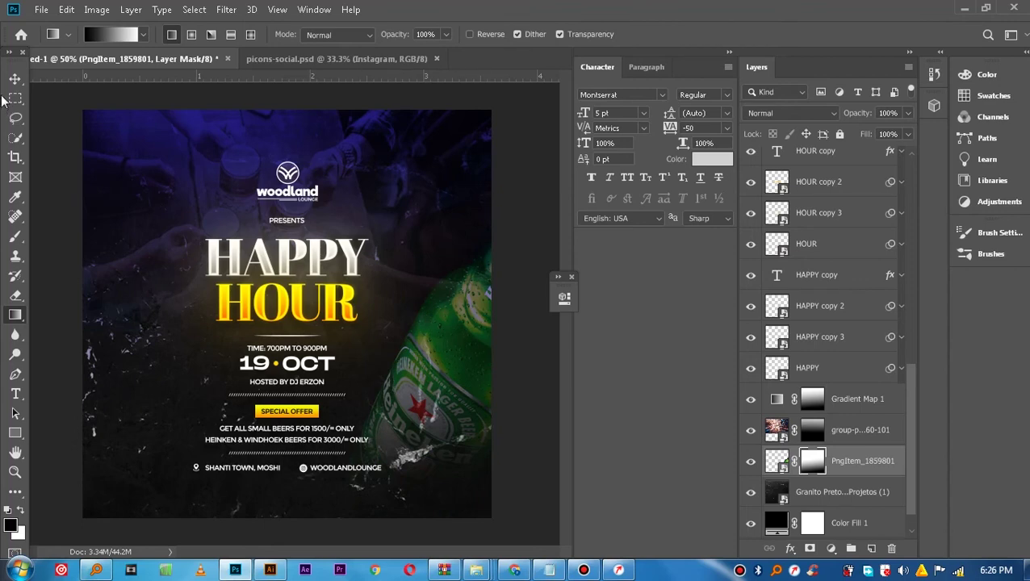
pyautogui.click(14, 78)
# Add a Black & White adjustment layer above the bottle to turn it greyscale.
pyautogui.click(812, 399)
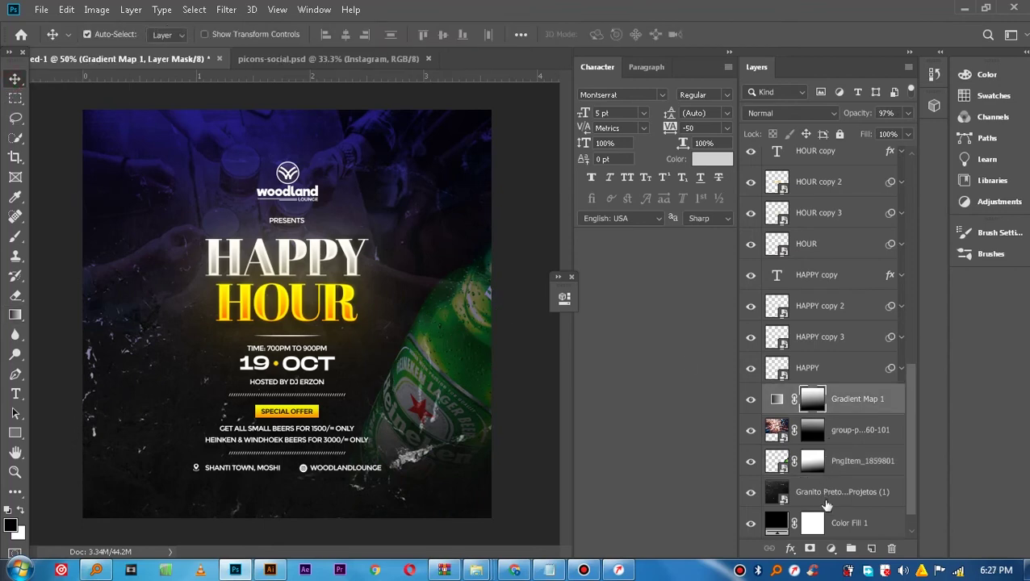
pyautogui.click(846, 467)
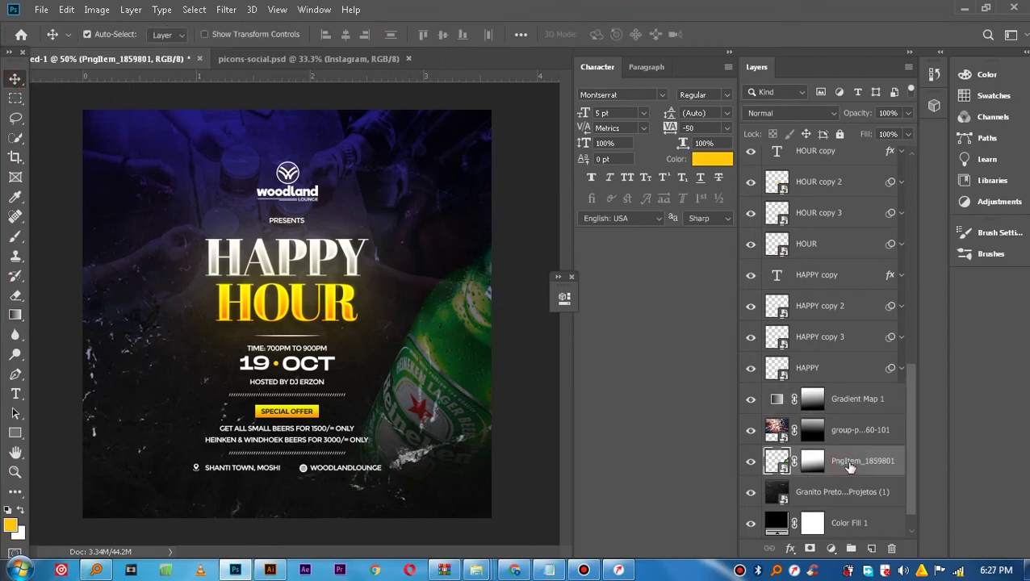
pyautogui.click(830, 550)
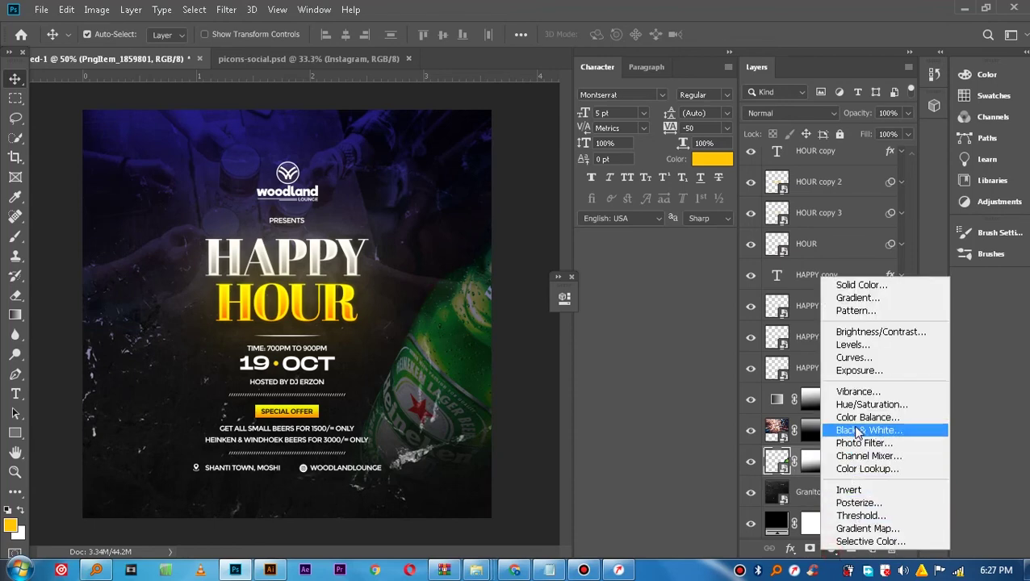
pyautogui.click(857, 431)
pyautogui.click(520, 279)
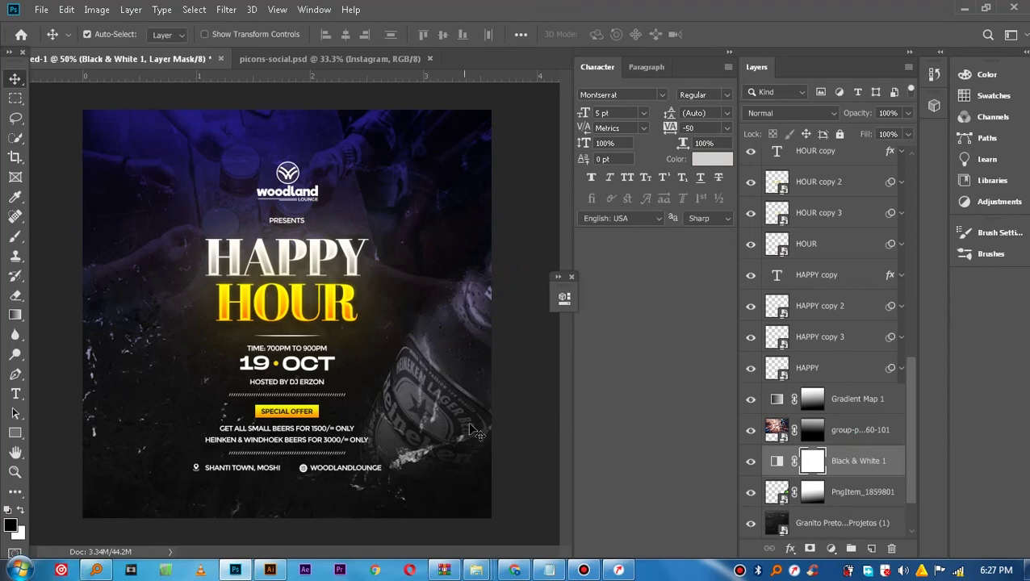
pyautogui.click(462, 381)
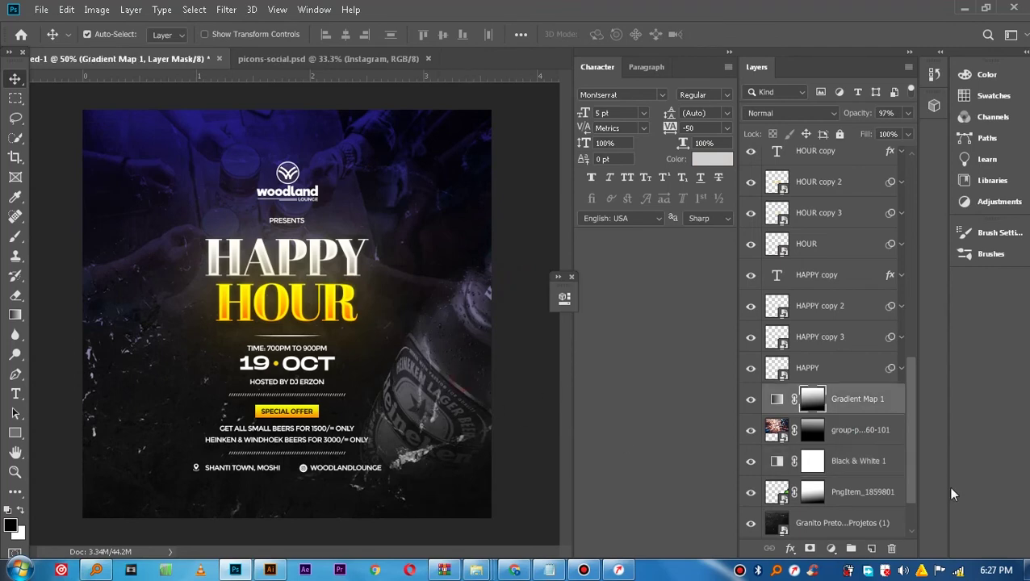
pyautogui.click(874, 504)
# Shrink the bottle slightly from its corner and tilt it a little.
pyautogui.hotkey('ctrl', 't')
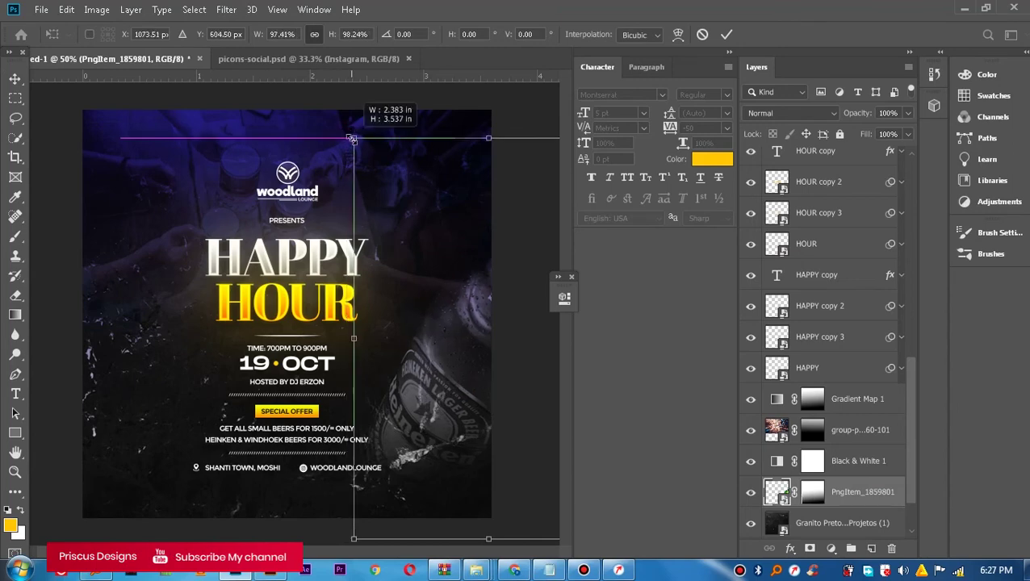
pyautogui.moveTo(341, 133); pyautogui.dragTo(353, 150)
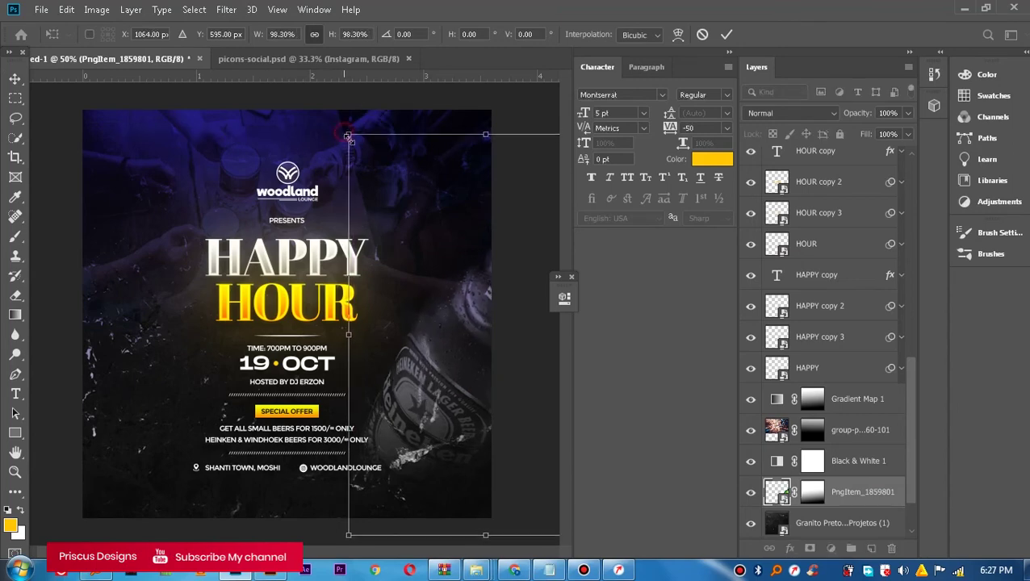
pyautogui.moveTo(346, 150); pyautogui.dragTo(384, 197)
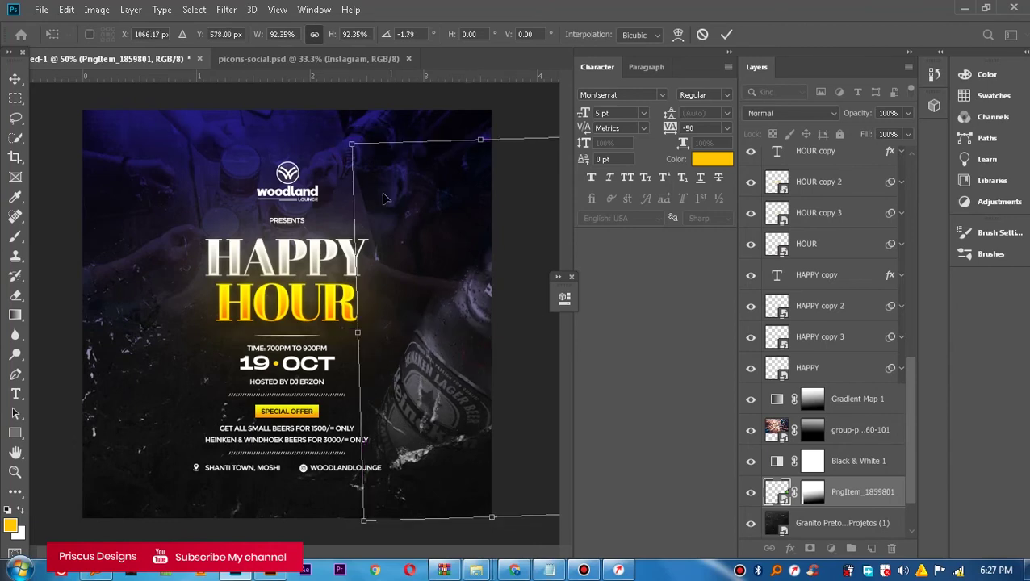
pyautogui.press('Return')
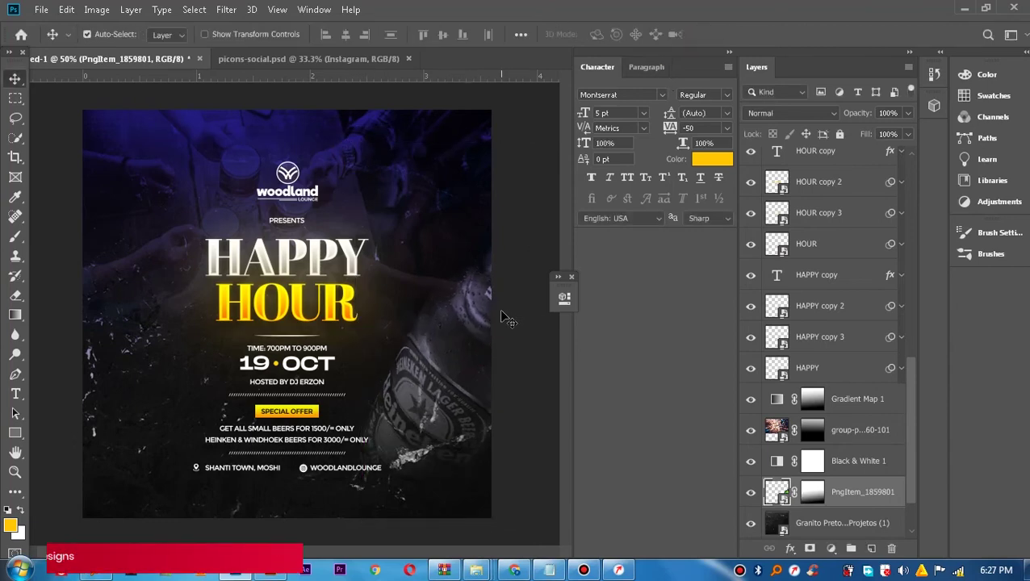
# Scale the bottle down again to about 93% and select the Black & White 1 mask.
pyautogui.hotkey('ctrl', 't')
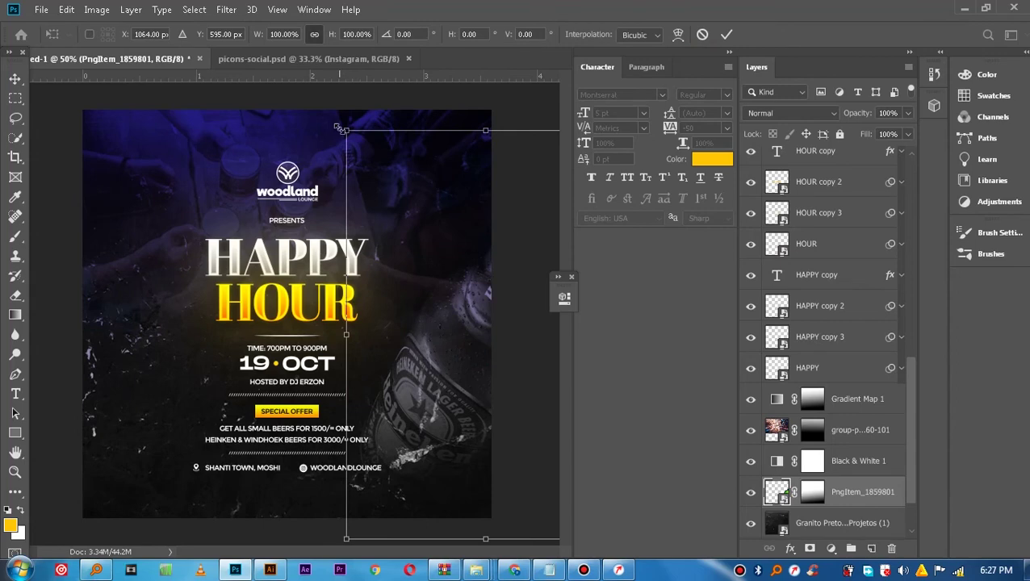
pyautogui.moveTo(340, 127); pyautogui.dragTo(350, 143)
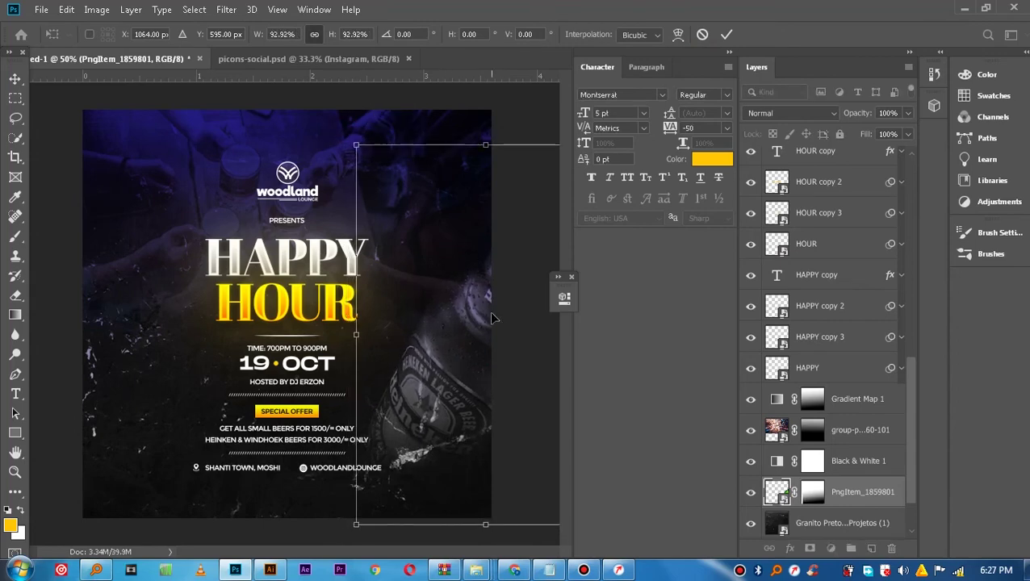
pyautogui.click(727, 34)
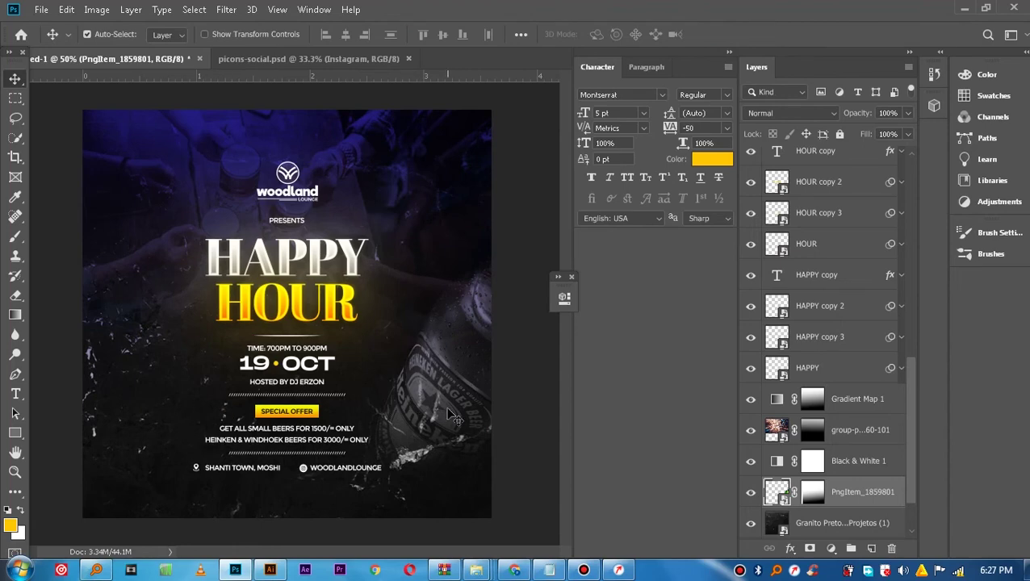
pyautogui.click(848, 461)
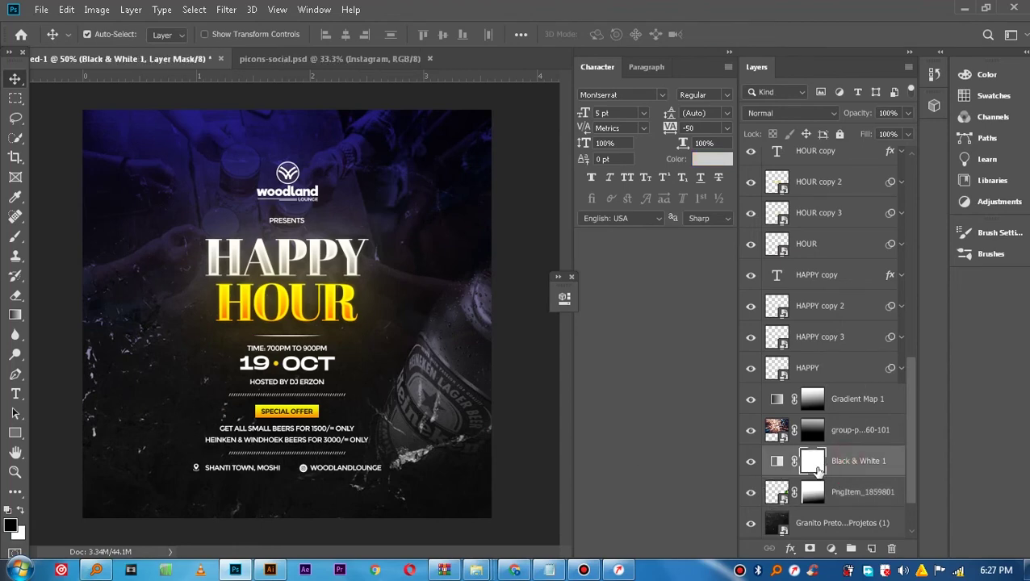
pyautogui.click(476, 569)
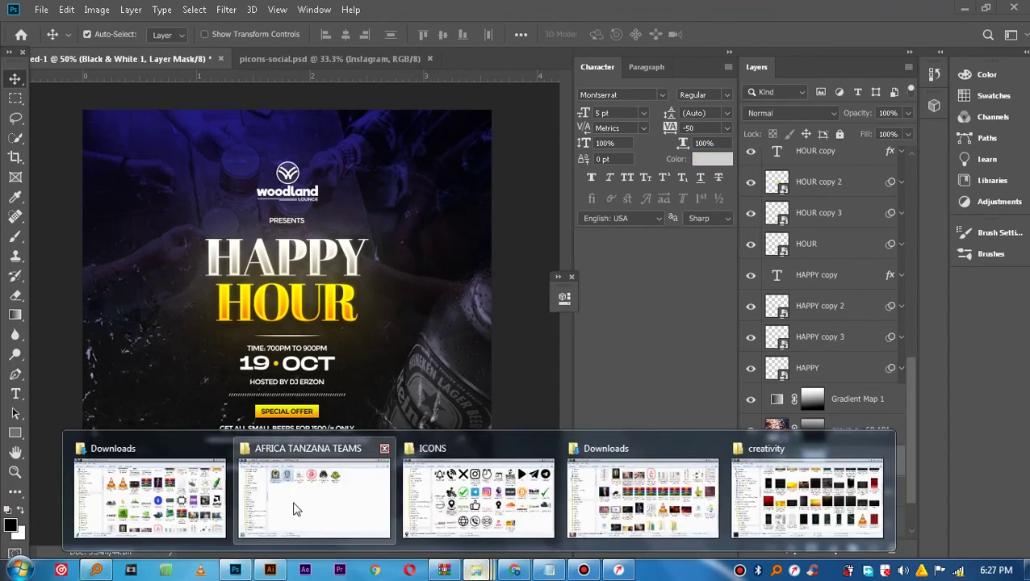
# Place the Windhoek bottle on the flyer's left edge, rotated about -18.5 degrees.
pyautogui.click(172, 488)
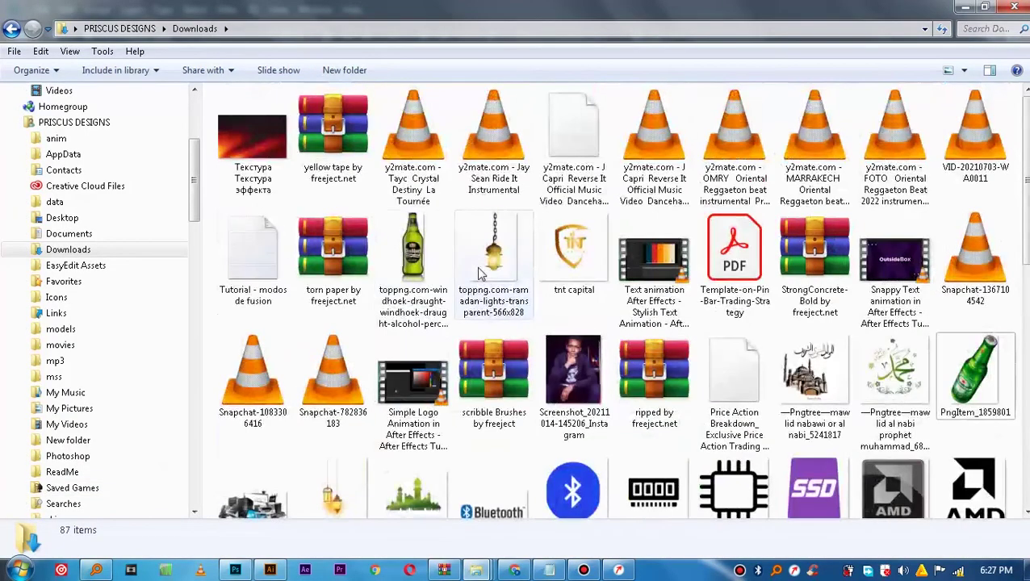
pyautogui.moveTo(412, 258)
pyautogui.mouseDown()
pyautogui.moveTo(184, 460)
pyautogui.moveTo(277, 408)
pyautogui.mouseUp()
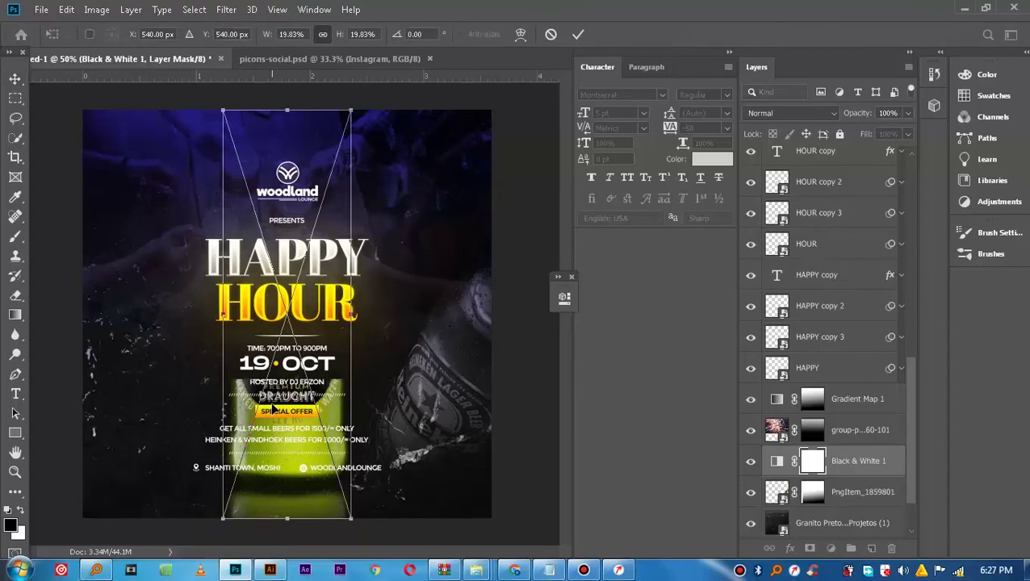
pyautogui.moveTo(246, 319); pyautogui.dragTo(138, 351)
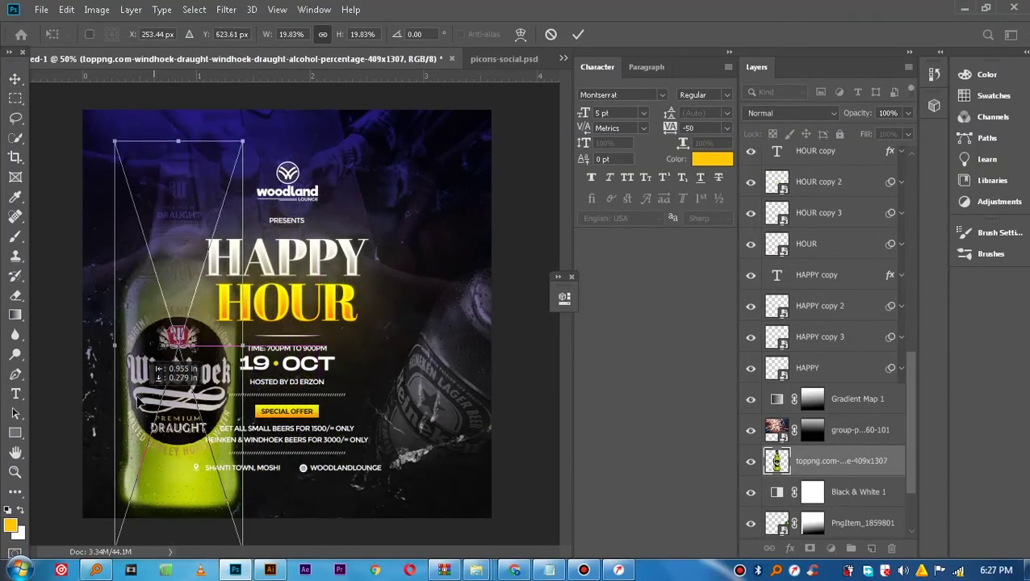
pyautogui.moveTo(261, 131); pyautogui.dragTo(189, 116)
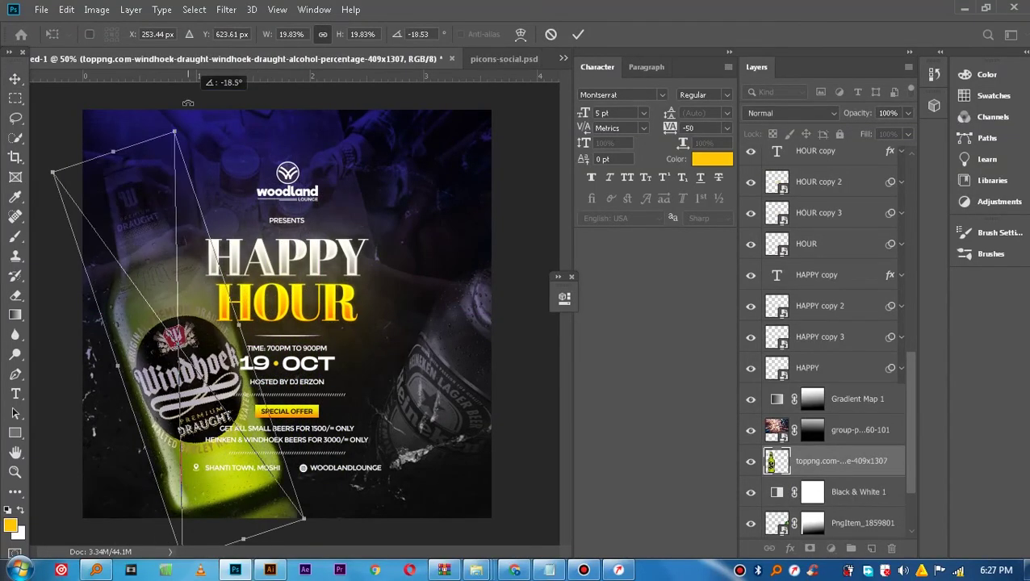
pyautogui.moveTo(203, 341)
pyautogui.mouseDown()
pyautogui.moveTo(115, 361)
pyautogui.moveTo(143, 388)
pyautogui.mouseUp()
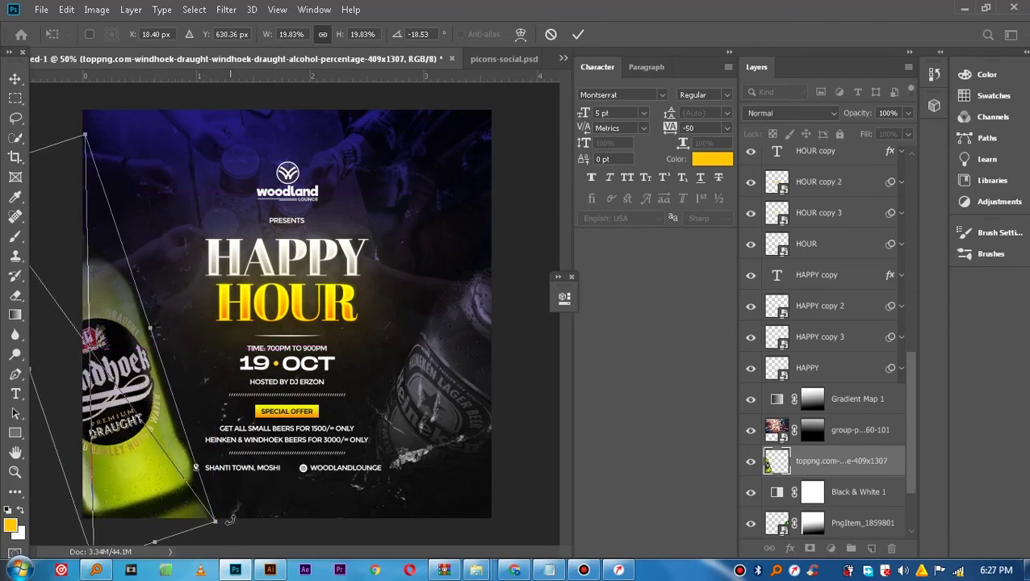
pyautogui.moveTo(145, 484); pyautogui.dragTo(138, 462)
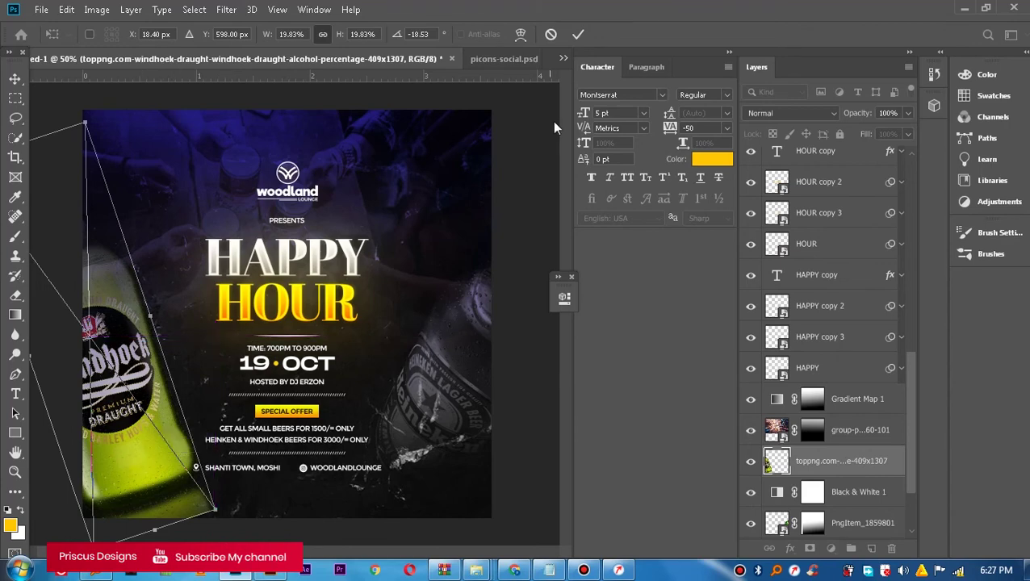
pyautogui.click(579, 34)
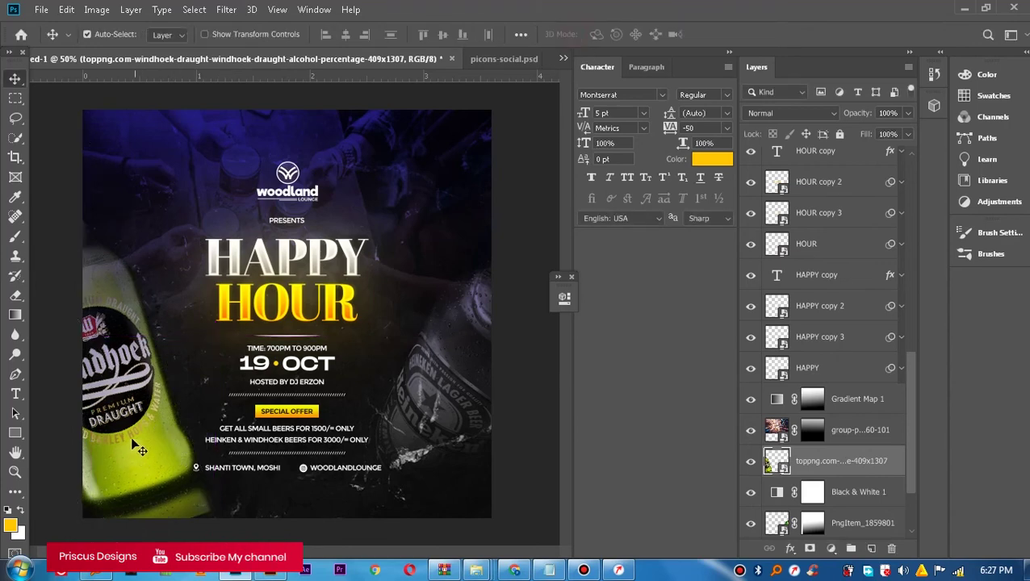
# Add a layer mask to the Windhoek bottle with a gradient darkening its lower part.
pyautogui.click(808, 549)
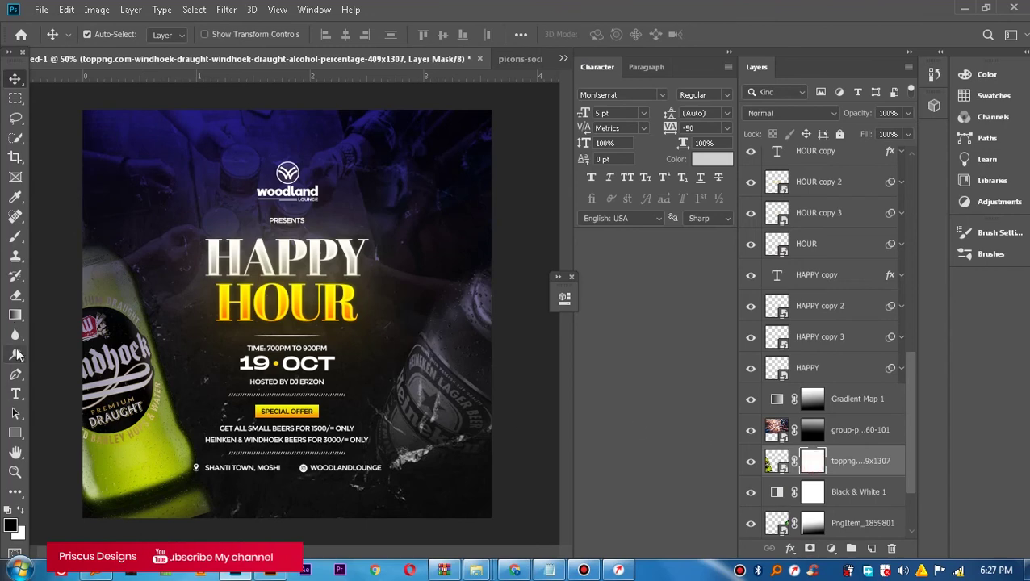
pyautogui.click(14, 316)
pyautogui.click(74, 315)
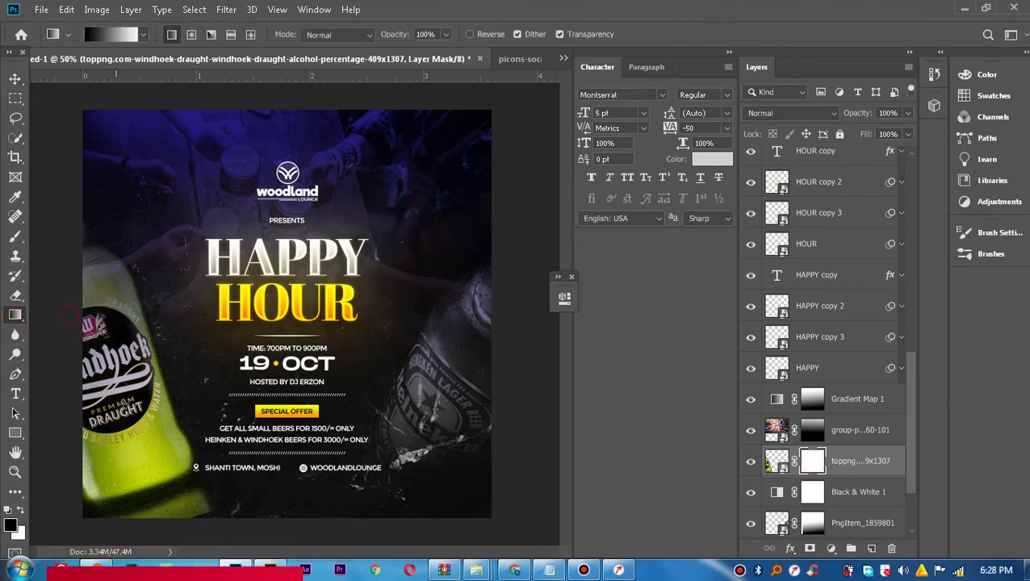
pyautogui.moveTo(62, 260); pyautogui.dragTo(127, 394)
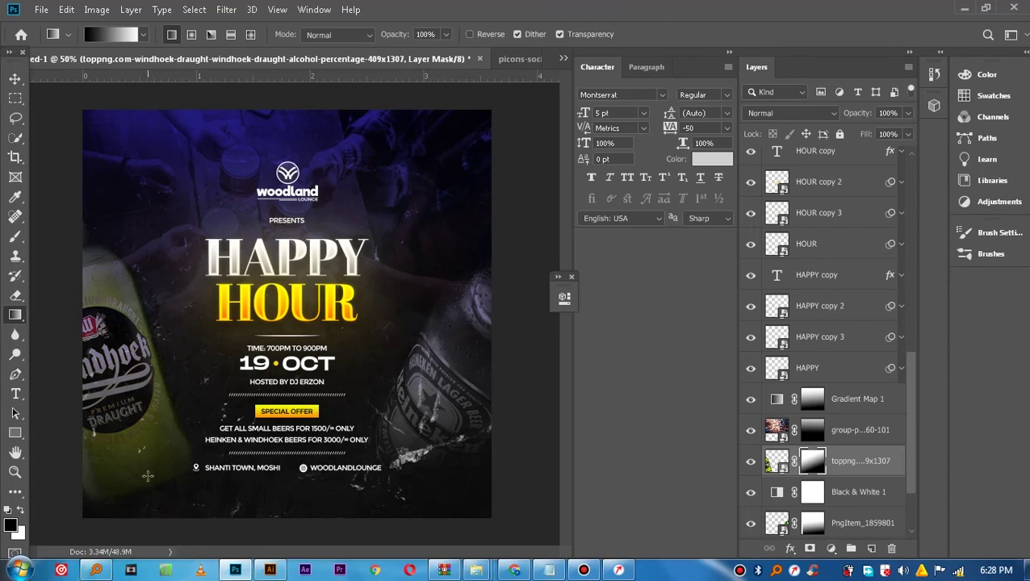
pyautogui.moveTo(148, 476); pyautogui.dragTo(61, 252)
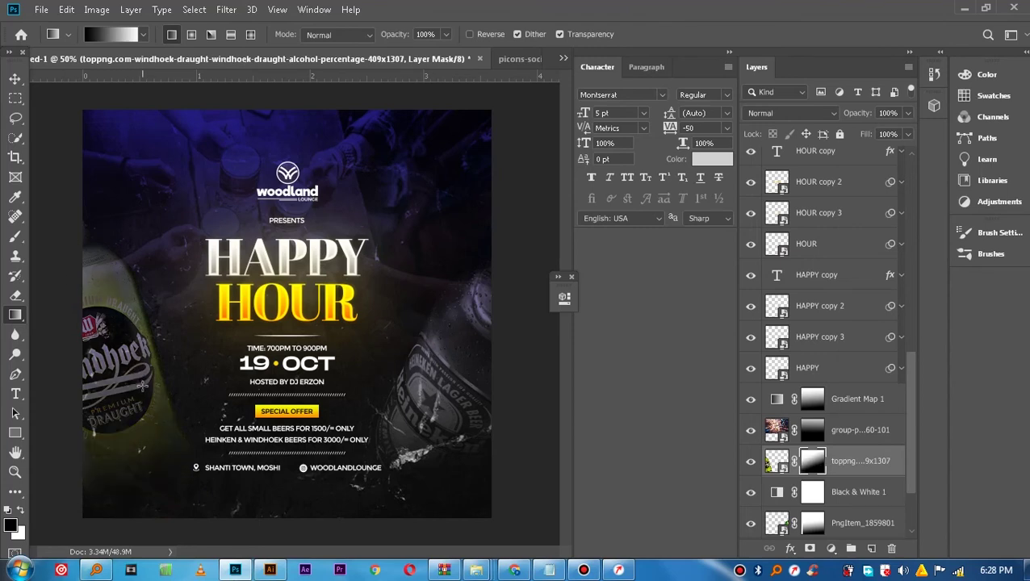
pyautogui.click(13, 79)
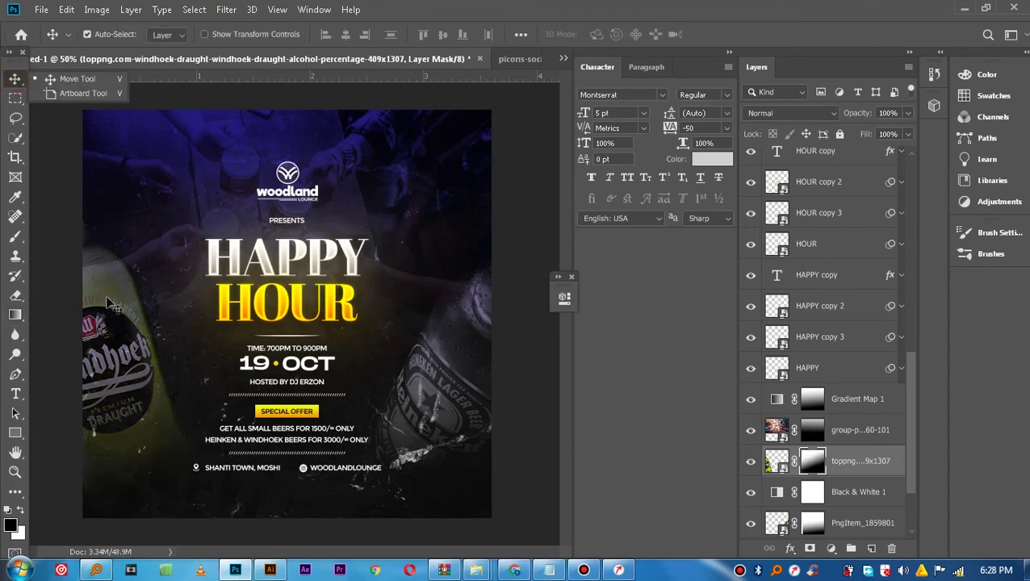
pyautogui.hotkey('alt', ']')
pyautogui.hotkey('alt', ']')
# Reposition the Windhoek bottle slightly, nudging it up about 20 px.
pyautogui.click(868, 462)
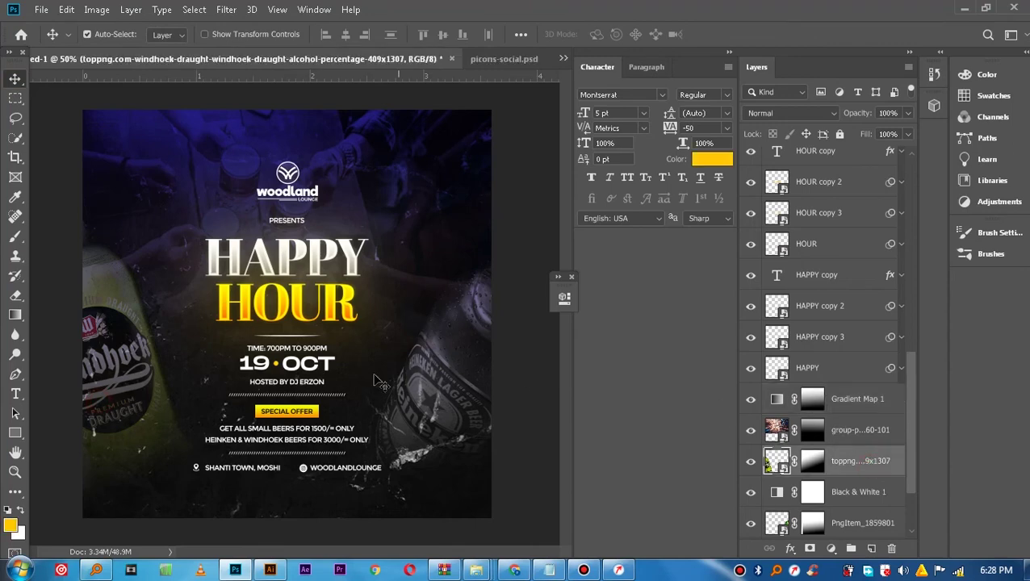
pyautogui.moveTo(408, 420); pyautogui.dragTo(408, 417)
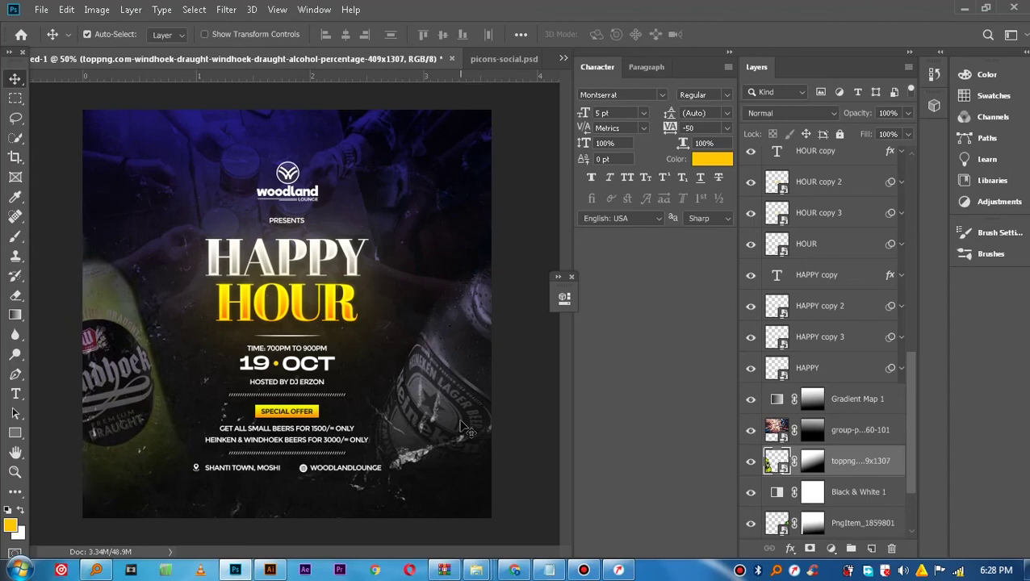
pyautogui.hotkey('ctrl', 't')
pyautogui.moveTo(109, 404); pyautogui.dragTo(114, 406)
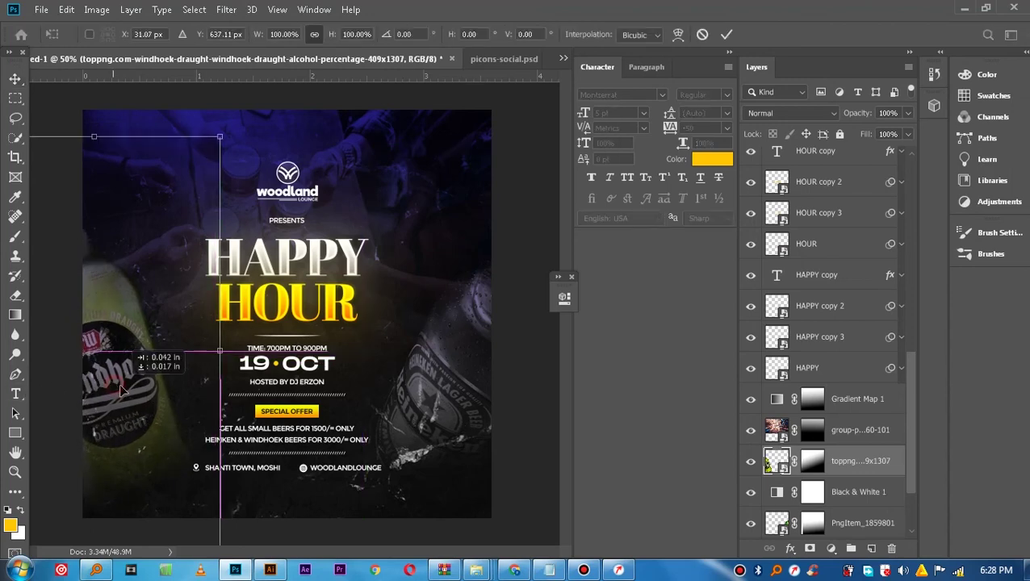
pyautogui.click(725, 38)
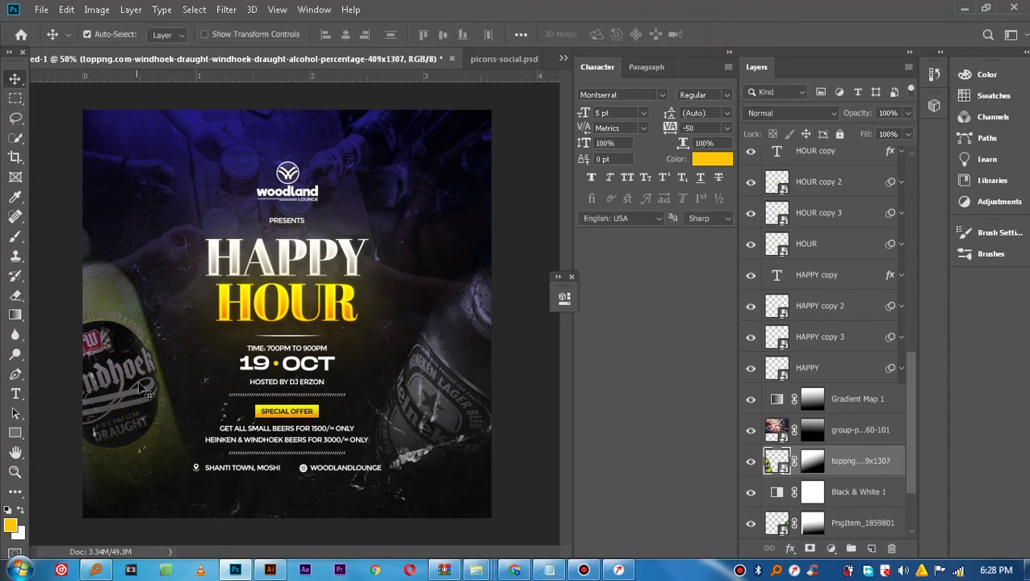
pyautogui.moveTo(421, 422); pyautogui.dragTo(415, 421)
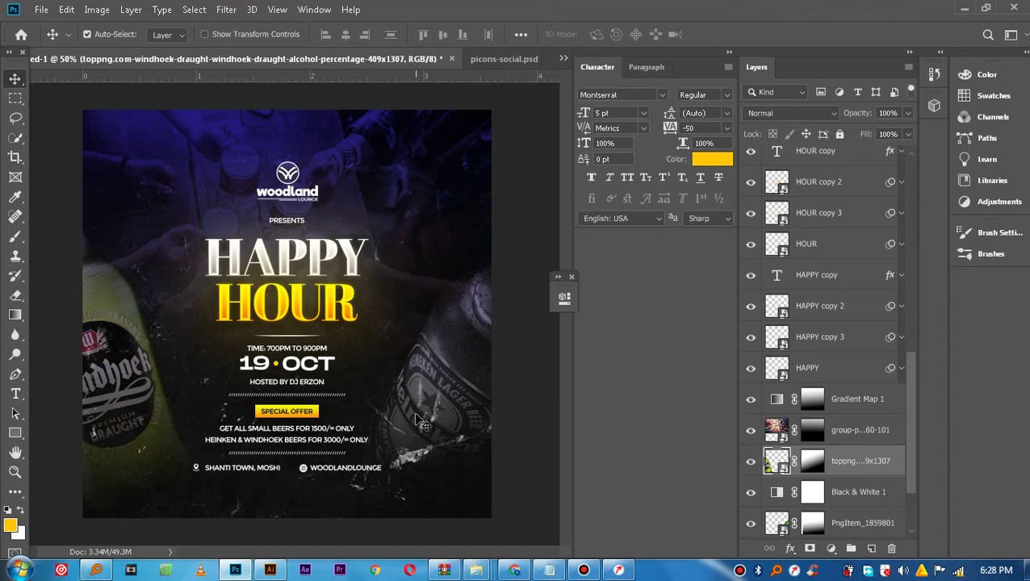
pyautogui.hotkey('shift', 'Up')
pyautogui.hotkey('shift', 'Up')
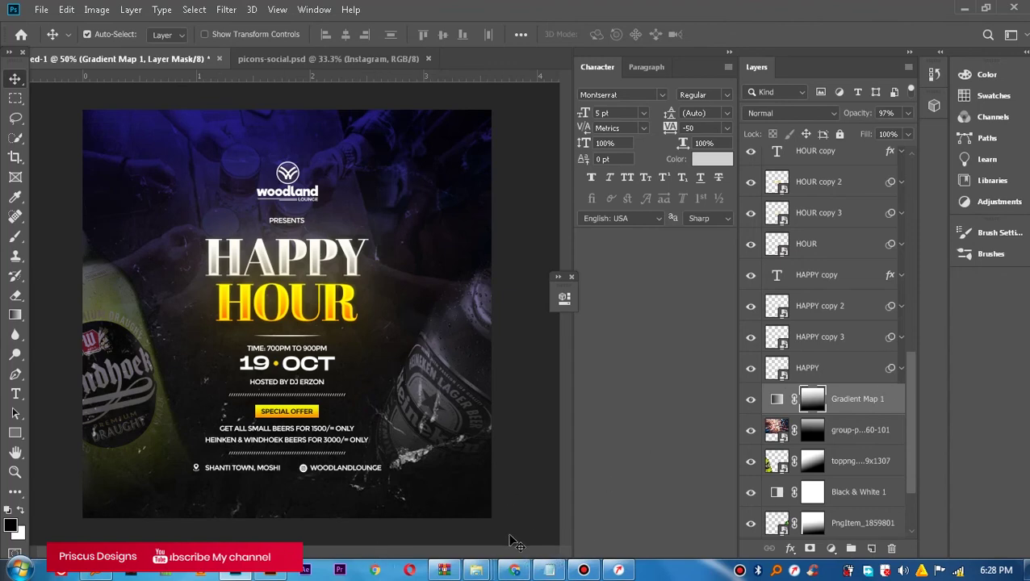
pyautogui.moveTo(476, 571)
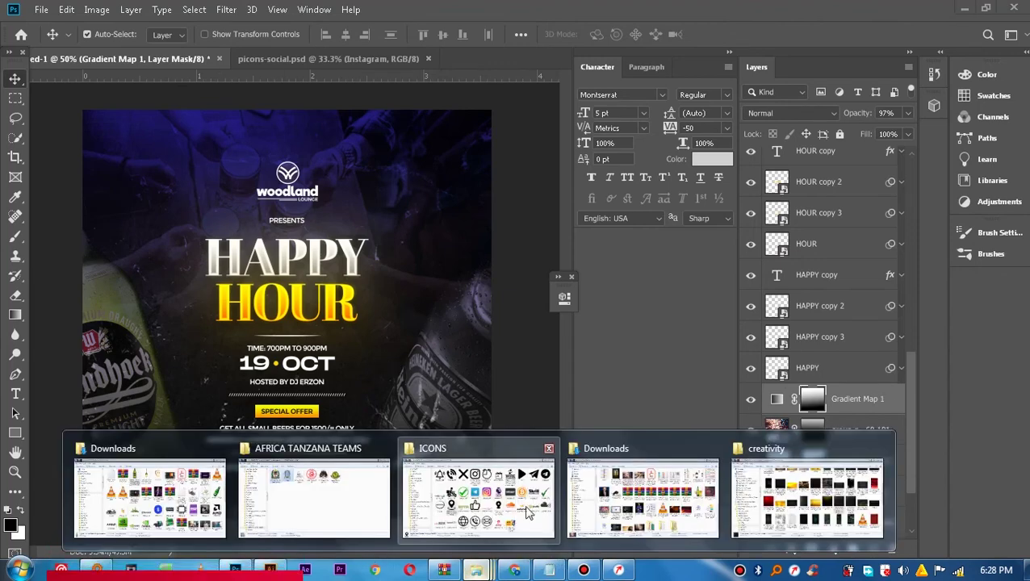
# Preview image 1 in the creativity backgrounds folder and drag it toward Photoshop.
pyautogui.click(948, 497)
pyautogui.click(333, 194)
pyautogui.scroll(3, 332, 194)
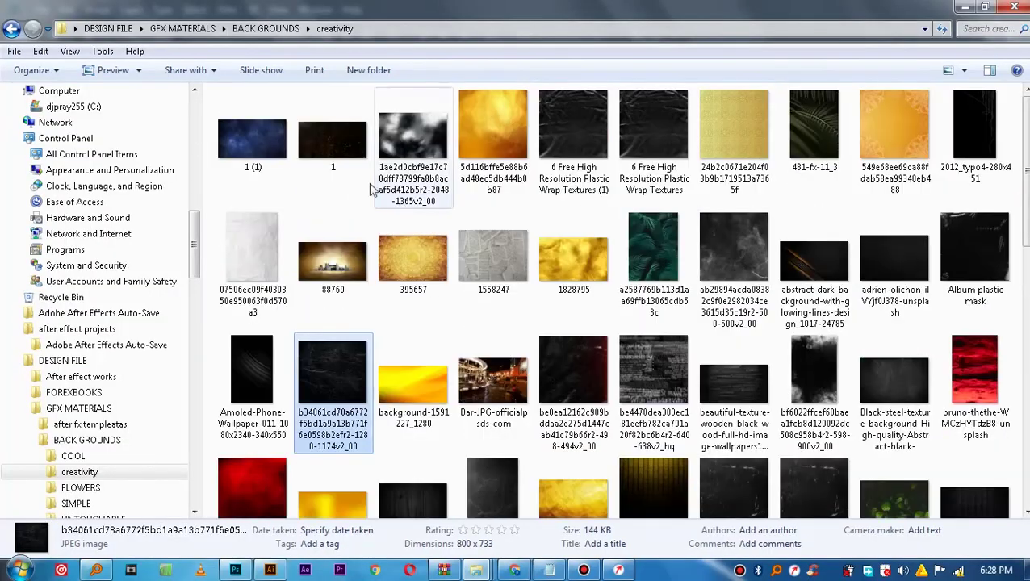
pyautogui.doubleClick(335, 149)
pyautogui.click(820, 30)
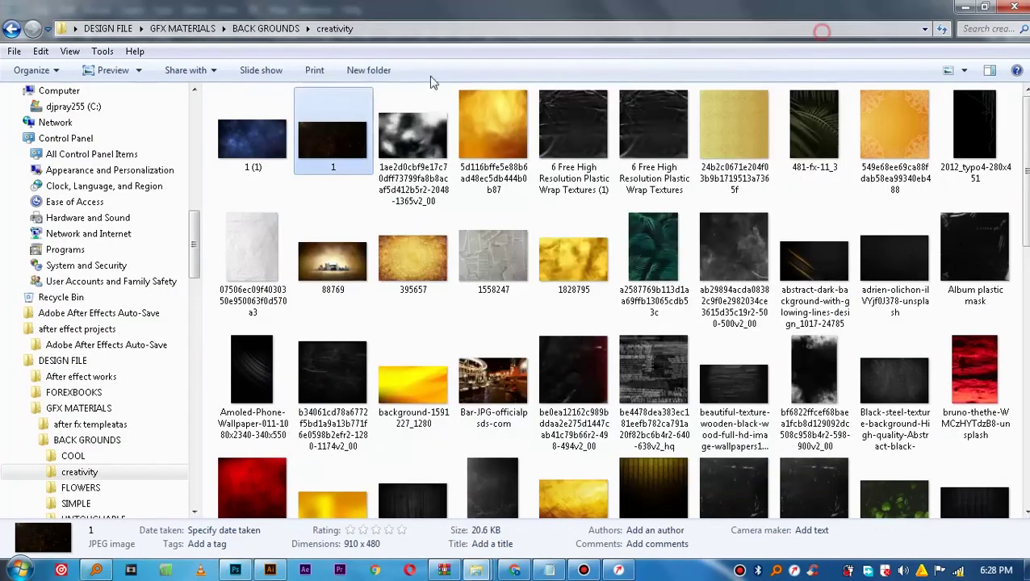
pyautogui.moveTo(333, 139)
pyautogui.mouseDown()
pyautogui.moveTo(279, 573)
pyautogui.moveTo(236, 572)
pyautogui.mouseUp()
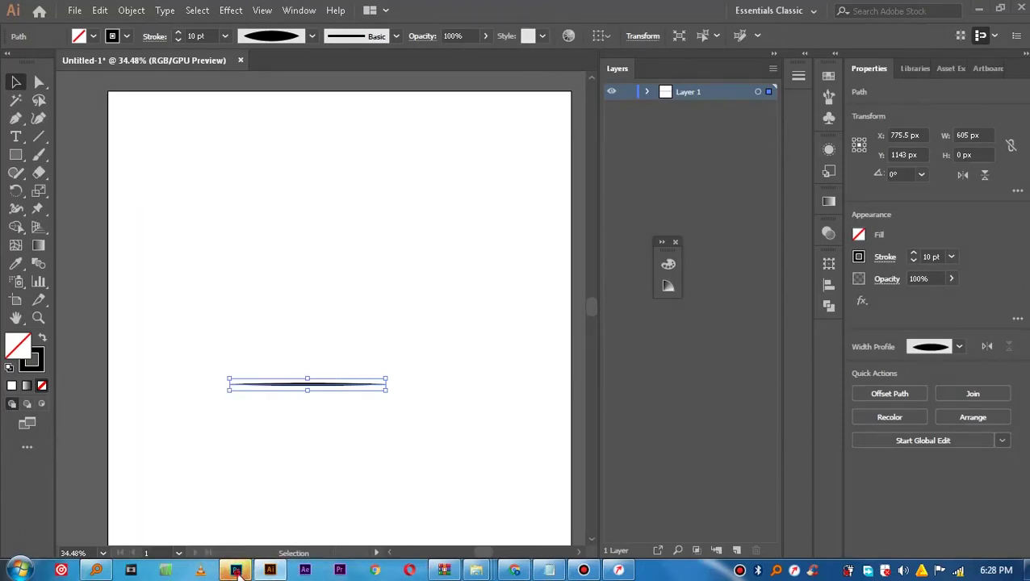
pyautogui.click(235, 572)
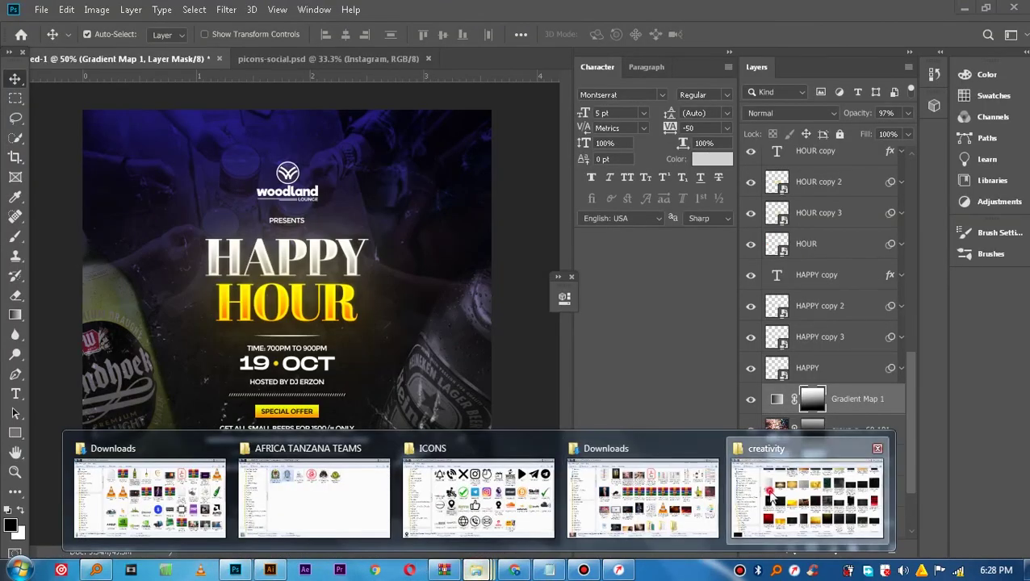
pyautogui.moveTo(476, 571)
pyautogui.click(807, 492)
# Place image 1 over the flyer's lower half, set it to Screen blending, and add a layer mask.
pyautogui.moveTo(343, 228); pyautogui.dragTo(292, 480)
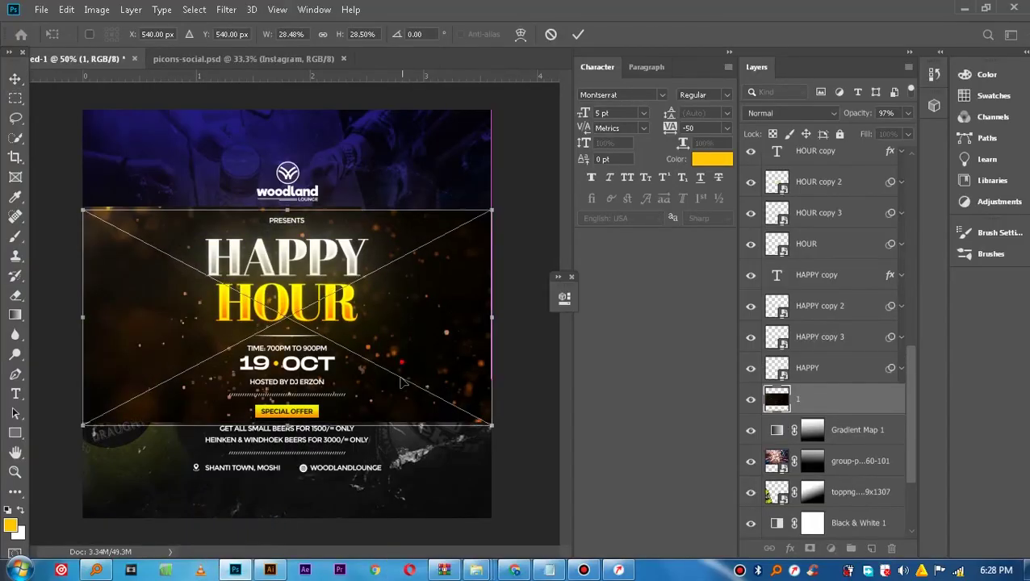
pyautogui.moveTo(403, 367); pyautogui.dragTo(404, 462)
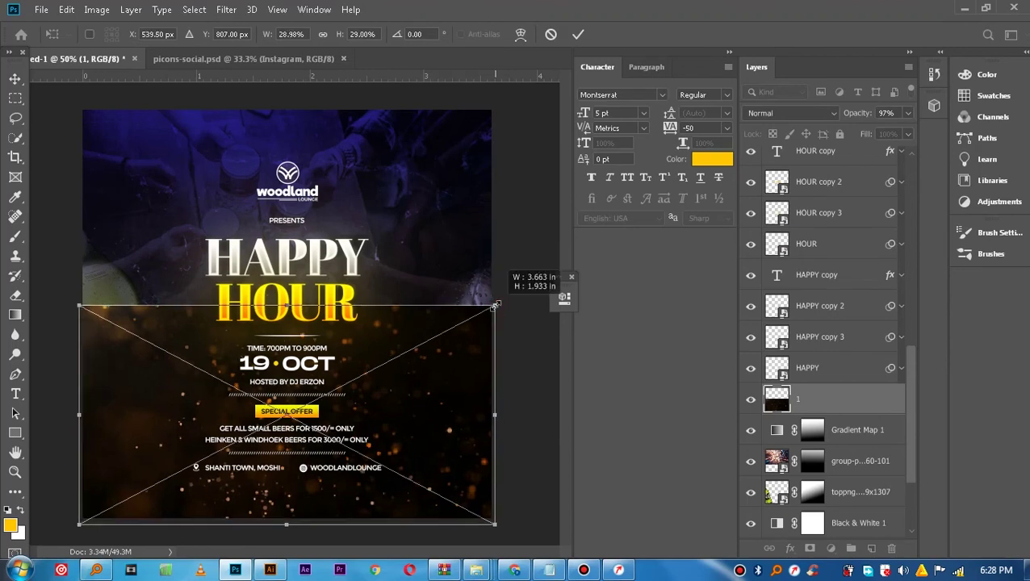
pyautogui.click(578, 33)
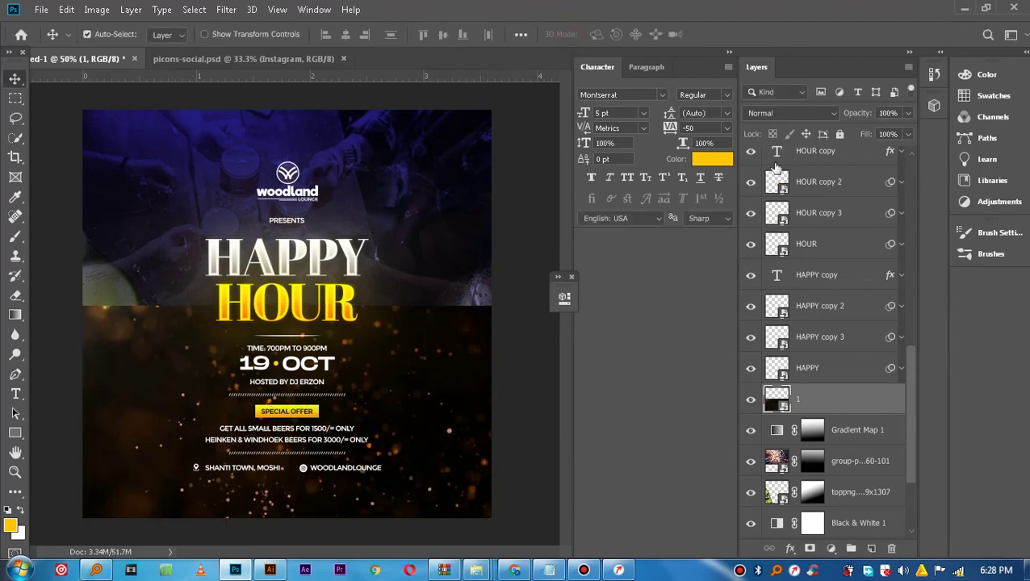
pyautogui.click(805, 114)
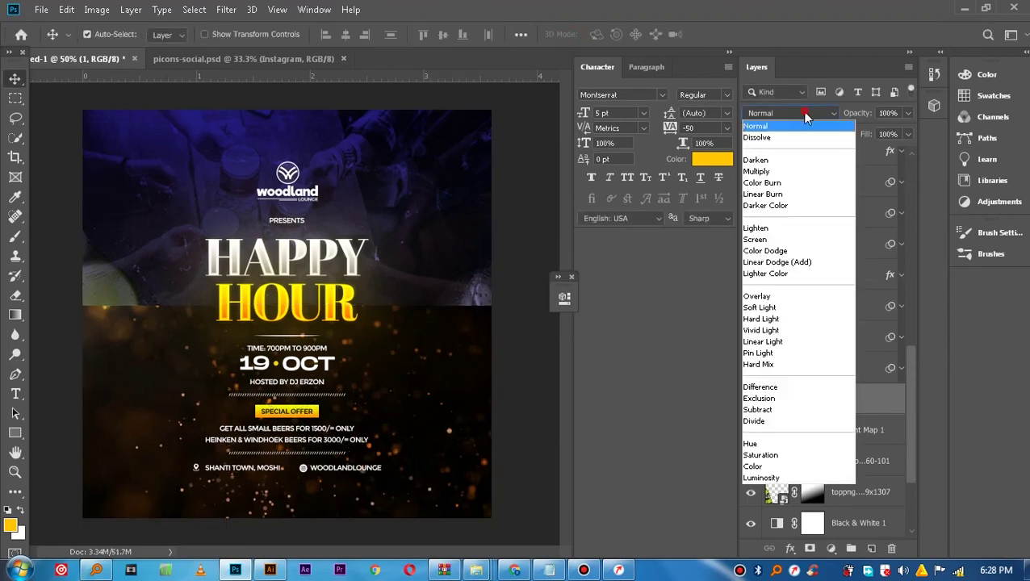
pyautogui.click(754, 239)
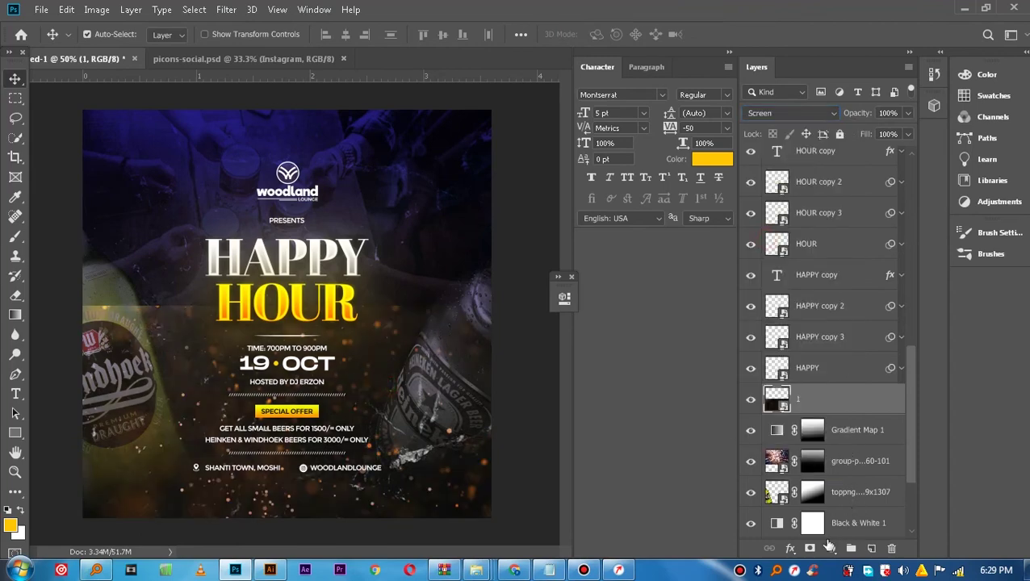
pyautogui.click(810, 549)
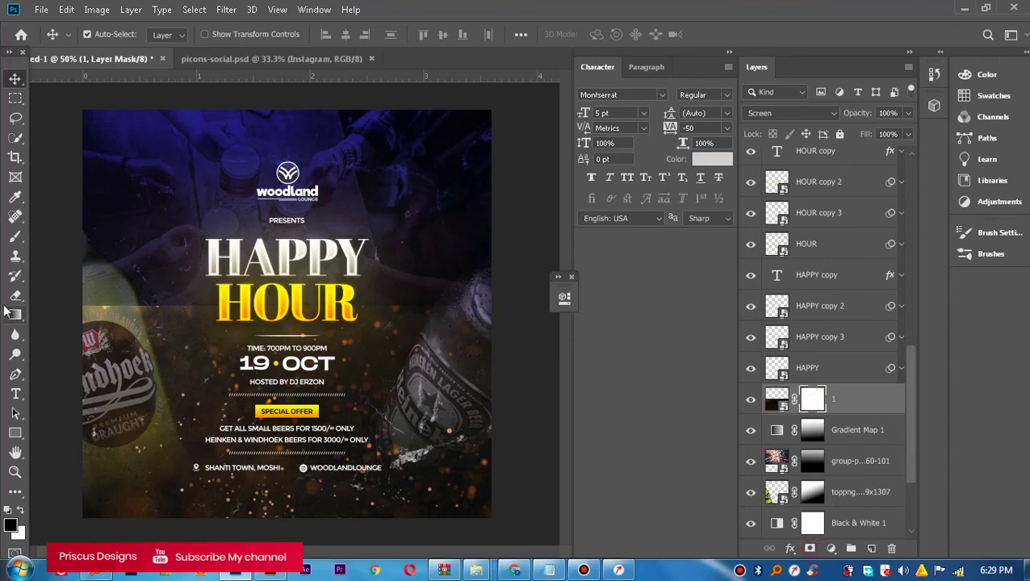
pyautogui.rightClick(10, 319)
# Fade the sparkle layer toward the top with a mask gradient and lower its opacity to 96%.
pyautogui.click(71, 315)
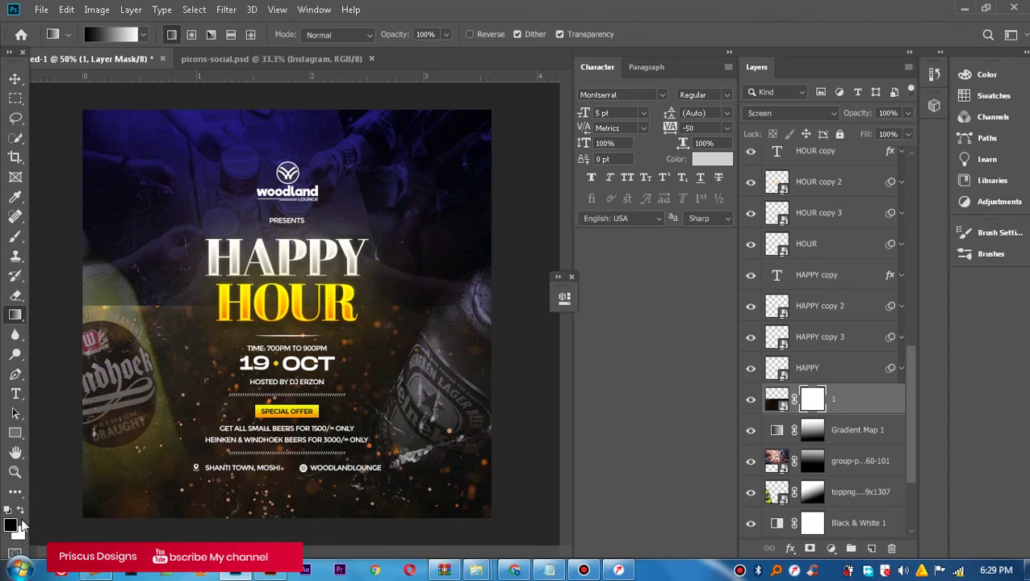
pyautogui.moveTo(280, 328); pyautogui.dragTo(280, 258)
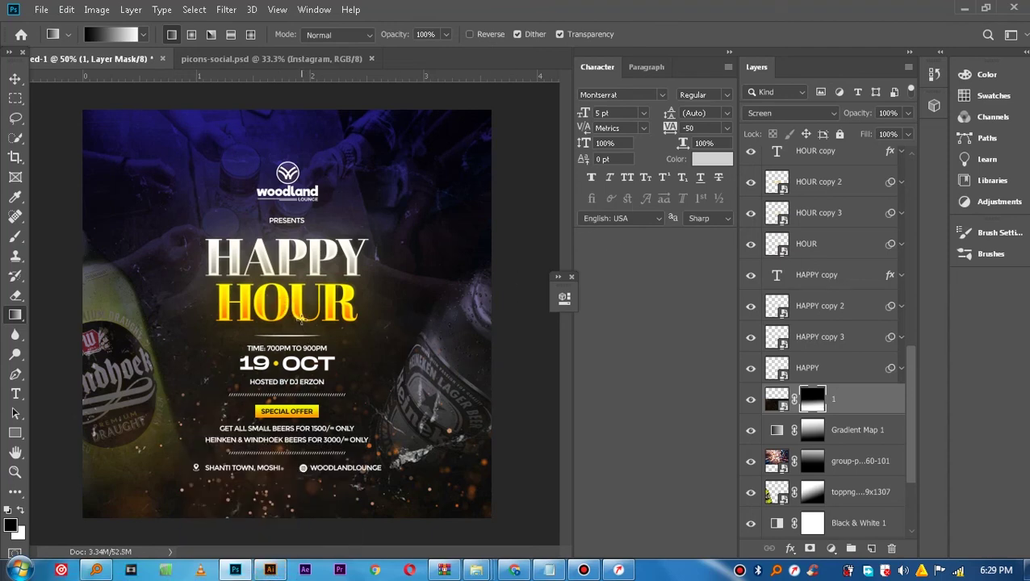
pyautogui.moveTo(292, 400); pyautogui.dragTo(296, 441)
pyautogui.moveTo(288, 327); pyautogui.dragTo(288, 478)
pyautogui.click(14, 79)
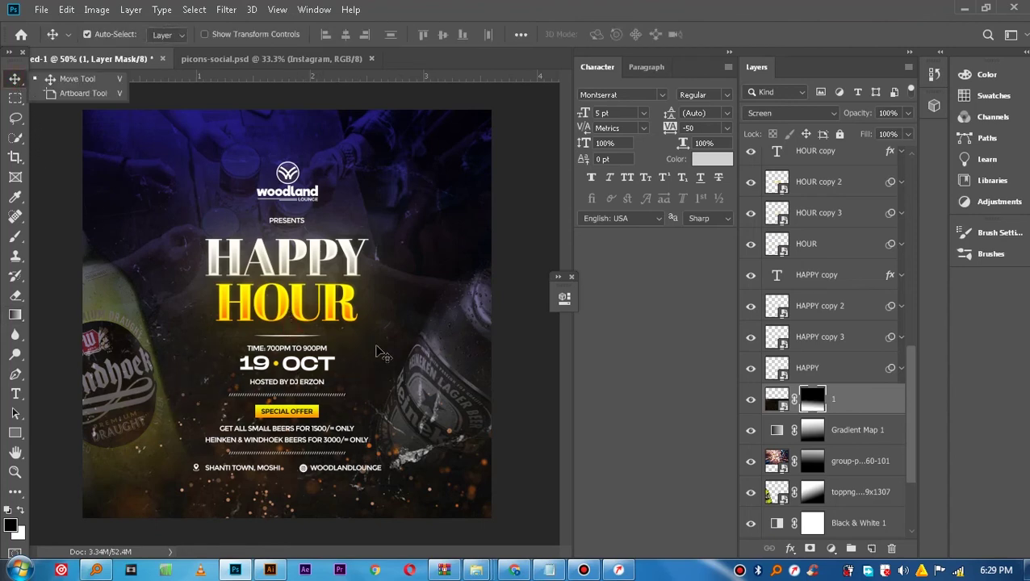
pyautogui.click(906, 114)
pyautogui.moveTo(907, 131); pyautogui.dragTo(900, 133)
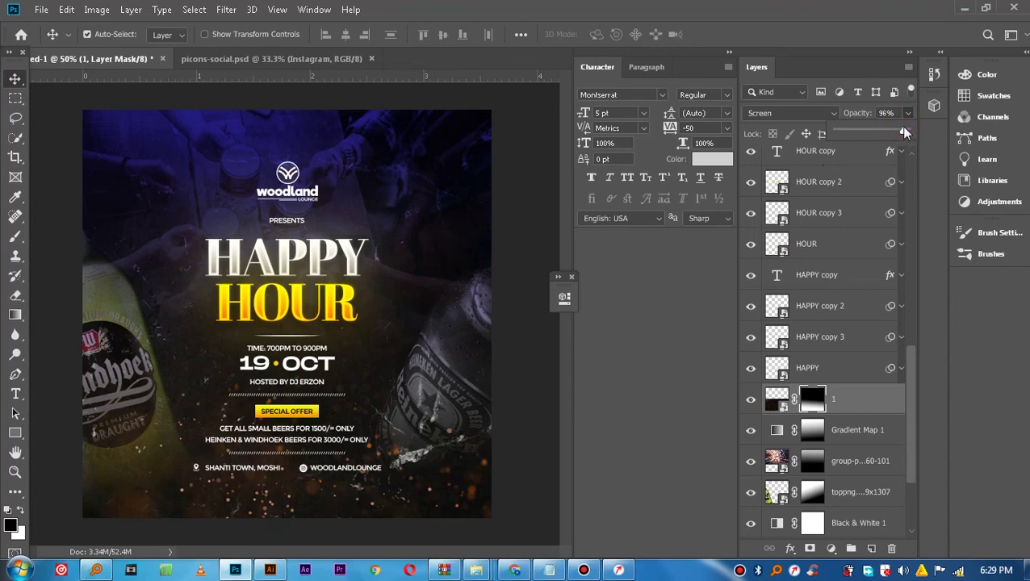
pyautogui.click(410, 466)
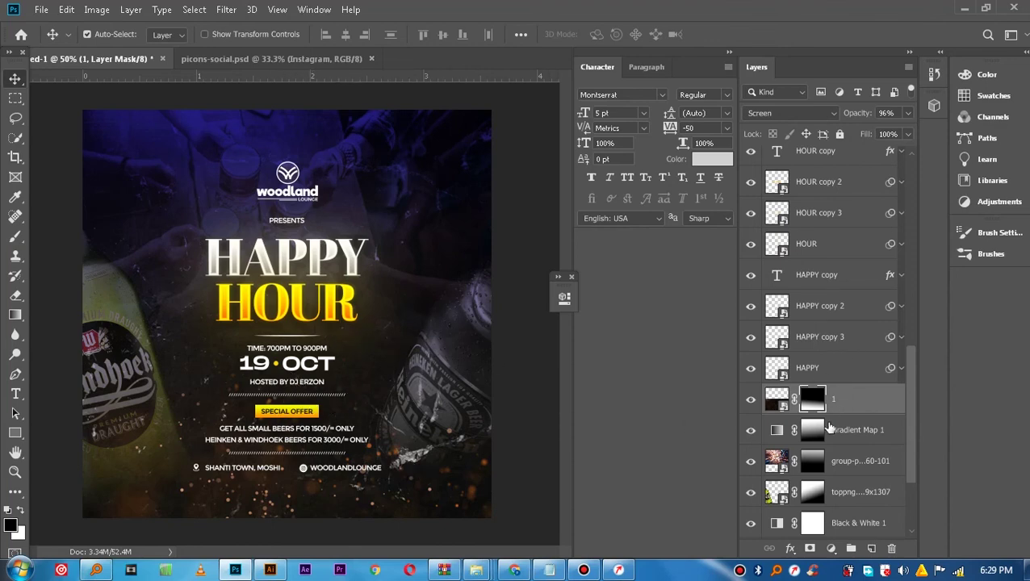
# Add a Curves adjustment layer with the curve pulled down to darken the flyer.
pyautogui.click(832, 549)
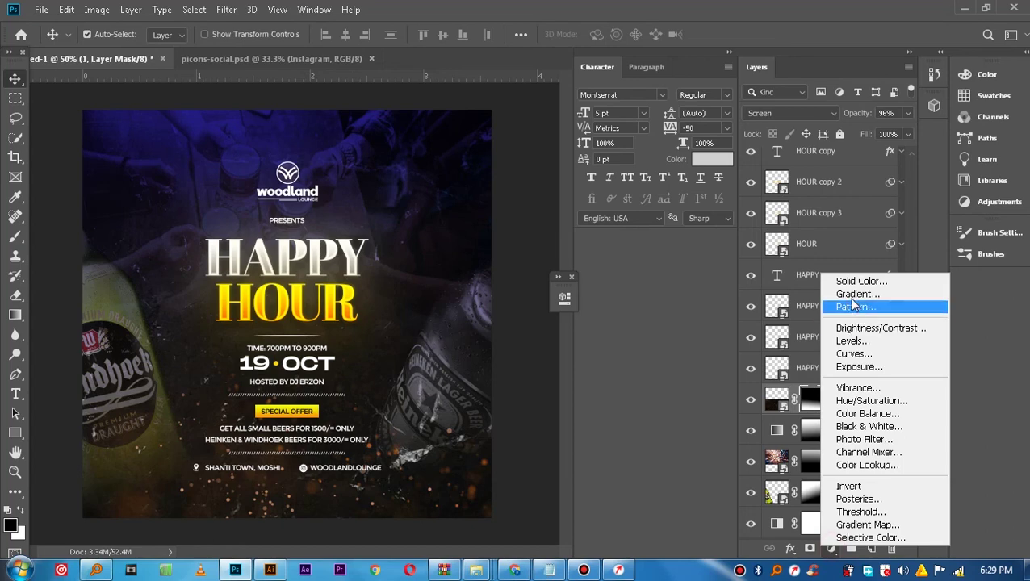
pyautogui.click(853, 353)
pyautogui.moveTo(431, 281)
pyautogui.mouseDown()
pyautogui.moveTo(510, 264)
pyautogui.moveTo(537, 273)
pyautogui.mouseUp()
pyautogui.moveTo(507, 481); pyautogui.dragTo(507, 483)
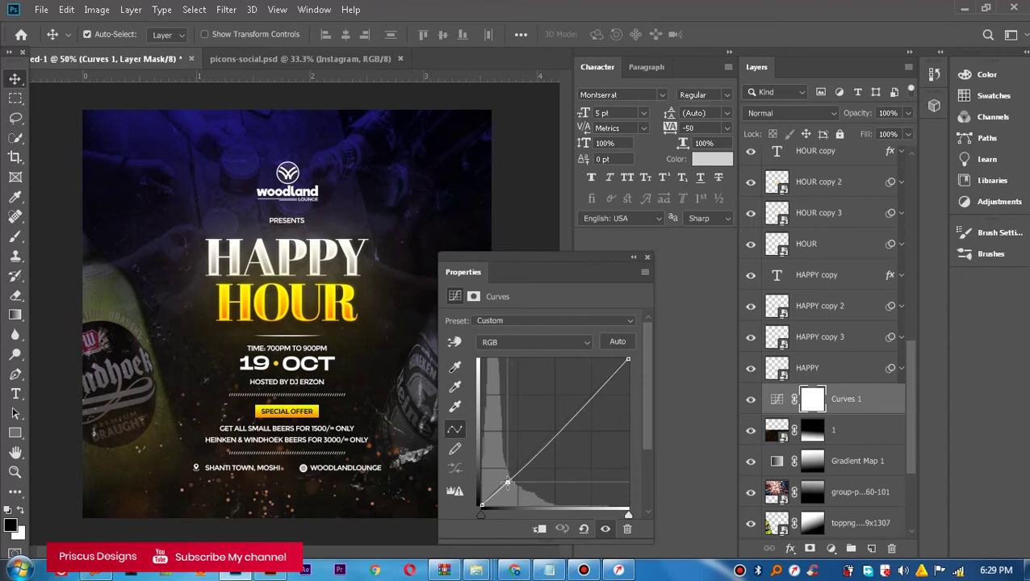
pyautogui.click(645, 258)
# Lower the Curves 1 layer's opacity to 66%.
pyautogui.click(836, 377)
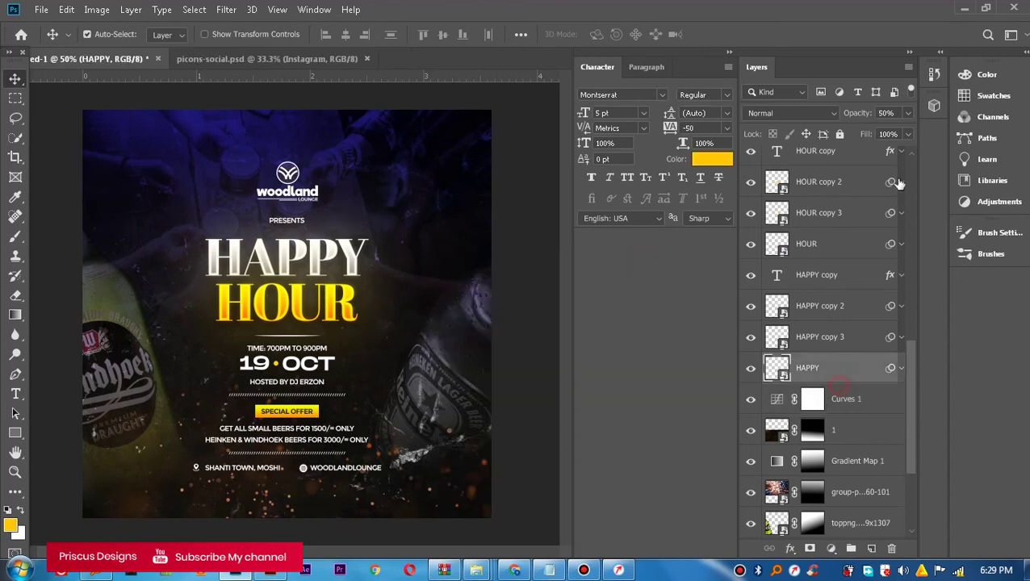
pyautogui.click(847, 375)
pyautogui.click(858, 409)
pyautogui.click(908, 113)
pyautogui.moveTo(884, 131); pyautogui.dragTo(880, 132)
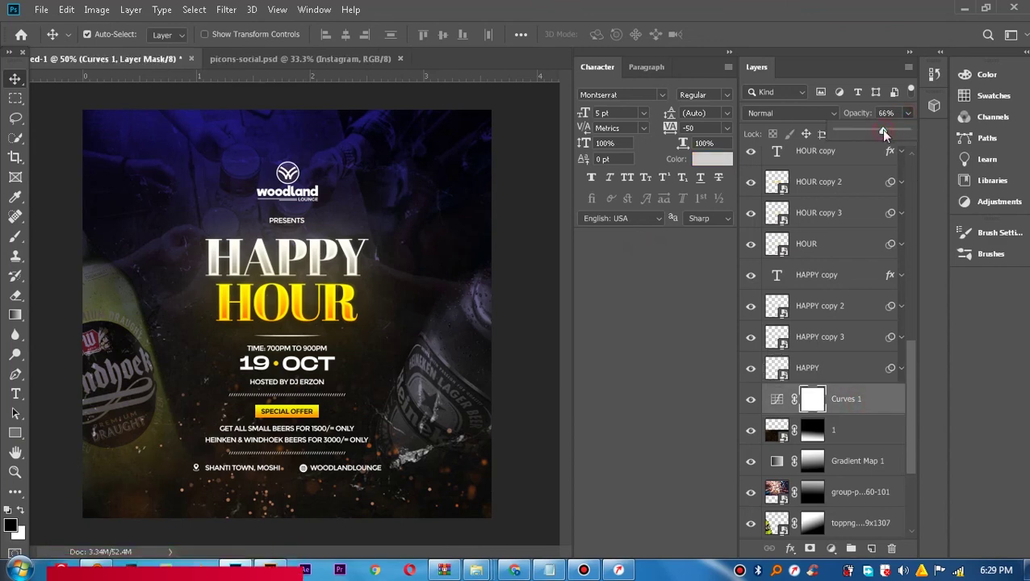
pyautogui.click(335, 307)
pyautogui.click(323, 411)
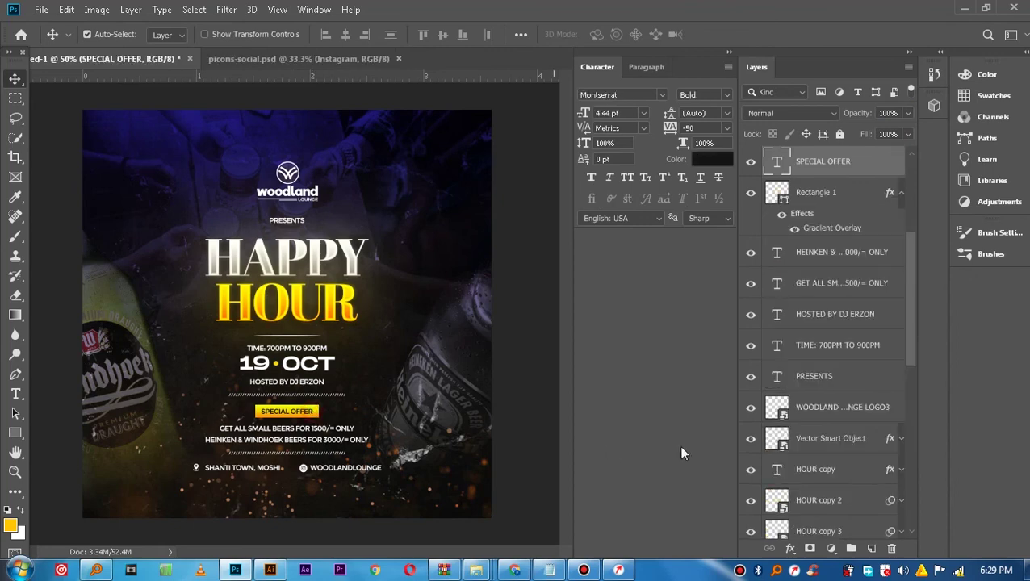
# Make SPECIAL OFFER Montserrat ExtraBold and nudge it slightly left into alignment.
pyautogui.click(725, 96)
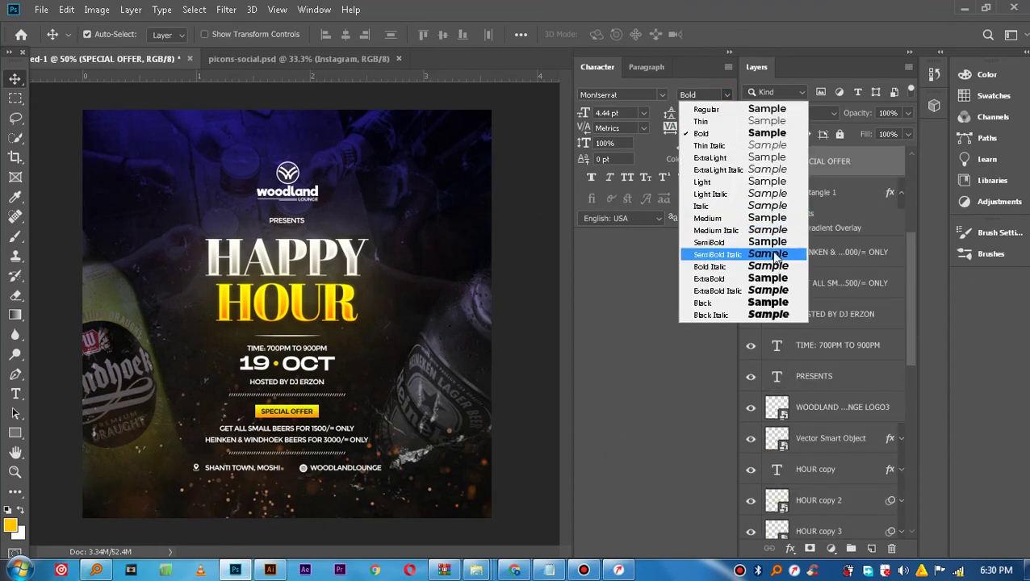
pyautogui.click(773, 279)
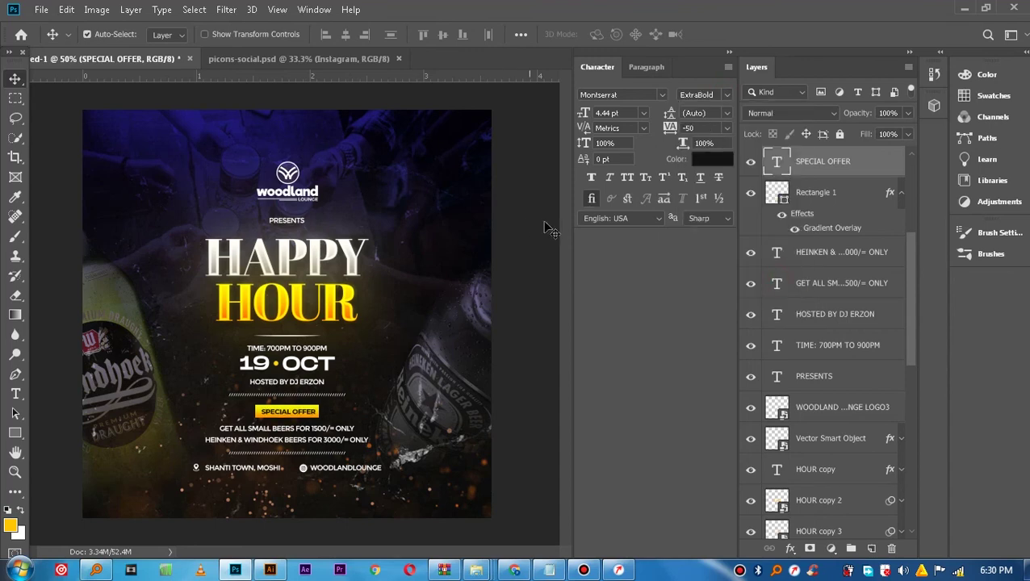
pyautogui.moveTo(287, 413); pyautogui.dragTo(284, 413)
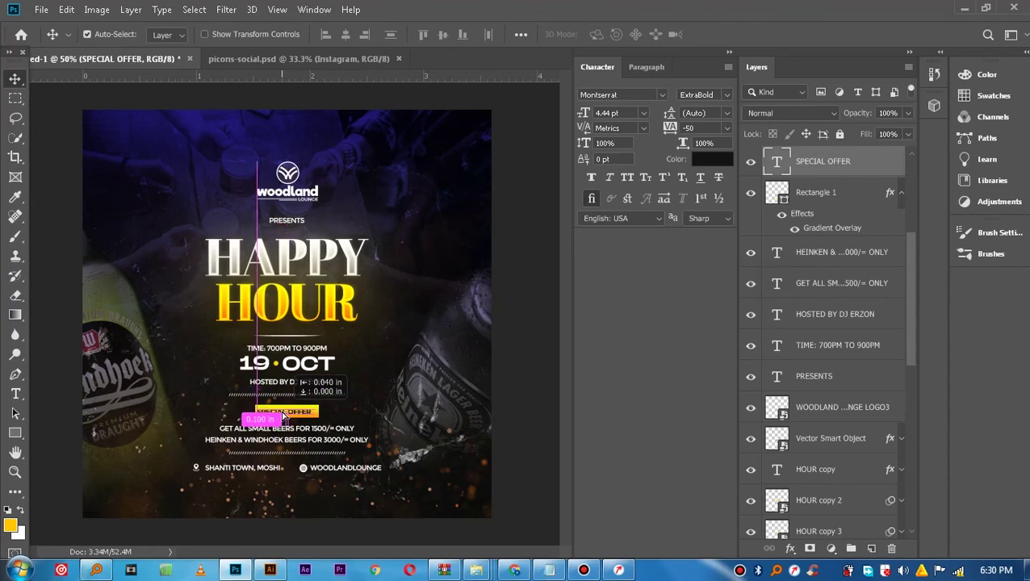
pyautogui.moveTo(283, 415); pyautogui.dragTo(285, 413)
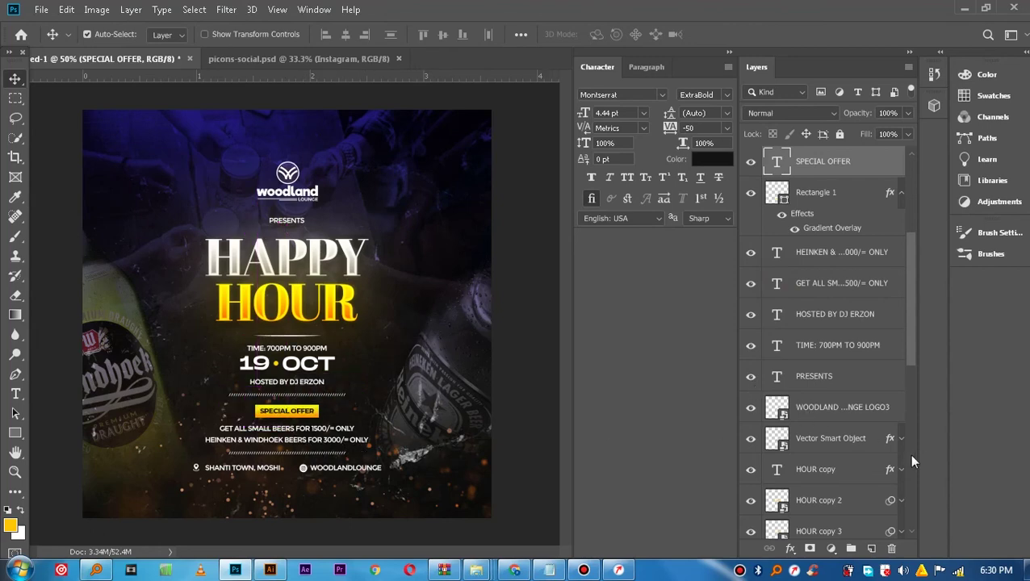
pyautogui.scroll(-10, 908, 453)
pyautogui.scroll(-2, 839, 456)
pyautogui.click(823, 290)
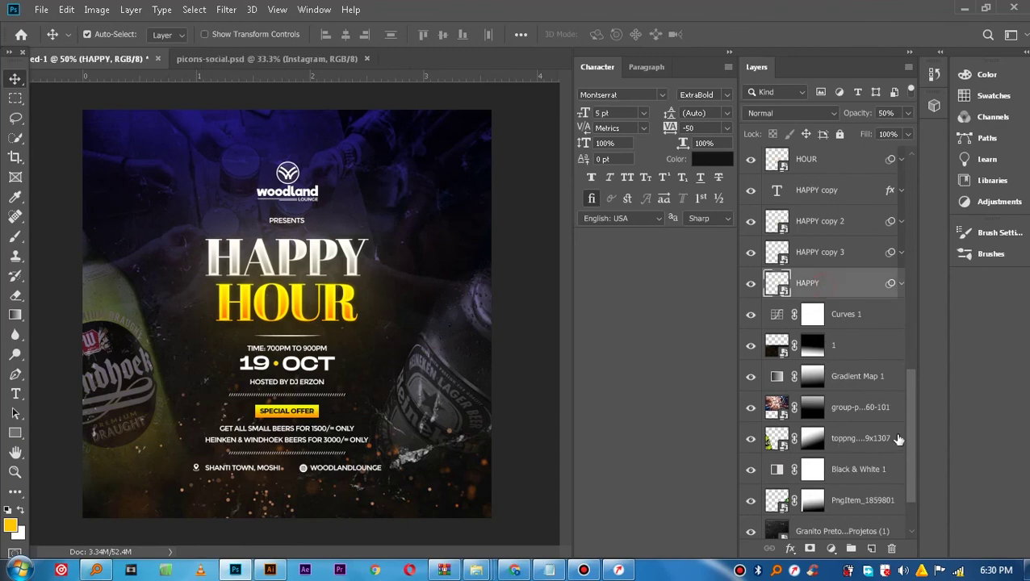
# Select layers SHANTI TOWN through HAPPY and shrink them slightly together.
pyautogui.moveTo(912, 463); pyautogui.dragTo(894, 210)
pyautogui.keyDown('shift'); pyautogui.click(845, 173); pyautogui.keyUp('shift')
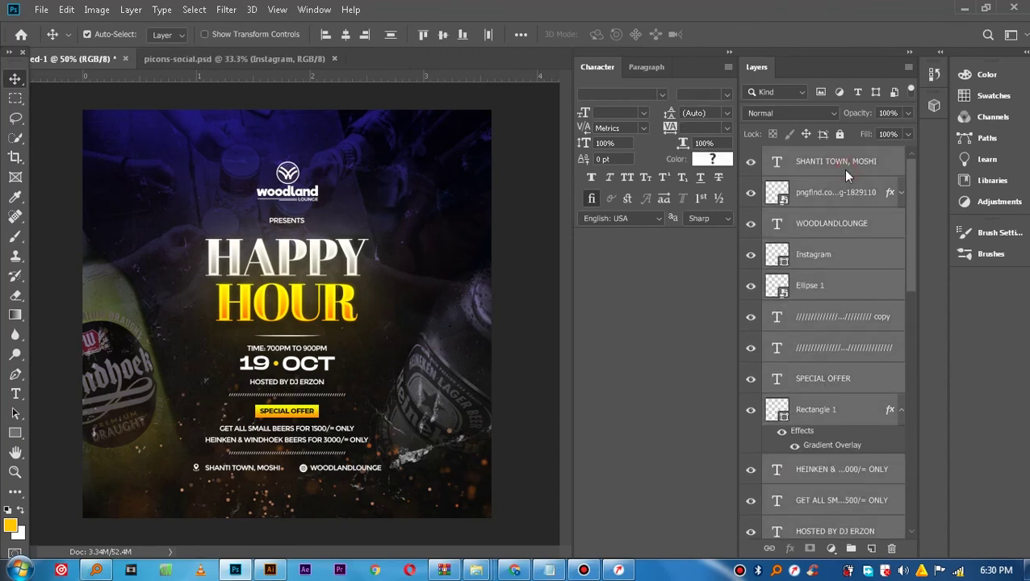
pyautogui.hotkey('ctrl', 't')
pyautogui.click(525, 233)
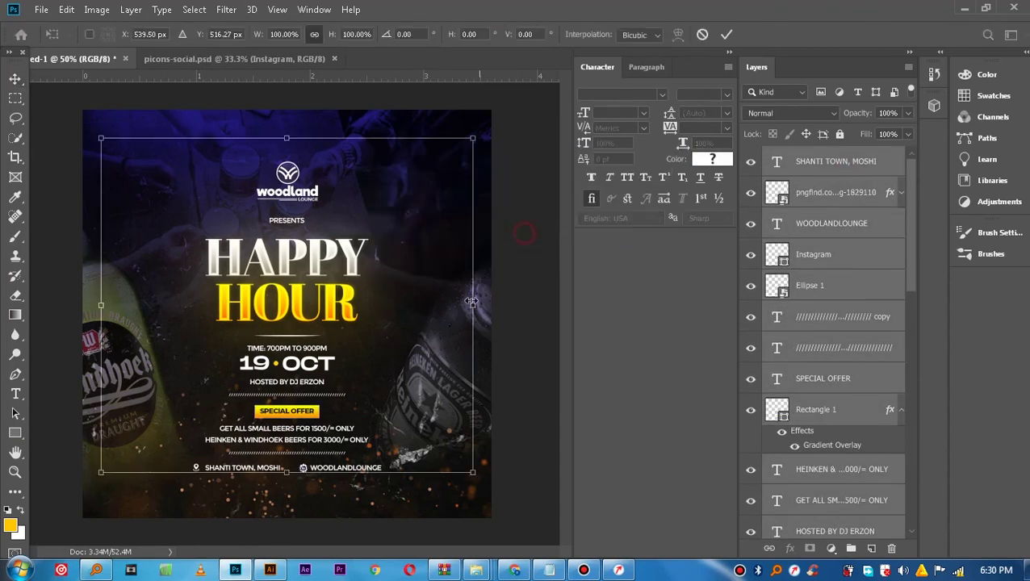
pyautogui.moveTo(472, 472); pyautogui.dragTo(465, 468)
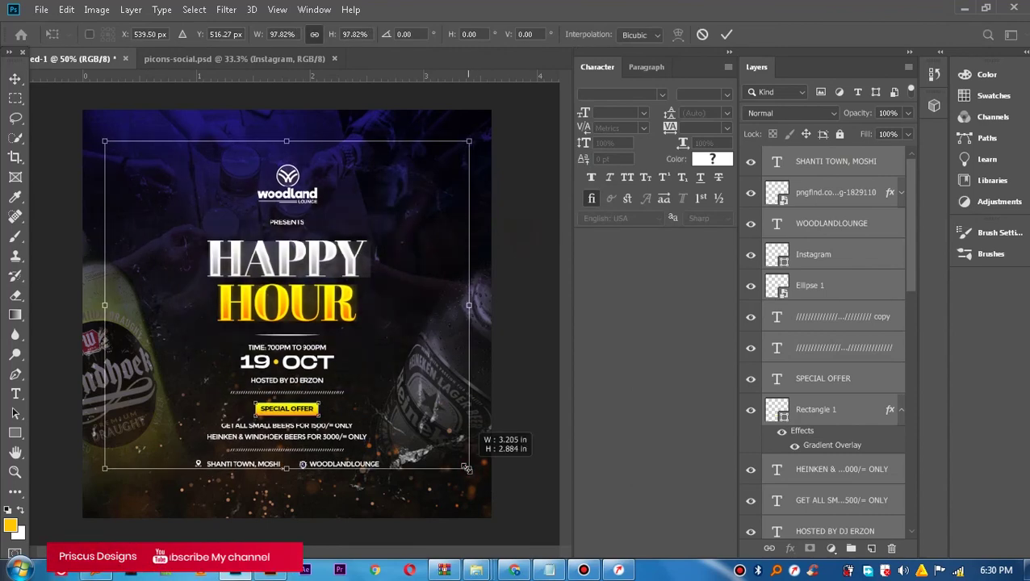
pyautogui.click(726, 34)
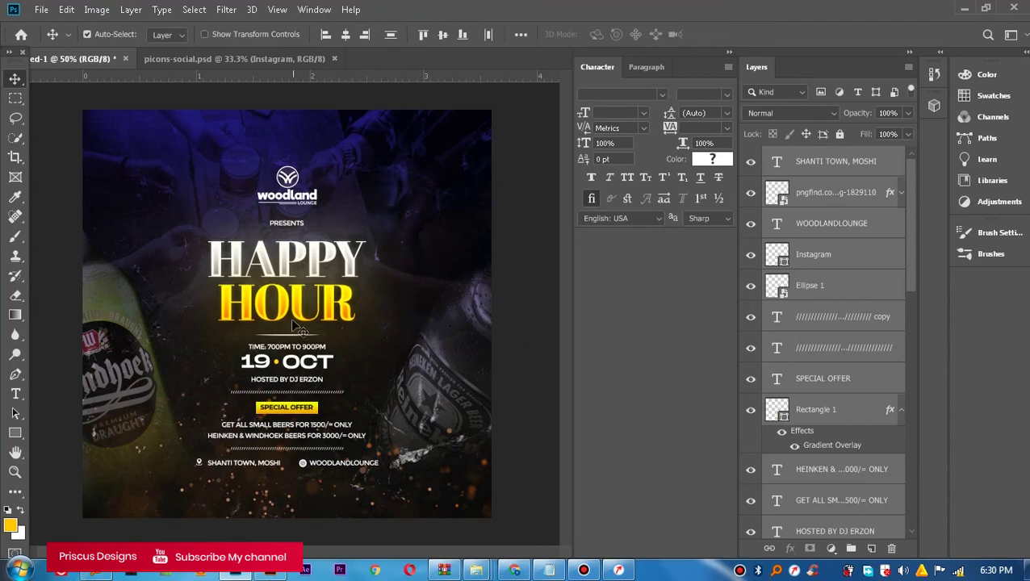
# Move the text block down, then back up to re-centre it on the poster.
pyautogui.moveTo(287, 306); pyautogui.dragTo(287, 317)
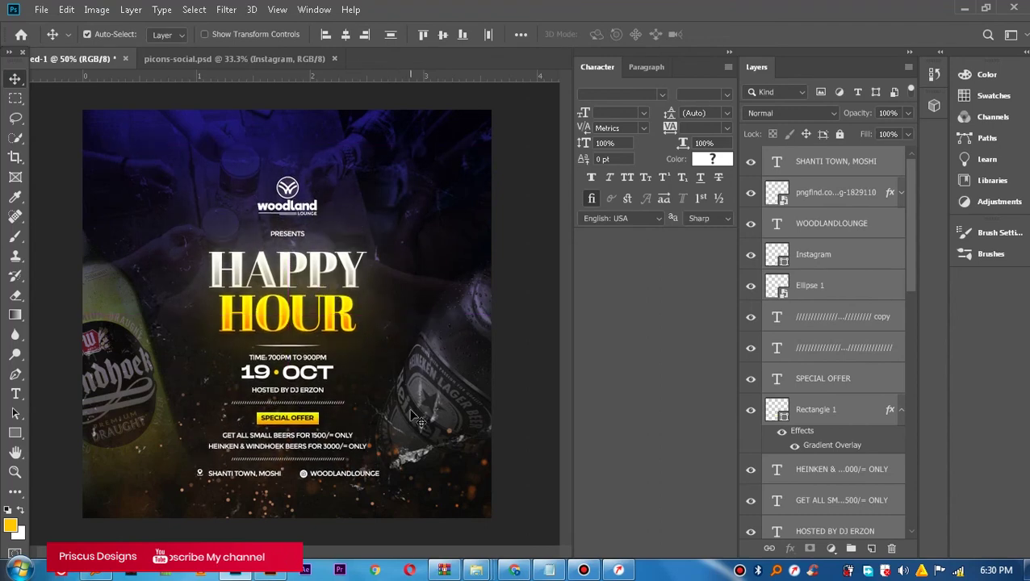
pyautogui.moveTo(284, 279); pyautogui.dragTo(285, 270)
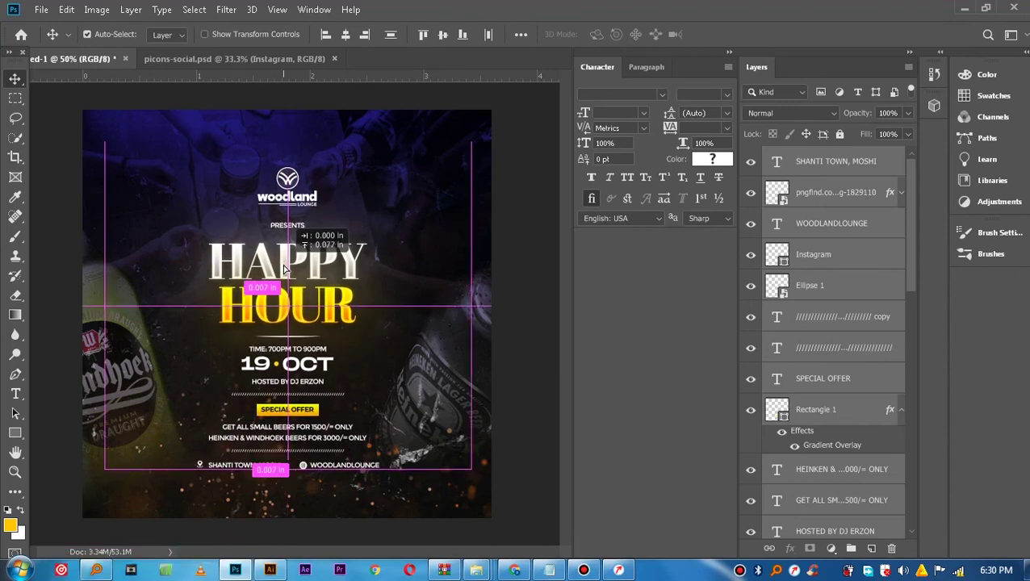
pyautogui.moveTo(284, 270); pyautogui.dragTo(284, 270)
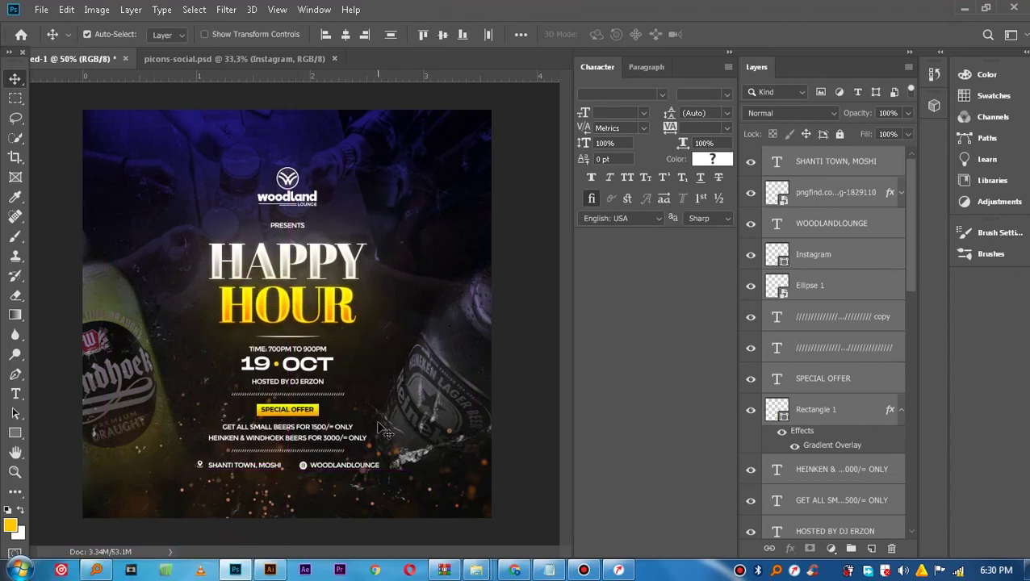
pyautogui.click(331, 505)
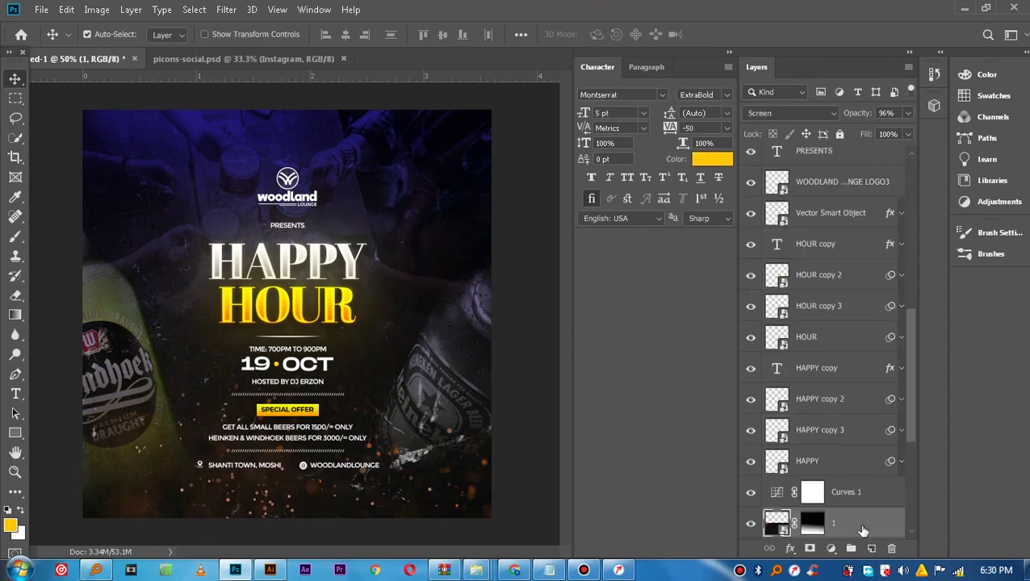
pyautogui.scroll(-2, 846, 468)
pyautogui.click(905, 115)
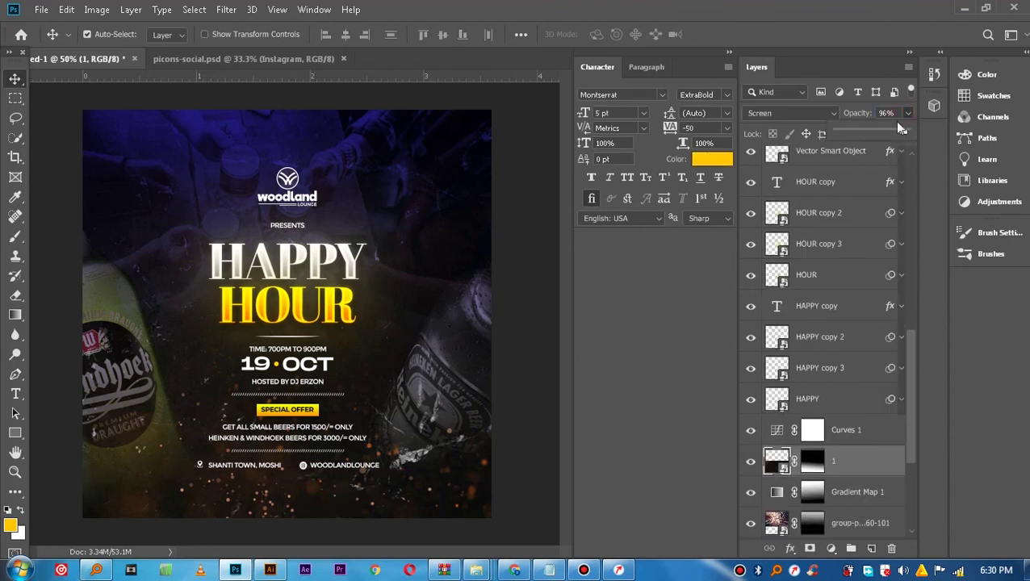
# Set layer 1 to 84% opacity, then zoom out and back to 50% to check the flyer.
pyautogui.click(138, 253)
pyautogui.click(15, 472)
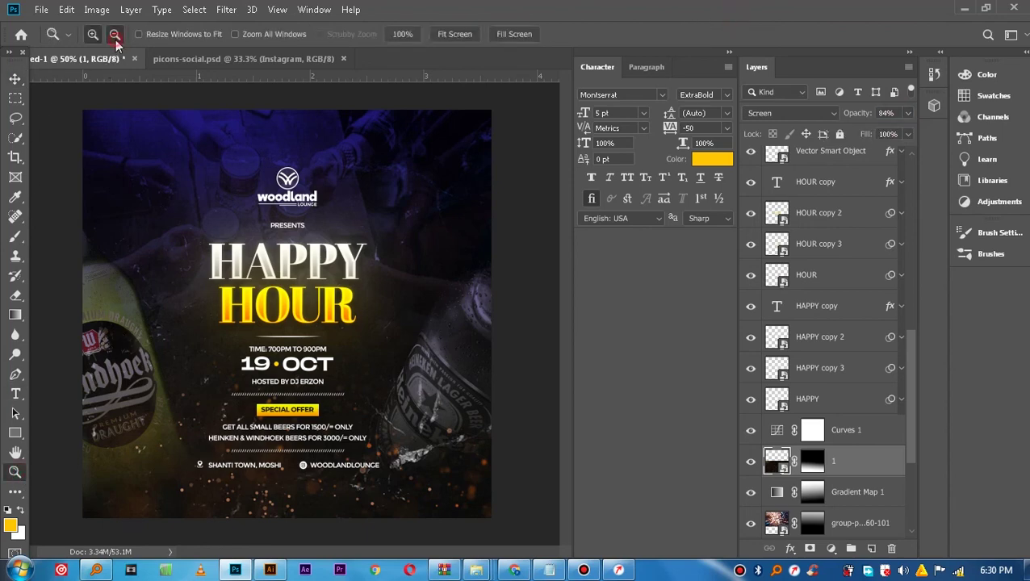
pyautogui.click(234, 260)
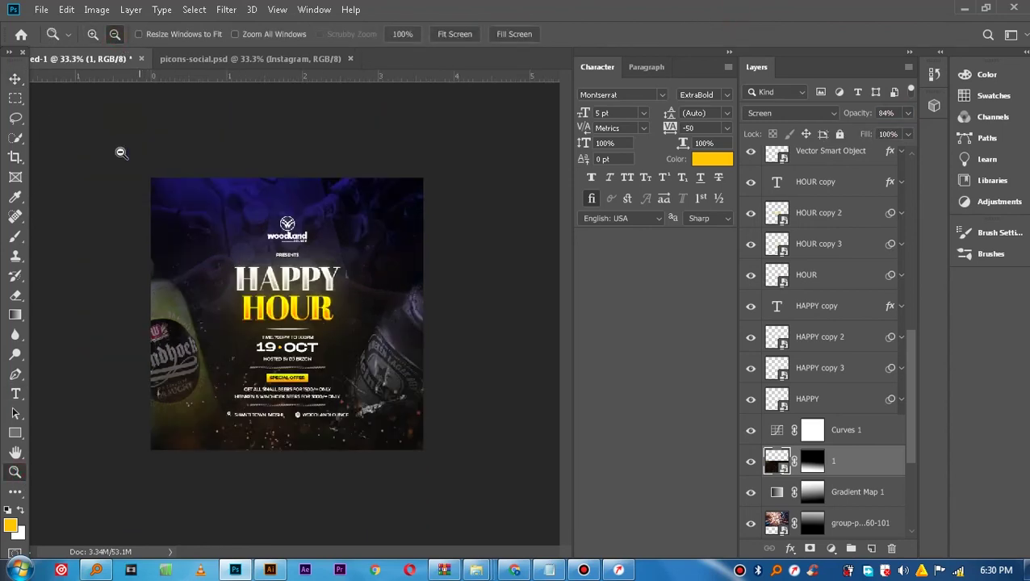
pyautogui.click(98, 217)
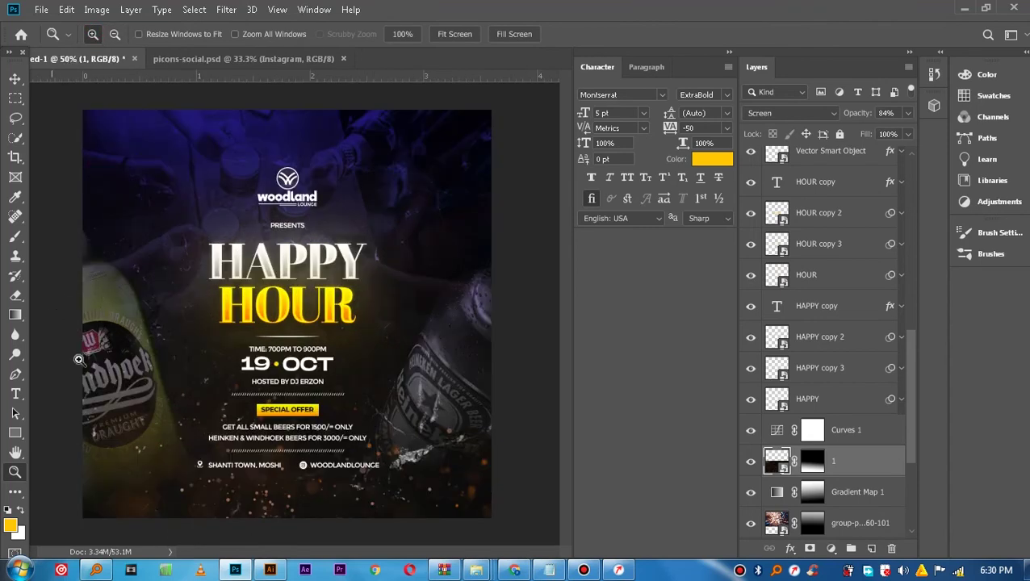
pyautogui.click(15, 79)
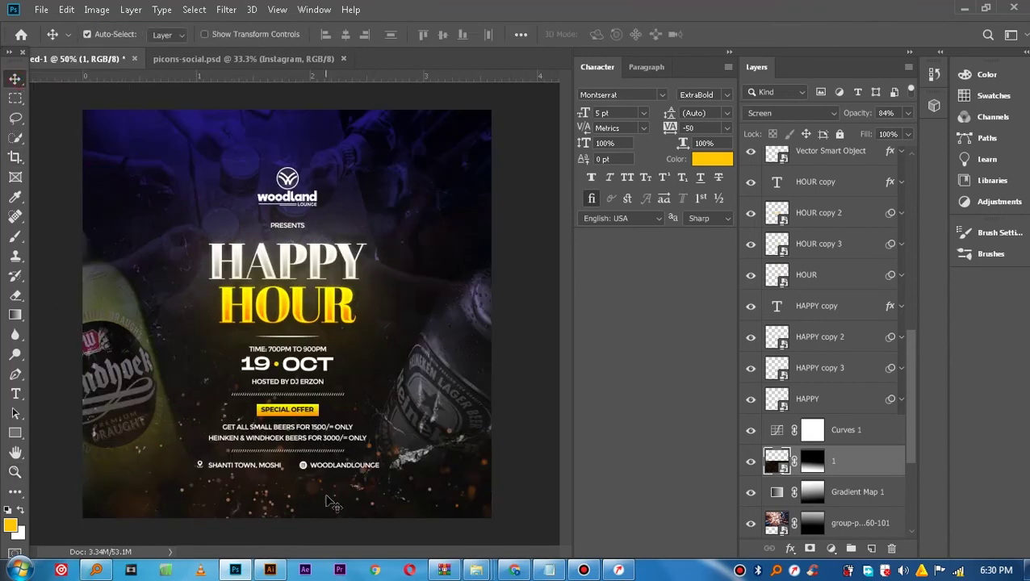
# Check the Color Fill, Granito texture and layer 1 layers, then select the Windhoek bottle layer for a fill layer.
pyautogui.scroll(-5, 831, 509)
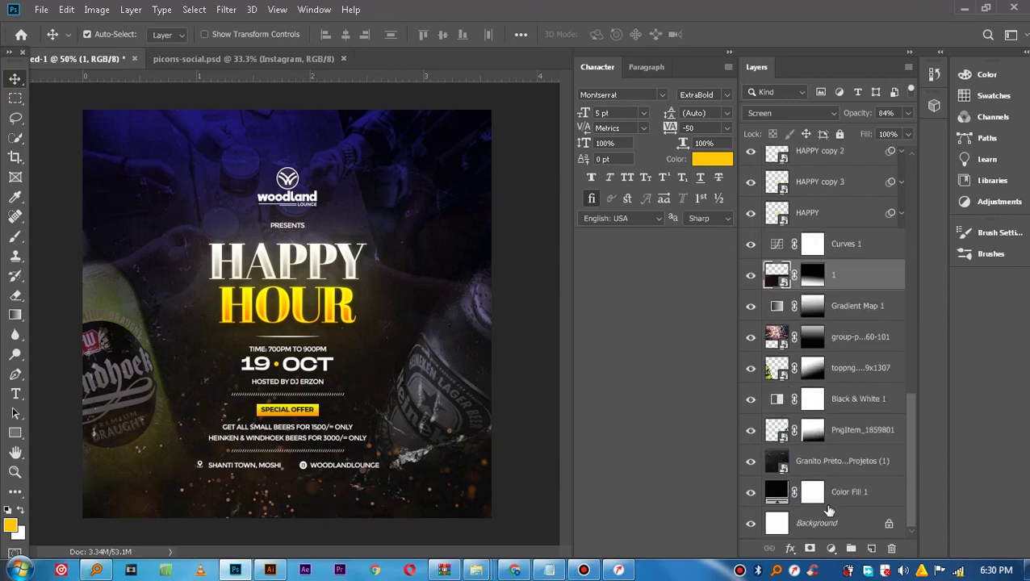
pyautogui.click(842, 490)
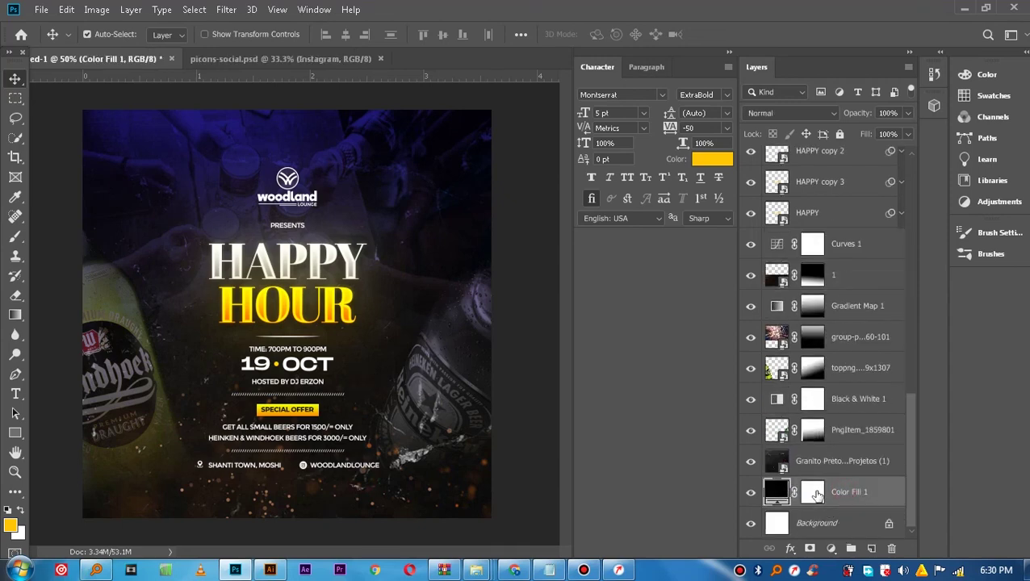
pyautogui.click(824, 461)
pyautogui.click(413, 476)
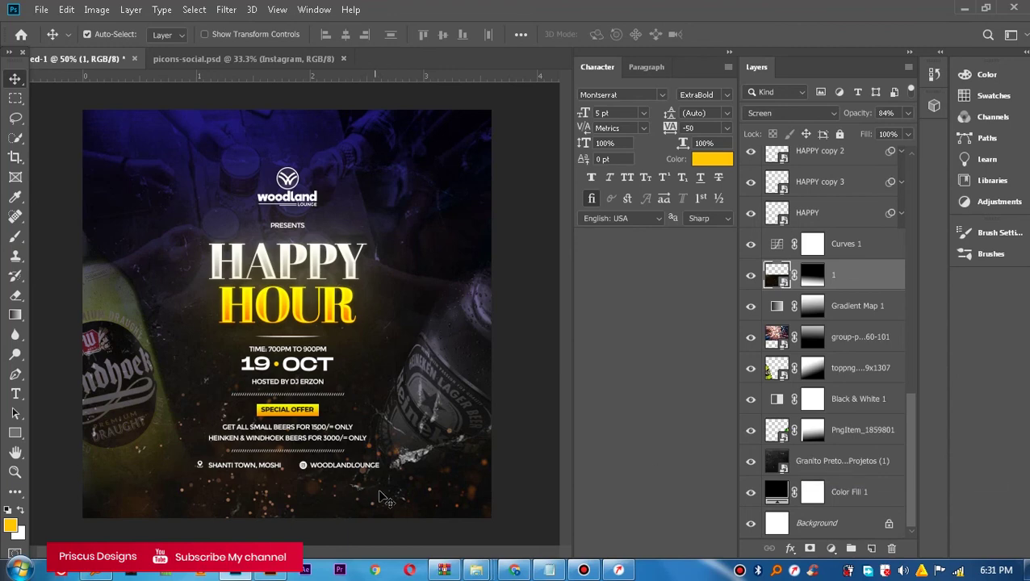
pyautogui.click(829, 465)
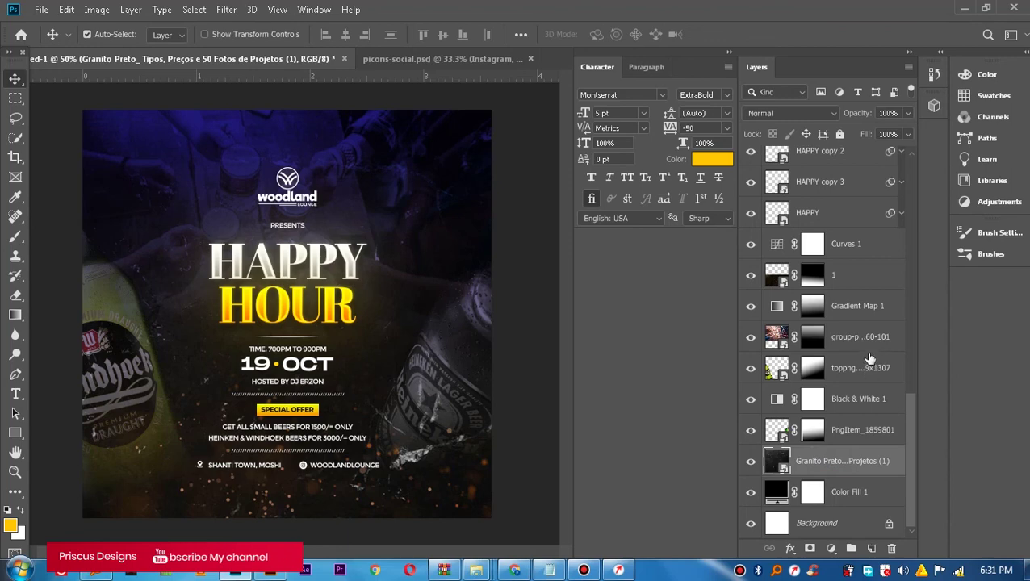
pyautogui.click(850, 365)
pyautogui.click(831, 549)
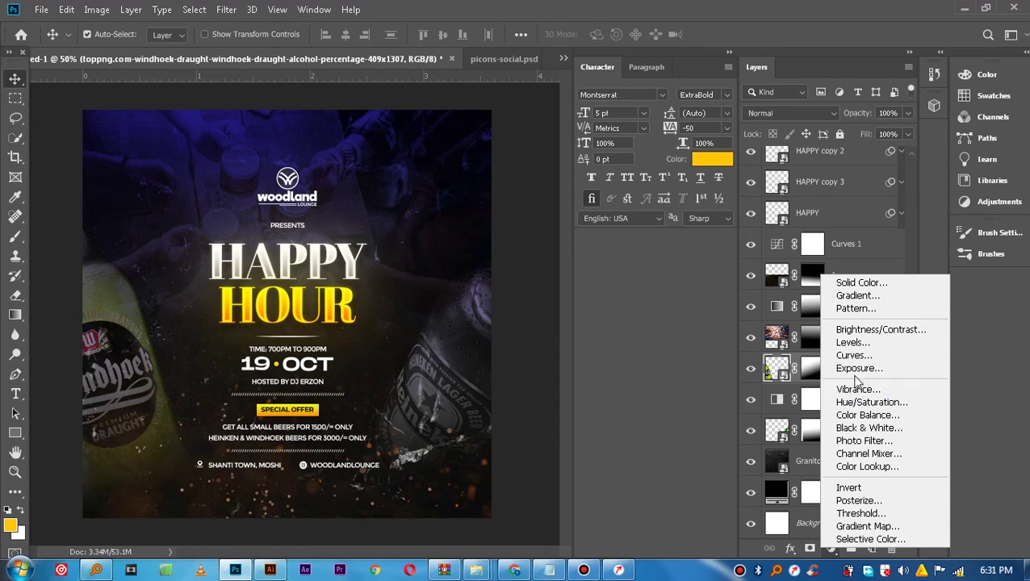
# Try a gradient fill layer with both stops set to 000000, then cancel it.
pyautogui.click(857, 295)
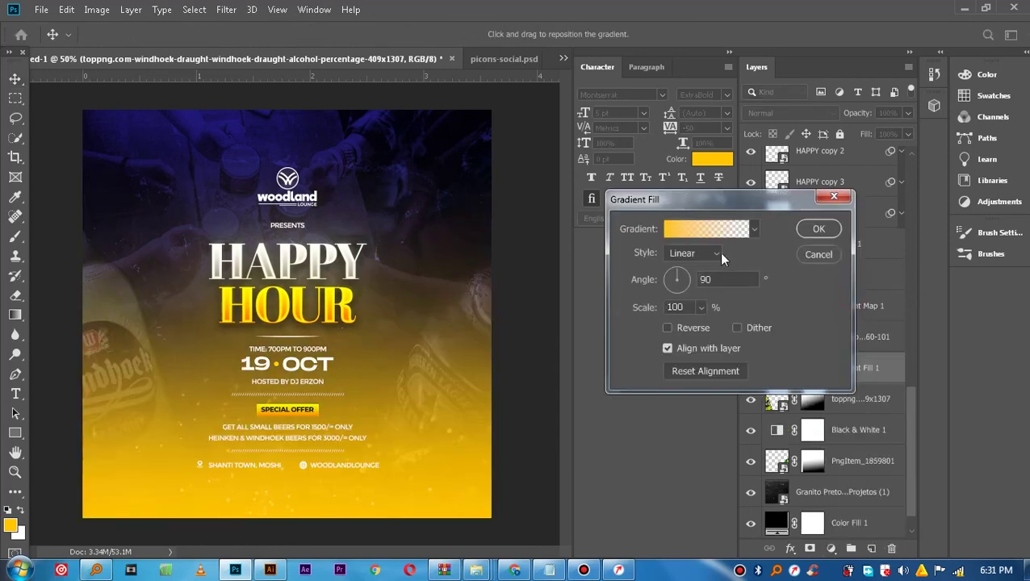
pyautogui.click(706, 228)
pyautogui.click(631, 431)
pyautogui.click(700, 495)
pyautogui.write('000000')
pyautogui.click(845, 238)
pyautogui.click(935, 433)
pyautogui.click(699, 495)
pyautogui.write('000000')
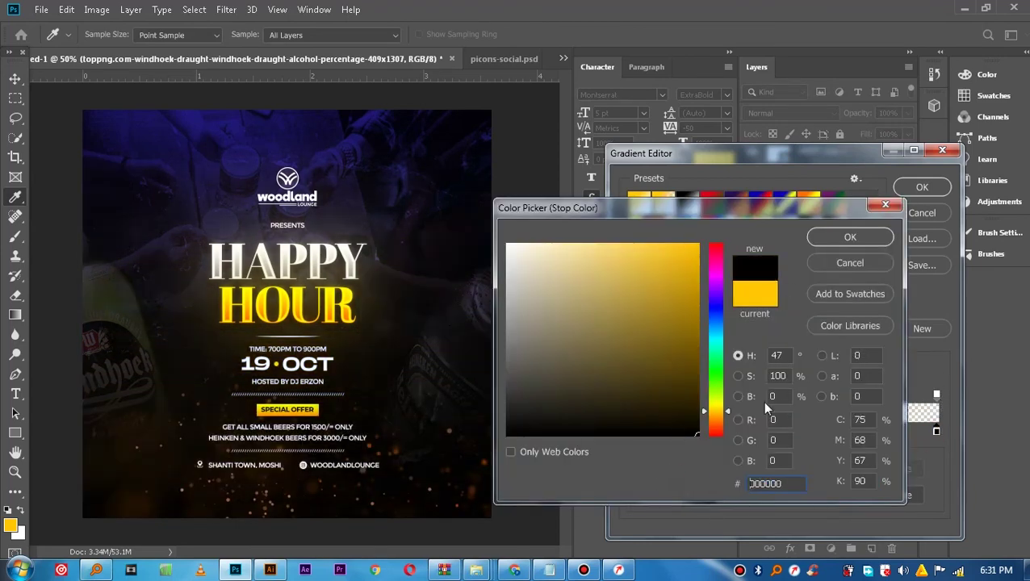
pyautogui.click(849, 263)
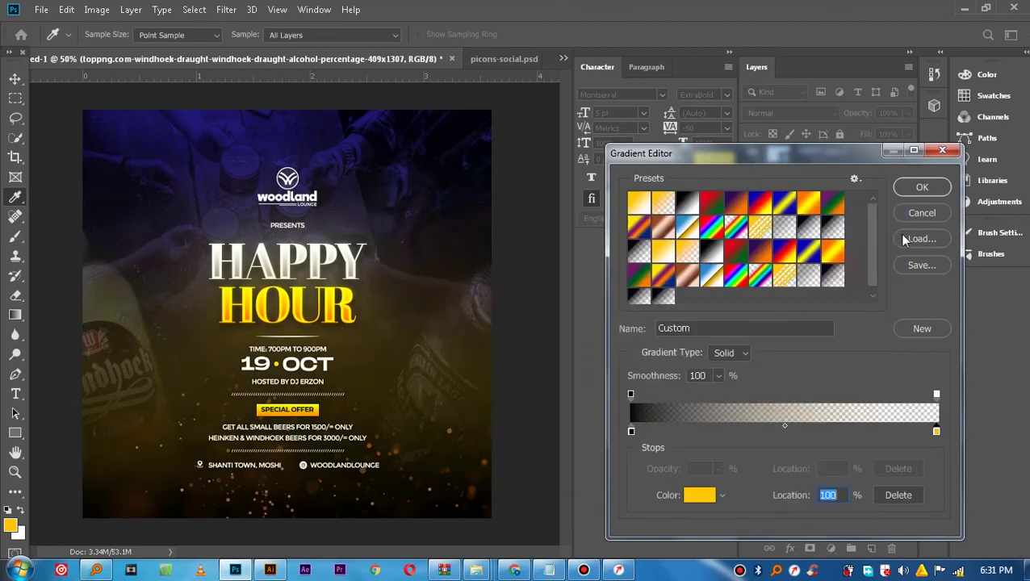
pyautogui.click(922, 212)
pyautogui.click(819, 255)
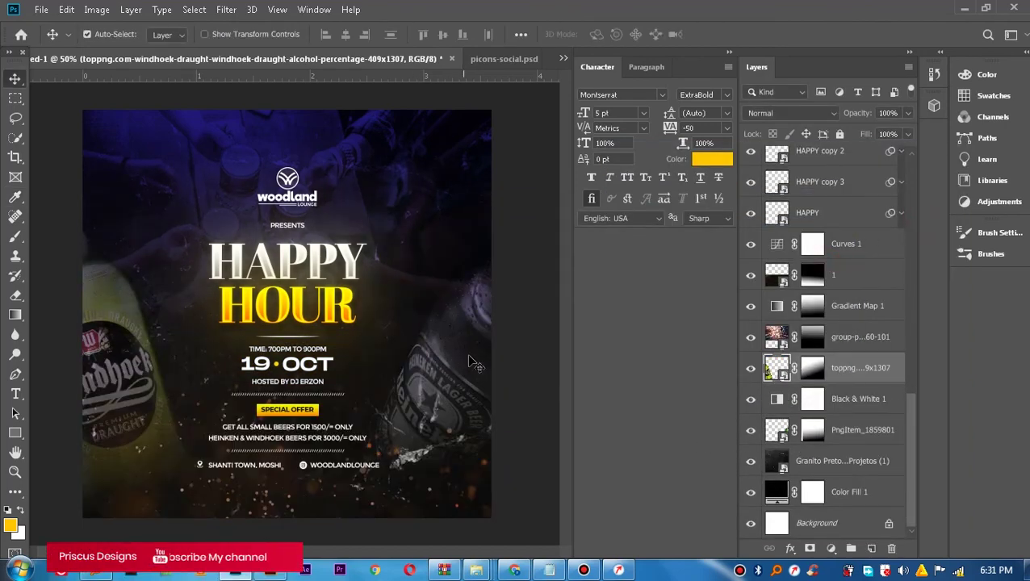
# Add a gradient fill layer above the bottle photo and set its left stop to near-black.
pyautogui.click(854, 368)
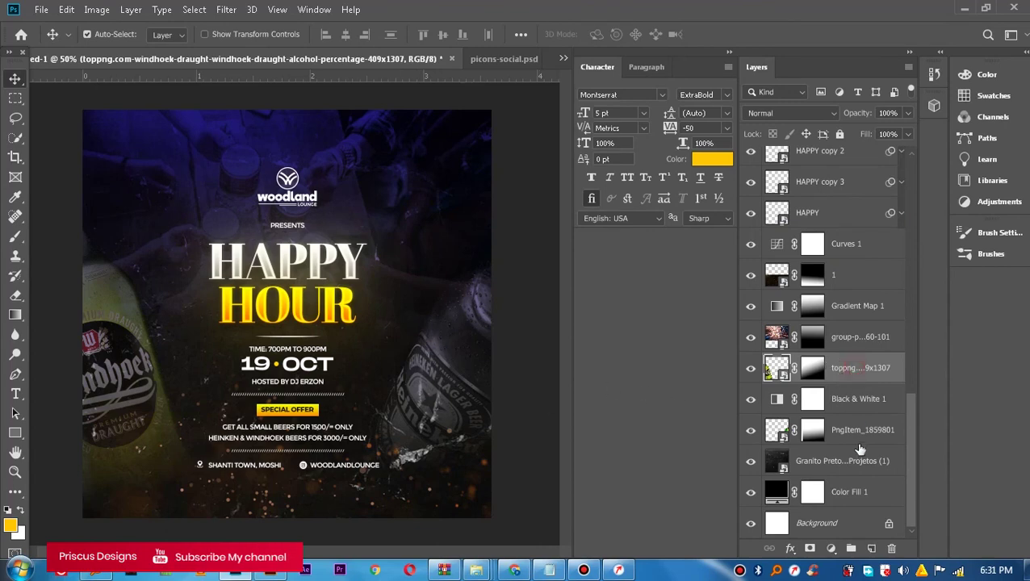
pyautogui.click(831, 549)
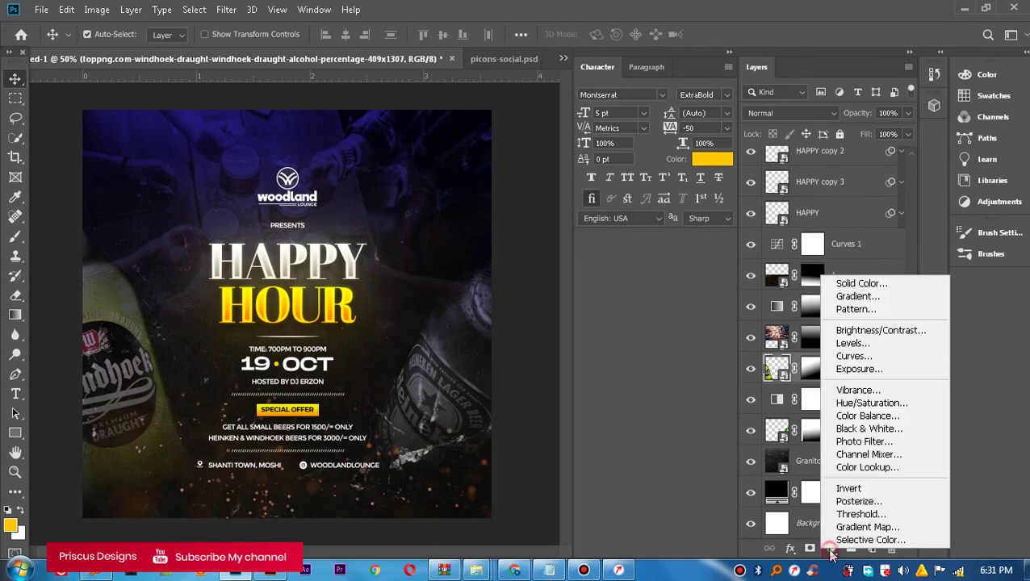
pyautogui.click(846, 297)
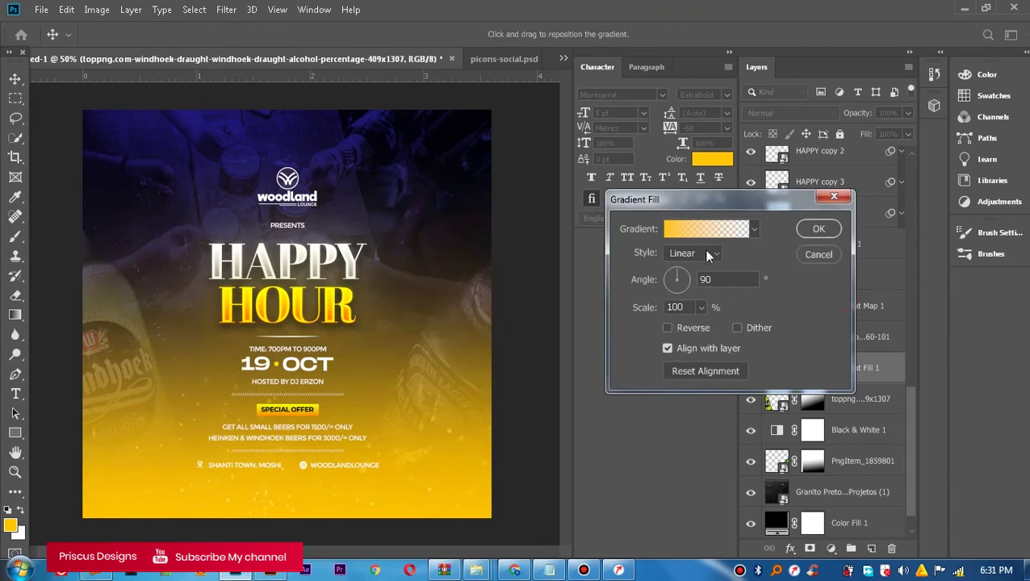
pyautogui.click(692, 229)
pyautogui.click(631, 431)
pyautogui.click(699, 495)
pyautogui.click(669, 427)
pyautogui.click(850, 236)
# Set the right stop to 000000 and apply the black-to-transparent Gradient Fill 1 layer.
pyautogui.click(936, 431)
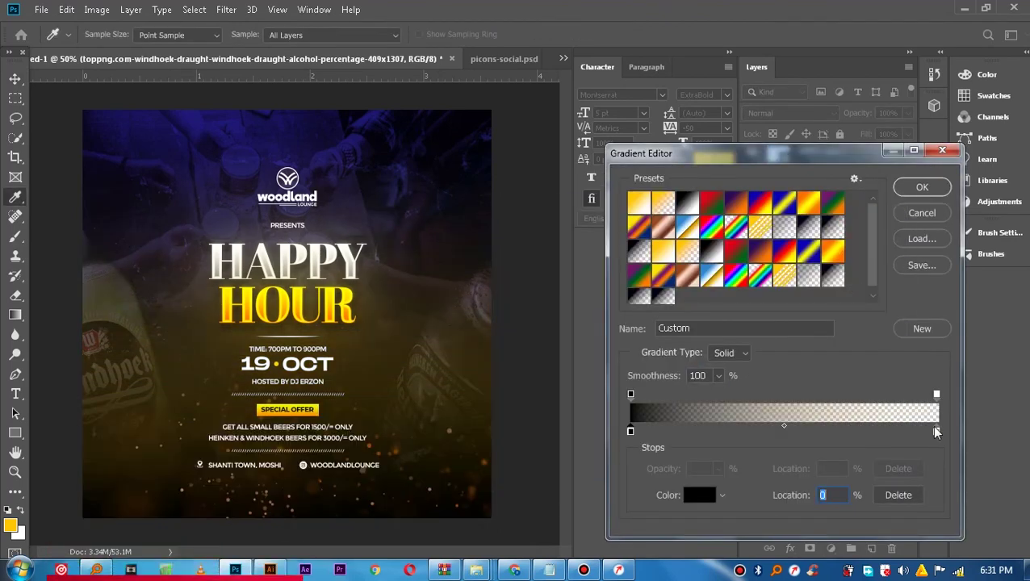
pyautogui.click(699, 497)
pyautogui.write('000000')
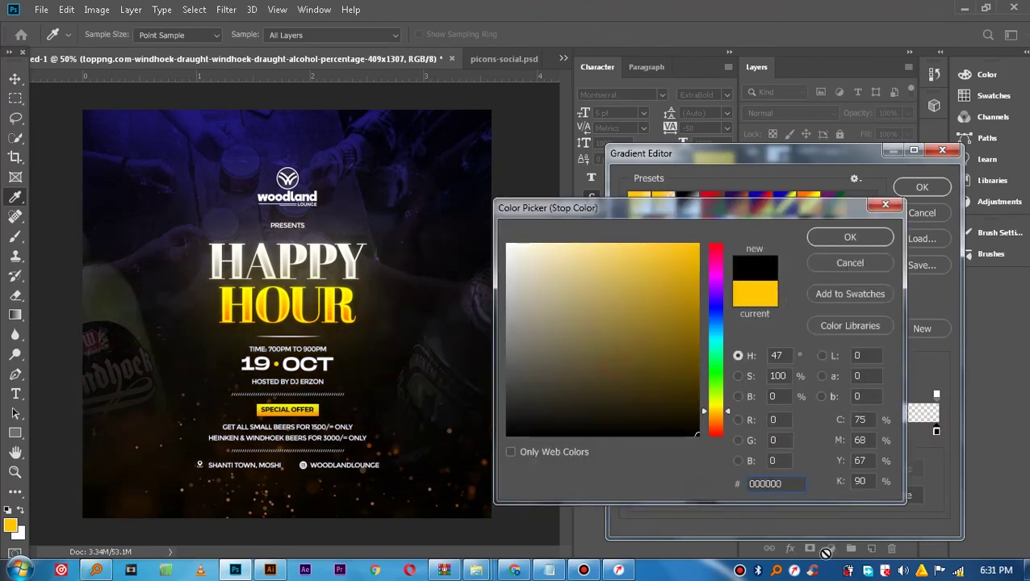
pyautogui.click(850, 236)
pyautogui.click(911, 195)
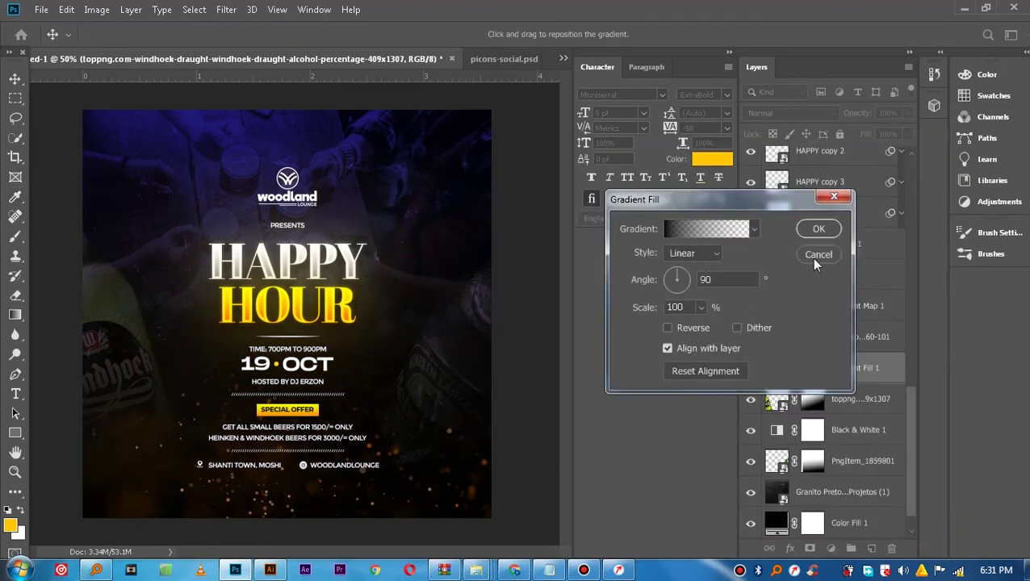
pyautogui.click(812, 231)
# Lower Gradient Fill 1 to about 62% opacity and select all layers from SHANTI TOWN, MOSHI to Background.
pyautogui.click(907, 114)
pyautogui.moveTo(888, 135); pyautogui.dragTo(884, 133)
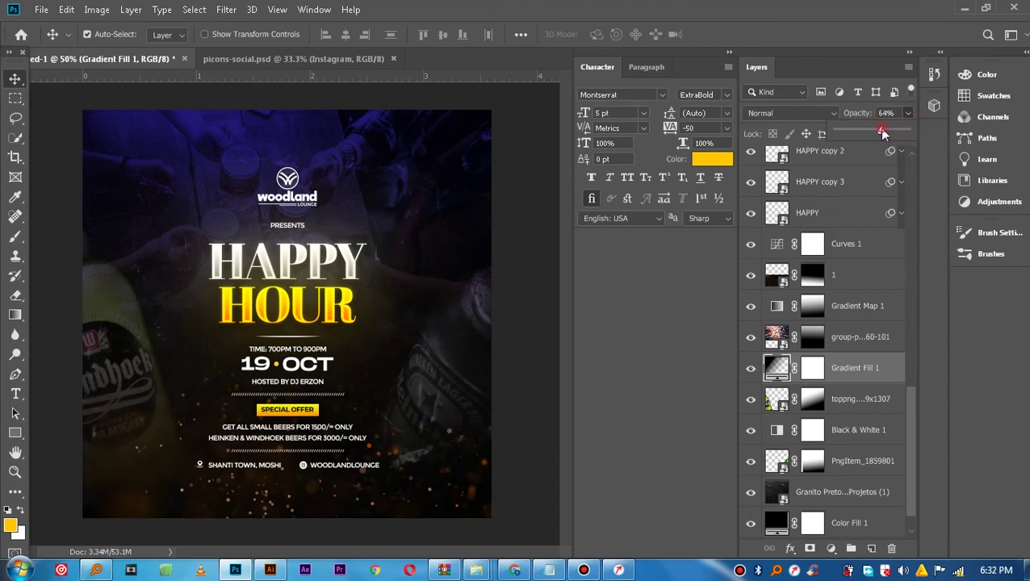
pyautogui.moveTo(881, 134); pyautogui.dragTo(879, 133)
pyautogui.scroll(-1, 831, 459)
pyautogui.click(834, 522)
pyautogui.moveTo(911, 514)
pyautogui.mouseDown()
pyautogui.moveTo(894, 426)
pyautogui.moveTo(832, 271)
pyautogui.mouseUp()
pyautogui.keyDown('shift'); pyautogui.click(826, 176); pyautogui.keyUp('shift')
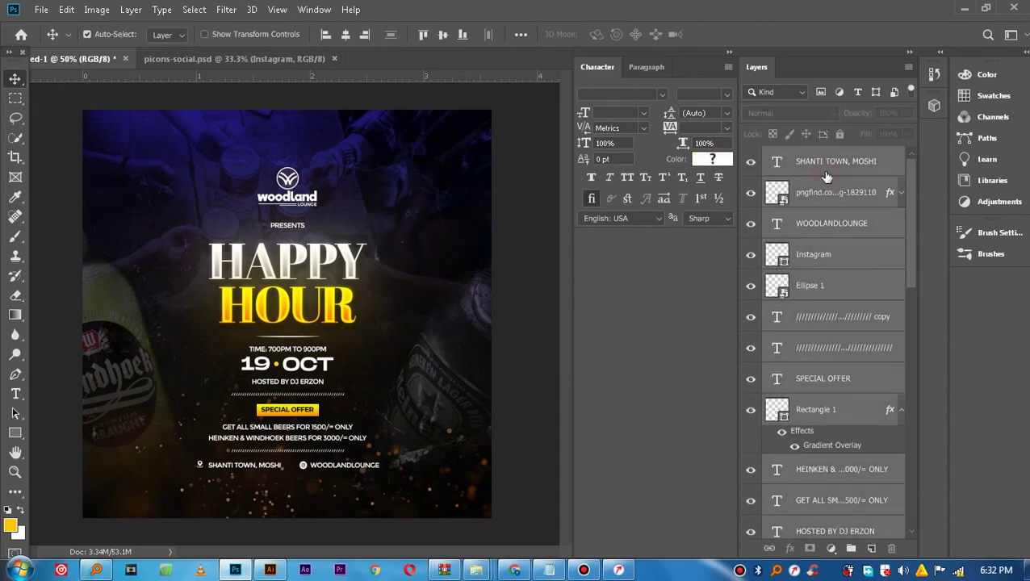
# Stamp all layers into merged Layer 1, reselecting SHANTI TOWN, MOSHI through Background, then begin Save As.
pyautogui.hotkey('ctrl', 'alt', 'e')
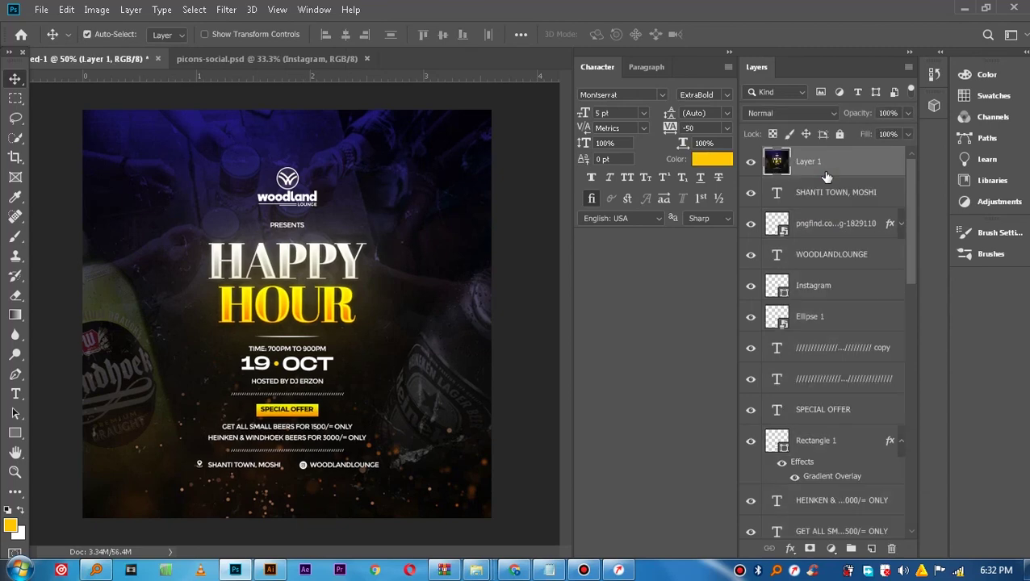
pyautogui.press('Delete')
pyautogui.moveTo(912, 206)
pyautogui.mouseDown()
pyautogui.moveTo(907, 517)
pyautogui.moveTo(905, 206)
pyautogui.mouseUp()
pyautogui.click(842, 524)
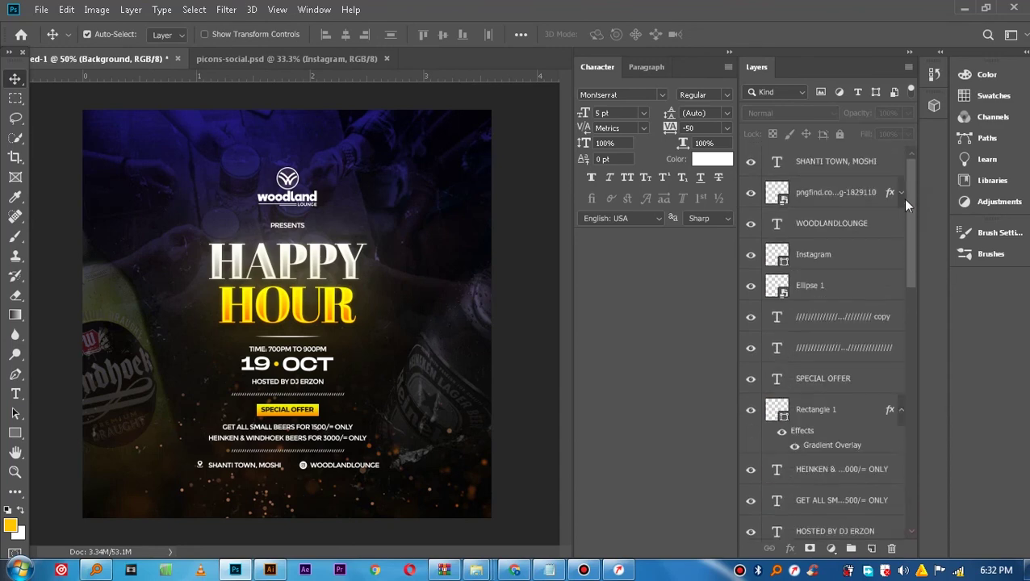
pyautogui.keyDown('shift'); pyautogui.click(819, 168); pyautogui.keyUp('shift')
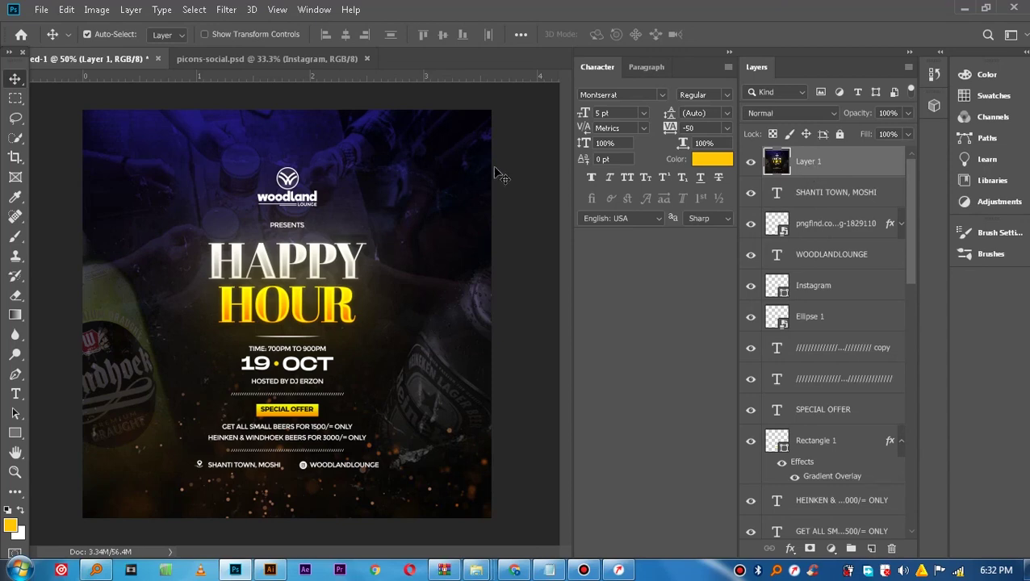
pyautogui.click(42, 11)
pyautogui.click(49, 178)
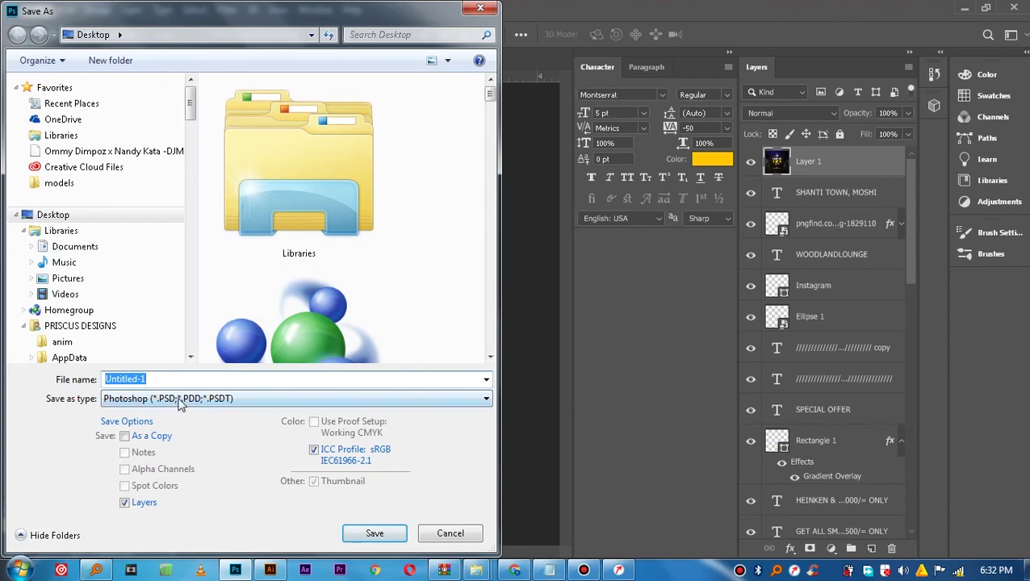
# Save the flyer as a JPEG named HAPPY HOUR on the Desktop.
pyautogui.click(181, 399)
pyautogui.click(162, 266)
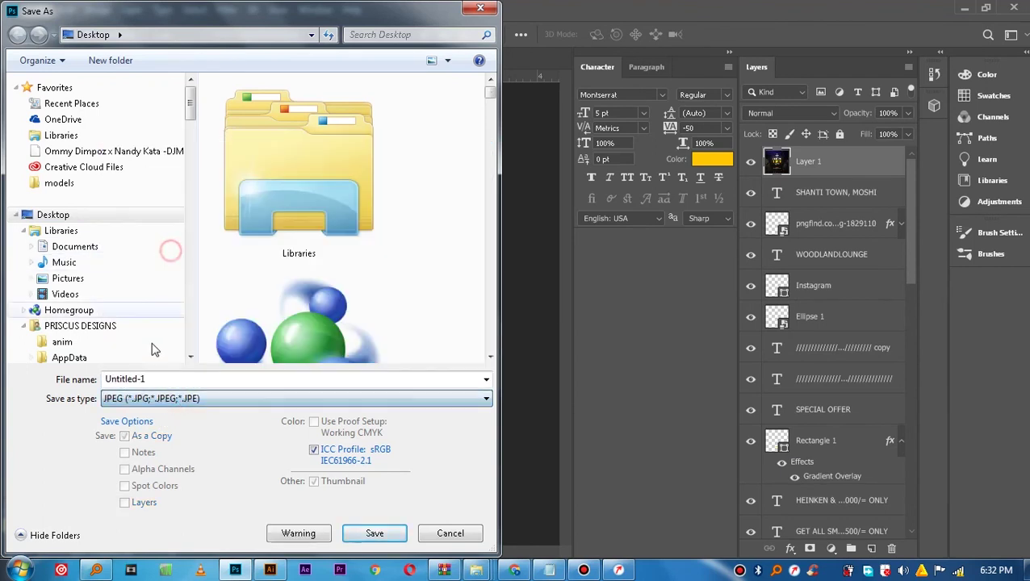
pyautogui.doubleClick(165, 385)
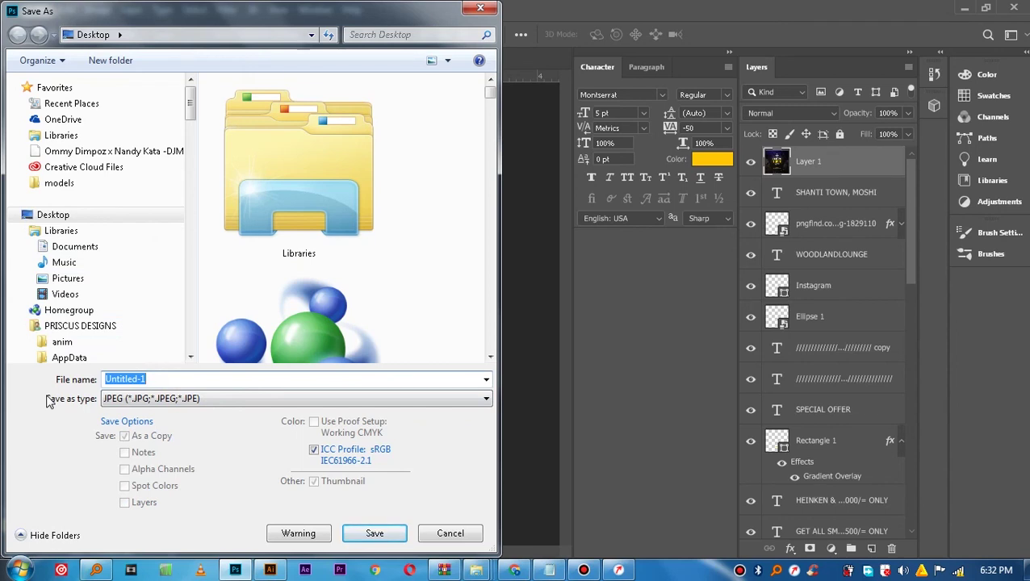
pyautogui.write('HAPP H')
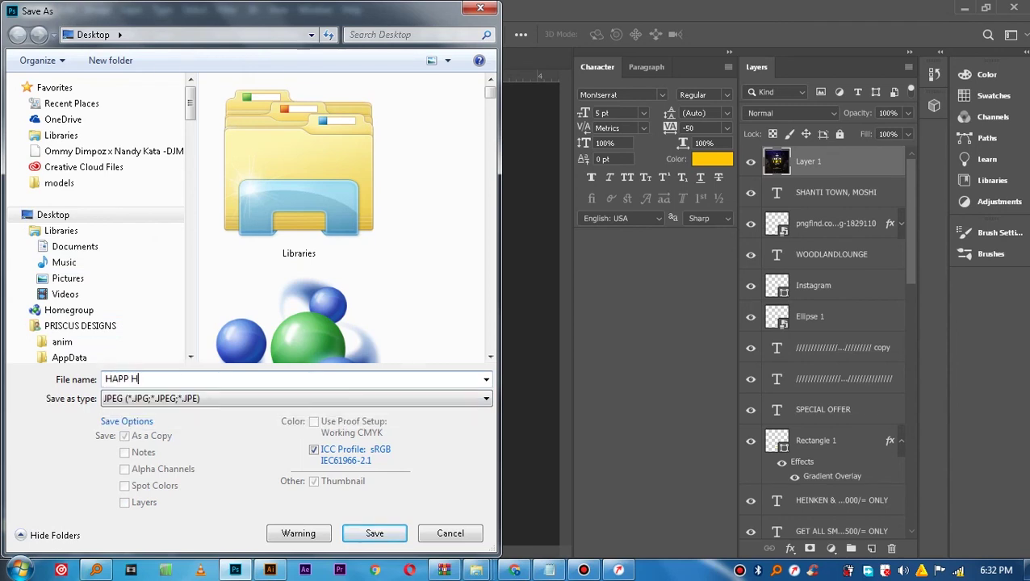
pyautogui.press('BackSpace')
pyautogui.press('BackSpace')
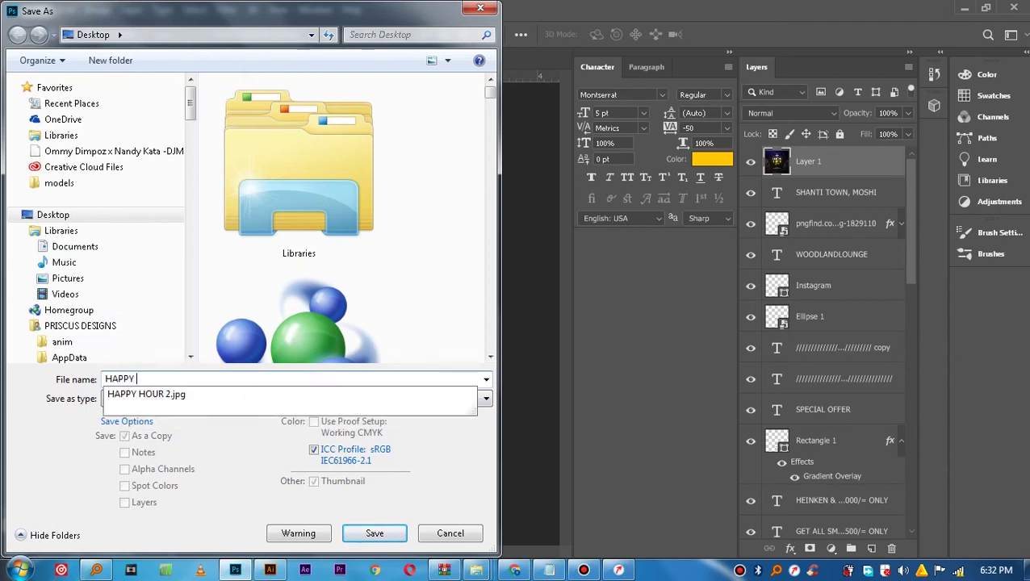
pyautogui.click(387, 531)
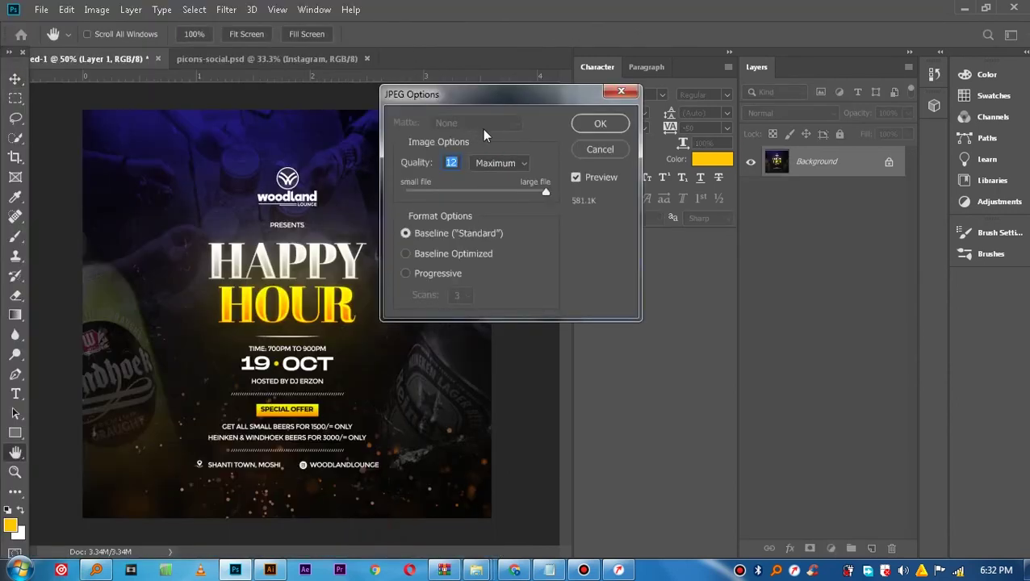
# Keep the JPEG quality at 12 Maximum and confirm the export options.
pyautogui.click(519, 164)
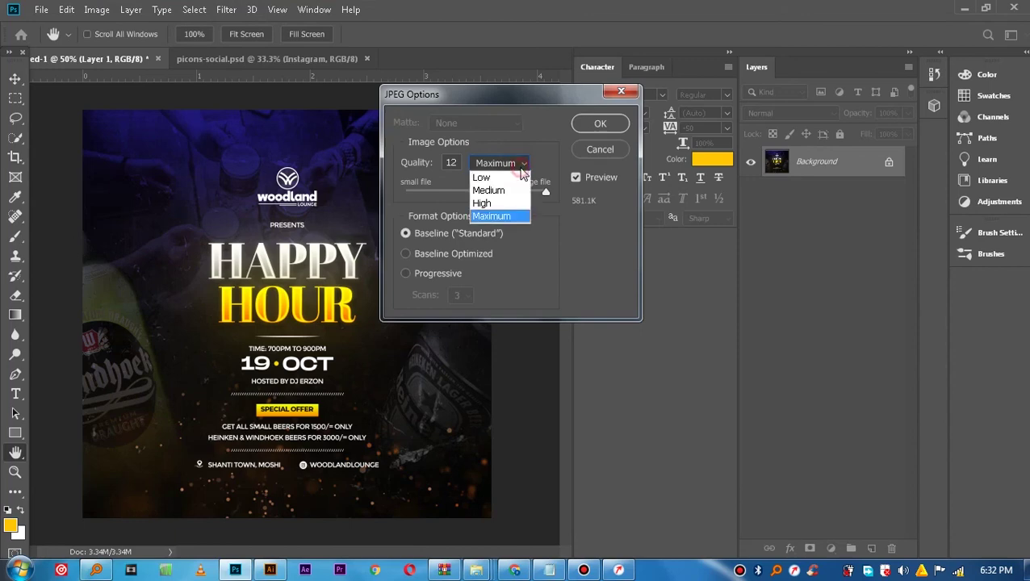
pyautogui.click(491, 203)
pyautogui.click(500, 163)
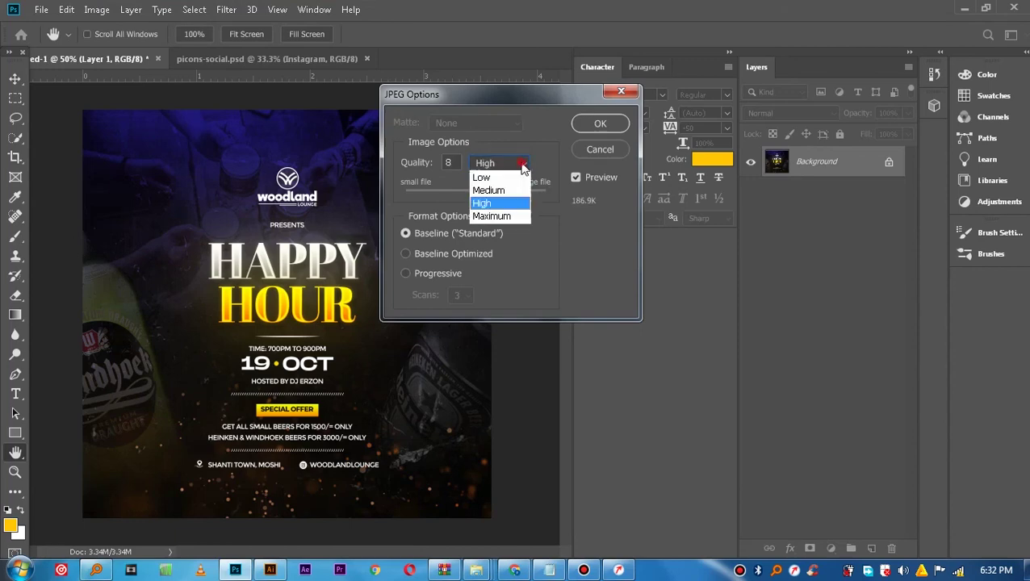
pyautogui.click(494, 213)
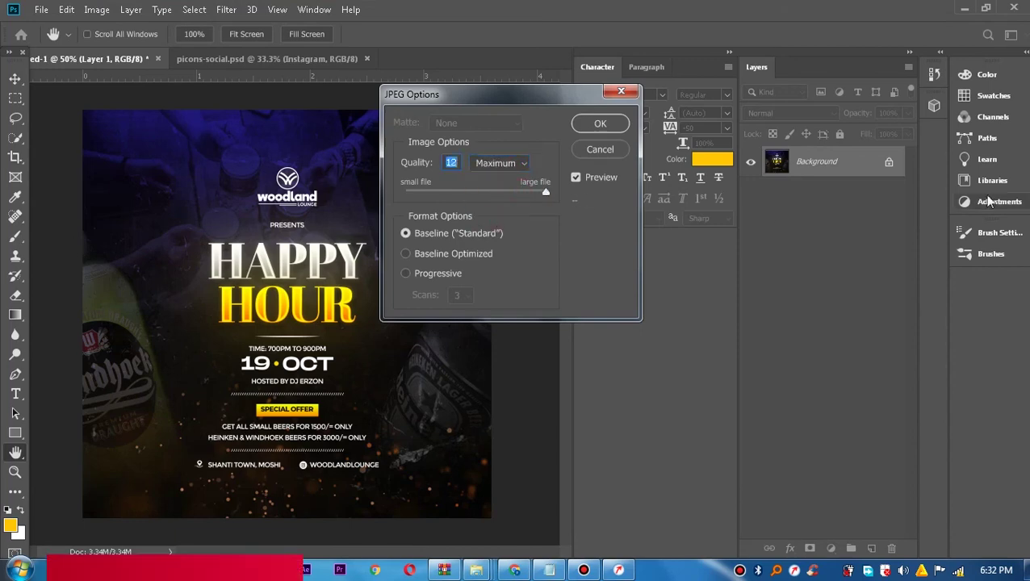
pyautogui.click(597, 125)
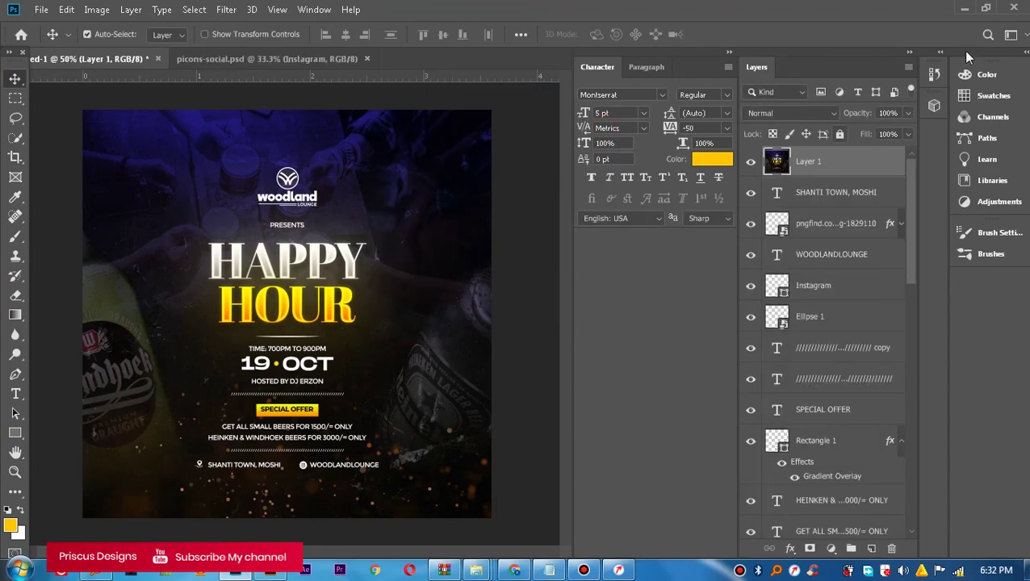
# Clear the desktop and open HAPPY HOUR.jpg full-screen in Windows Photo Viewer.
pyautogui.click(965, 9)
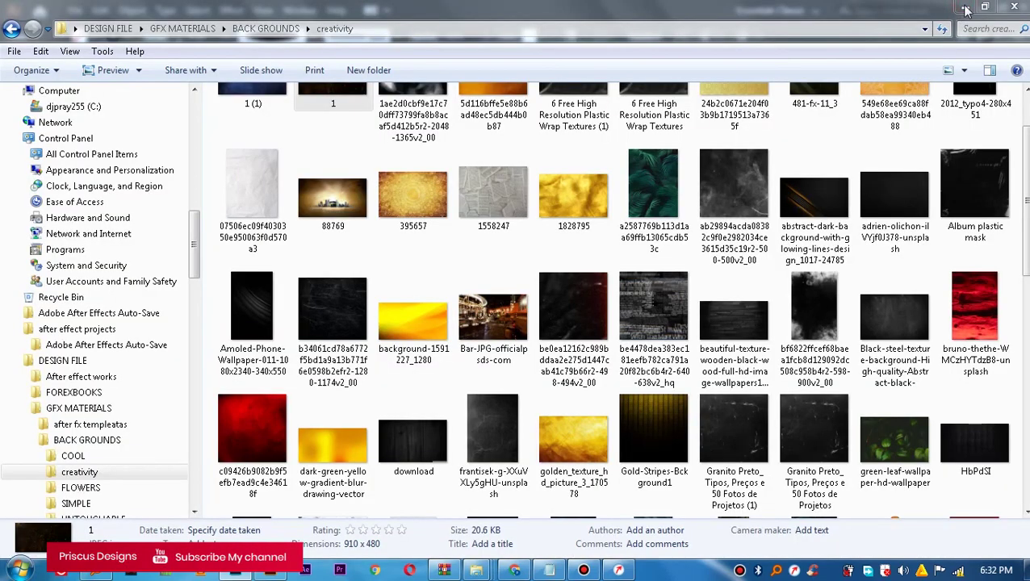
pyautogui.click(965, 9)
pyautogui.click(965, 9)
pyautogui.click(984, 7)
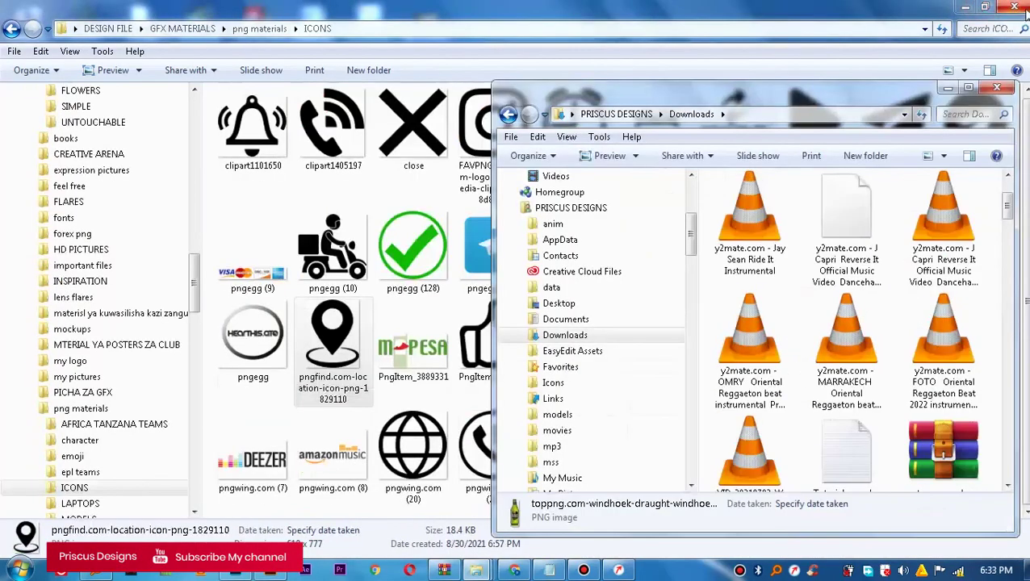
pyautogui.click(1022, 8)
pyautogui.click(1022, 10)
pyautogui.doubleClick(27, 89)
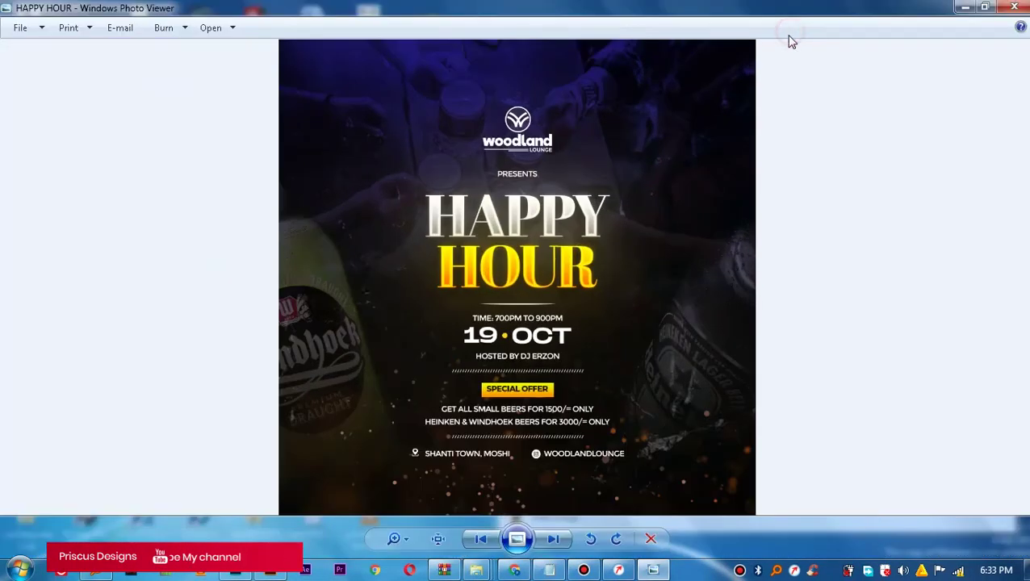
pyautogui.click(792, 30)
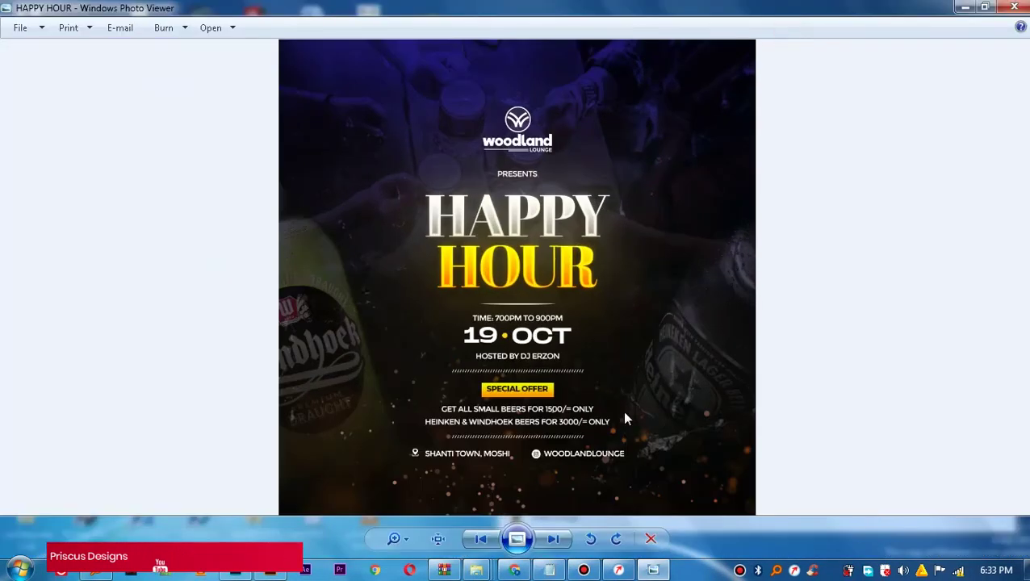